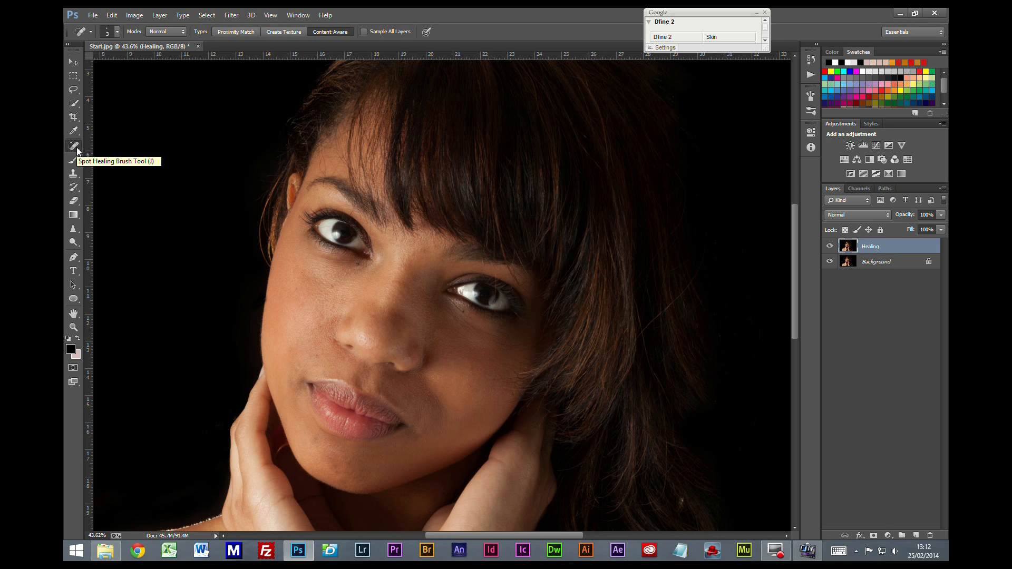
Enlarge the Spot Healing Brush to 15 px and heal the spots on the cheek and beneath the eye nearest the hair.
{"action": "right_click", "coordinate": [77, 149]}
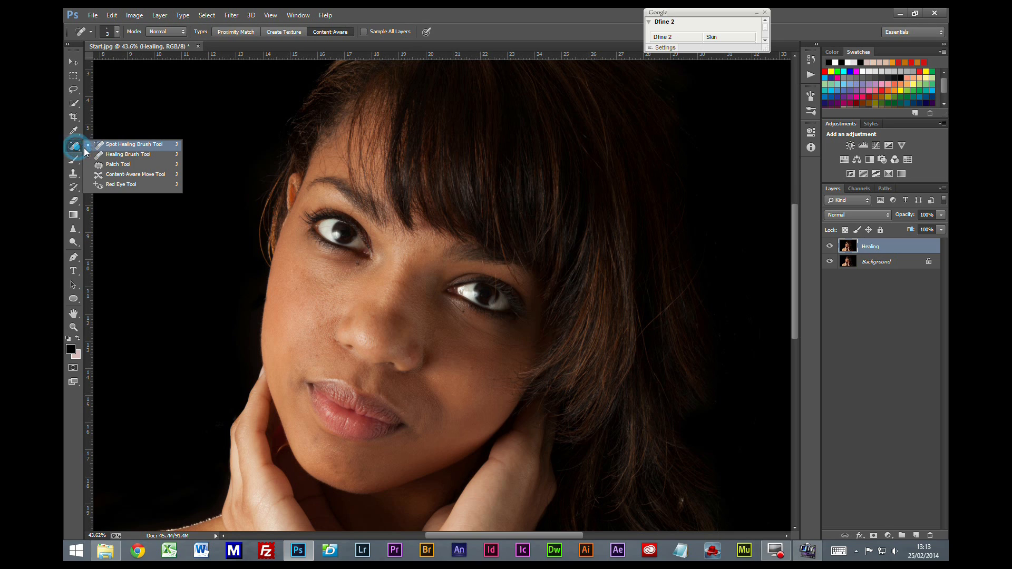
{"action": "left_click", "coordinate": [112, 146]}
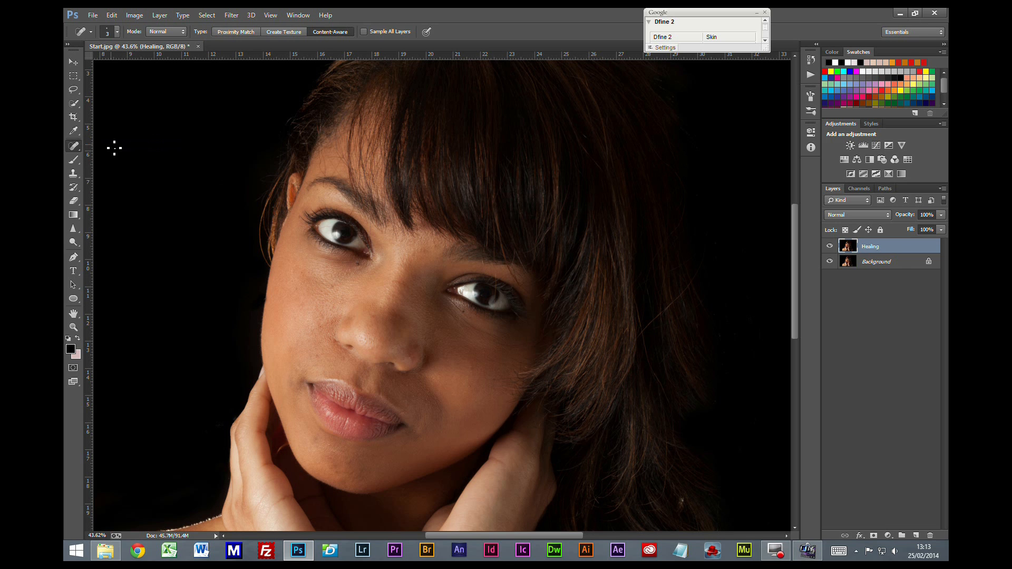
{"action": "scroll", "coordinate": [476, 353], "scroll_direction": "up", "scroll_amount": 5}
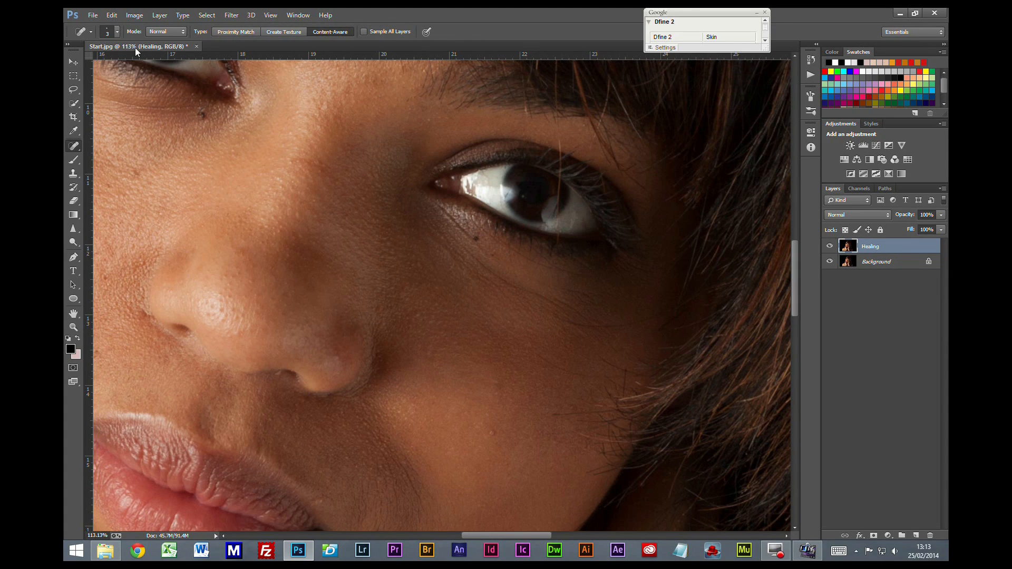
{"action": "scroll", "coordinate": [144, 76], "scroll_direction": "down", "scroll_amount": 1}
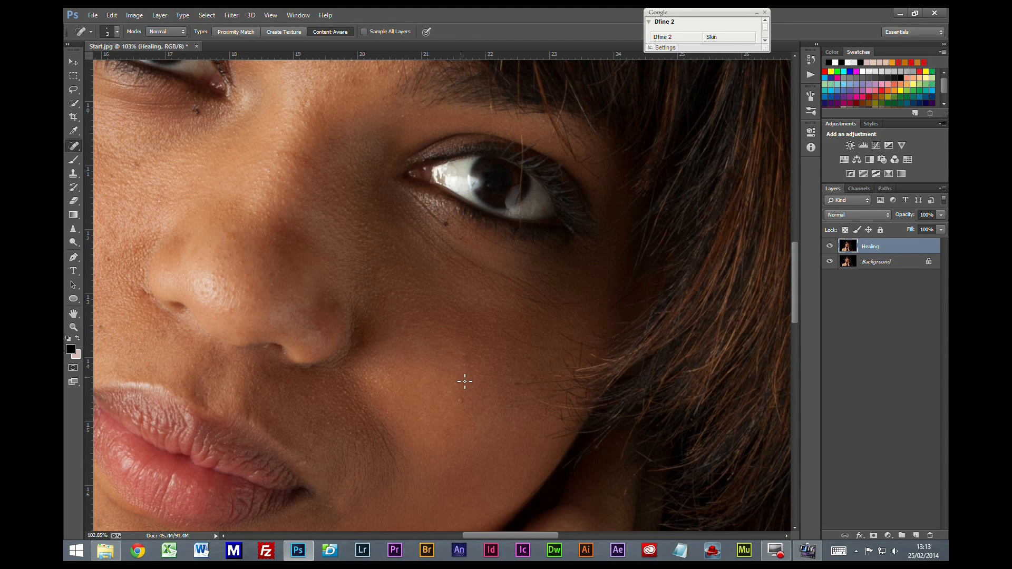
{"action": "key", "text": "bracketright"}
{"action": "key", "text": "bracketright"}
{"action": "key", "text": "bracketright"}
{"action": "key", "text": "bracketright"}
{"action": "key", "text": "bracketright"}
{"action": "key", "text": "bracketright"}
{"action": "left_click", "coordinate": [463, 405]}
{"action": "left_click", "coordinate": [448, 227]}
{"action": "left_click", "coordinate": [459, 238]}
Heal the spots beneath the other eye, on the cheek beside the nose, and on the bridge of the nose.
{"action": "left_click", "coordinate": [197, 110]}
{"action": "left_click", "coordinate": [138, 165]}
{"action": "left_click", "coordinate": [108, 328]}
{"action": "left_click", "coordinate": [103, 331]}
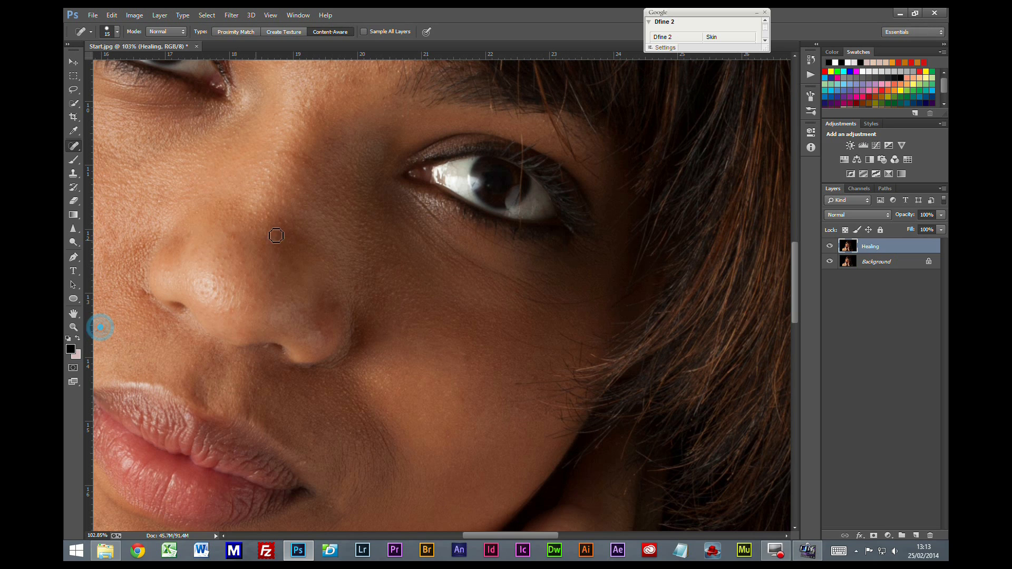
{"action": "left_click", "coordinate": [284, 205]}
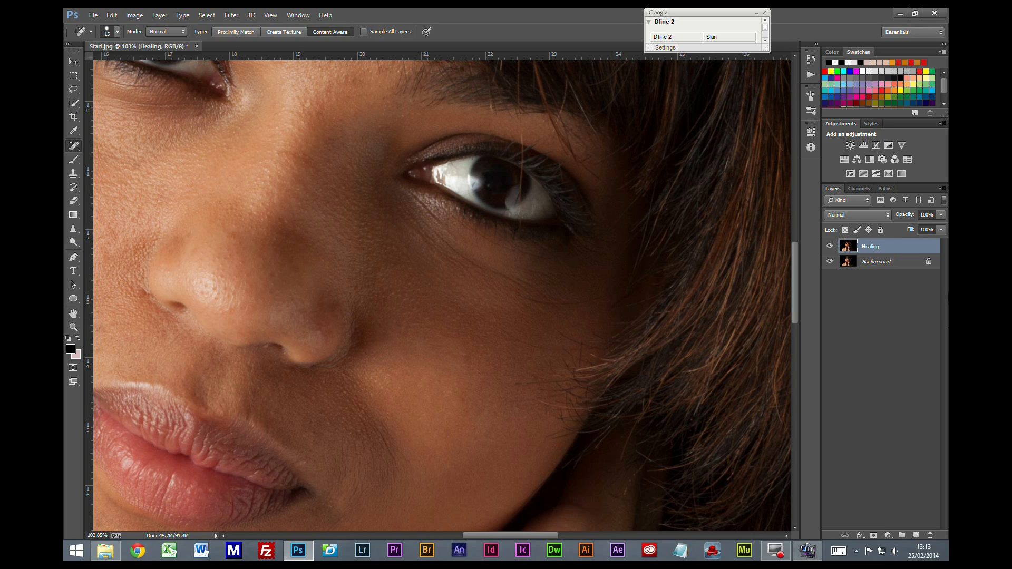
Heal the blemishes on the chin below the lips, along the jaw, and on the cheek above the mouth corner.
{"action": "left_click_drag", "start_coordinate": [232, 350], "coordinate": [445, 193]}
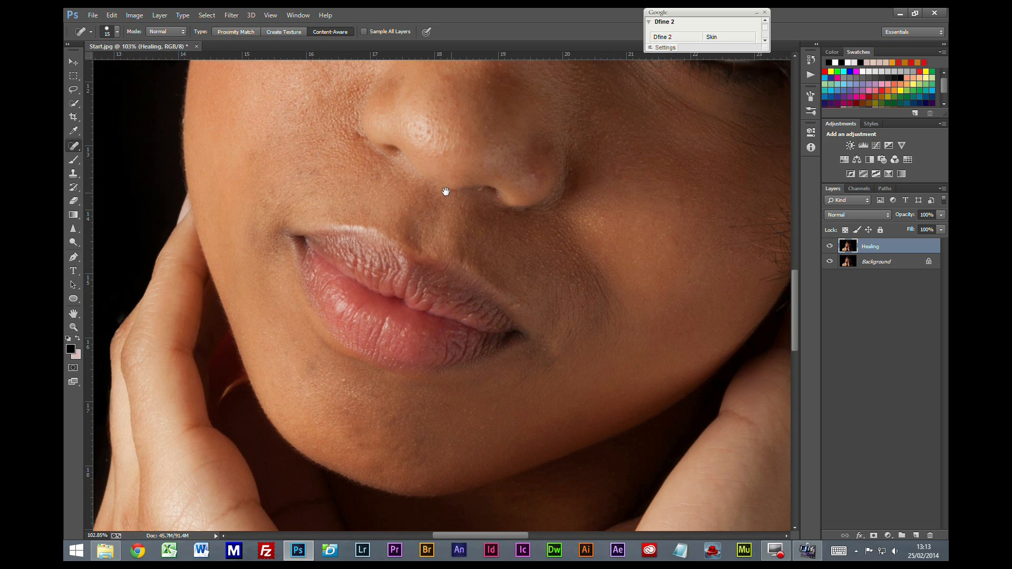
{"action": "left_click", "coordinate": [345, 388]}
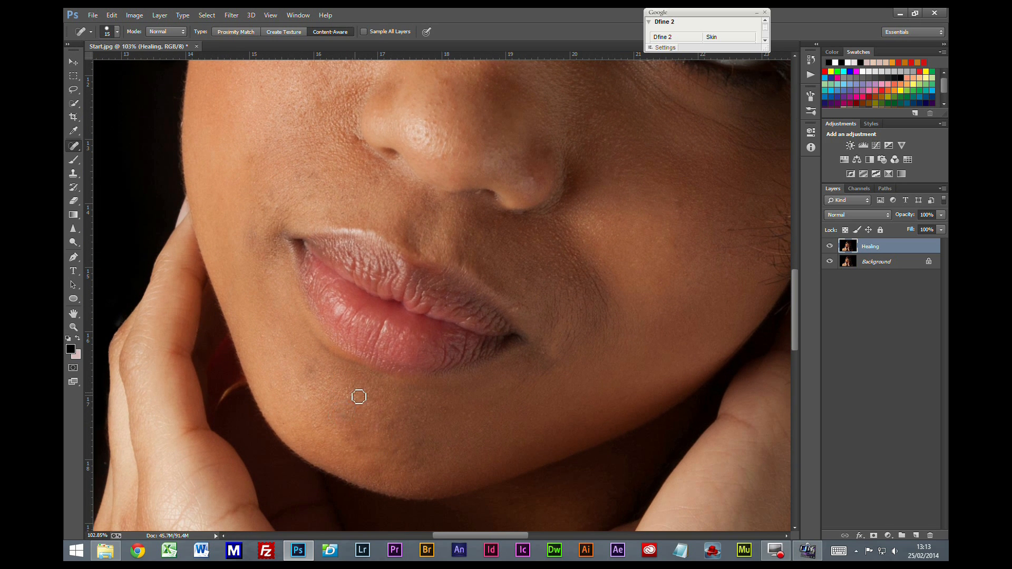
{"action": "left_click", "coordinate": [352, 398]}
{"action": "left_click", "coordinate": [349, 394]}
{"action": "left_click", "coordinate": [348, 392]}
{"action": "left_click", "coordinate": [265, 346]}
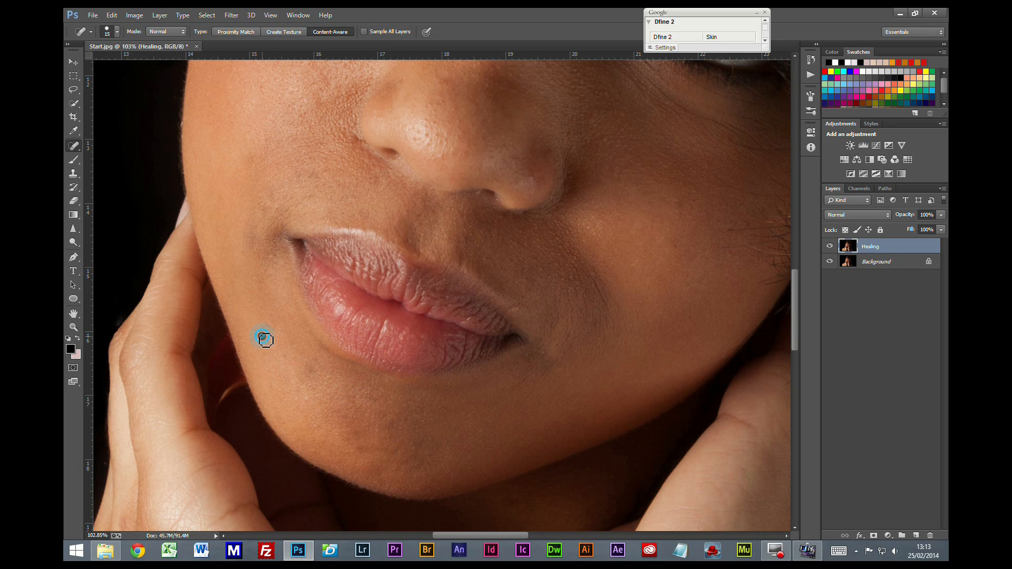
{"action": "left_click", "coordinate": [310, 178]}
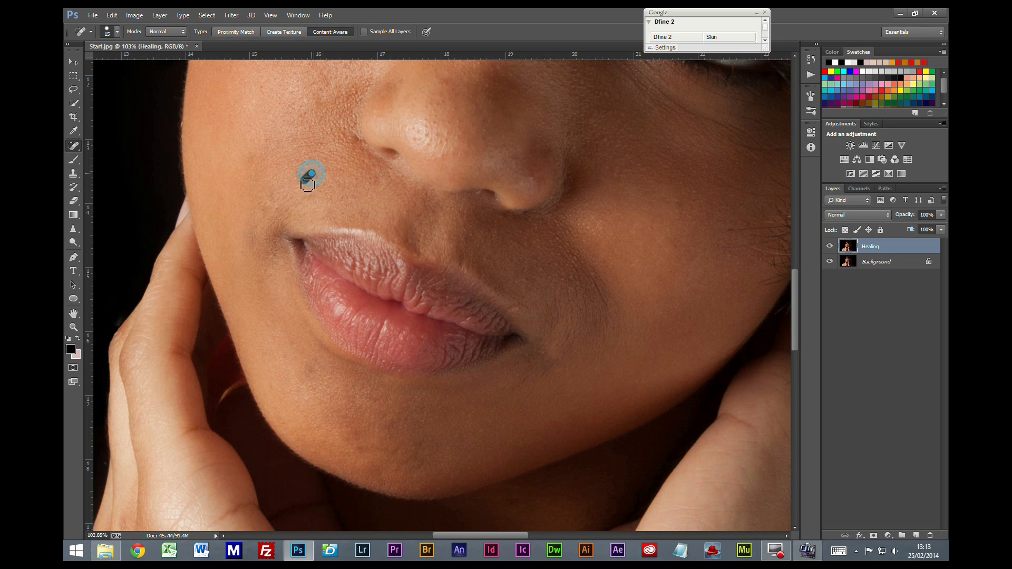
Heal the spots beside the shadowed corner of the mouth, on the shadowed cheek, and just under the nose.
{"action": "left_click", "coordinate": [515, 316]}
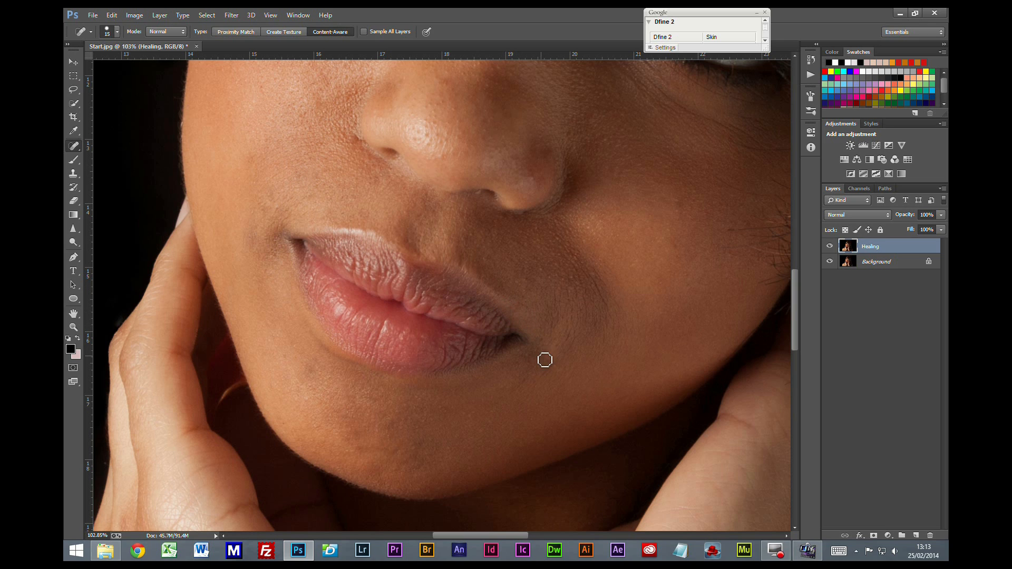
{"action": "left_click", "coordinate": [679, 218]}
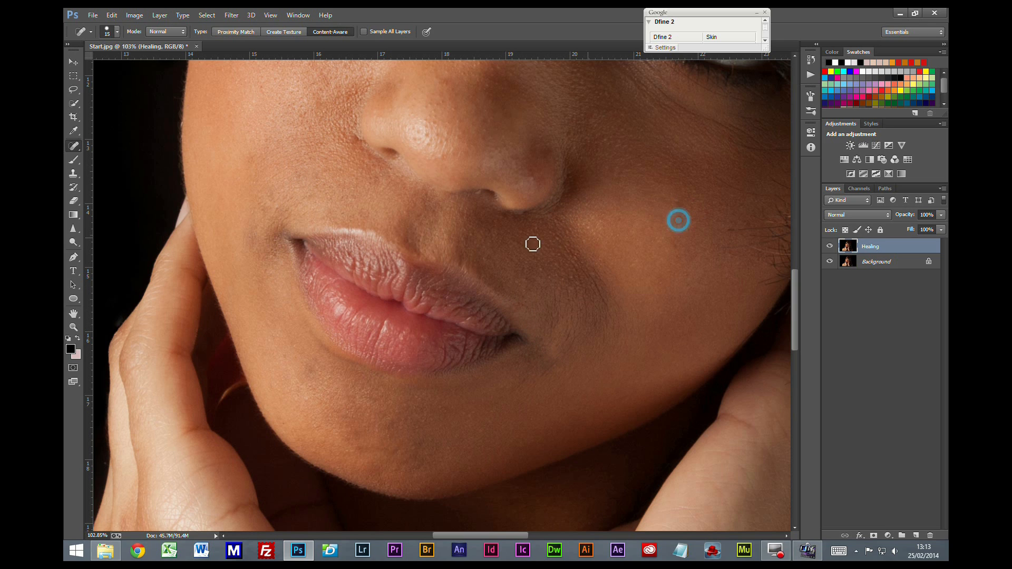
{"action": "left_click", "coordinate": [481, 195]}
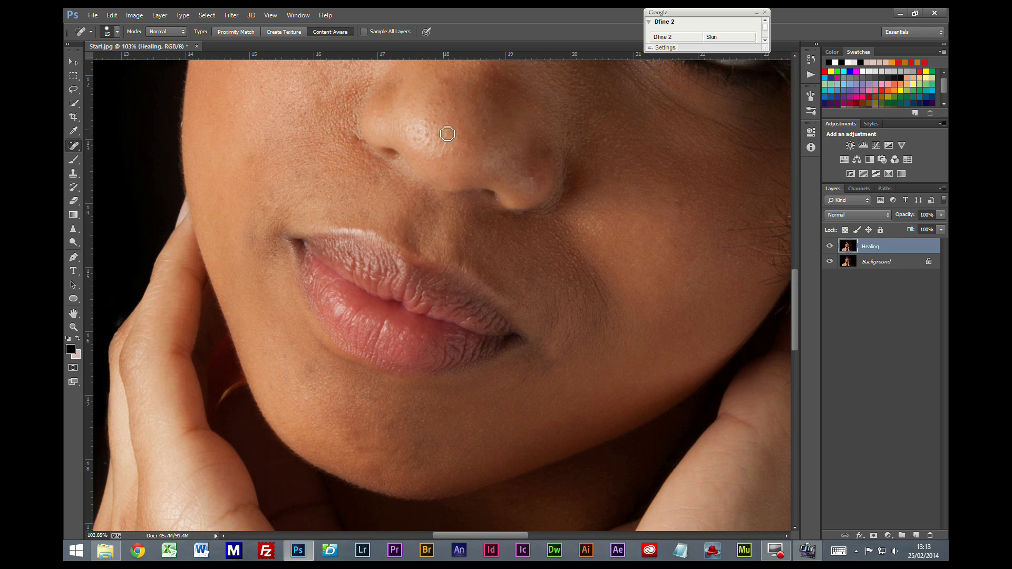
Heal the small marks on the brightly lit cheek below the eye.
{"action": "left_click_drag", "start_coordinate": [334, 122], "coordinate": [389, 445]}
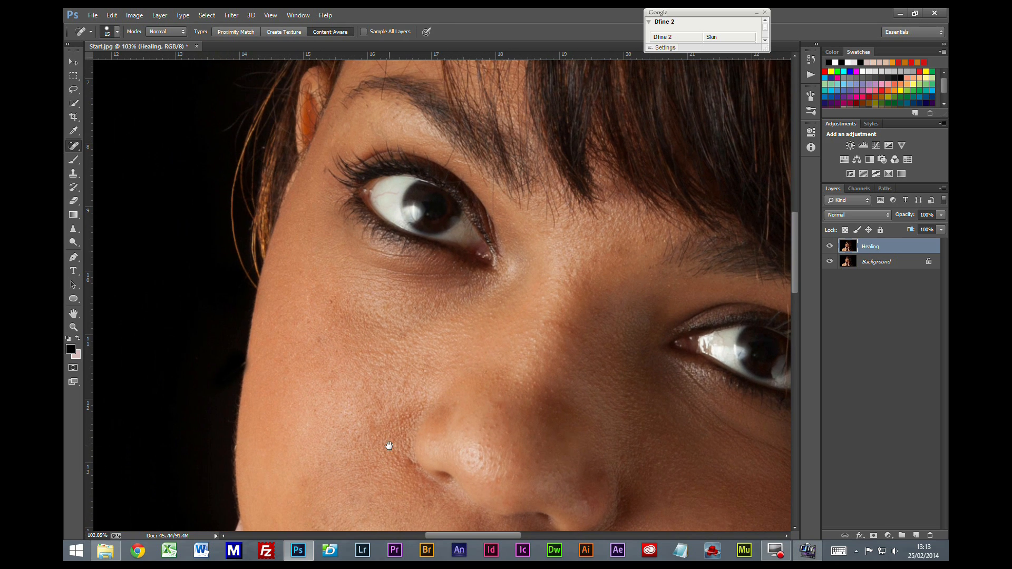
{"action": "left_click", "coordinate": [332, 303]}
{"action": "left_click", "coordinate": [328, 340]}
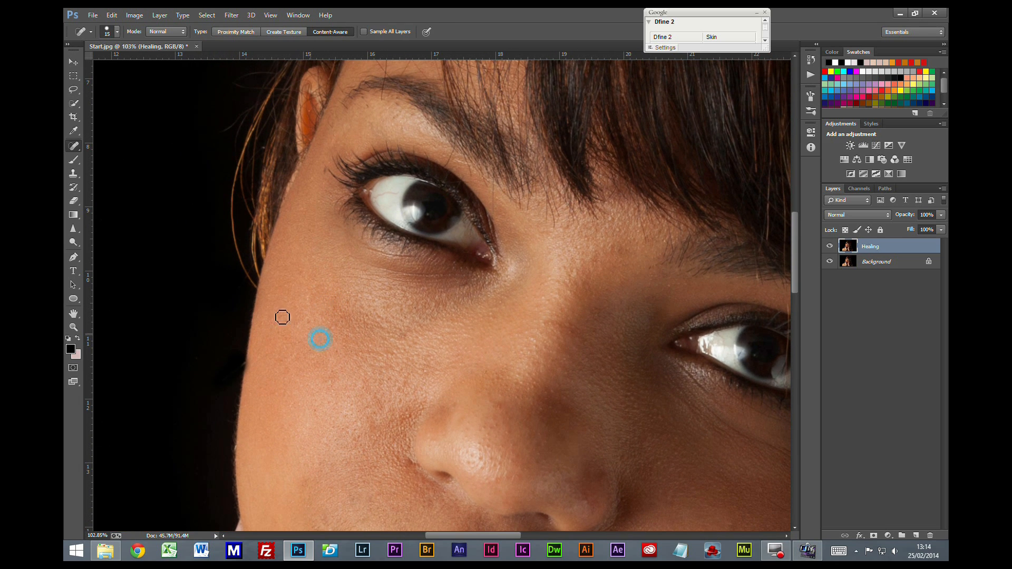
Switch to the Healing Brush and retouch marks on the lit cheek and upper nose bridge, sampling nearby clean skin.
{"action": "left_click_drag", "start_coordinate": [73, 150], "coordinate": [129, 154]}
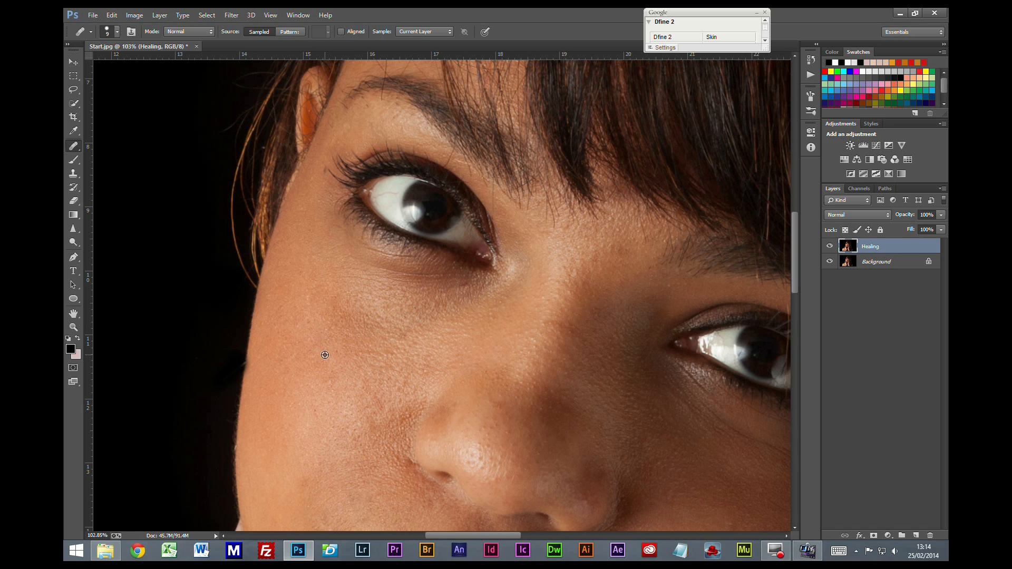
{"action": "left_click_drag", "start_coordinate": [342, 356], "coordinate": [344, 359]}
{"action": "left_click", "coordinate": [587, 291], "text": "alt"}
{"action": "left_click", "coordinate": [569, 296]}
{"action": "left_click", "coordinate": [549, 298]}
Retouch the pores and marks on the tip of the nose with the Healing Brush, repeatedly sampling adjacent skin.
{"action": "mouse_move", "coordinate": [593, 460]}
{"action": "left_mouse_down"}
{"action": "mouse_move", "coordinate": [493, 215]}
{"action": "mouse_move", "coordinate": [559, 198]}
{"action": "mouse_move", "coordinate": [553, 209]}
{"action": "left_mouse_up"}
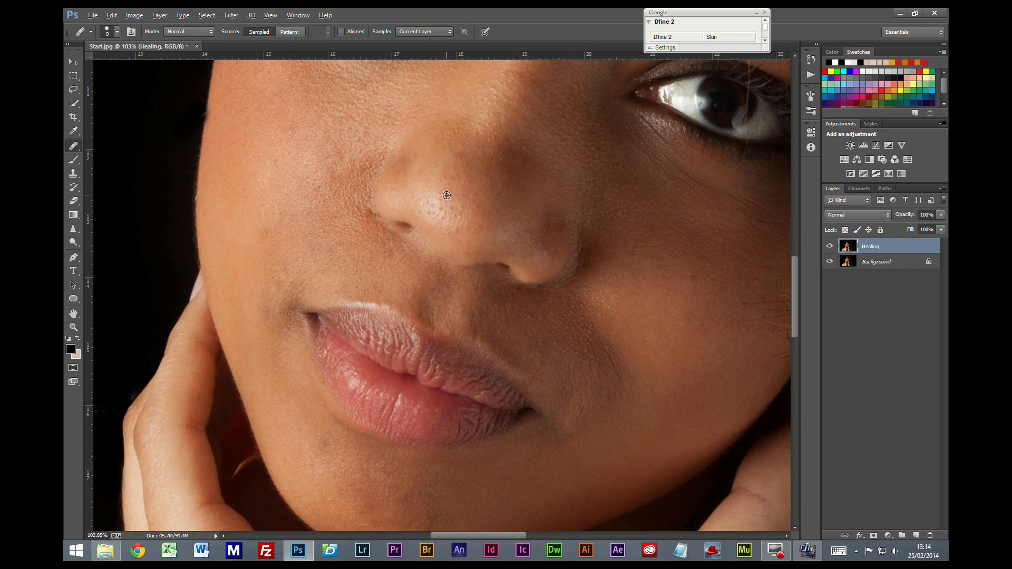
{"action": "left_click", "coordinate": [465, 184], "text": "alt"}
{"action": "left_click_drag", "start_coordinate": [458, 163], "coordinate": [455, 158]}
{"action": "left_click", "coordinate": [470, 167]}
{"action": "left_click", "coordinate": [470, 190], "text": "alt"}
{"action": "left_click", "coordinate": [466, 157]}
{"action": "left_click", "coordinate": [447, 188], "text": "alt"}
{"action": "mouse_move", "coordinate": [454, 174]}
{"action": "left_mouse_down"}
{"action": "mouse_move", "coordinate": [464, 186]}
{"action": "mouse_move", "coordinate": [453, 192]}
{"action": "left_mouse_up"}
{"action": "left_click", "coordinate": [447, 172], "text": "alt"}
{"action": "left_click", "coordinate": [438, 185], "text": "alt"}
{"action": "left_click", "coordinate": [445, 178]}
Lighten the dark patch beside the lit mouth corner with the Clone Stamp in Lighten mode at 8% opacity, sampling the cheek above.
{"action": "left_click", "coordinate": [72, 178]}
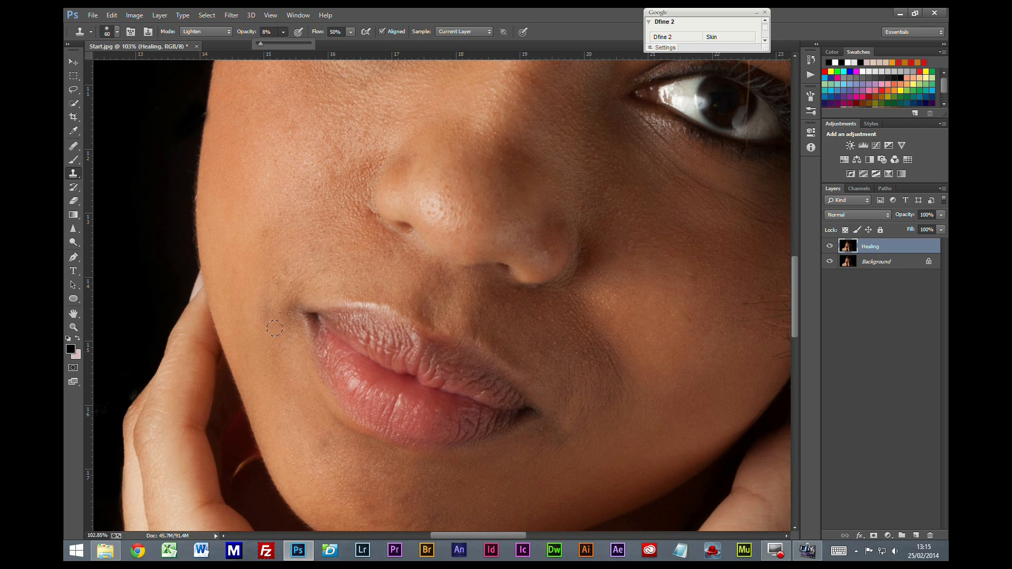
{"action": "left_click", "coordinate": [252, 279], "text": "alt"}
{"action": "left_click_drag", "start_coordinate": [288, 308], "coordinate": [281, 299]}
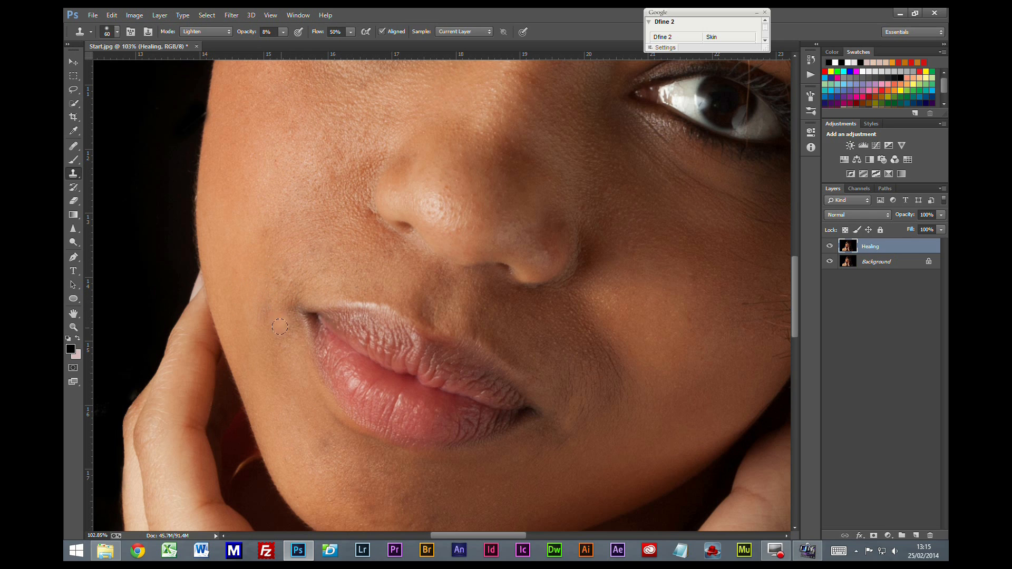
{"action": "left_click_drag", "start_coordinate": [285, 299], "coordinate": [279, 312]}
{"action": "left_click", "coordinate": [248, 276], "text": "alt"}
Compare the face before and after retouching by repeatedly toggling the visibility of the Healing layer.
{"action": "left_click", "coordinate": [830, 246]}
{"action": "left_click", "coordinate": [830, 246]}
{"action": "left_click", "coordinate": [830, 246]}
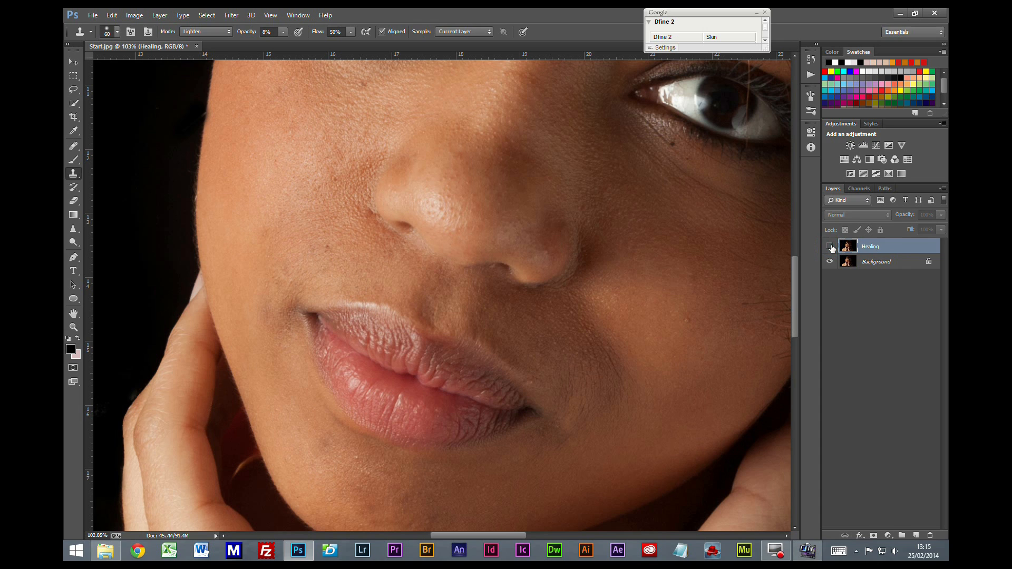
{"action": "left_click", "coordinate": [830, 247]}
{"action": "left_click", "coordinate": [830, 246]}
{"action": "left_click", "coordinate": [829, 247]}
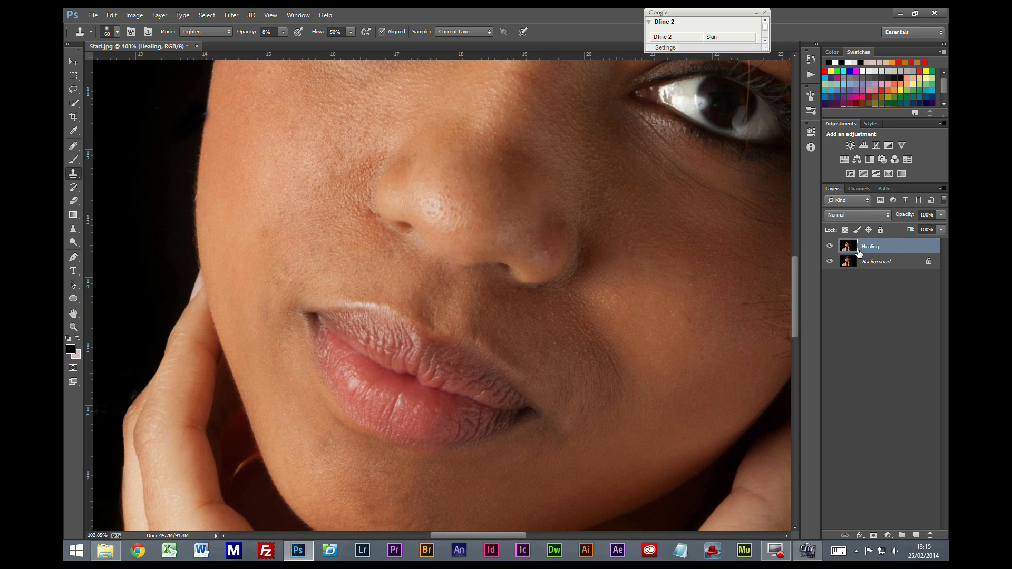
{"action": "left_click", "coordinate": [830, 247]}
{"action": "left_click", "coordinate": [830, 246]}
{"action": "left_click", "coordinate": [830, 246]}
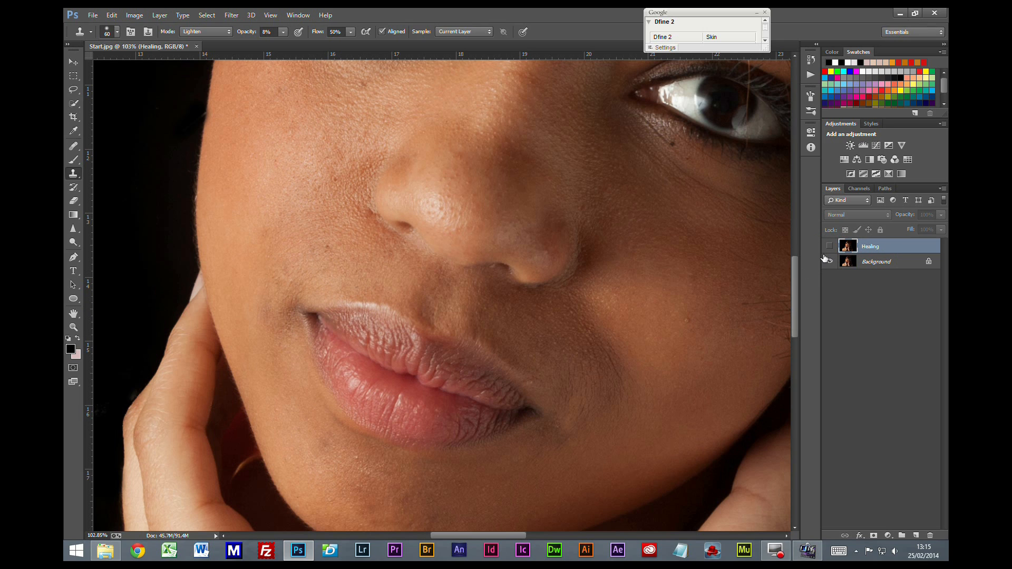
{"action": "left_click", "coordinate": [829, 248]}
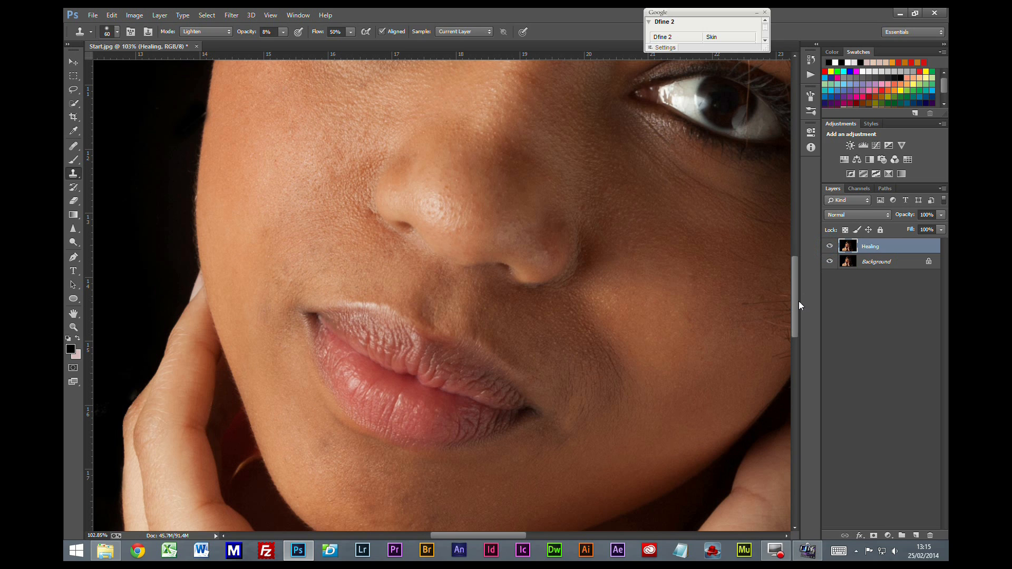
Return to the Spot Healing Brush and heal the remaining spots on the shadowed cheek.
{"action": "left_click", "coordinate": [74, 146]}
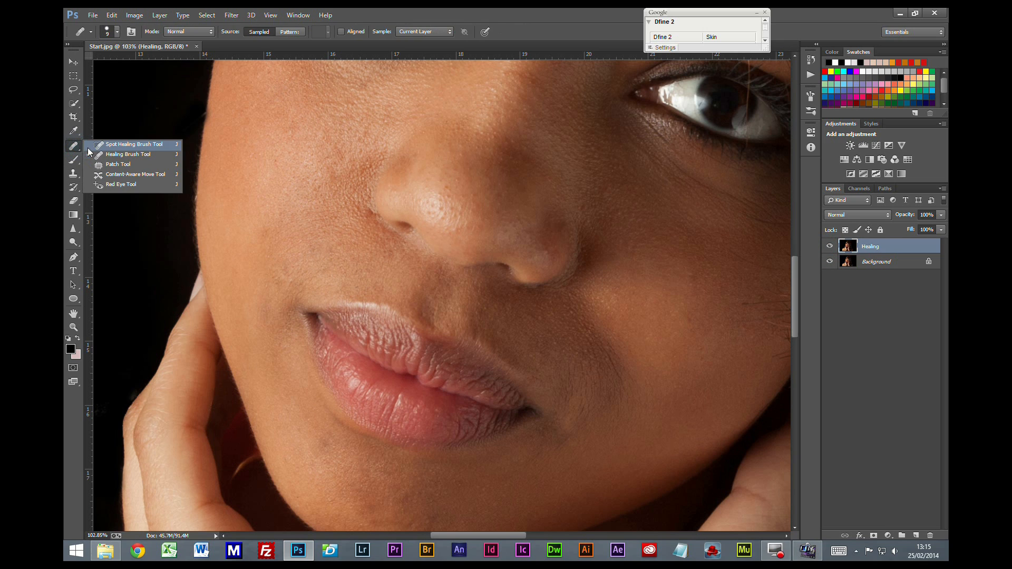
{"action": "left_click", "coordinate": [98, 146]}
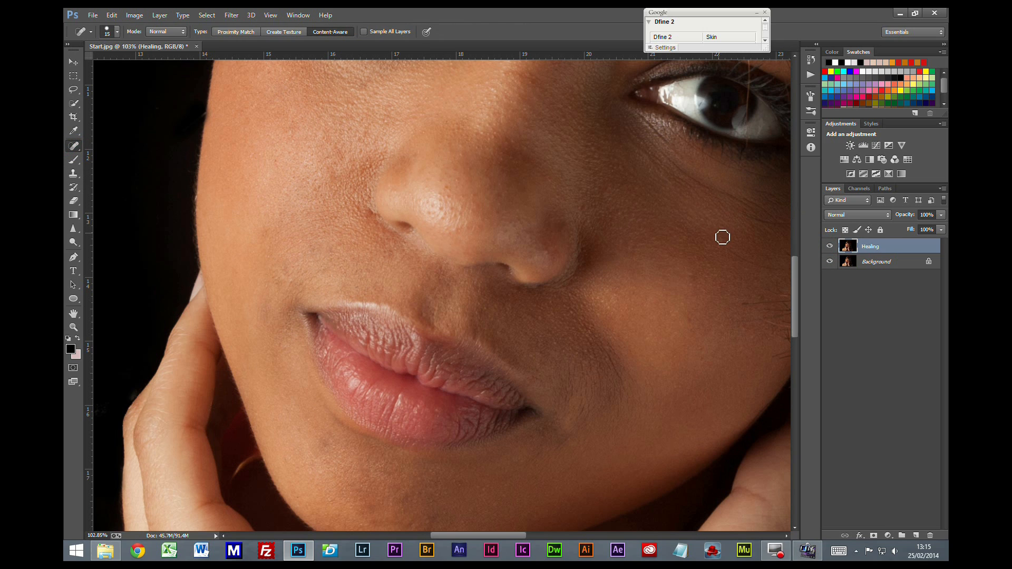
{"action": "left_click_drag", "start_coordinate": [737, 242], "coordinate": [645, 256]}
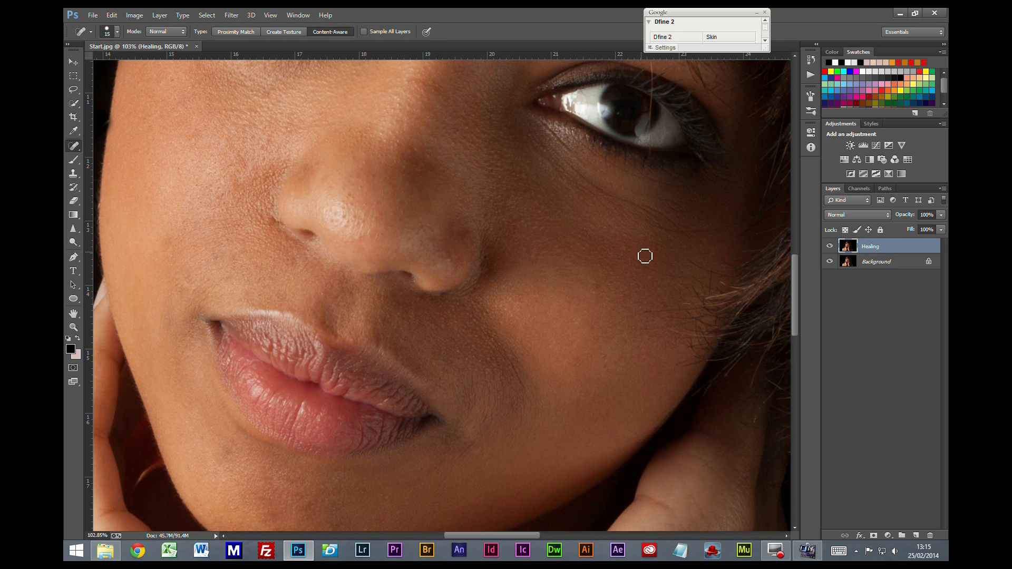
{"action": "left_click", "coordinate": [594, 324]}
{"action": "left_click", "coordinate": [593, 284]}
Heal the remaining marks on the lit cheek, along the nose bridge, and between the nose and the shadowed eye.
{"action": "left_click_drag", "start_coordinate": [180, 168], "coordinate": [182, 177]}
{"action": "left_click_drag", "start_coordinate": [356, 76], "coordinate": [363, 88]}
{"action": "mouse_move", "coordinate": [396, 138]}
{"action": "left_mouse_down"}
{"action": "mouse_move", "coordinate": [393, 153]}
{"action": "mouse_move", "coordinate": [381, 149]}
{"action": "mouse_move", "coordinate": [396, 137]}
{"action": "mouse_move", "coordinate": [375, 140]}
{"action": "left_mouse_up"}
{"action": "left_click", "coordinate": [369, 165]}
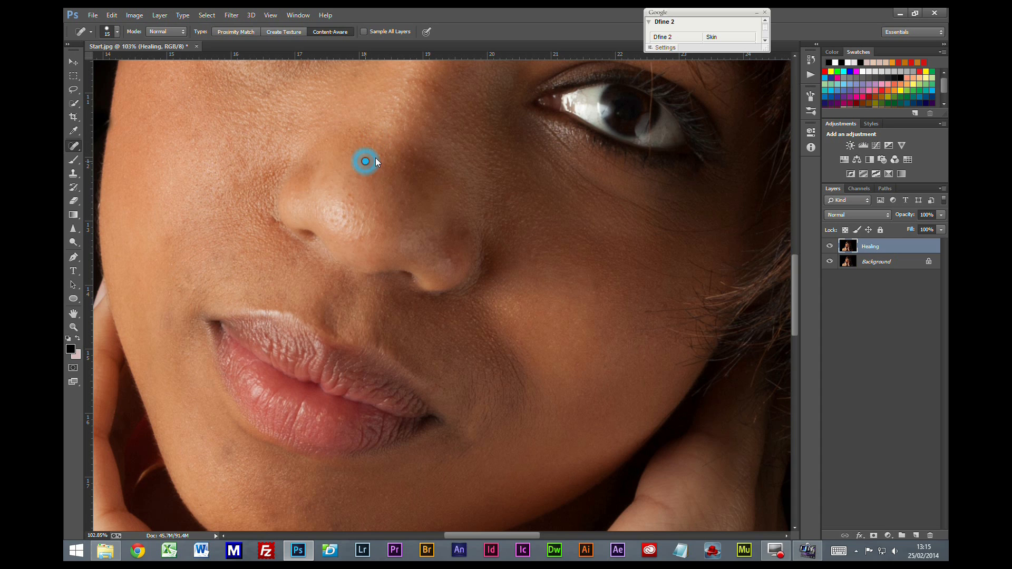
{"action": "left_click", "coordinate": [477, 111]}
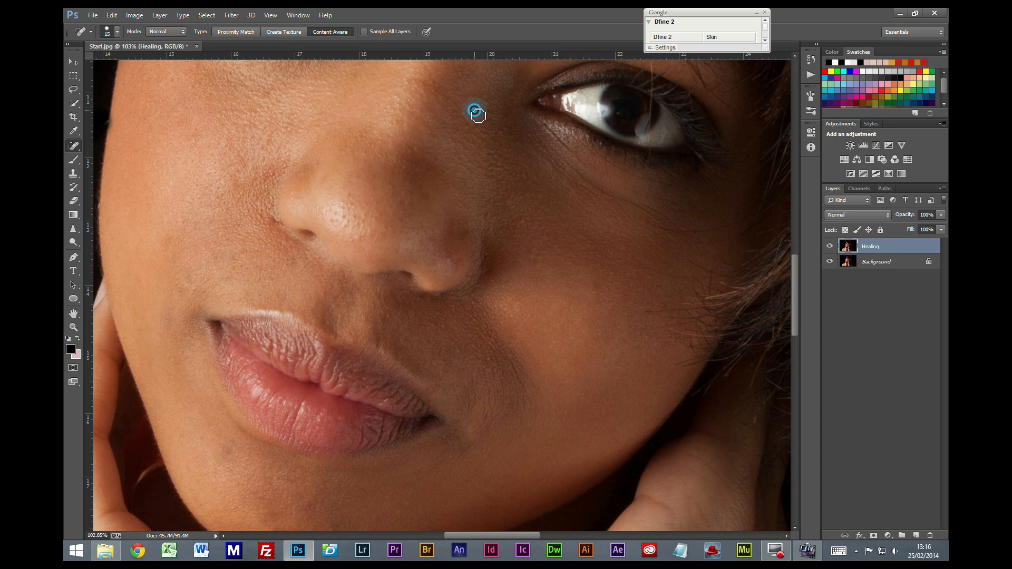
{"action": "left_click", "coordinate": [495, 160]}
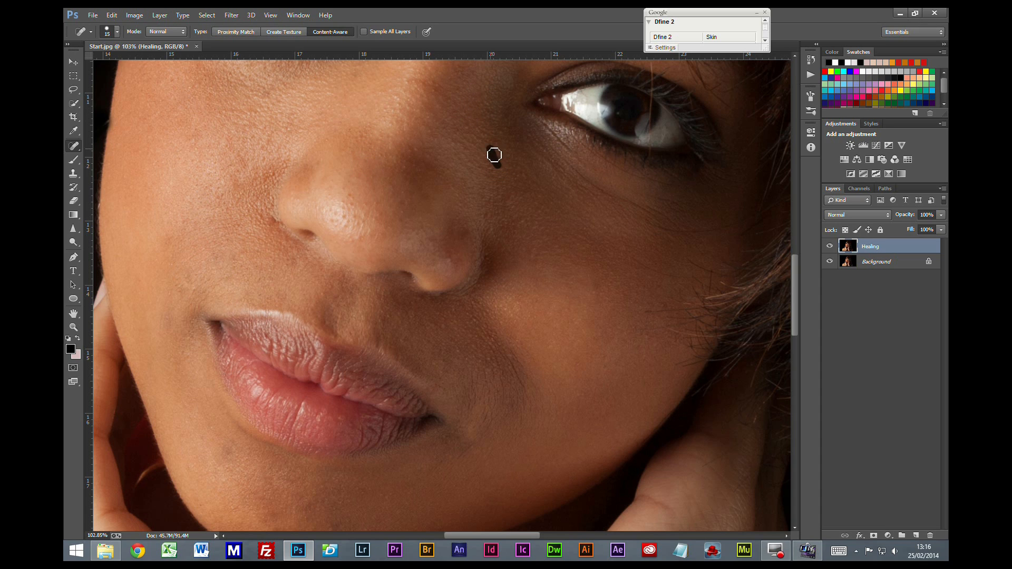
Remove the stray hairs and remaining spots on the outer shadowed cheek near the hairline.
{"action": "left_click", "coordinate": [600, 298]}
{"action": "left_click", "coordinate": [656, 308]}
{"action": "left_click", "coordinate": [663, 331]}
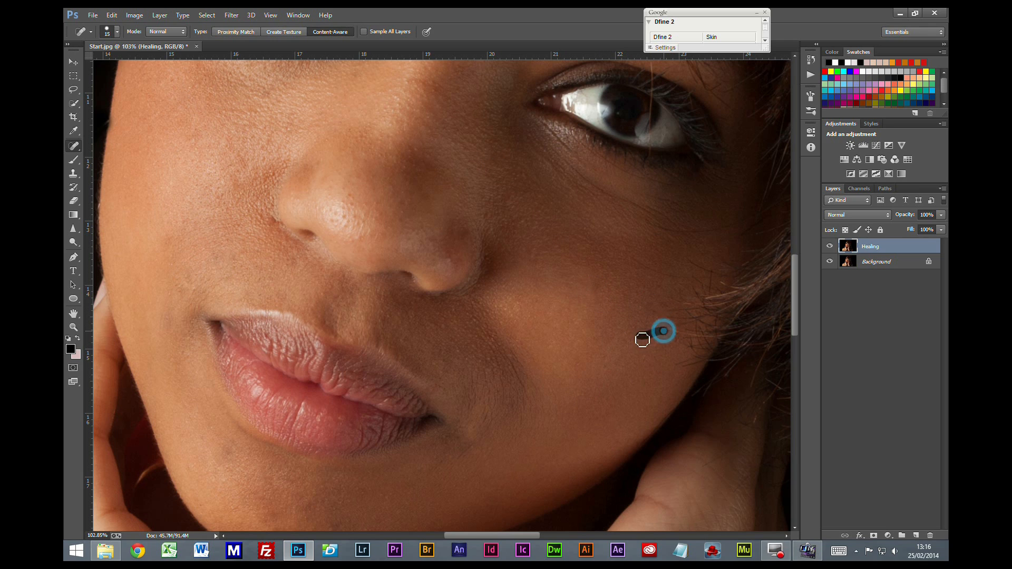
{"action": "left_click_drag", "start_coordinate": [641, 340], "coordinate": [664, 332]}
{"action": "left_click", "coordinate": [676, 333]}
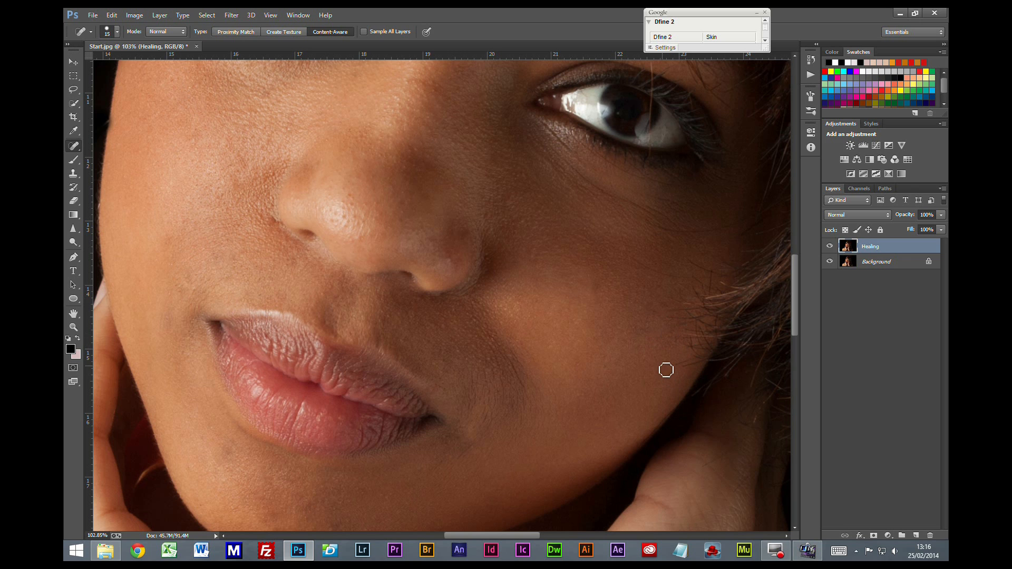
Duplicate the Healing layer three times.
{"action": "scroll", "coordinate": [527, 376], "scroll_direction": "down", "scroll_amount": 5}
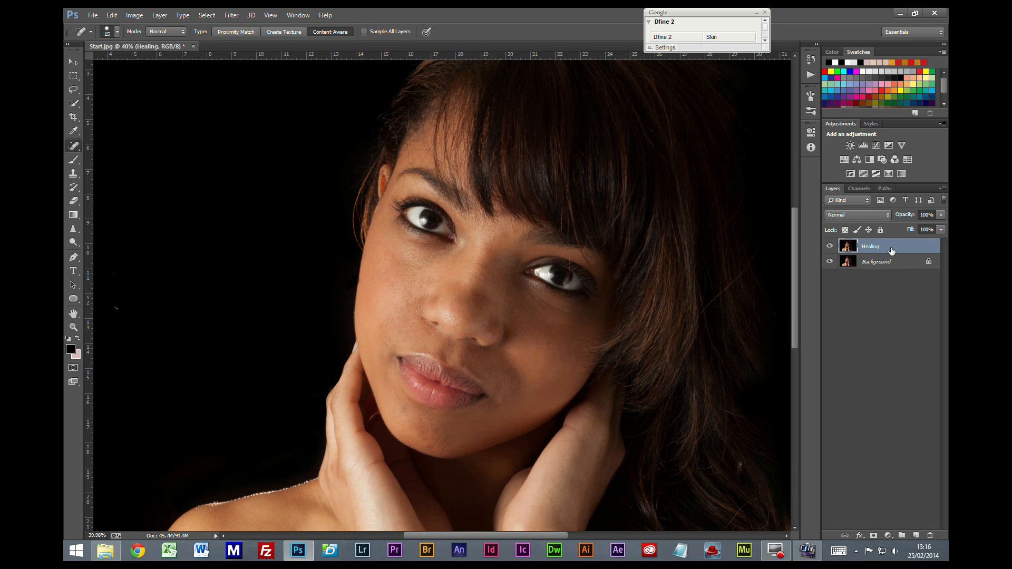
{"action": "key", "text": "ctrl+j"}
{"action": "key", "text": "ctrl+j"}
{"action": "key", "text": "ctrl+j"}
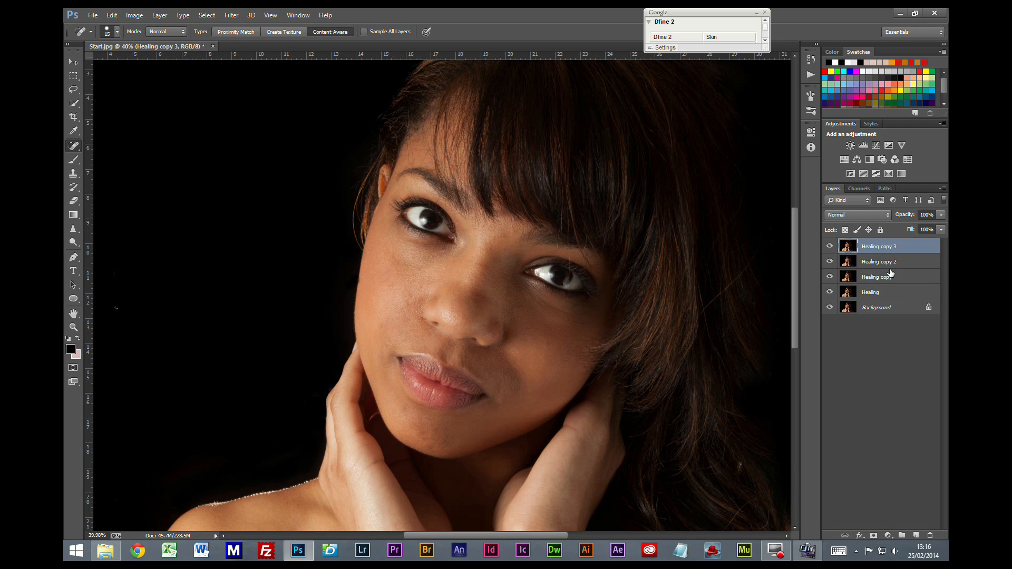
Rename the Healing copy layer as Skin Soft.
{"action": "double_click", "coordinate": [874, 277]}
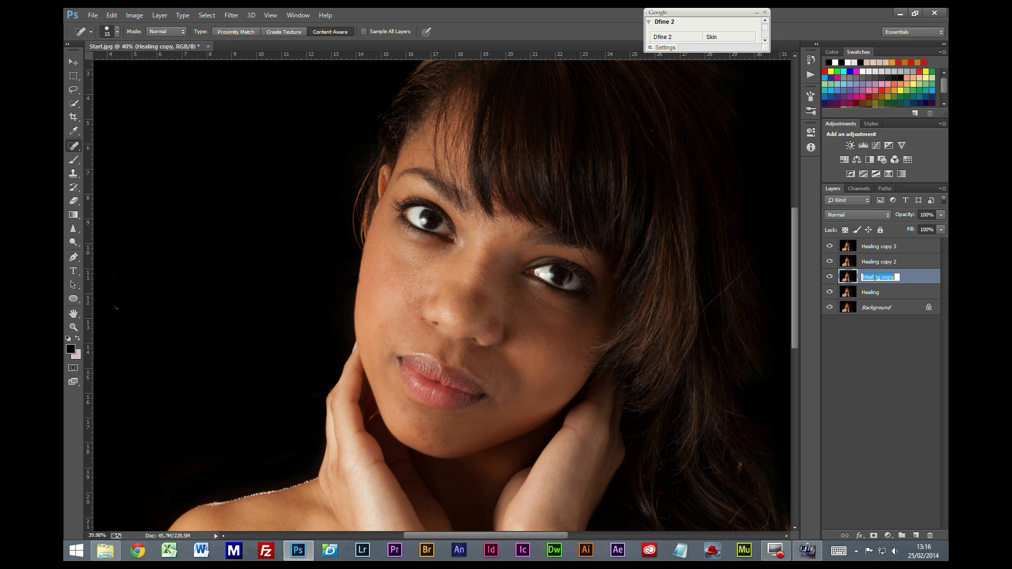
{"action": "type", "text": "Skin Soft"}
Rename the Healing copy 2 layer as Skin Sharp and the Healing copy 3 layer as Skin Blend.
{"action": "left_click", "coordinate": [867, 263]}
{"action": "double_click", "coordinate": [869, 262]}
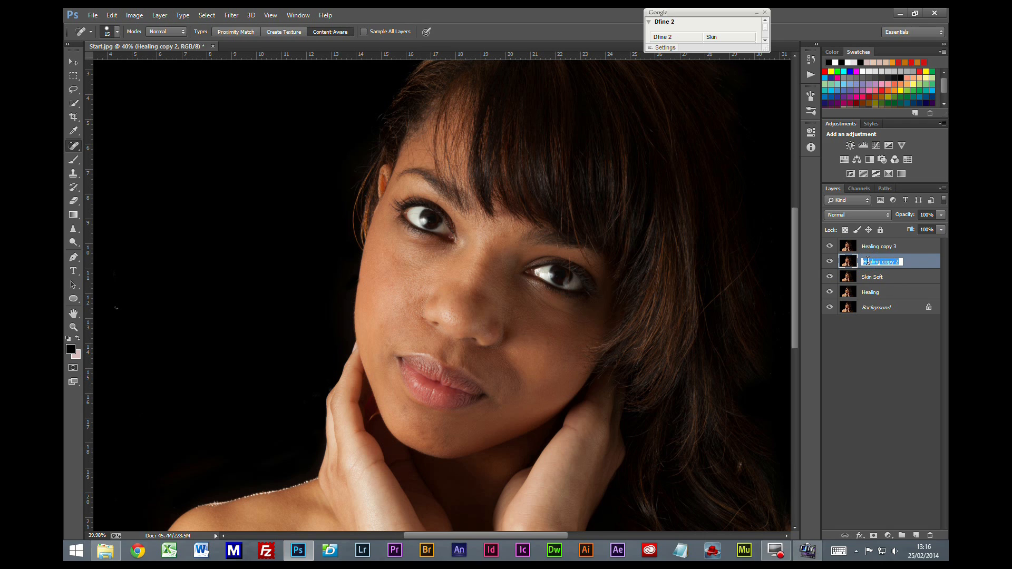
{"action": "type", "text": "Skin Sharp"}
{"action": "left_click", "coordinate": [875, 246]}
{"action": "double_click", "coordinate": [872, 247]}
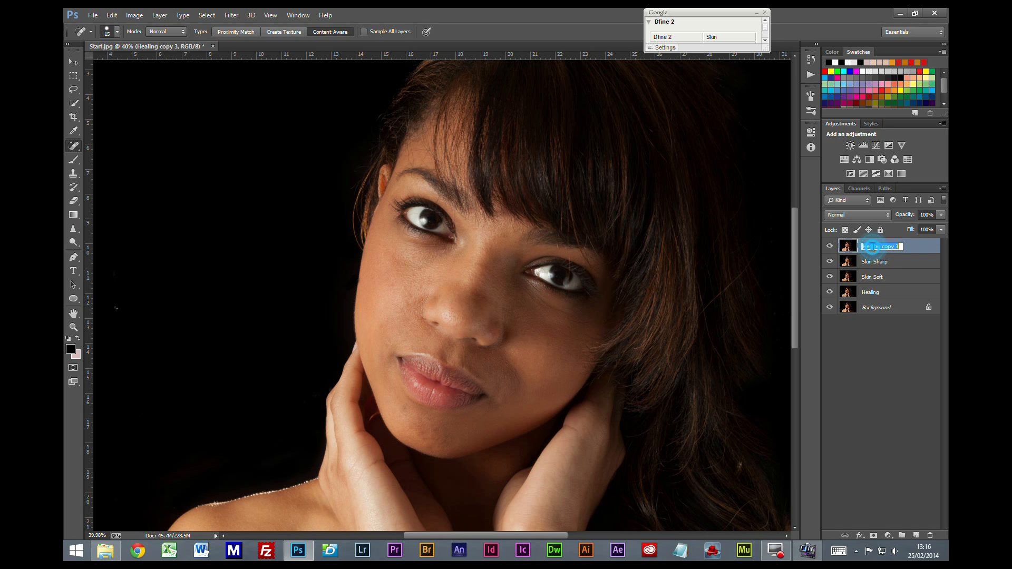
{"action": "type", "text": "Skin Blend"}
Hide the Skin Blend and Skin Sharp layers, and convert the Skin Soft layer to a smart object.
{"action": "left_click_drag", "start_coordinate": [829, 246], "coordinate": [829, 261]}
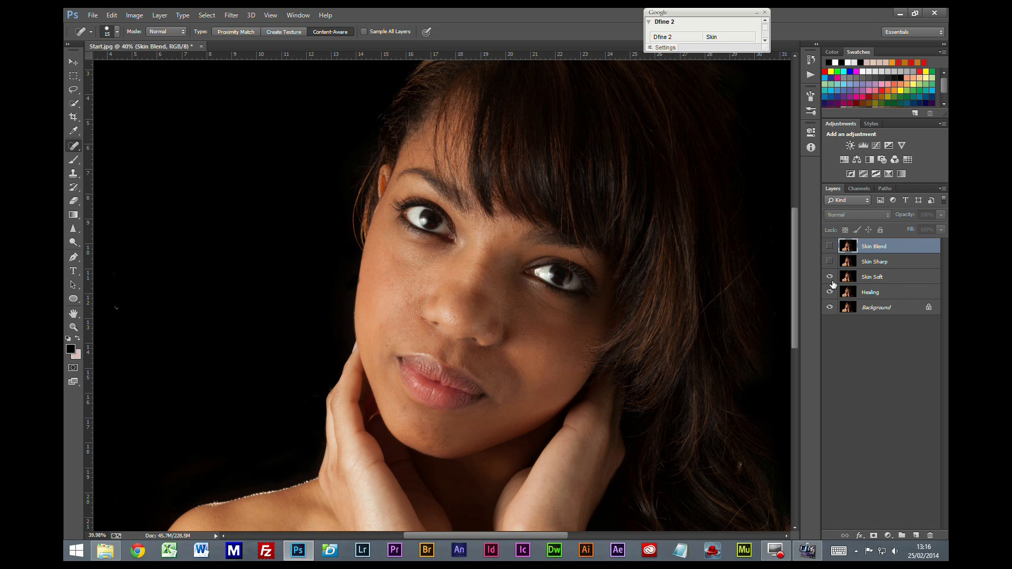
{"action": "left_click", "coordinate": [876, 280]}
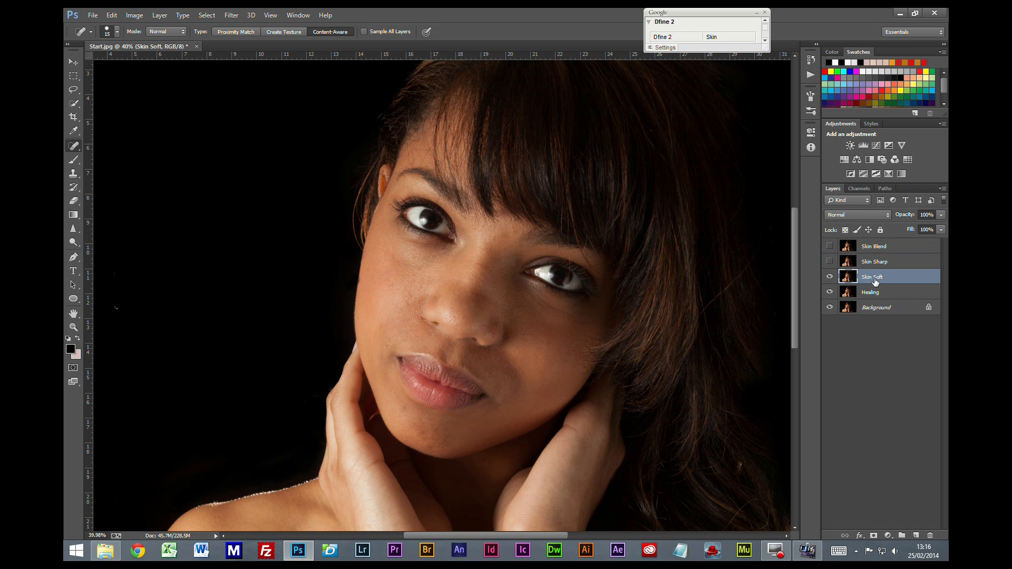
{"action": "right_click", "coordinate": [875, 281]}
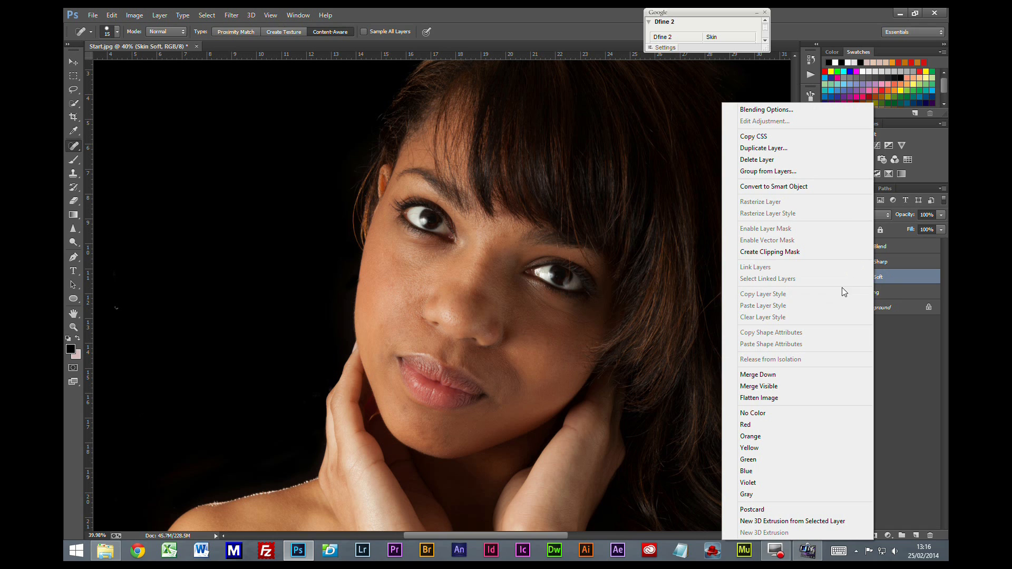
{"action": "left_click", "coordinate": [780, 188]}
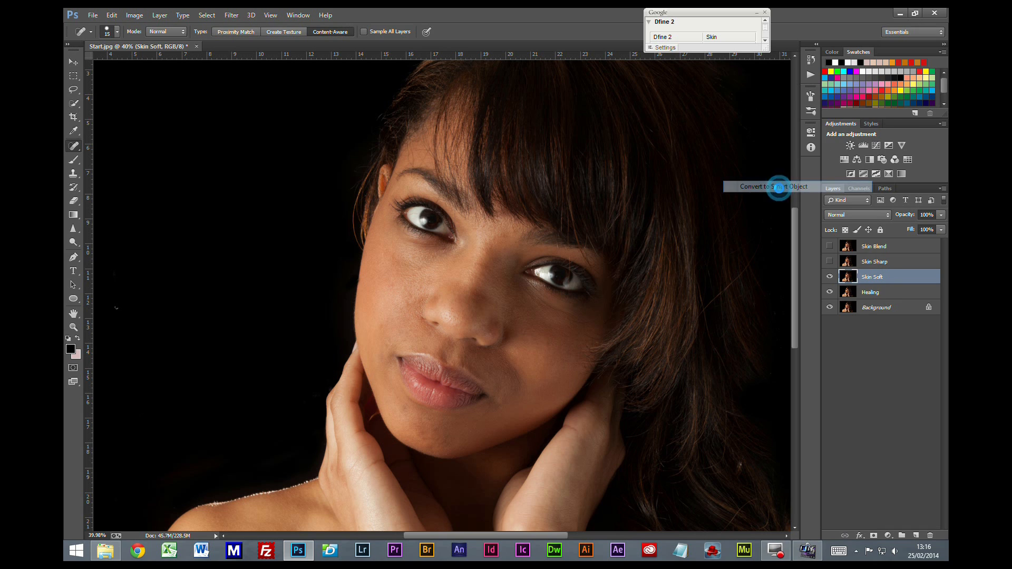
Apply a Median noise filter with a radius of 30 pixels to the Skin Soft layer.
{"action": "left_click", "coordinate": [232, 15]}
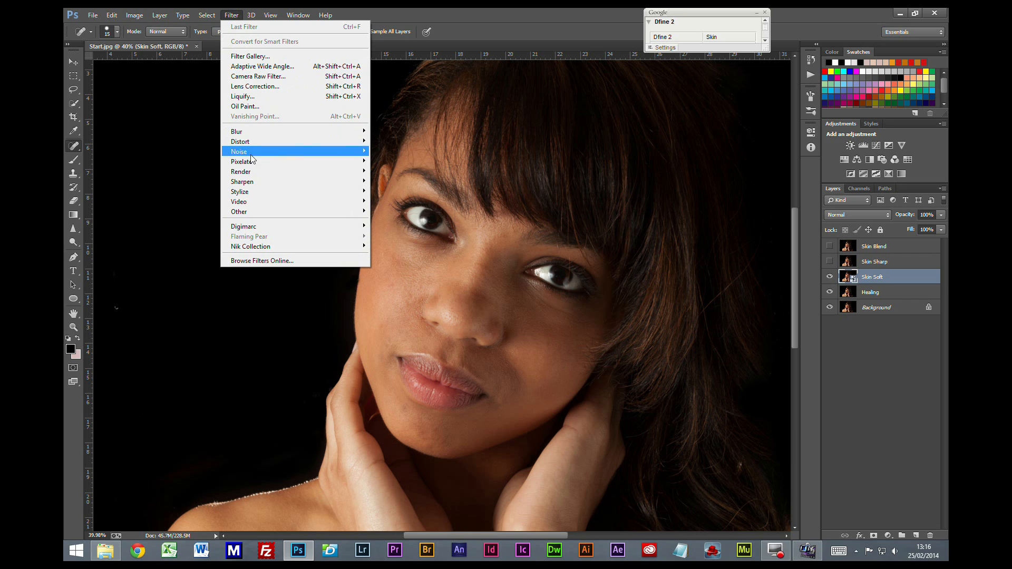
{"action": "mouse_move", "coordinate": [250, 154]}
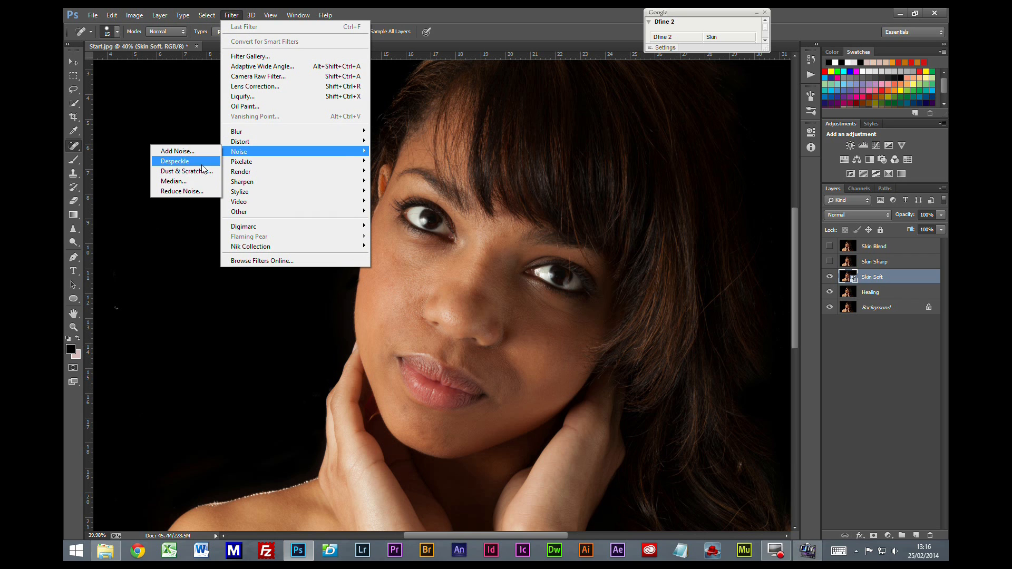
{"action": "left_click", "coordinate": [176, 189]}
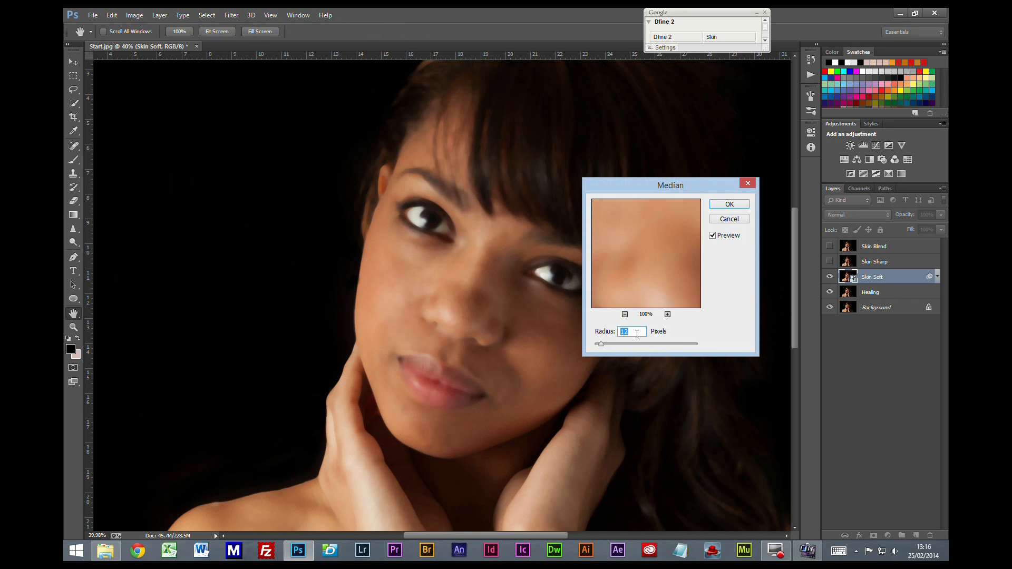
{"action": "left_click_drag", "start_coordinate": [603, 346], "coordinate": [614, 347]}
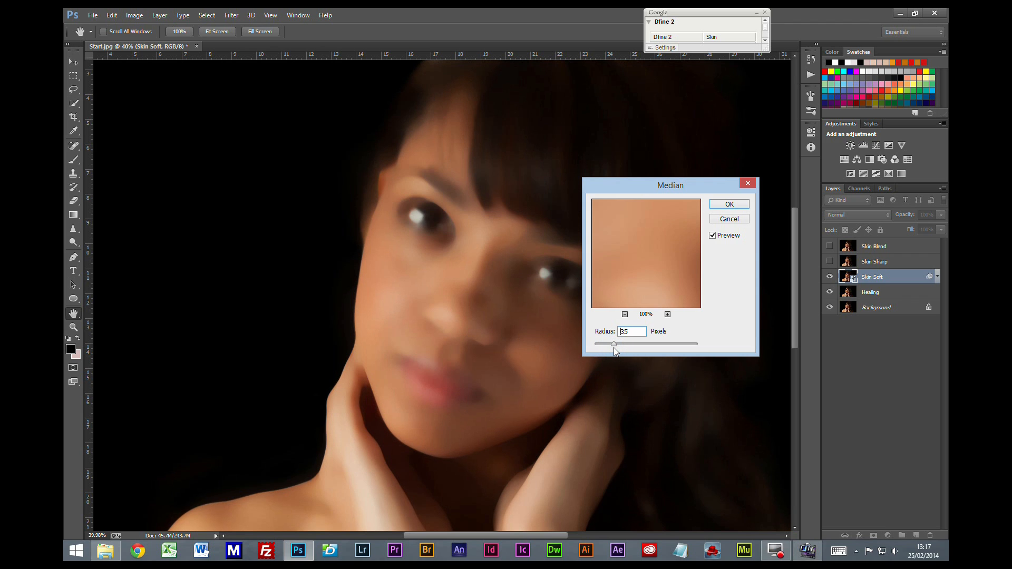
{"action": "double_click", "coordinate": [642, 330]}
{"action": "type", "text": "30"}
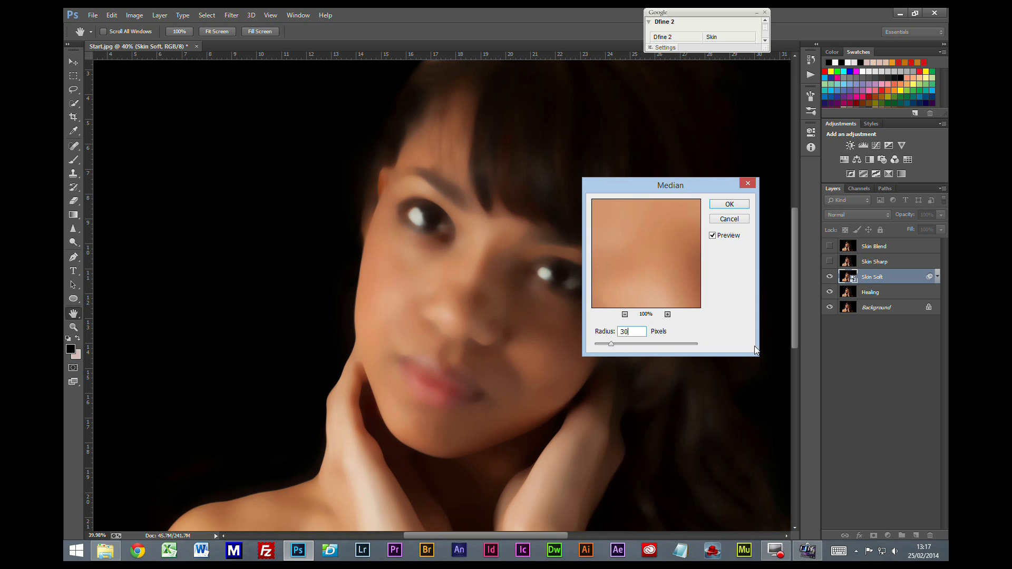
{"action": "left_click", "coordinate": [729, 204]}
{"action": "key", "text": "j"}
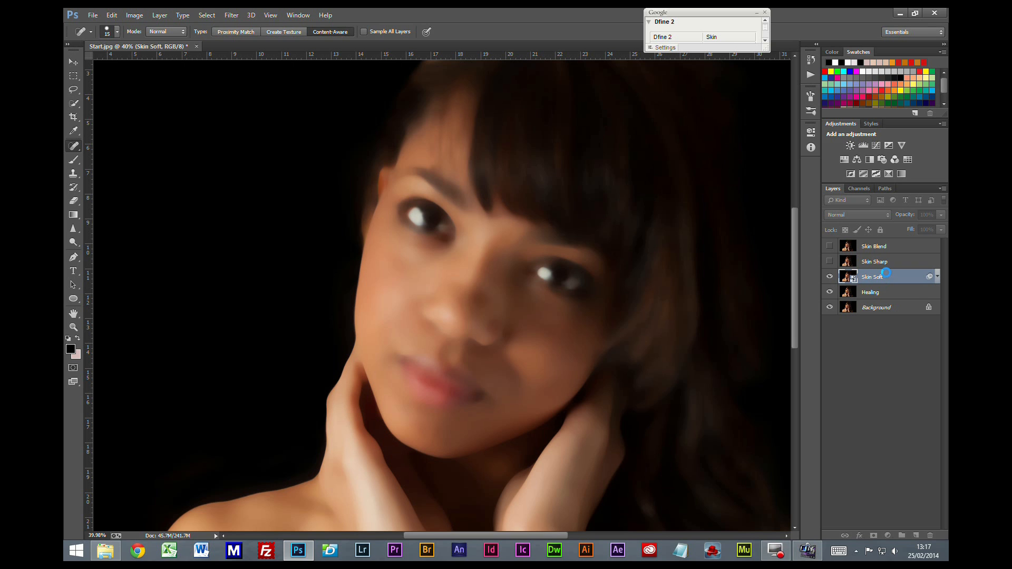
Show the Skin Sharp layer and convert it to a smart object.
{"action": "left_click", "coordinate": [877, 264]}
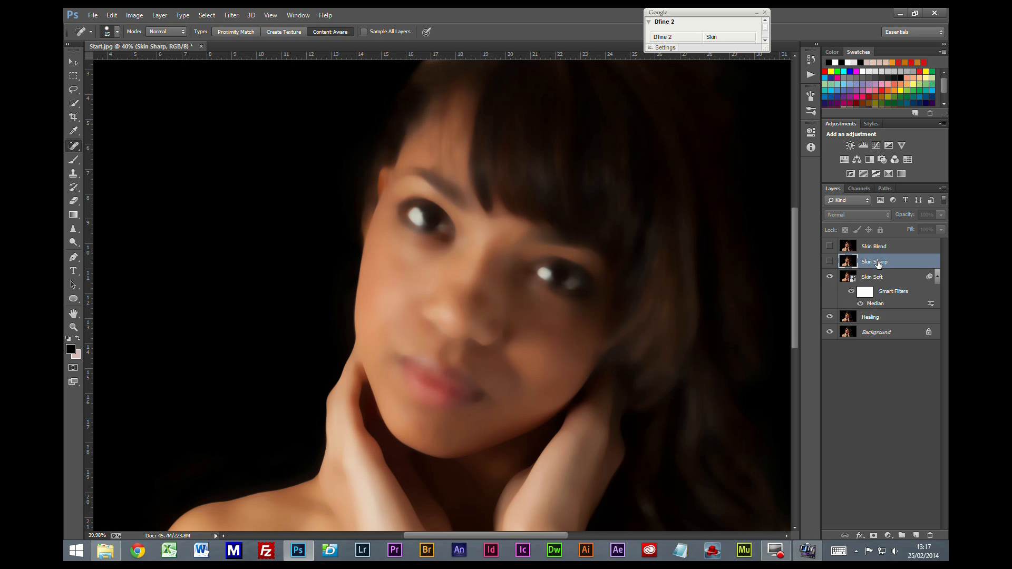
{"action": "left_click", "coordinate": [829, 261]}
{"action": "left_click", "coordinate": [229, 15]}
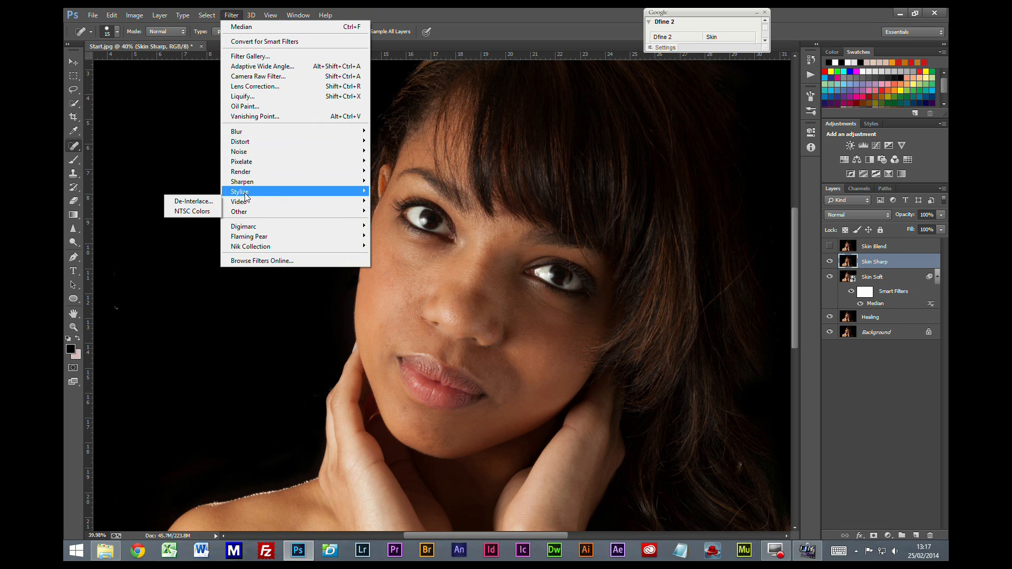
{"action": "right_click", "coordinate": [897, 264]}
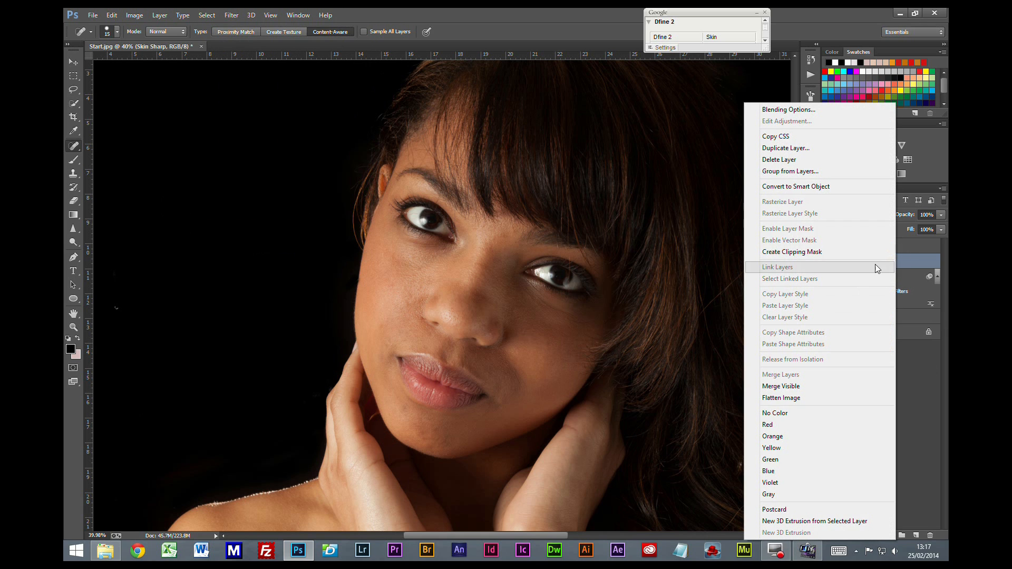
{"action": "left_click", "coordinate": [794, 188]}
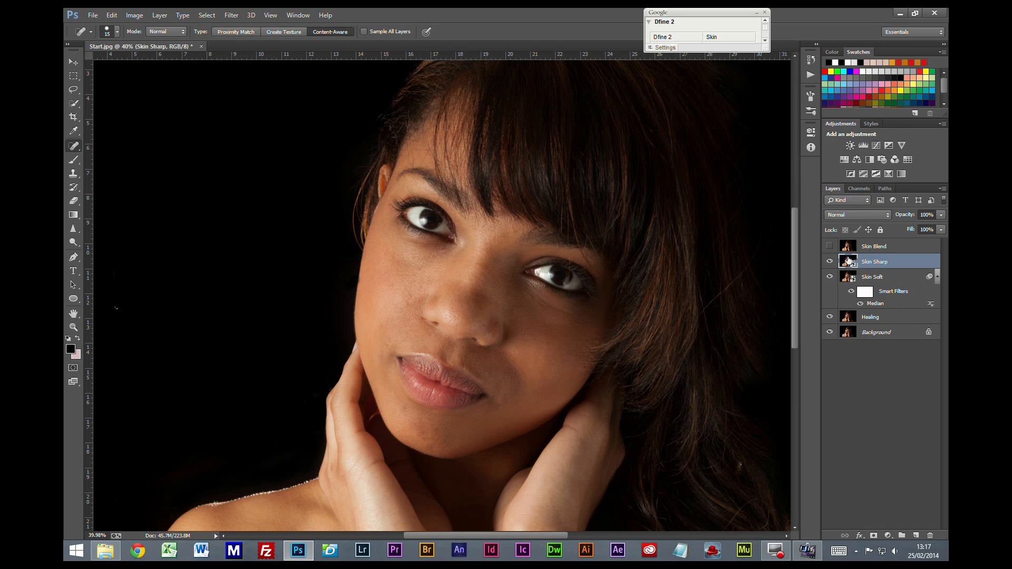
Apply a High Pass filter with a radius of 8.2 pixels to the Skin Sharp layer.
{"action": "left_click", "coordinate": [231, 15]}
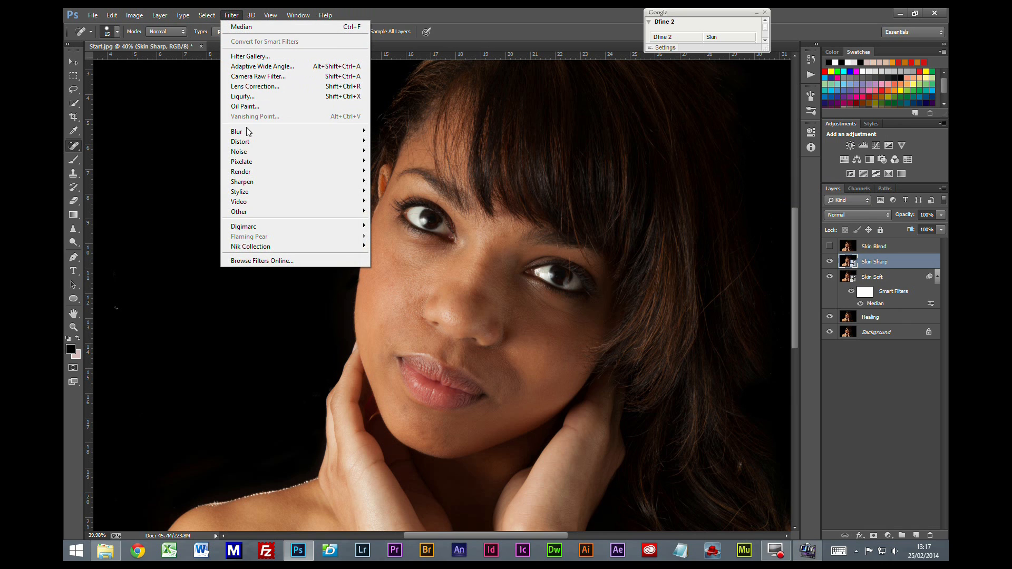
{"action": "mouse_move", "coordinate": [244, 183]}
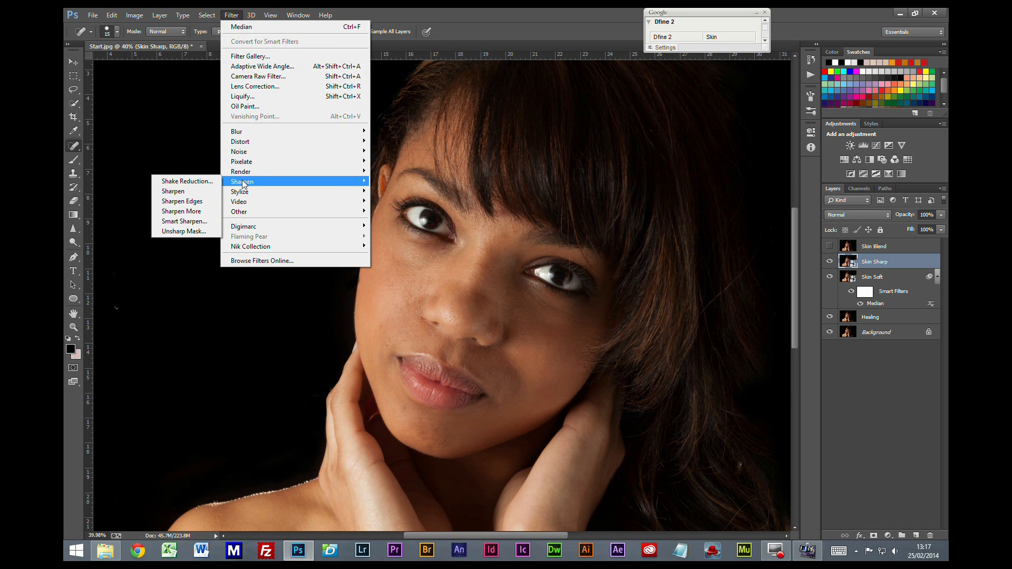
{"action": "mouse_move", "coordinate": [245, 212]}
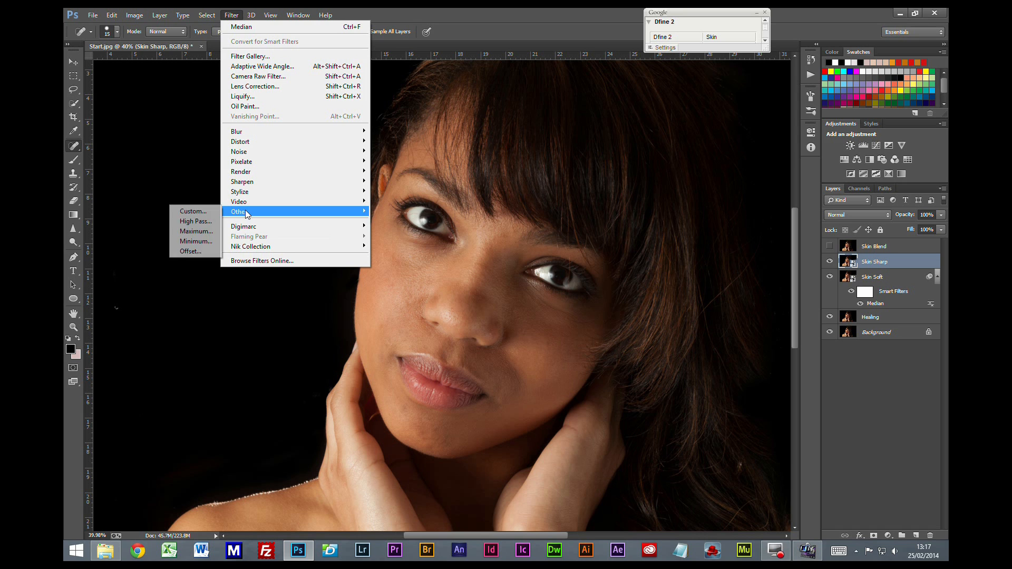
{"action": "left_click", "coordinate": [201, 221]}
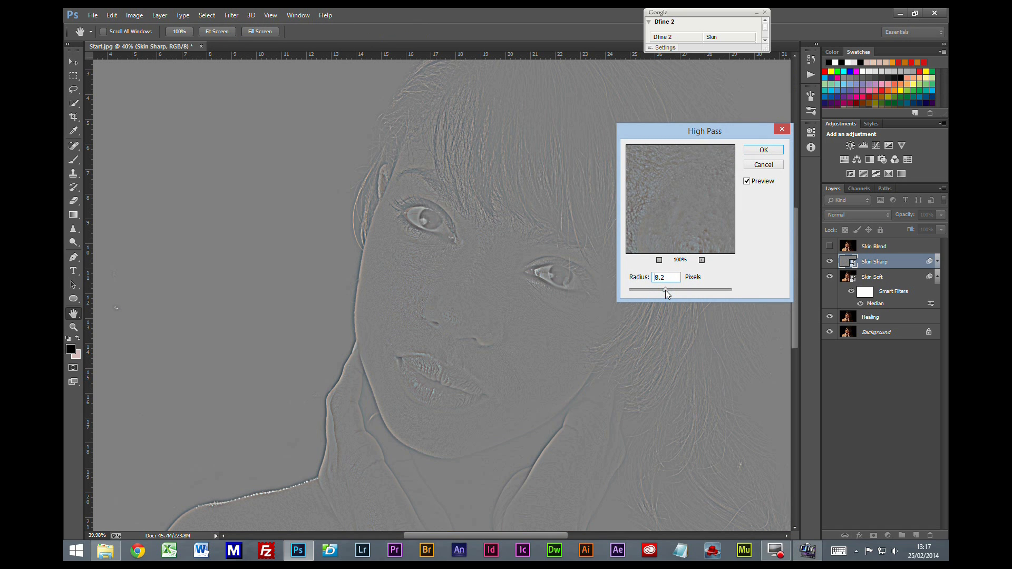
{"action": "left_click_drag", "start_coordinate": [665, 291], "coordinate": [665, 291]}
{"action": "left_click", "coordinate": [763, 151]}
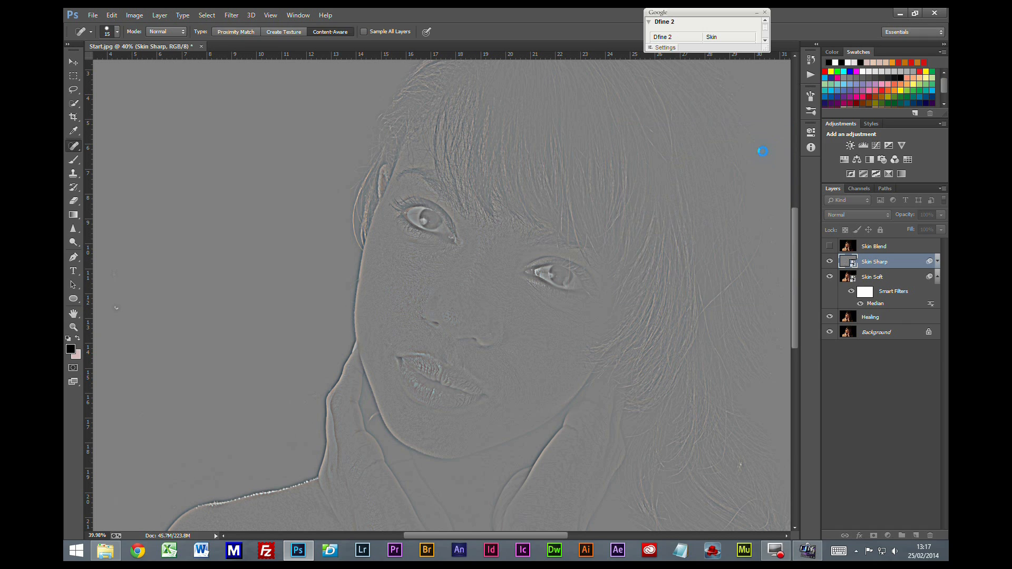
Show the Skin Blend layer and add a white layer mask to it.
{"action": "left_click", "coordinate": [883, 251]}
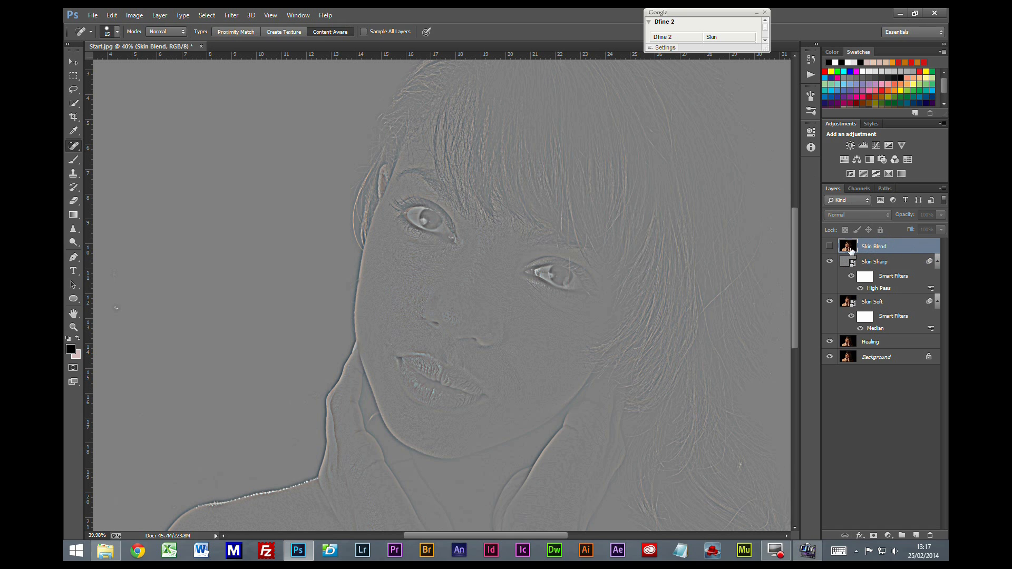
{"action": "left_click", "coordinate": [829, 245]}
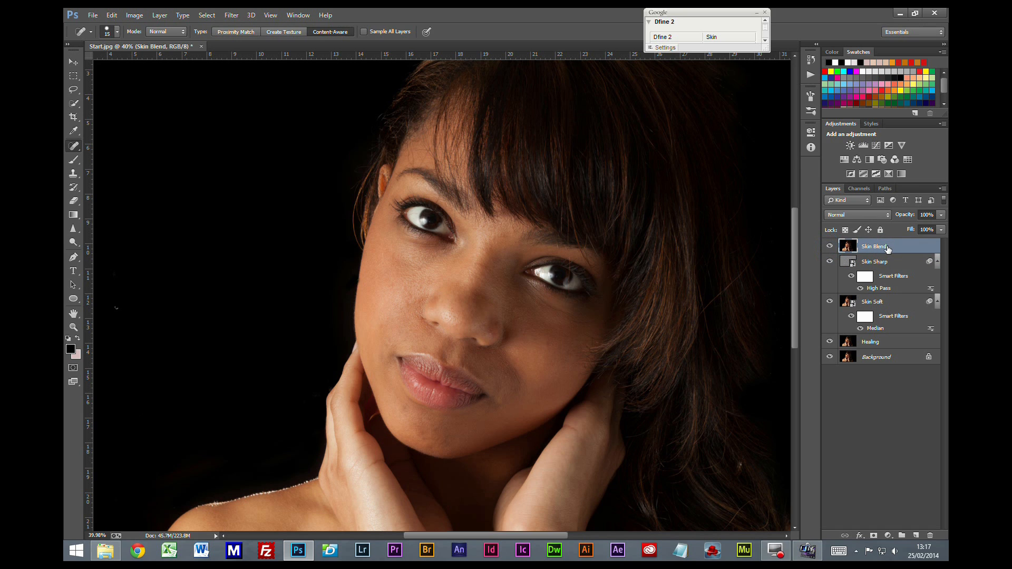
{"action": "left_click", "coordinate": [873, 536]}
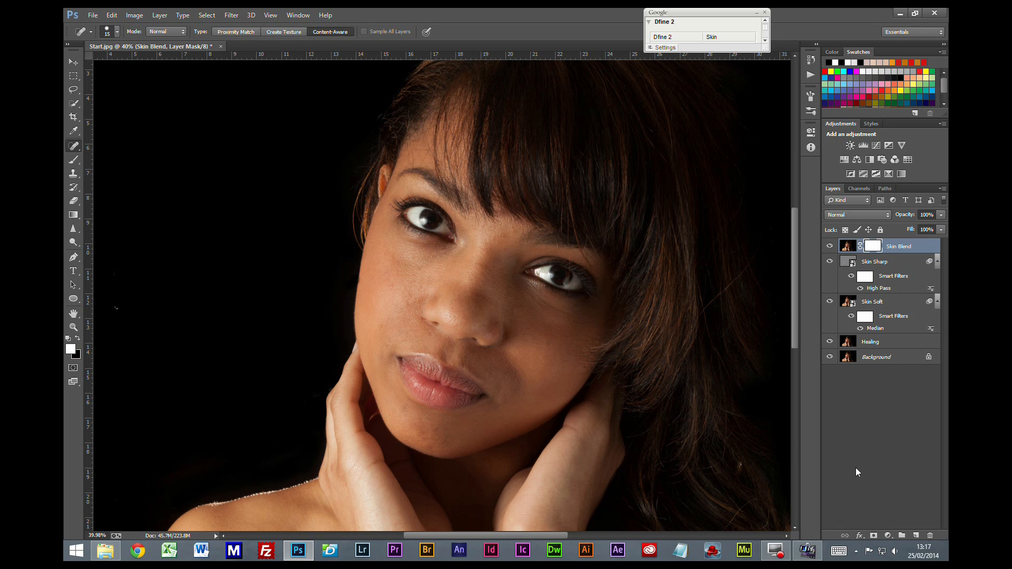
Set up the Brush tool with black as the foreground colour, 50% opacity and a 400-pixel size.
{"action": "left_click", "coordinate": [77, 338]}
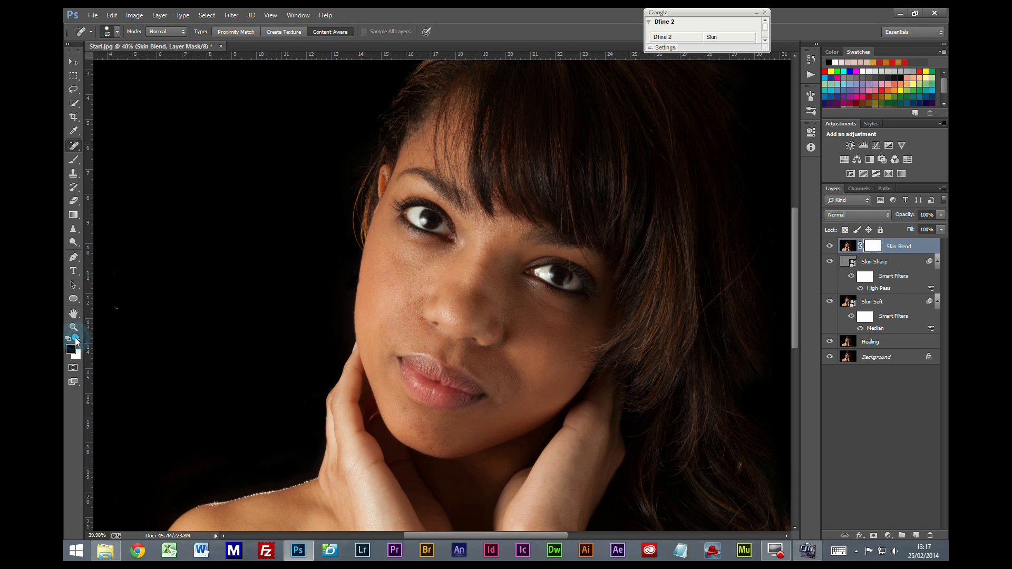
{"action": "left_click", "coordinate": [68, 158]}
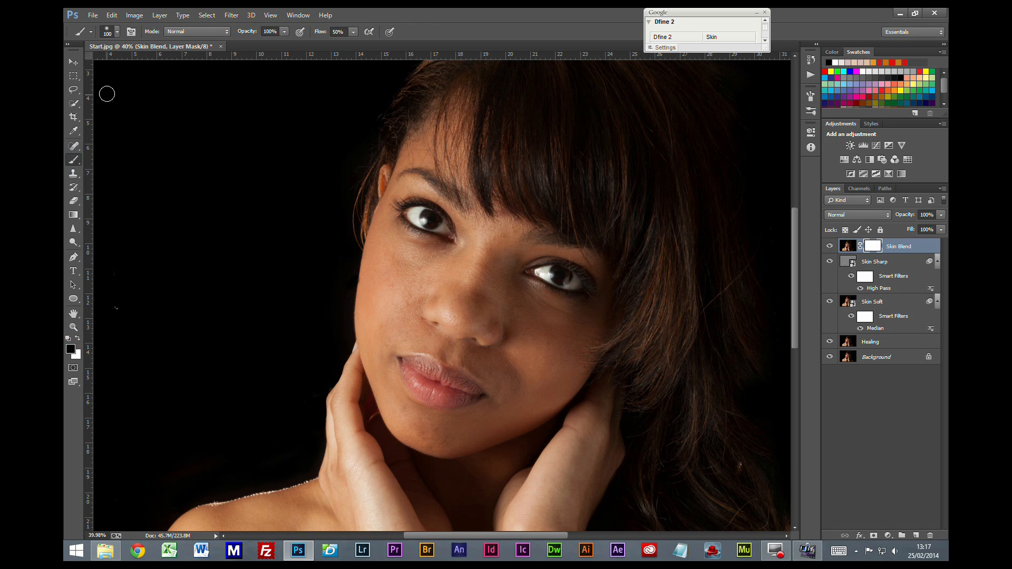
{"action": "left_click", "coordinate": [279, 31]}
{"action": "type", "text": "50"}
{"action": "key", "text": "Tab"}
{"action": "key", "text": "Return"}
{"action": "key", "text": "bracketright"}
{"action": "key", "text": "bracketright"}
{"action": "key", "text": "bracketright"}
{"action": "key", "text": "bracketright"}
{"action": "key", "text": "bracketright"}
{"action": "key", "text": "bracketright"}
Paint black on the Skin Blend mask over the forehead, cheeks, nose, chin, hands and shoulder.
{"action": "mouse_move", "coordinate": [446, 117]}
{"action": "left_mouse_down"}
{"action": "mouse_move", "coordinate": [408, 232]}
{"action": "mouse_move", "coordinate": [366, 223]}
{"action": "left_mouse_up"}
{"action": "mouse_move", "coordinate": [392, 159]}
{"action": "left_mouse_down"}
{"action": "mouse_move", "coordinate": [527, 253]}
{"action": "mouse_move", "coordinate": [532, 316]}
{"action": "mouse_move", "coordinate": [571, 279]}
{"action": "mouse_move", "coordinate": [464, 443]}
{"action": "mouse_move", "coordinate": [417, 347]}
{"action": "left_mouse_up"}
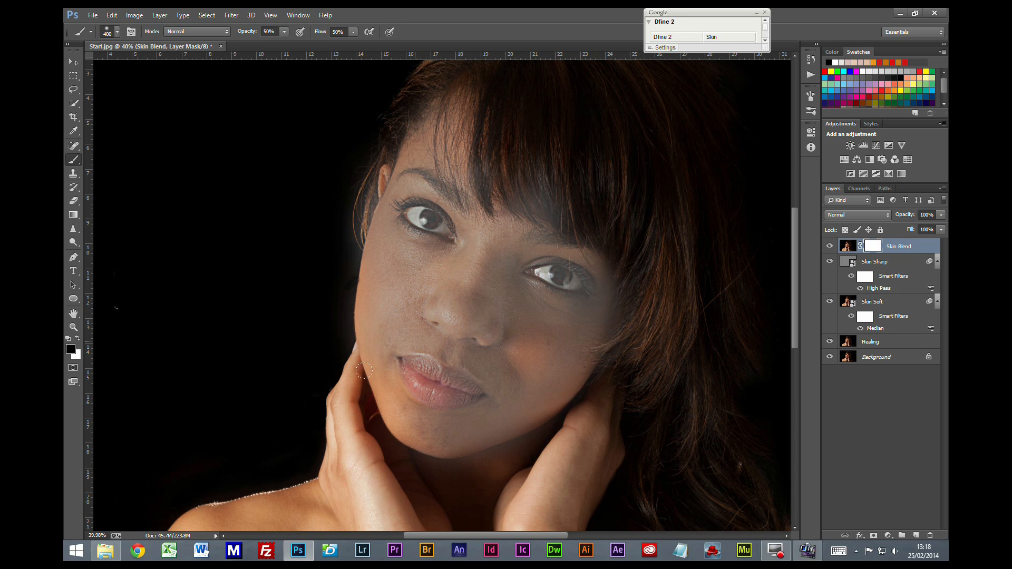
{"action": "mouse_move", "coordinate": [339, 295]}
{"action": "left_mouse_down"}
{"action": "mouse_move", "coordinate": [351, 274]}
{"action": "mouse_move", "coordinate": [405, 427]}
{"action": "mouse_move", "coordinate": [325, 461]}
{"action": "mouse_move", "coordinate": [312, 485]}
{"action": "mouse_move", "coordinate": [283, 453]}
{"action": "mouse_move", "coordinate": [130, 471]}
{"action": "mouse_move", "coordinate": [337, 511]}
{"action": "mouse_move", "coordinate": [491, 491]}
{"action": "mouse_move", "coordinate": [436, 461]}
{"action": "mouse_move", "coordinate": [578, 427]}
{"action": "mouse_move", "coordinate": [489, 375]}
{"action": "left_mouse_up"}
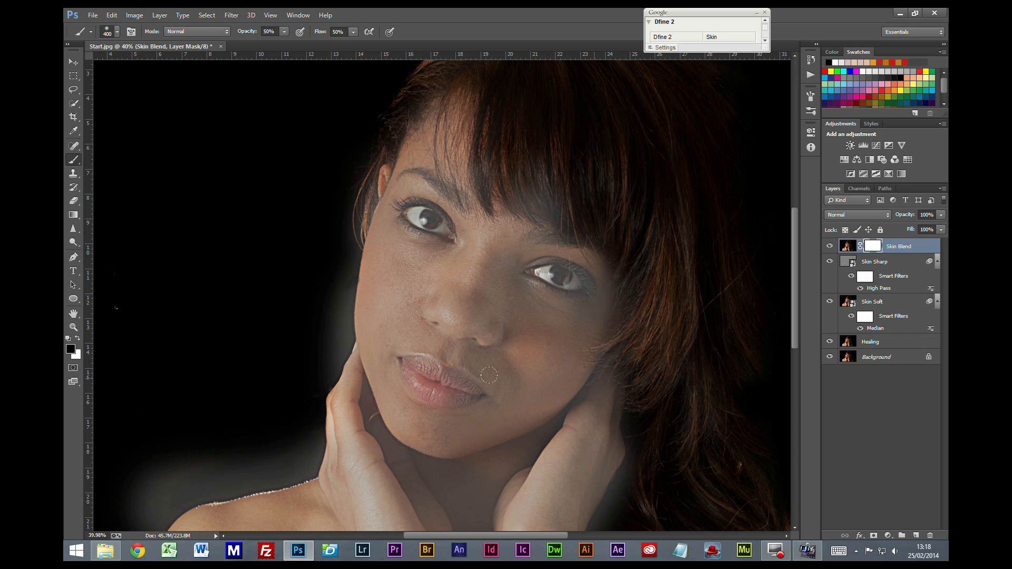
{"action": "mouse_move", "coordinate": [505, 258]}
{"action": "left_mouse_down"}
{"action": "mouse_move", "coordinate": [458, 208]}
{"action": "mouse_move", "coordinate": [423, 114]}
{"action": "mouse_move", "coordinate": [451, 94]}
{"action": "mouse_move", "coordinate": [389, 137]}
{"action": "mouse_move", "coordinate": [377, 186]}
{"action": "mouse_move", "coordinate": [381, 331]}
{"action": "left_mouse_up"}
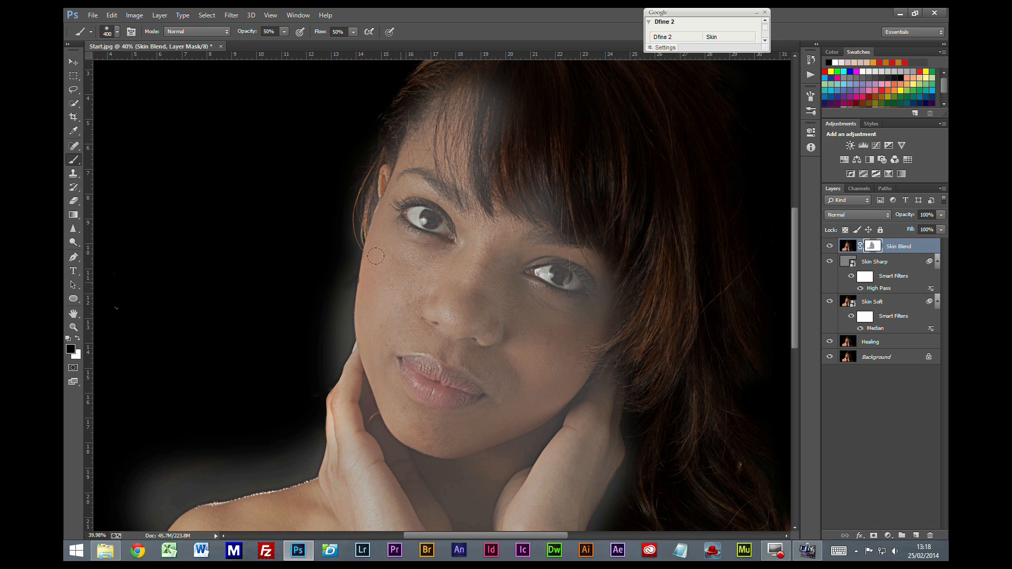
Try another mask stroke over the lit cheek below the eye, and undo it.
{"action": "mouse_move", "coordinate": [375, 256]}
{"action": "left_mouse_down"}
{"action": "mouse_move", "coordinate": [416, 260]}
{"action": "mouse_move", "coordinate": [382, 280]}
{"action": "left_mouse_up"}
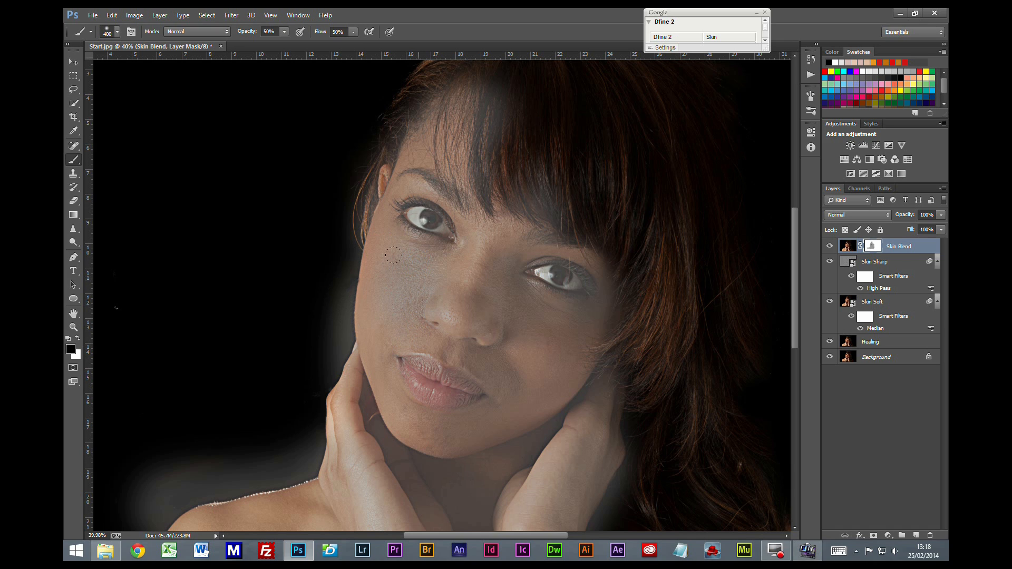
{"action": "key", "text": "ctrl+alt+z"}
{"action": "key", "text": "ctrl+alt+z"}
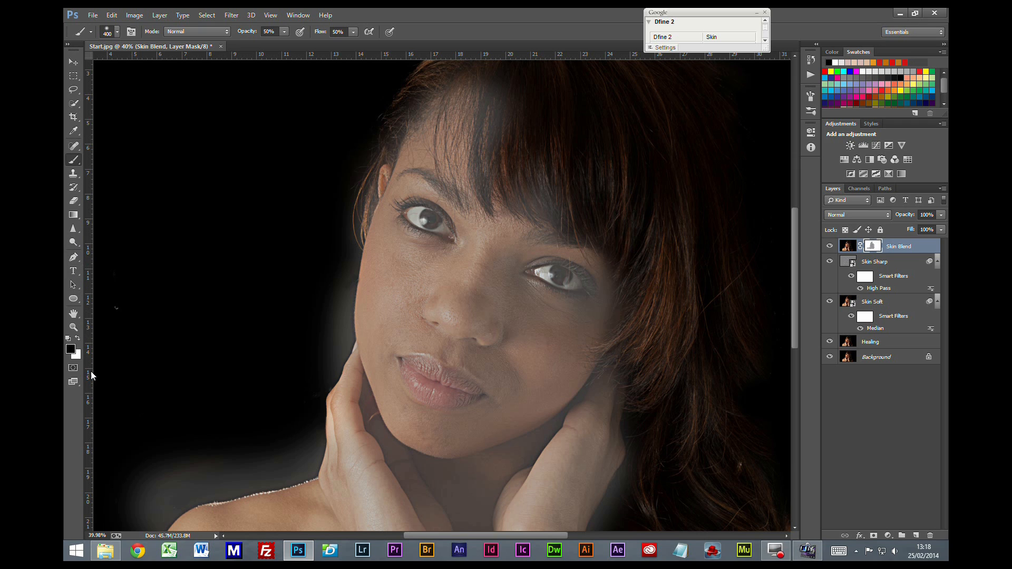
Paint white on the Skin Blend mask over the background beside the face and above the shoulder, raising the brush opacity to 100%.
{"action": "key", "text": "x"}
{"action": "mouse_move", "coordinate": [383, 112]}
{"action": "left_mouse_down"}
{"action": "mouse_move", "coordinate": [343, 125]}
{"action": "mouse_move", "coordinate": [316, 272]}
{"action": "left_mouse_up"}
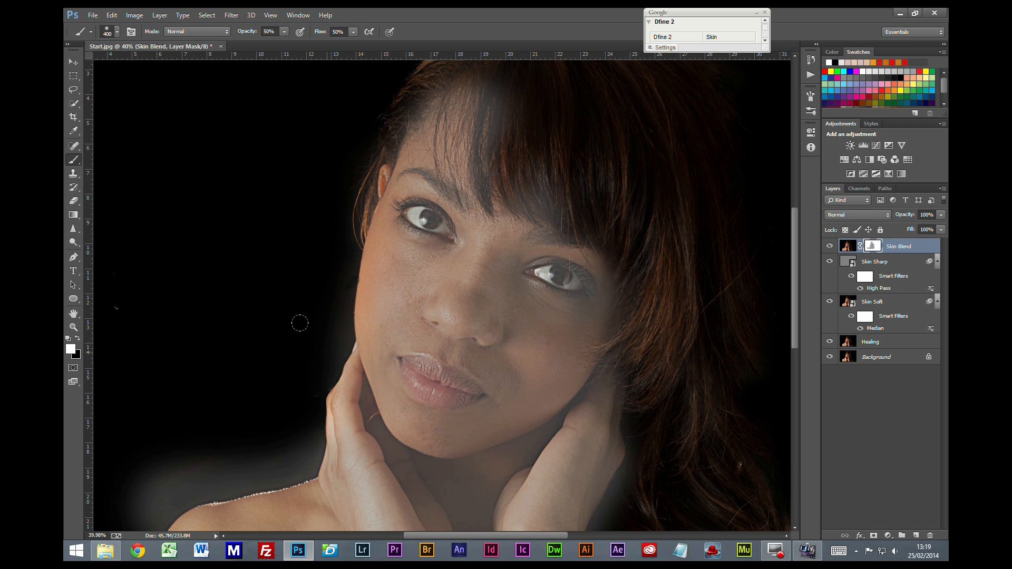
{"action": "mouse_move", "coordinate": [248, 441]}
{"action": "left_mouse_down"}
{"action": "mouse_move", "coordinate": [121, 494]}
{"action": "mouse_move", "coordinate": [134, 468]}
{"action": "mouse_move", "coordinate": [116, 452]}
{"action": "left_mouse_up"}
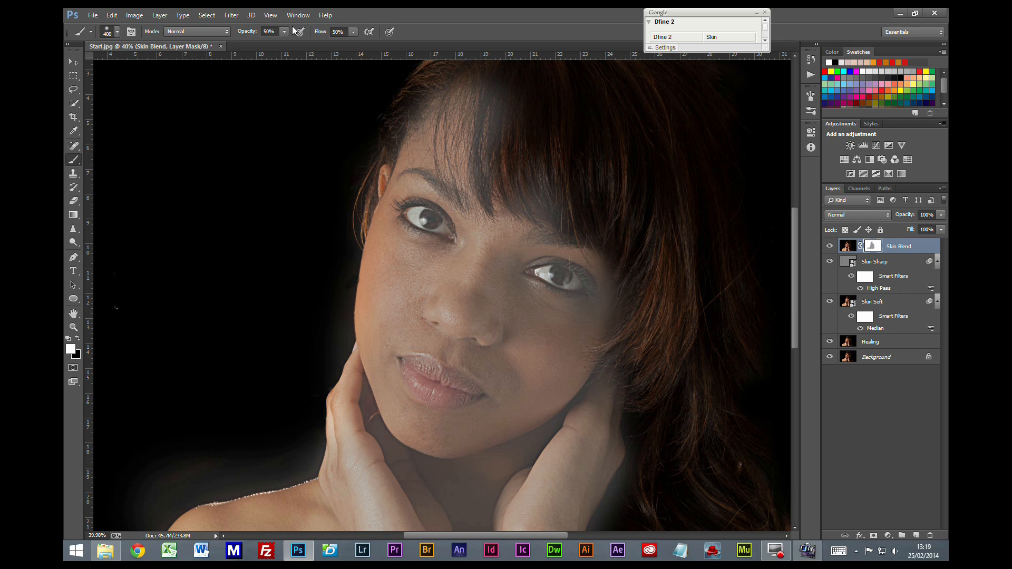
{"action": "left_click_drag", "start_coordinate": [282, 43], "coordinate": [317, 43]}
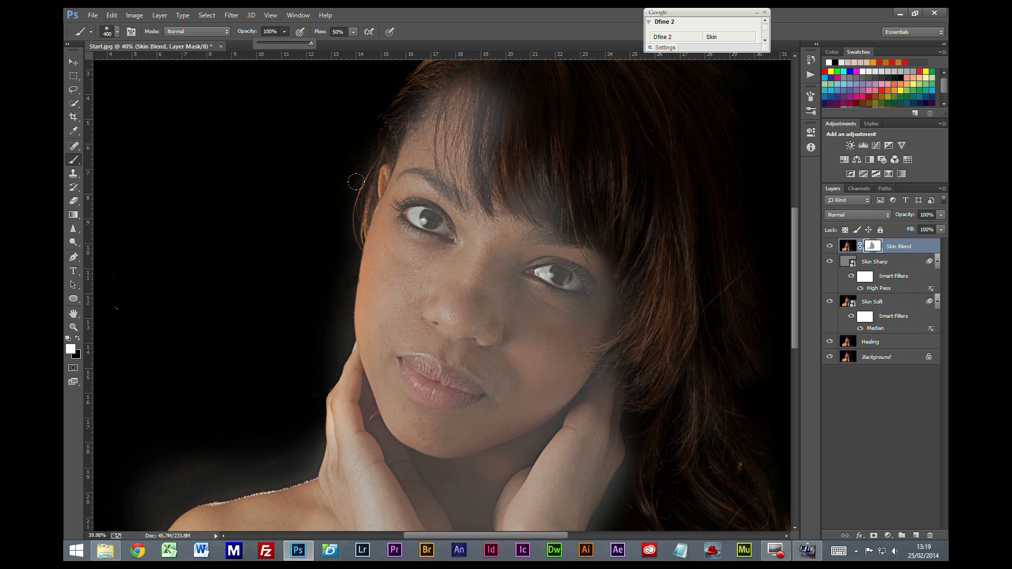
{"action": "left_click", "coordinate": [351, 156]}
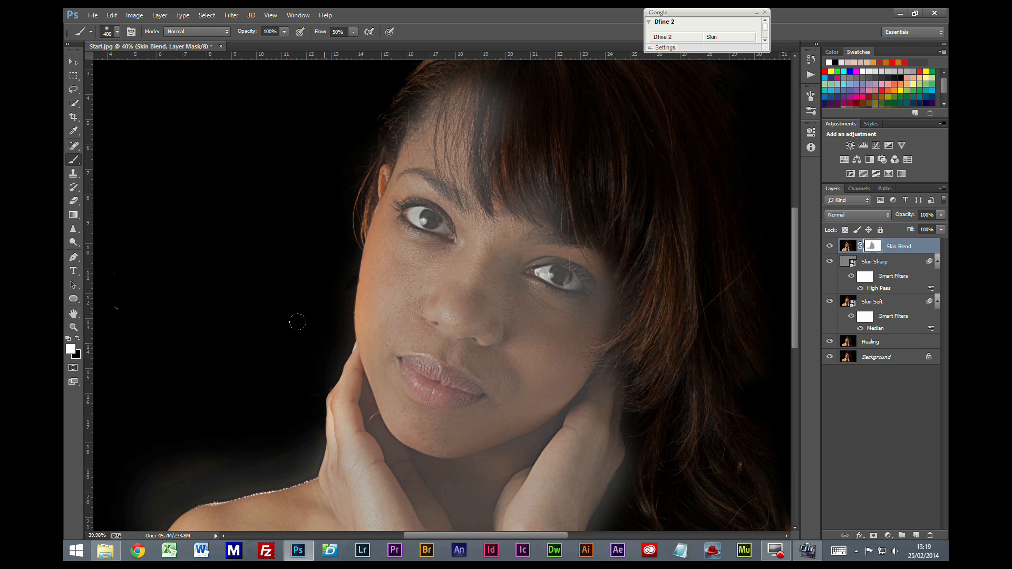
{"action": "left_click_drag", "start_coordinate": [265, 422], "coordinate": [102, 502]}
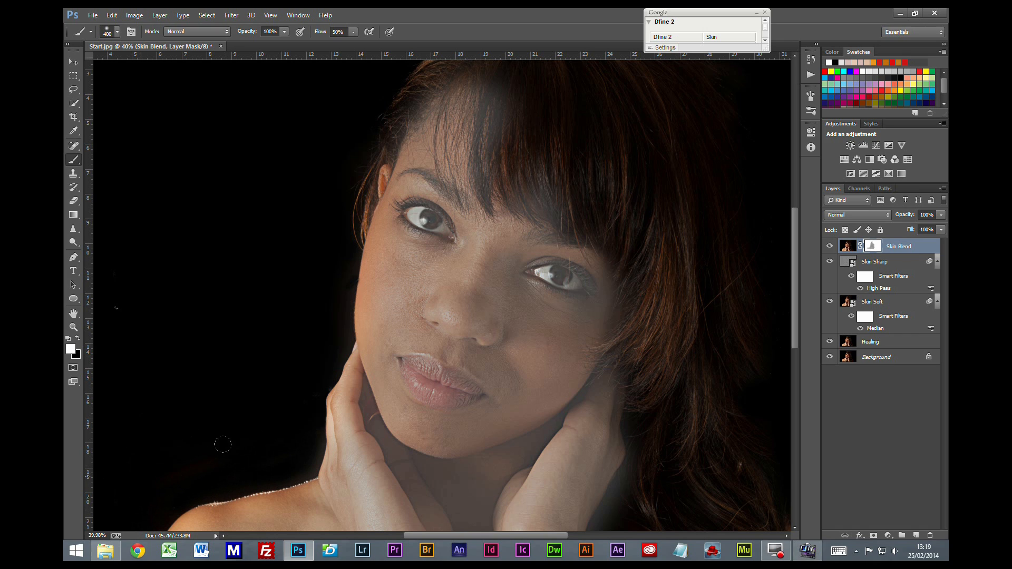
Paint white on the mask over the fringe and the long hair beside the shaded cheek and hand.
{"action": "mouse_move", "coordinate": [501, 104]}
{"action": "left_mouse_down"}
{"action": "mouse_move", "coordinate": [448, 100]}
{"action": "mouse_move", "coordinate": [480, 138]}
{"action": "mouse_move", "coordinate": [456, 151]}
{"action": "mouse_move", "coordinate": [533, 153]}
{"action": "mouse_move", "coordinate": [548, 210]}
{"action": "mouse_move", "coordinate": [563, 176]}
{"action": "left_mouse_up"}
{"action": "mouse_move", "coordinate": [632, 253]}
{"action": "left_mouse_down"}
{"action": "mouse_move", "coordinate": [633, 337]}
{"action": "mouse_move", "coordinate": [620, 348]}
{"action": "mouse_move", "coordinate": [644, 329]}
{"action": "left_mouse_up"}
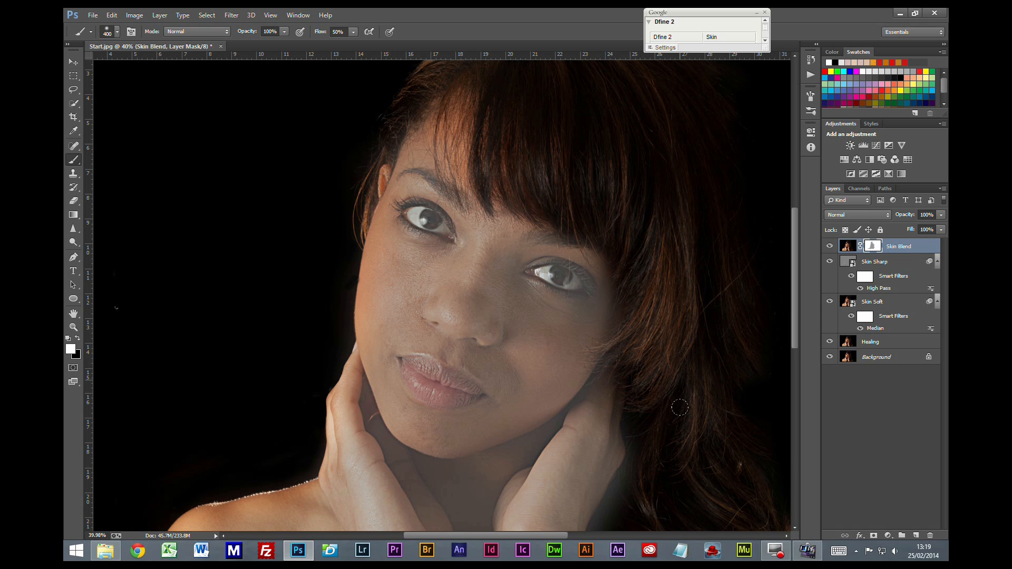
{"action": "mouse_move", "coordinate": [666, 492]}
{"action": "left_mouse_down"}
{"action": "mouse_move", "coordinate": [614, 498]}
{"action": "mouse_move", "coordinate": [596, 514]}
{"action": "mouse_move", "coordinate": [626, 430]}
{"action": "mouse_move", "coordinate": [621, 415]}
{"action": "left_mouse_up"}
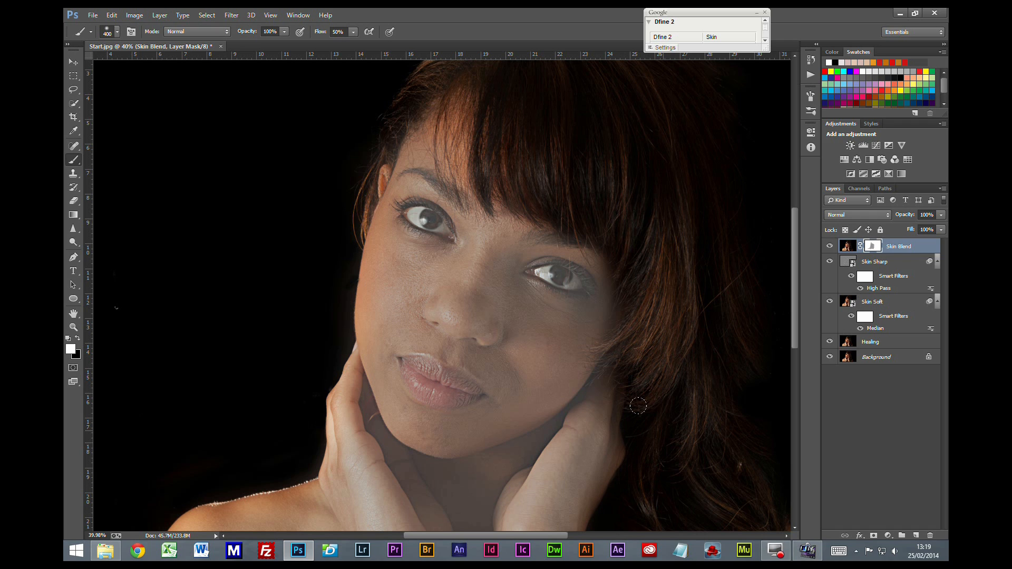
Reduce the brush to 150 pixels and paint white along the hair edge next to the shaded cheek.
{"action": "key", "text": "bracketleft"}
{"action": "key", "text": "bracketleft"}
{"action": "key", "text": "bracketleft"}
{"action": "key", "text": "bracketleft"}
{"action": "key", "text": "bracketleft"}
{"action": "left_click_drag", "start_coordinate": [604, 358], "coordinate": [626, 284]}
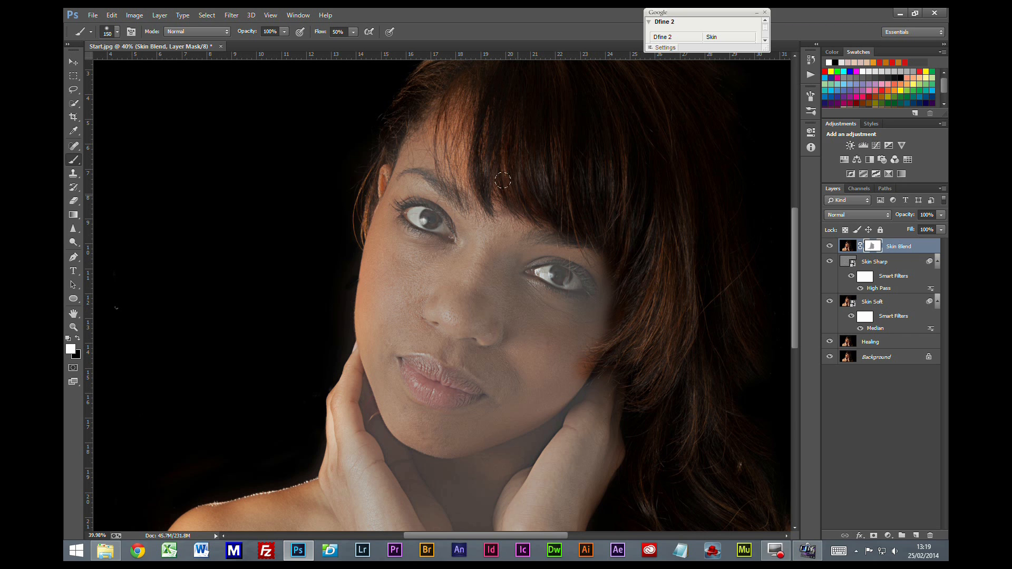
Paint white on the mask over the upper and lower lips with a small brush of 100 to 90 pixels.
{"action": "mouse_move", "coordinate": [398, 393]}
{"action": "left_mouse_down"}
{"action": "mouse_move", "coordinate": [375, 375]}
{"action": "mouse_move", "coordinate": [490, 338]}
{"action": "mouse_move", "coordinate": [445, 300]}
{"action": "left_mouse_up"}
{"action": "mouse_move", "coordinate": [434, 354]}
{"action": "left_mouse_down"}
{"action": "mouse_move", "coordinate": [462, 378]}
{"action": "mouse_move", "coordinate": [554, 382]}
{"action": "mouse_move", "coordinate": [570, 371]}
{"action": "mouse_move", "coordinate": [498, 324]}
{"action": "left_mouse_up"}
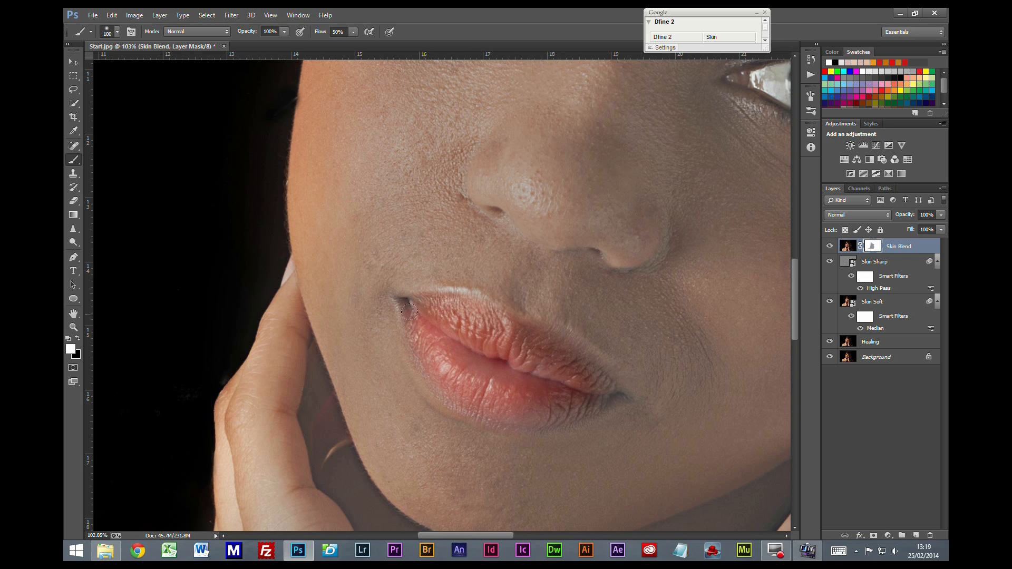
{"action": "mouse_move", "coordinate": [487, 380]}
{"action": "left_mouse_down"}
{"action": "mouse_move", "coordinate": [570, 382]}
{"action": "mouse_move", "coordinate": [526, 395]}
{"action": "mouse_move", "coordinate": [468, 389]}
{"action": "mouse_move", "coordinate": [594, 378]}
{"action": "mouse_move", "coordinate": [548, 347]}
{"action": "left_mouse_up"}
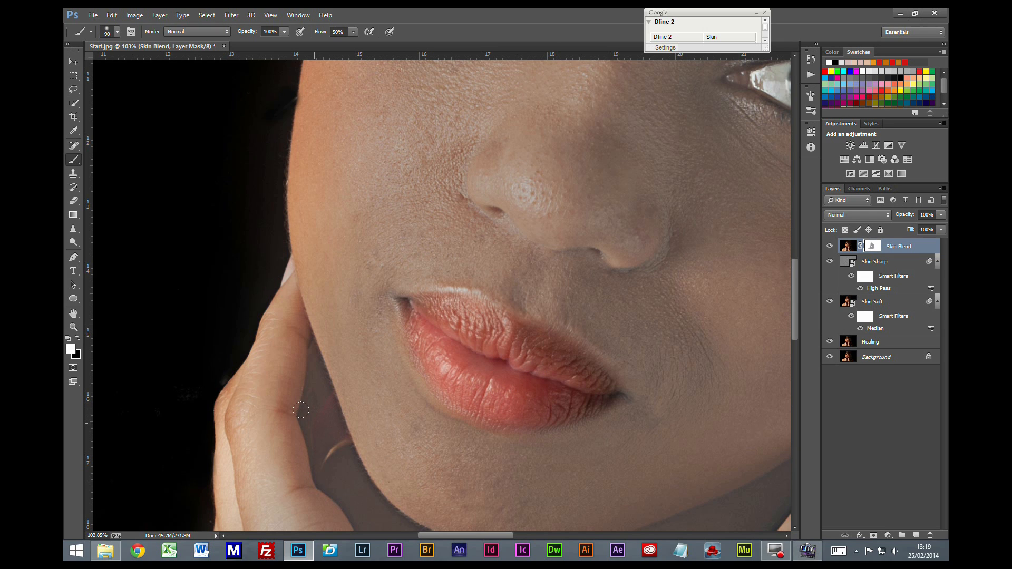
Reduce the brush to 70 pixels and paint white over the shadows between hand and jaw and under the chin.
{"action": "key", "text": "bracketleft"}
{"action": "key", "text": "bracketleft"}
{"action": "mouse_move", "coordinate": [316, 389]}
{"action": "left_mouse_down"}
{"action": "mouse_move", "coordinate": [318, 447]}
{"action": "mouse_move", "coordinate": [356, 499]}
{"action": "mouse_move", "coordinate": [319, 454]}
{"action": "mouse_move", "coordinate": [307, 379]}
{"action": "mouse_move", "coordinate": [305, 421]}
{"action": "mouse_move", "coordinate": [343, 493]}
{"action": "mouse_move", "coordinate": [310, 425]}
{"action": "mouse_move", "coordinate": [297, 347]}
{"action": "mouse_move", "coordinate": [292, 405]}
{"action": "mouse_move", "coordinate": [305, 450]}
{"action": "mouse_move", "coordinate": [343, 491]}
{"action": "mouse_move", "coordinate": [305, 351]}
{"action": "mouse_move", "coordinate": [387, 511]}
{"action": "mouse_move", "coordinate": [360, 502]}
{"action": "mouse_move", "coordinate": [346, 513]}
{"action": "mouse_move", "coordinate": [376, 528]}
{"action": "mouse_move", "coordinate": [353, 473]}
{"action": "mouse_move", "coordinate": [332, 370]}
{"action": "mouse_move", "coordinate": [357, 430]}
{"action": "mouse_move", "coordinate": [350, 404]}
{"action": "mouse_move", "coordinate": [323, 388]}
{"action": "mouse_move", "coordinate": [335, 431]}
{"action": "mouse_move", "coordinate": [392, 530]}
{"action": "mouse_move", "coordinate": [338, 380]}
{"action": "mouse_move", "coordinate": [379, 396]}
{"action": "mouse_move", "coordinate": [364, 377]}
{"action": "mouse_move", "coordinate": [431, 404]}
{"action": "mouse_move", "coordinate": [579, 391]}
{"action": "mouse_move", "coordinate": [657, 357]}
{"action": "mouse_move", "coordinate": [778, 272]}
{"action": "mouse_move", "coordinate": [718, 338]}
{"action": "mouse_move", "coordinate": [768, 312]}
{"action": "mouse_move", "coordinate": [706, 392]}
{"action": "mouse_move", "coordinate": [581, 525]}
{"action": "mouse_move", "coordinate": [605, 517]}
{"action": "left_mouse_up"}
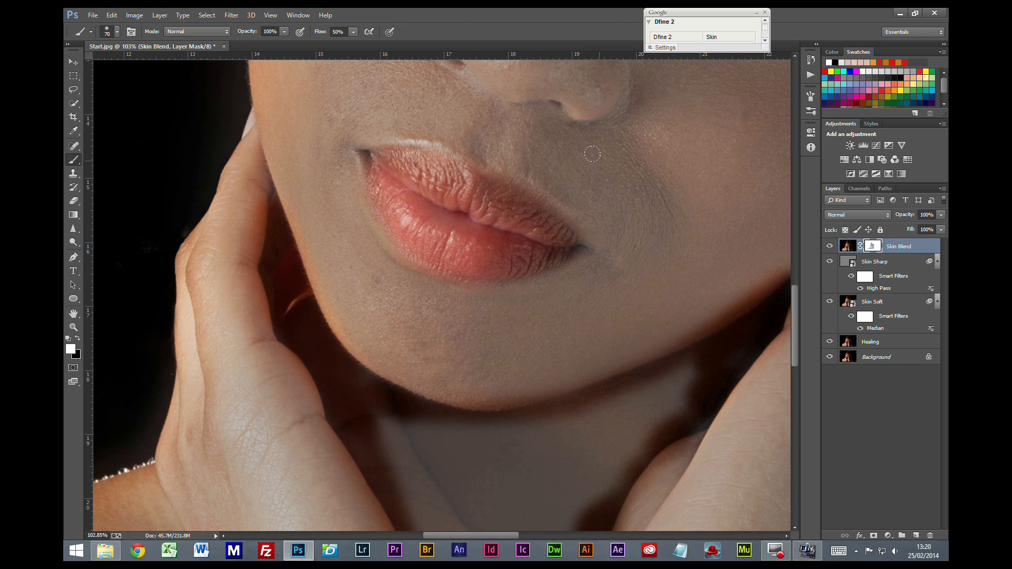
Paint white on the mask over both eyes, their lashes and the eyebrows to restore the original detail.
{"action": "mouse_move", "coordinate": [583, 158]}
{"action": "left_mouse_down"}
{"action": "mouse_move", "coordinate": [549, 409]}
{"action": "mouse_move", "coordinate": [263, 461]}
{"action": "left_mouse_up"}
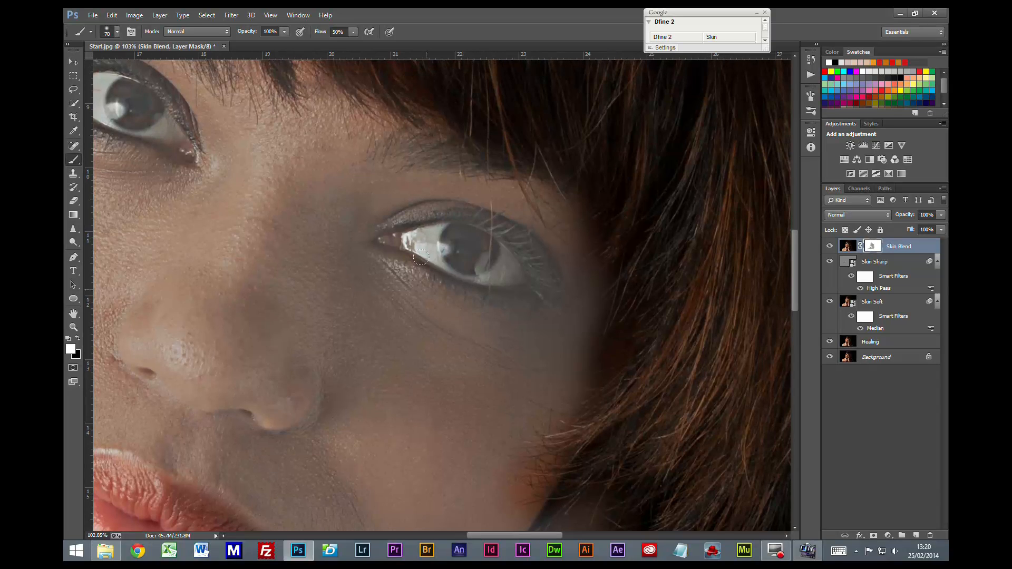
{"action": "mouse_move", "coordinate": [488, 225]}
{"action": "left_mouse_down"}
{"action": "mouse_move", "coordinate": [415, 213]}
{"action": "mouse_move", "coordinate": [367, 236]}
{"action": "mouse_move", "coordinate": [503, 286]}
{"action": "mouse_move", "coordinate": [430, 284]}
{"action": "mouse_move", "coordinate": [543, 299]}
{"action": "mouse_move", "coordinate": [531, 249]}
{"action": "mouse_move", "coordinate": [502, 225]}
{"action": "mouse_move", "coordinate": [435, 211]}
{"action": "mouse_move", "coordinate": [494, 258]}
{"action": "mouse_move", "coordinate": [427, 248]}
{"action": "mouse_move", "coordinate": [499, 277]}
{"action": "mouse_move", "coordinate": [413, 228]}
{"action": "mouse_move", "coordinate": [493, 241]}
{"action": "mouse_move", "coordinate": [457, 217]}
{"action": "mouse_move", "coordinate": [461, 270]}
{"action": "left_mouse_up"}
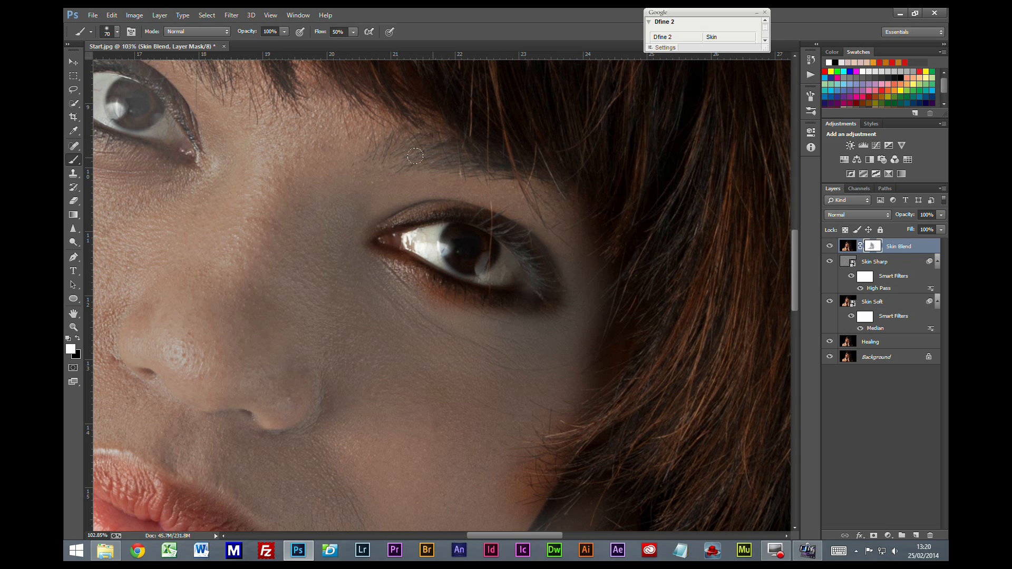
{"action": "mouse_move", "coordinate": [253, 159]}
{"action": "left_mouse_down"}
{"action": "mouse_move", "coordinate": [587, 258]}
{"action": "mouse_move", "coordinate": [563, 304]}
{"action": "left_mouse_up"}
{"action": "mouse_move", "coordinate": [460, 237]}
{"action": "left_mouse_down"}
{"action": "mouse_move", "coordinate": [430, 210]}
{"action": "mouse_move", "coordinate": [377, 219]}
{"action": "mouse_move", "coordinate": [443, 282]}
{"action": "mouse_move", "coordinate": [480, 295]}
{"action": "mouse_move", "coordinate": [482, 248]}
{"action": "mouse_move", "coordinate": [402, 204]}
{"action": "mouse_move", "coordinate": [375, 251]}
{"action": "mouse_move", "coordinate": [446, 280]}
{"action": "left_mouse_up"}
{"action": "mouse_move", "coordinate": [512, 195]}
{"action": "left_mouse_down"}
{"action": "mouse_move", "coordinate": [520, 199]}
{"action": "mouse_move", "coordinate": [400, 119]}
{"action": "mouse_move", "coordinate": [347, 126]}
{"action": "left_mouse_up"}
{"action": "left_click_drag", "start_coordinate": [590, 174], "coordinate": [694, 213]}
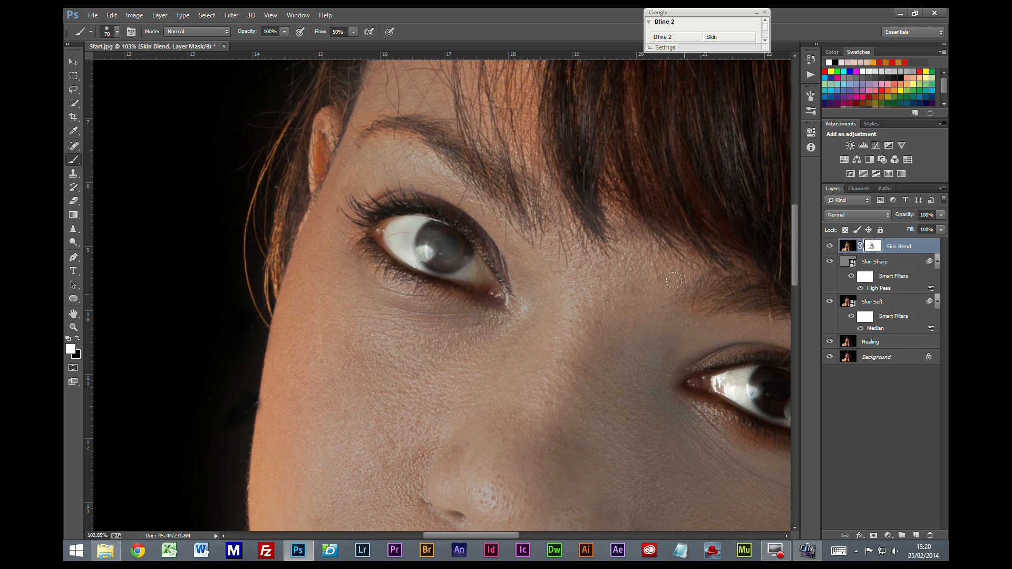
Paint white on the mask over the hair tips beside the cheek, the shaded eye's lashes and the gap between jaw and hand.
{"action": "left_click_drag", "start_coordinate": [623, 368], "coordinate": [504, 152]}
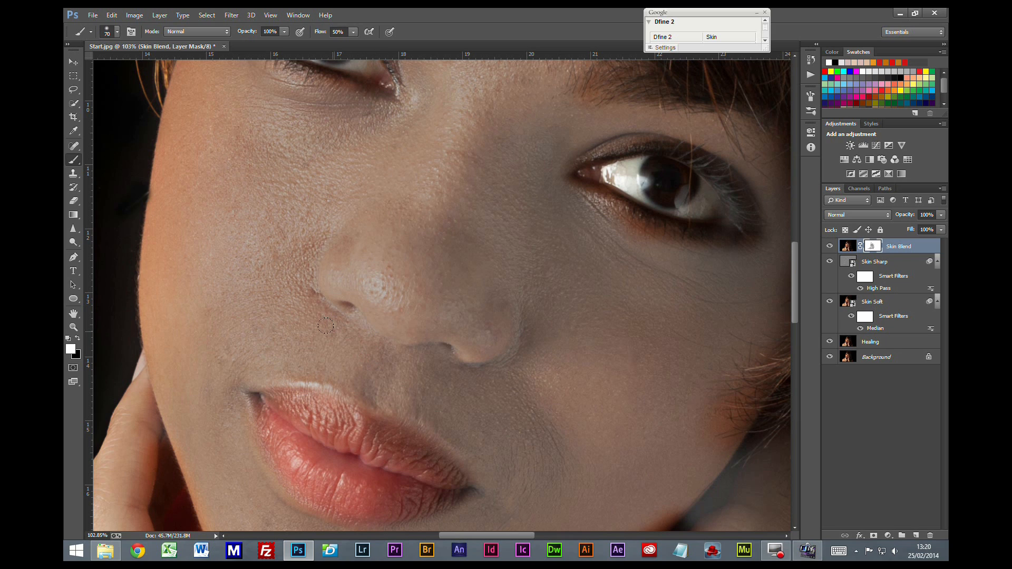
{"action": "mouse_move", "coordinate": [765, 365]}
{"action": "left_mouse_down"}
{"action": "mouse_move", "coordinate": [750, 355]}
{"action": "mouse_move", "coordinate": [764, 347]}
{"action": "mouse_move", "coordinate": [771, 362]}
{"action": "left_mouse_up"}
{"action": "left_click_drag", "start_coordinate": [742, 231], "coordinate": [702, 172]}
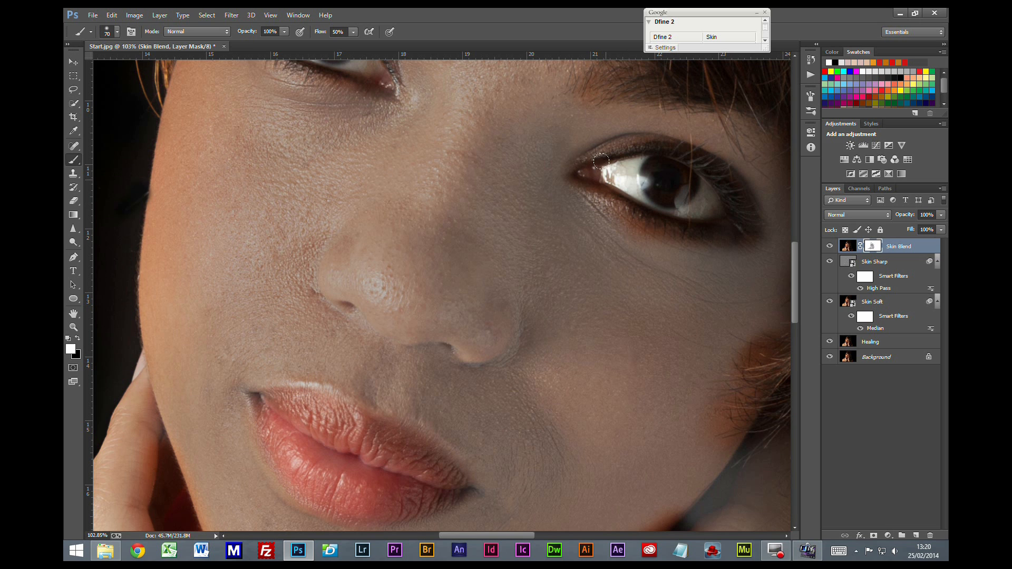
{"action": "scroll", "coordinate": [541, 322], "scroll_direction": "down", "scroll_amount": 5}
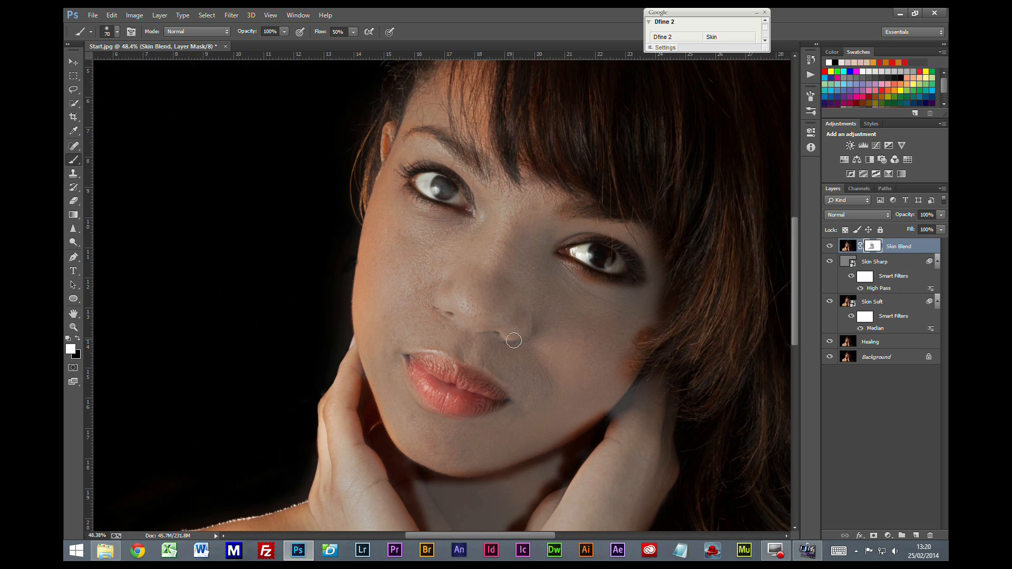
{"action": "scroll", "coordinate": [514, 339], "scroll_direction": "down", "scroll_amount": 2}
{"action": "left_click_drag", "start_coordinate": [605, 377], "coordinate": [588, 407]}
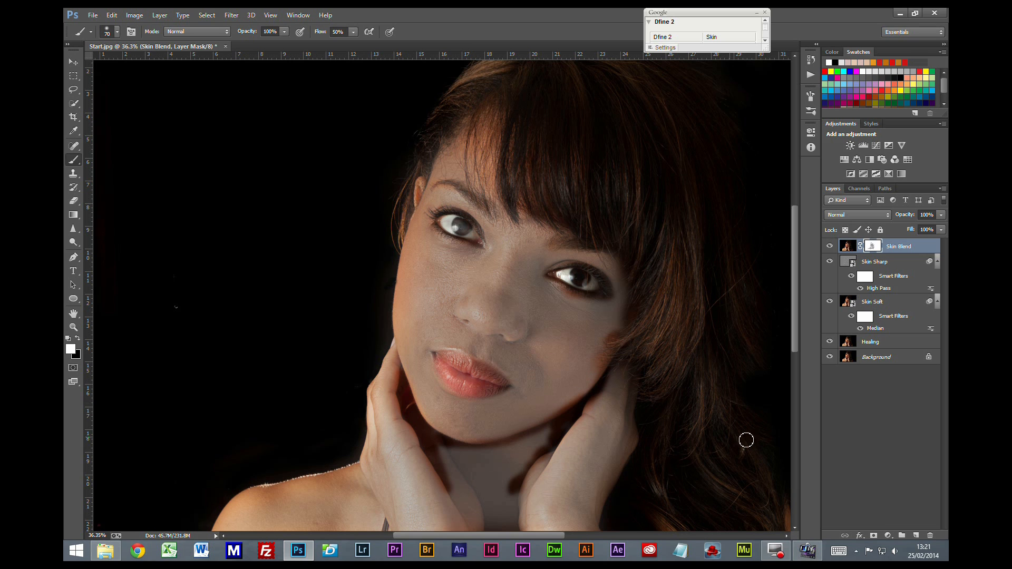
{"action": "scroll", "coordinate": [764, 413], "scroll_direction": "down", "scroll_amount": 2}
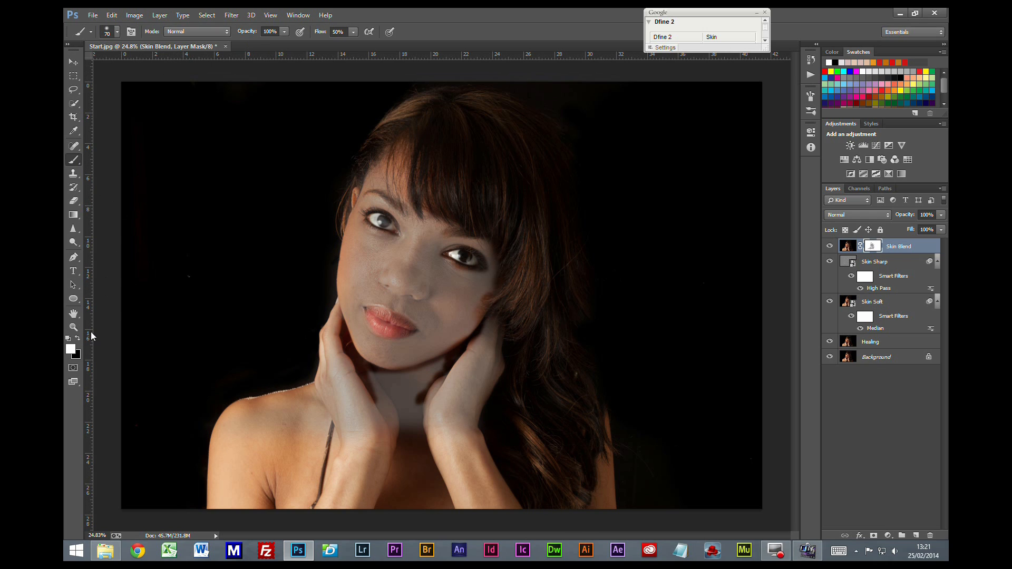
Paint black at 50% opacity with a 500-pixel brush on the Skin Blend mask over the shoulder, chest and forearms.
{"action": "key", "text": "x"}
{"action": "left_click", "coordinate": [284, 31]}
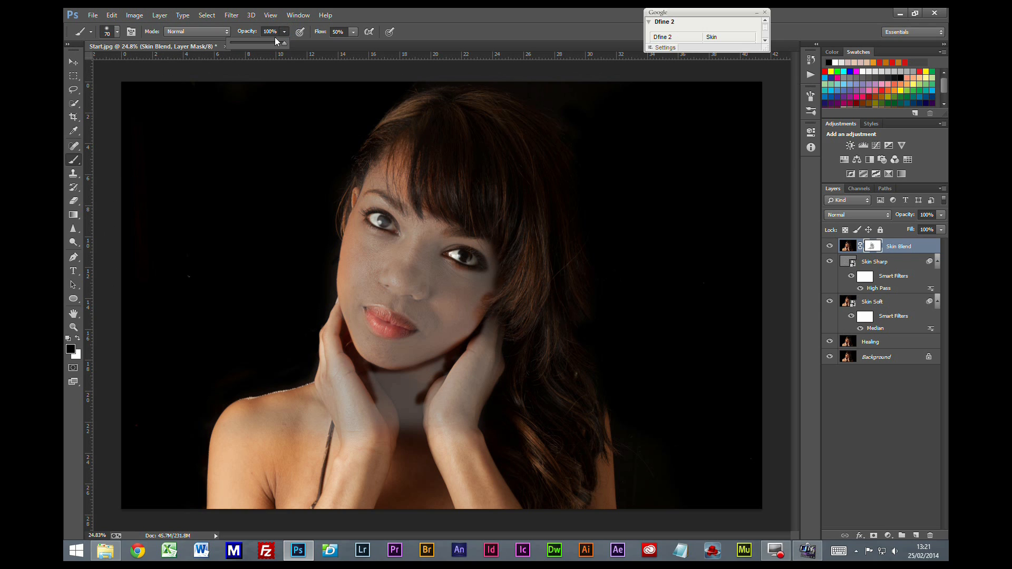
{"action": "left_click_drag", "start_coordinate": [276, 34], "coordinate": [228, 36]}
{"action": "type", "text": "50"}
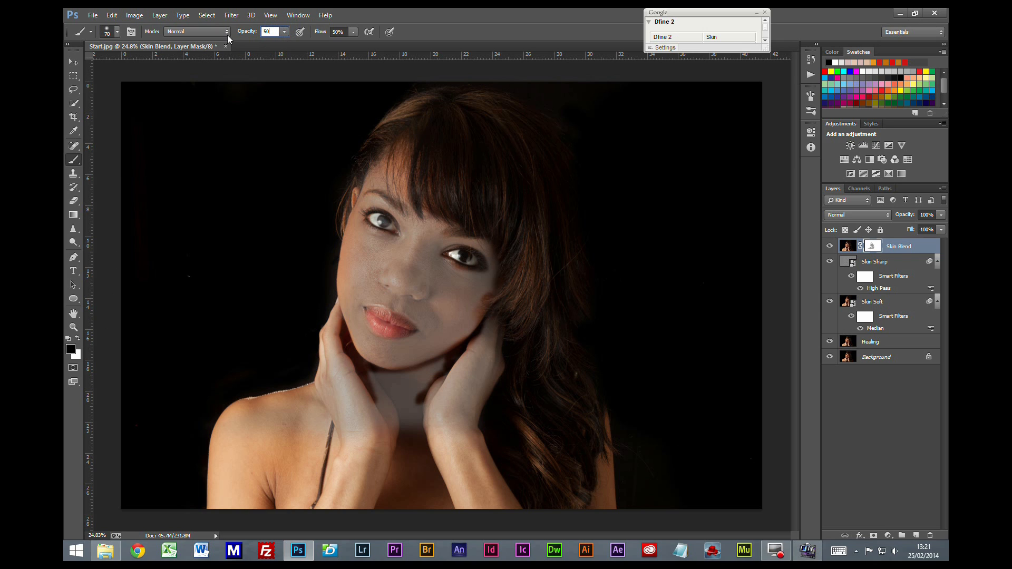
{"action": "key", "text": "Return"}
{"action": "key", "text": "]"}
{"action": "key", "text": "]"}
{"action": "key", "text": "]"}
{"action": "key", "text": "]"}
{"action": "key", "text": "]"}
{"action": "key", "text": "]"}
{"action": "key", "text": "]"}
{"action": "key", "text": "]"}
{"action": "key", "text": "]"}
{"action": "key", "text": "]"}
{"action": "key", "text": "]"}
{"action": "mouse_move", "coordinate": [290, 399]}
{"action": "left_mouse_down"}
{"action": "mouse_move", "coordinate": [234, 422]}
{"action": "mouse_move", "coordinate": [219, 442]}
{"action": "mouse_move", "coordinate": [229, 423]}
{"action": "mouse_move", "coordinate": [214, 479]}
{"action": "mouse_move", "coordinate": [240, 433]}
{"action": "mouse_move", "coordinate": [293, 425]}
{"action": "mouse_move", "coordinate": [301, 452]}
{"action": "mouse_move", "coordinate": [377, 441]}
{"action": "mouse_move", "coordinate": [413, 469]}
{"action": "mouse_move", "coordinate": [418, 440]}
{"action": "mouse_move", "coordinate": [433, 435]}
{"action": "mouse_move", "coordinate": [470, 484]}
{"action": "mouse_move", "coordinate": [383, 418]}
{"action": "mouse_move", "coordinate": [354, 473]}
{"action": "mouse_move", "coordinate": [331, 491]}
{"action": "left_mouse_up"}
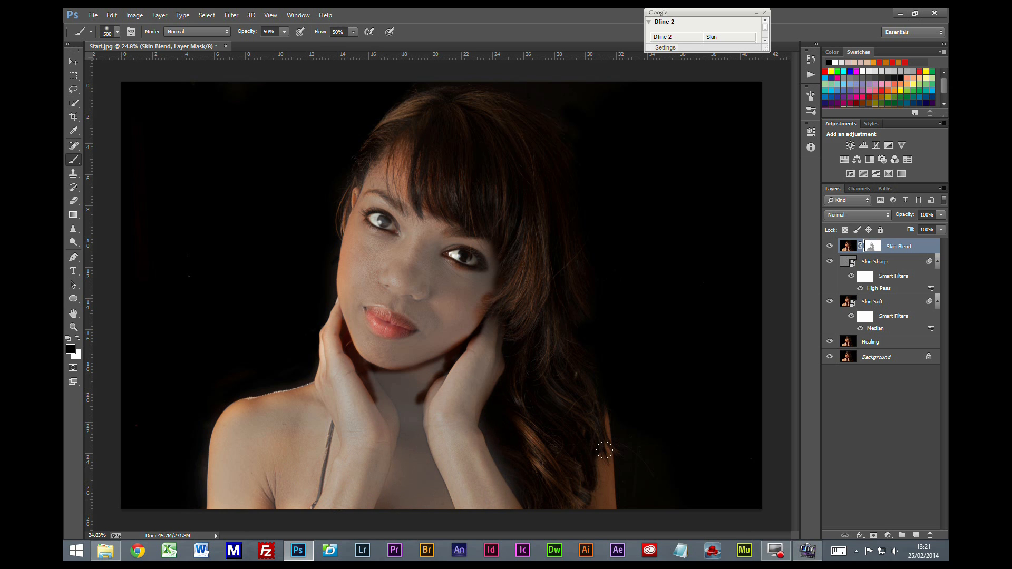
Reduce the brush to 125 pixels and paint black over the strip of far arm visible beside the long hair.
{"action": "scroll", "coordinate": [604, 446], "scroll_direction": "up", "scroll_amount": 2}
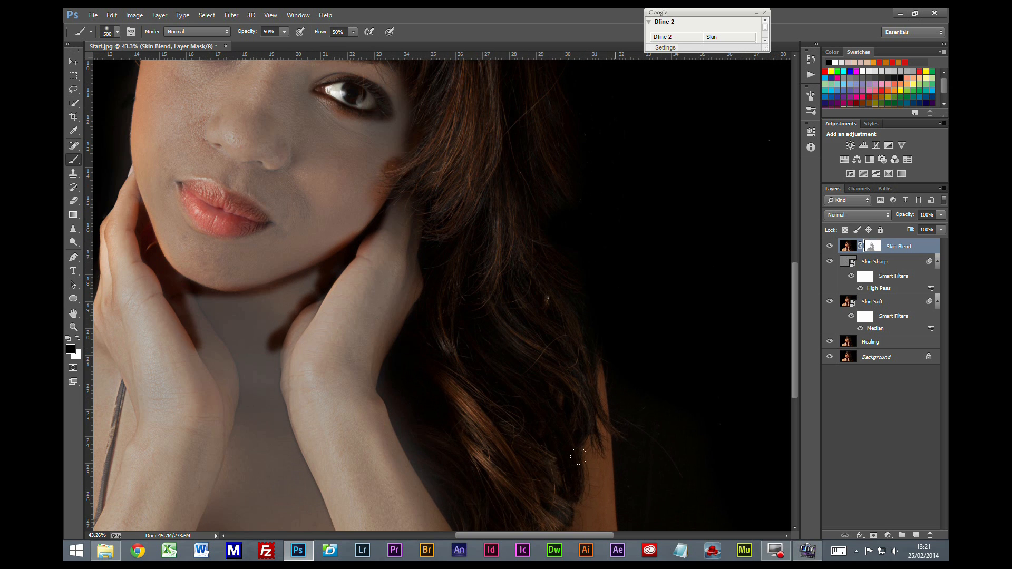
{"action": "key", "text": "bracketleft"}
{"action": "key", "text": "bracketleft"}
{"action": "key", "text": "bracketleft"}
{"action": "key", "text": "bracketleft"}
{"action": "key", "text": "bracketleft"}
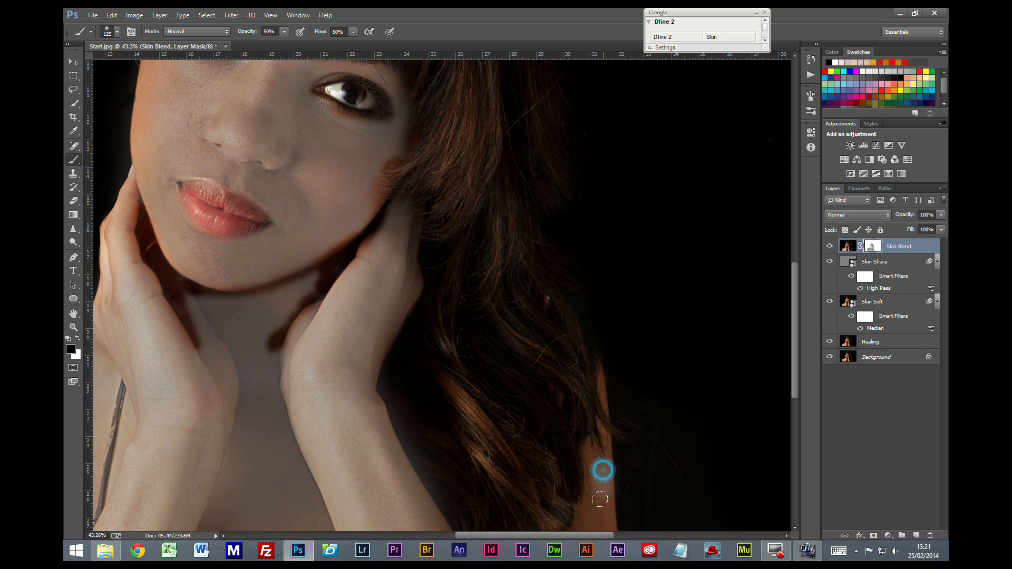
{"action": "left_click_drag", "start_coordinate": [588, 525], "coordinate": [597, 459]}
{"action": "scroll", "coordinate": [422, 424], "scroll_direction": "down", "scroll_amount": 4}
{"action": "scroll", "coordinate": [422, 427], "scroll_direction": "up", "scroll_amount": 2}
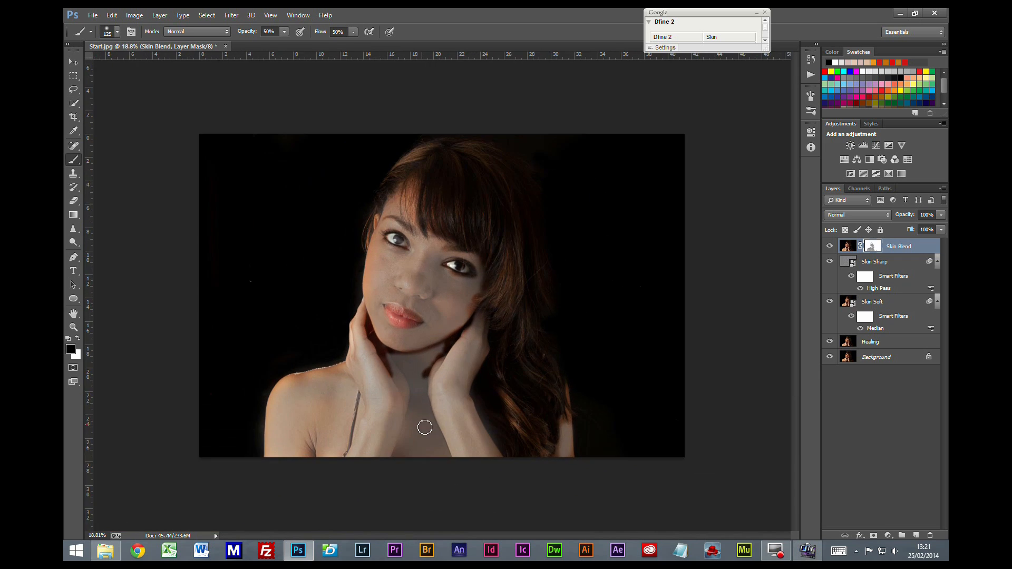
Change the Skin Sharp layer's blending mode to Overlay.
{"action": "left_click", "coordinate": [882, 265]}
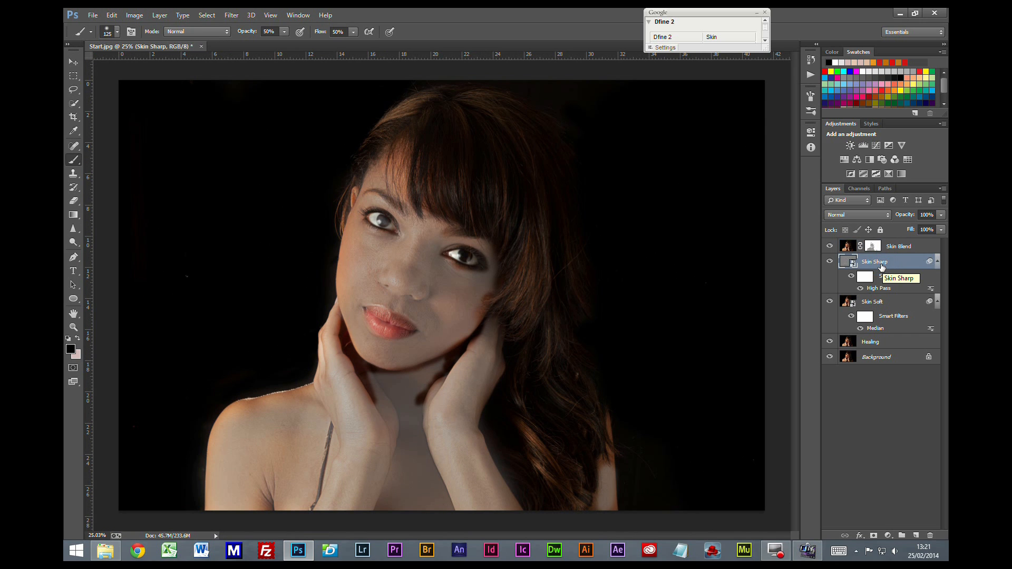
{"action": "left_click", "coordinate": [857, 214]}
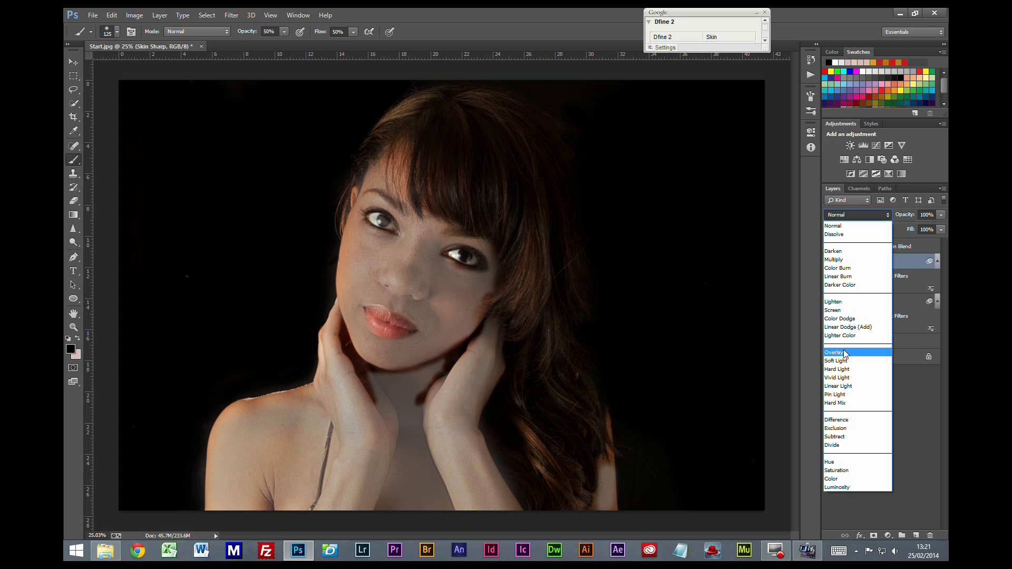
{"action": "left_click", "coordinate": [844, 349]}
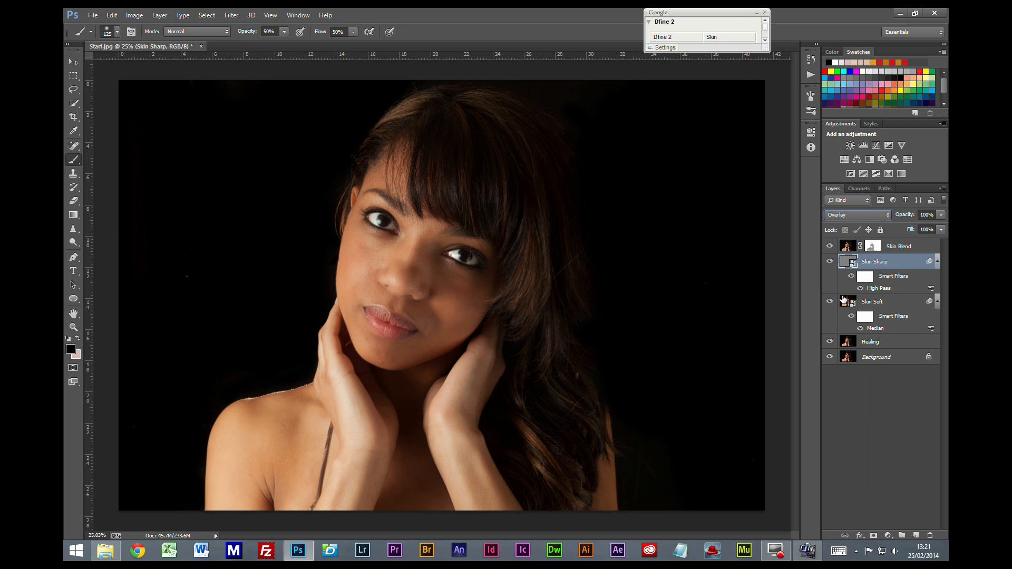
Switch to the Move tool and lower the Skin Sharp layer's opacity to 51% while judging the facial skin close up.
{"action": "key", "text": "v"}
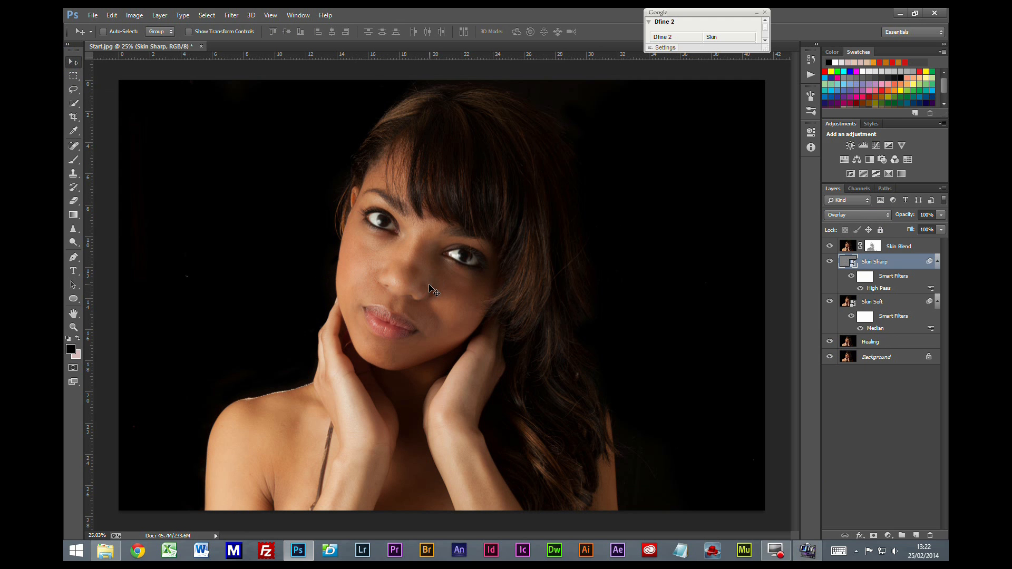
{"action": "scroll", "coordinate": [430, 289], "scroll_direction": "up", "scroll_amount": 3}
{"action": "scroll", "coordinate": [429, 289], "scroll_direction": "up", "scroll_amount": 1}
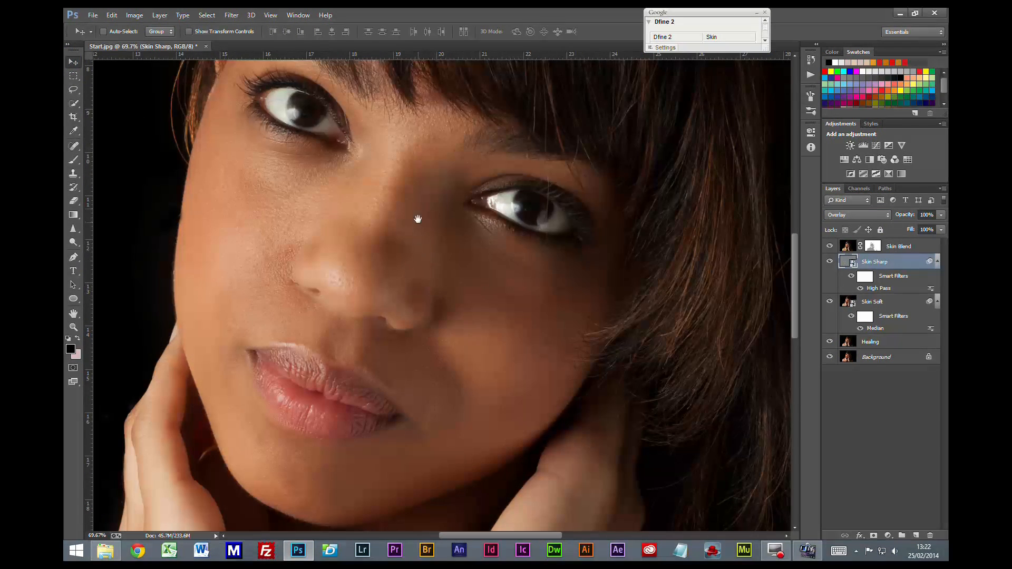
{"action": "left_click_drag", "start_coordinate": [414, 194], "coordinate": [441, 245]}
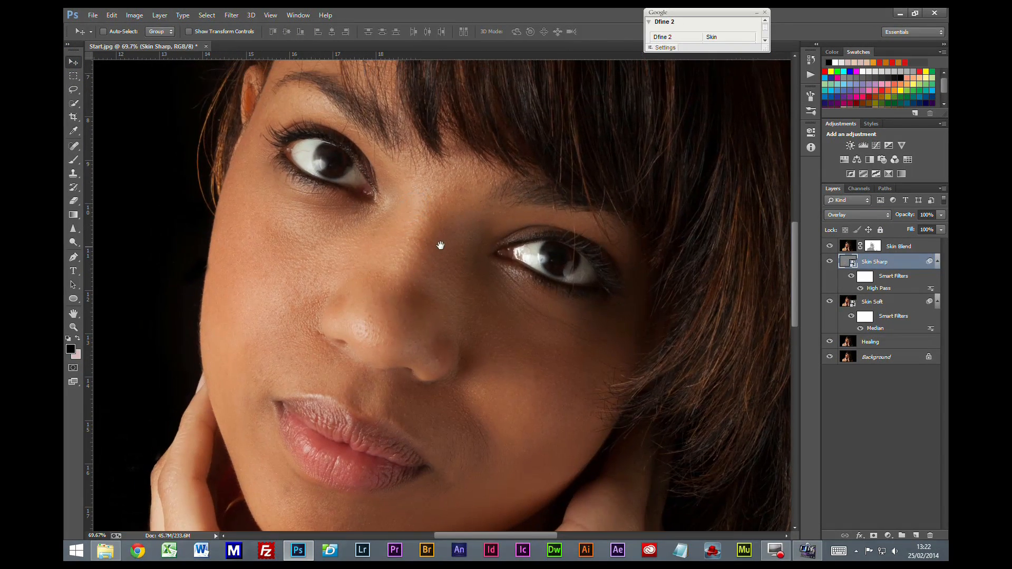
{"action": "left_click", "coordinate": [941, 215]}
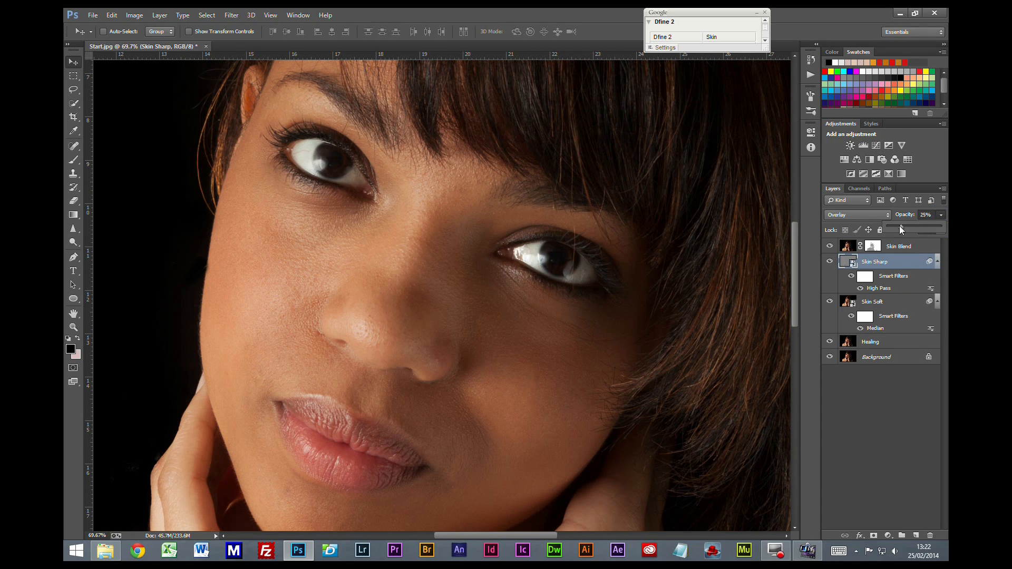
{"action": "left_click_drag", "start_coordinate": [900, 227], "coordinate": [880, 227]}
{"action": "left_click_drag", "start_coordinate": [942, 227], "coordinate": [946, 227]}
Adjust the Skin Soft layer's opacity to tune the strength of the skin softening.
{"action": "left_click", "coordinate": [896, 303]}
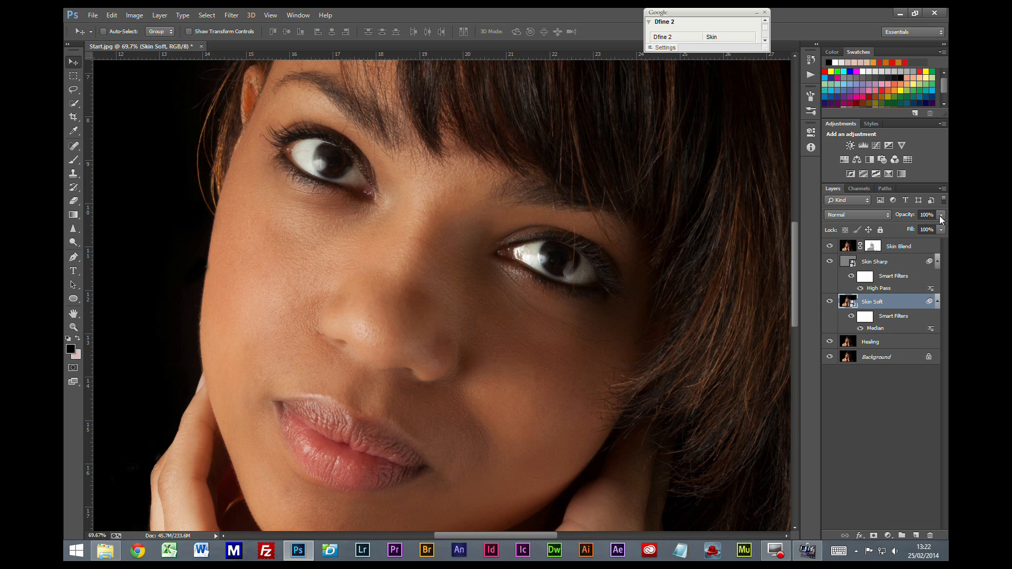
{"action": "left_click", "coordinate": [941, 229]}
{"action": "left_click_drag", "start_coordinate": [888, 230], "coordinate": [873, 231]}
{"action": "left_click_drag", "start_coordinate": [927, 225], "coordinate": [929, 225]}
Set the Skin Sharp layer's opacity to 54%.
{"action": "left_click", "coordinate": [910, 263]}
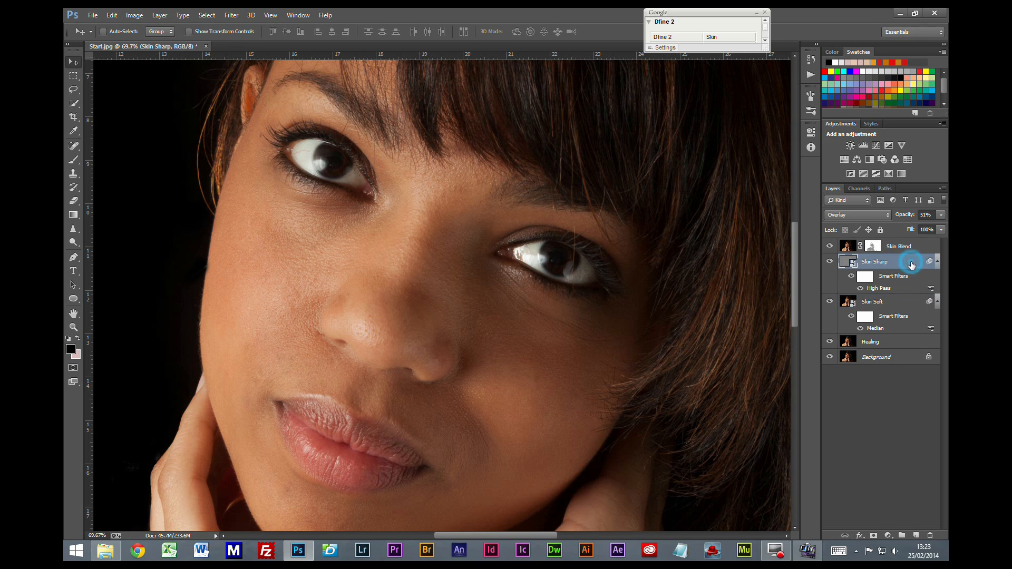
{"action": "left_click", "coordinate": [942, 215]}
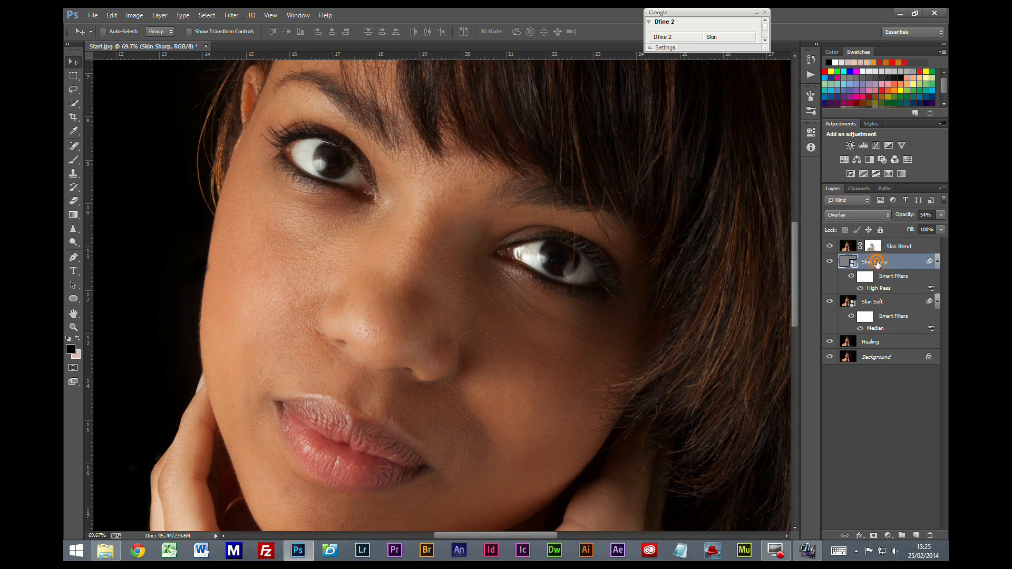
Rasterize the Skin Sharp and Skin Soft smart object layers.
{"action": "right_click", "coordinate": [877, 261]}
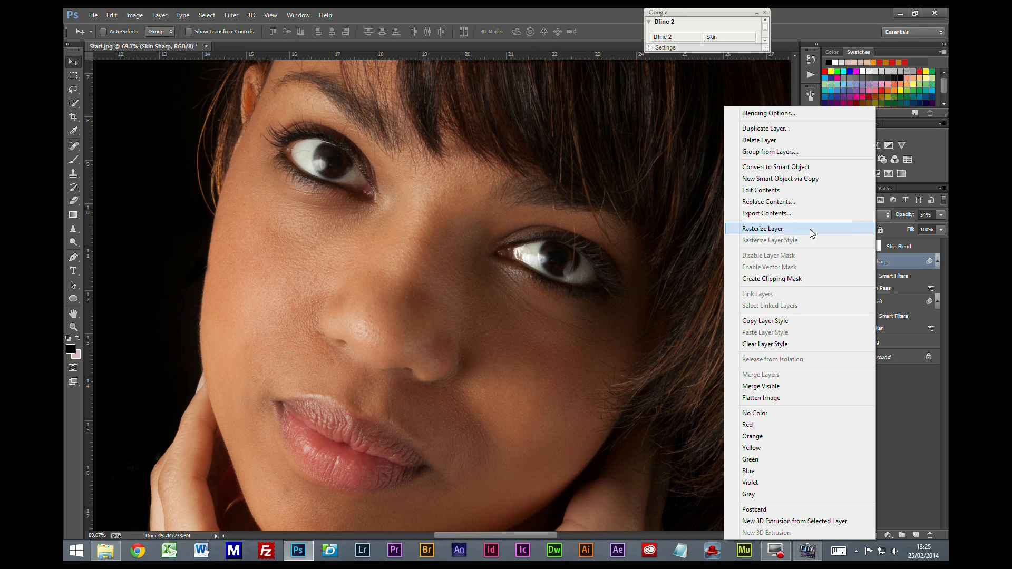
{"action": "left_click", "coordinate": [773, 233]}
{"action": "right_click", "coordinate": [876, 278]}
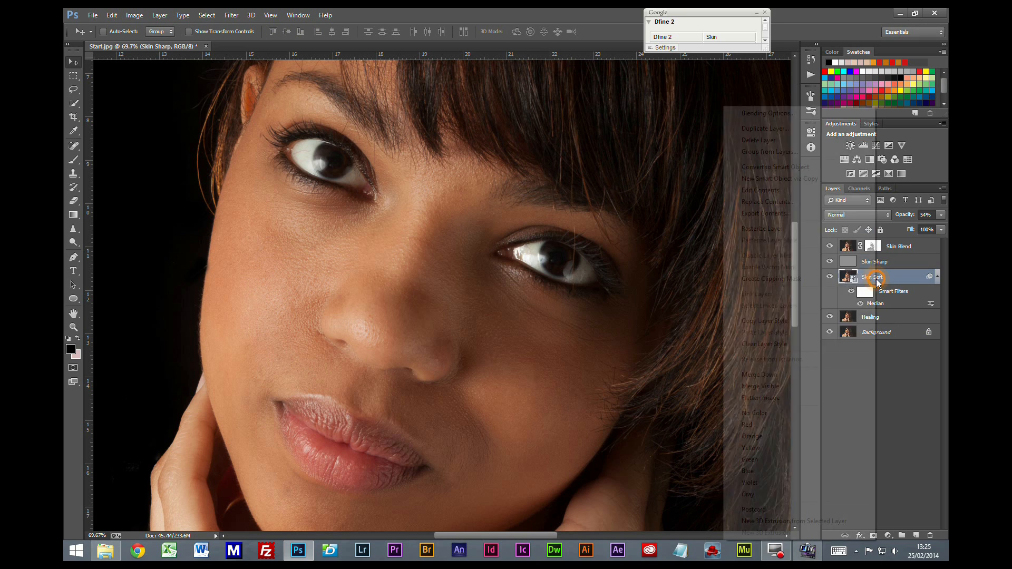
{"action": "left_click", "coordinate": [773, 230]}
Group the layers from Skin Blend down to Healing and name the group Skin.
{"action": "left_click", "coordinate": [896, 248]}
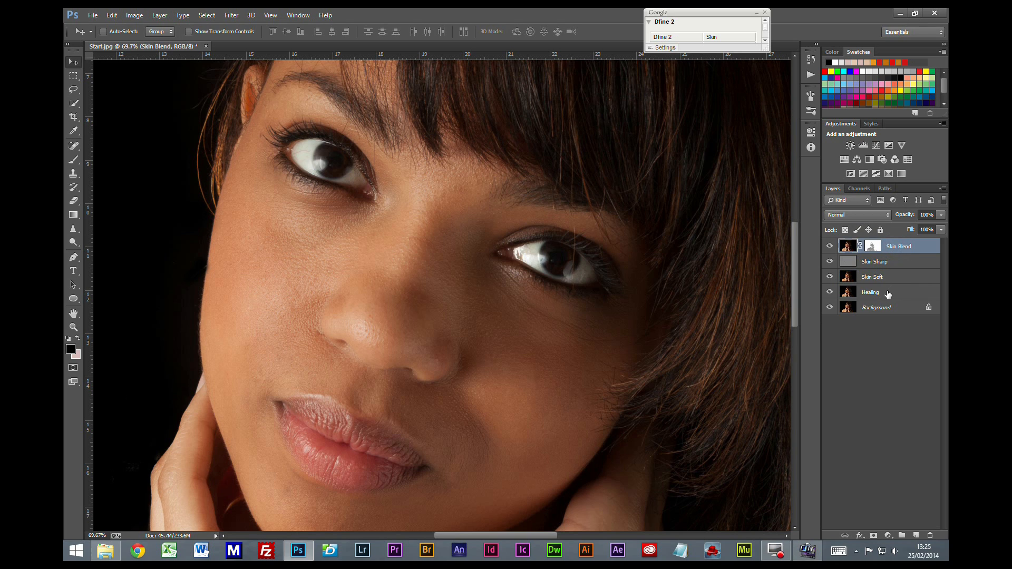
{"action": "left_click", "coordinate": [887, 293], "text": "shift"}
{"action": "mouse_move", "coordinate": [902, 292]}
{"action": "left_mouse_down"}
{"action": "mouse_move", "coordinate": [914, 501]}
{"action": "mouse_move", "coordinate": [902, 536]}
{"action": "left_mouse_up"}
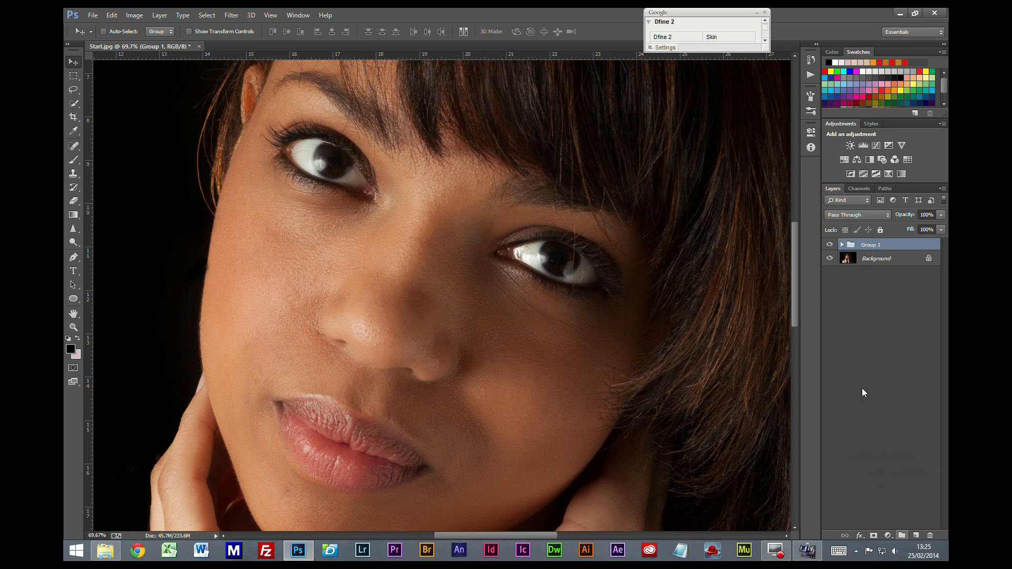
{"action": "double_click", "coordinate": [868, 245]}
{"action": "type", "text": "Skin"}
{"action": "key", "text": "Return"}
{"action": "left_click", "coordinate": [899, 301]}
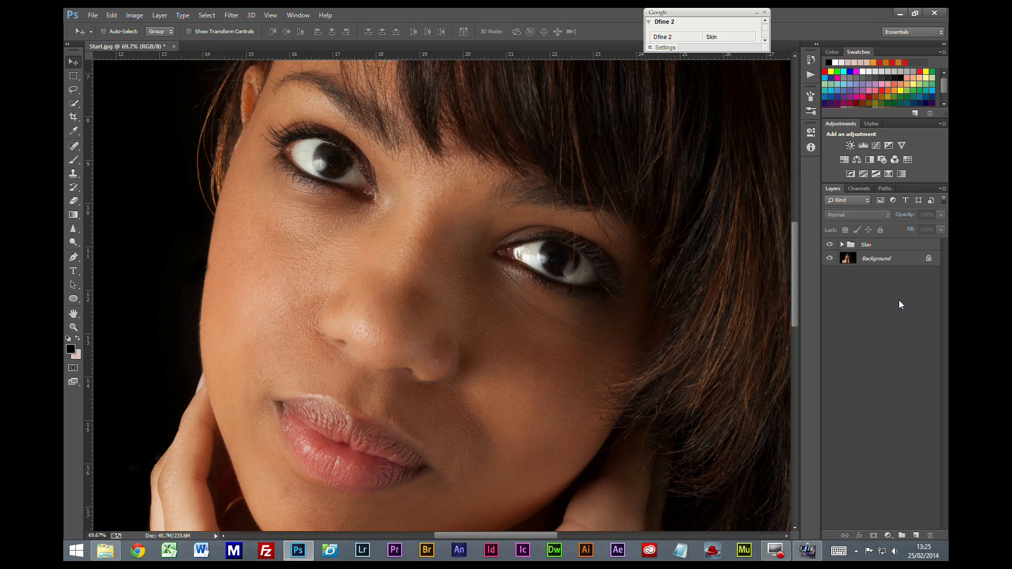
Toggle the Skin group's visibility repeatedly to compare the face before and after the skin retouching.
{"action": "left_click", "coordinate": [876, 246]}
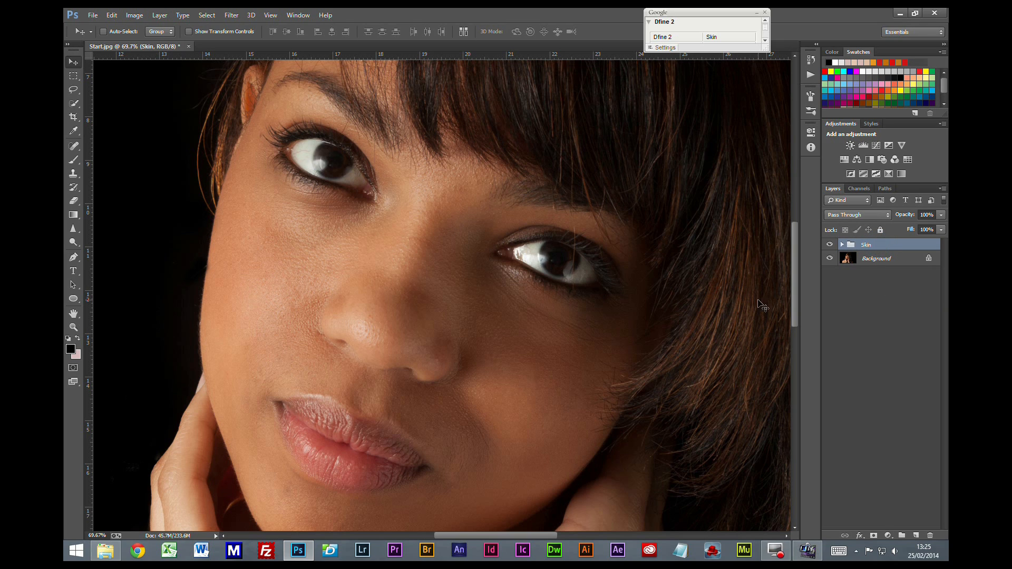
{"action": "scroll", "coordinate": [793, 269], "scroll_direction": "down", "scroll_amount": 1}
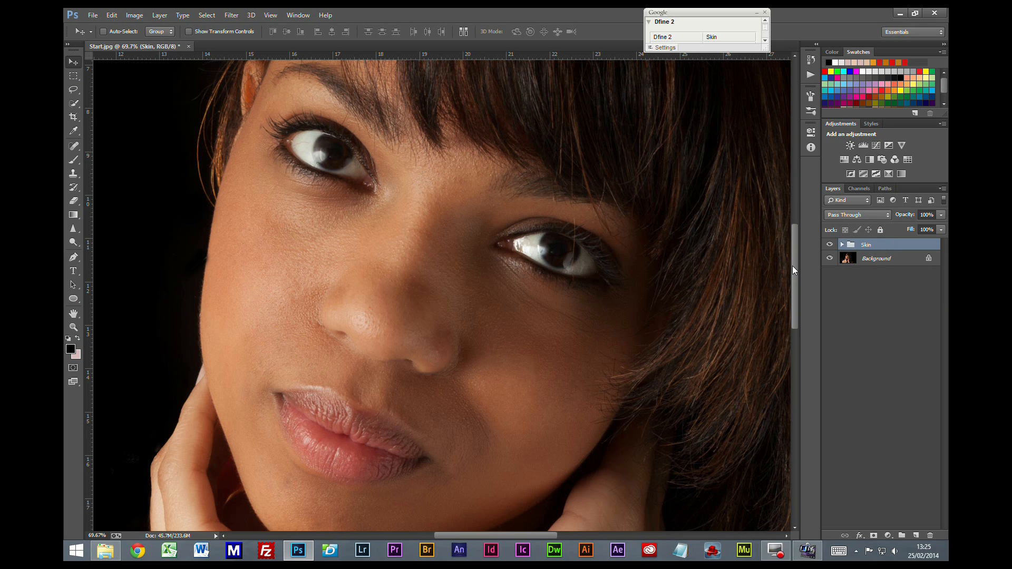
{"action": "left_click", "coordinate": [829, 246]}
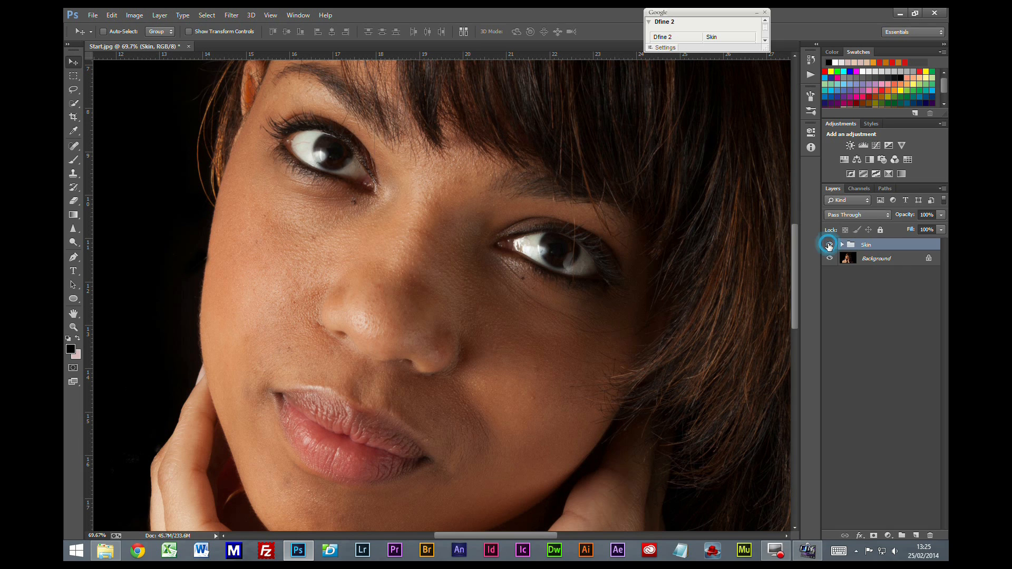
{"action": "left_click", "coordinate": [829, 245]}
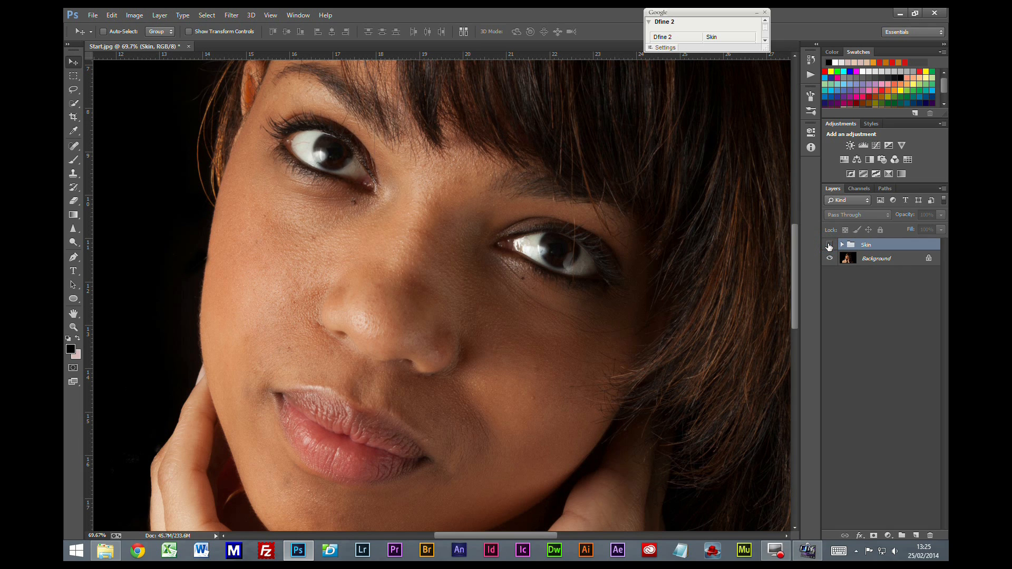
{"action": "left_click", "coordinate": [829, 245]}
{"action": "left_click", "coordinate": [829, 245]}
{"action": "left_click", "coordinate": [830, 245]}
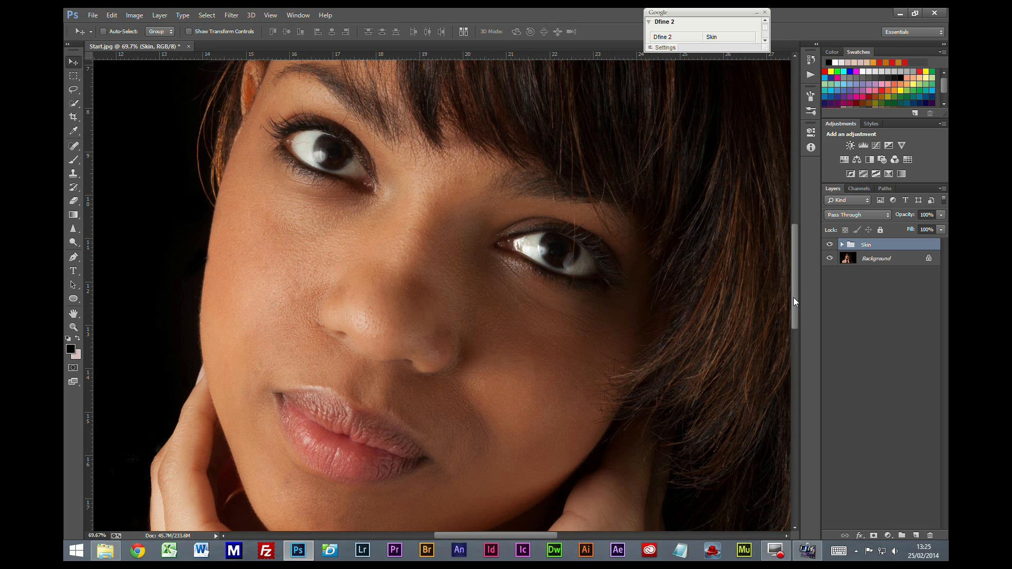
Stamp all visible layers into a new merged layer on top, and hide the Skin group and Background beneath it.
{"action": "key", "text": "ctrl+0"}
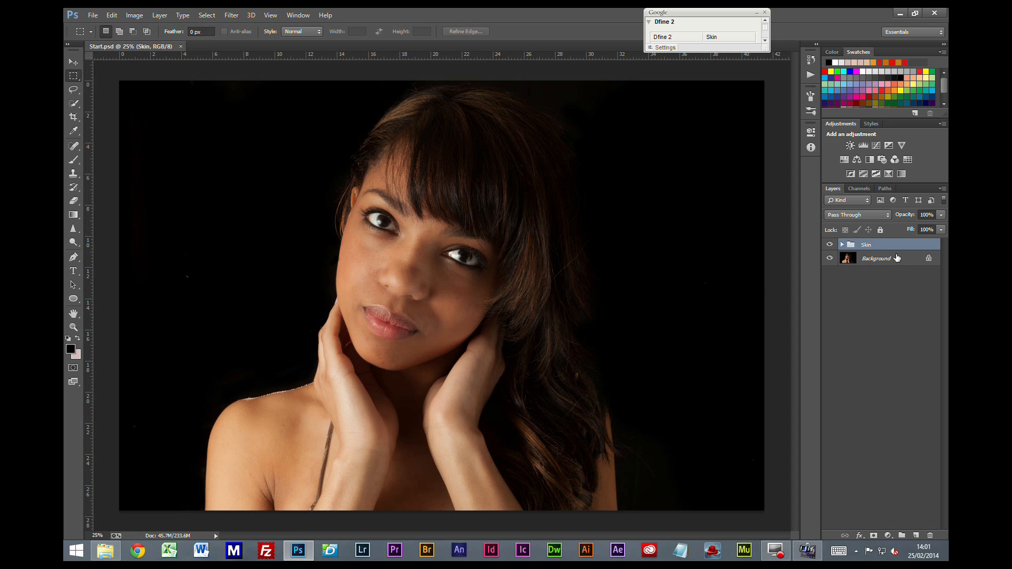
{"action": "key", "text": "ctrl+shift+alt+e"}
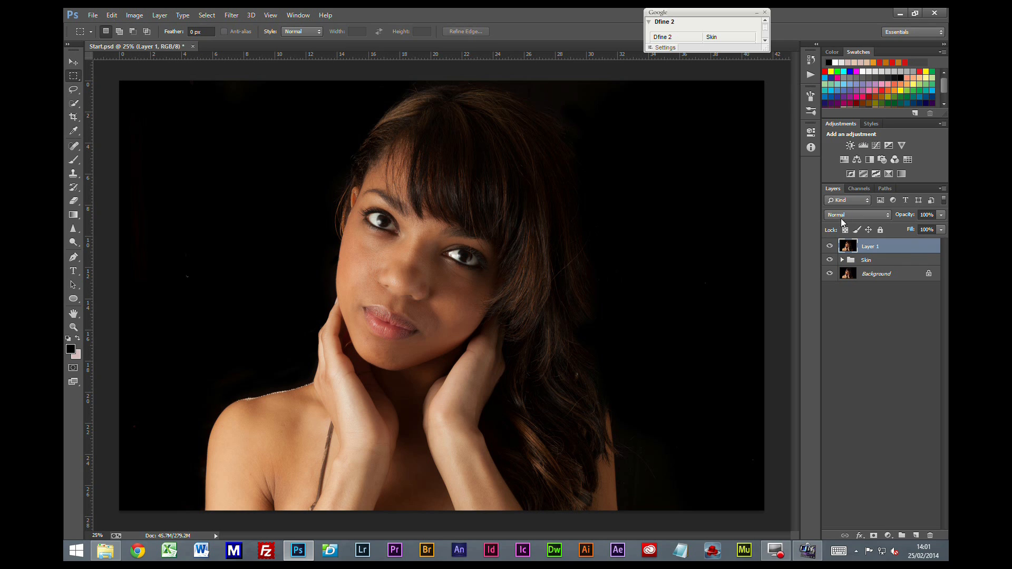
{"action": "left_click", "coordinate": [830, 261]}
With the Healing Brush, clean the outer white of the subject's left eye using a sample from nearby clear white.
{"action": "scroll", "coordinate": [501, 321], "scroll_direction": "up", "scroll_amount": 10}
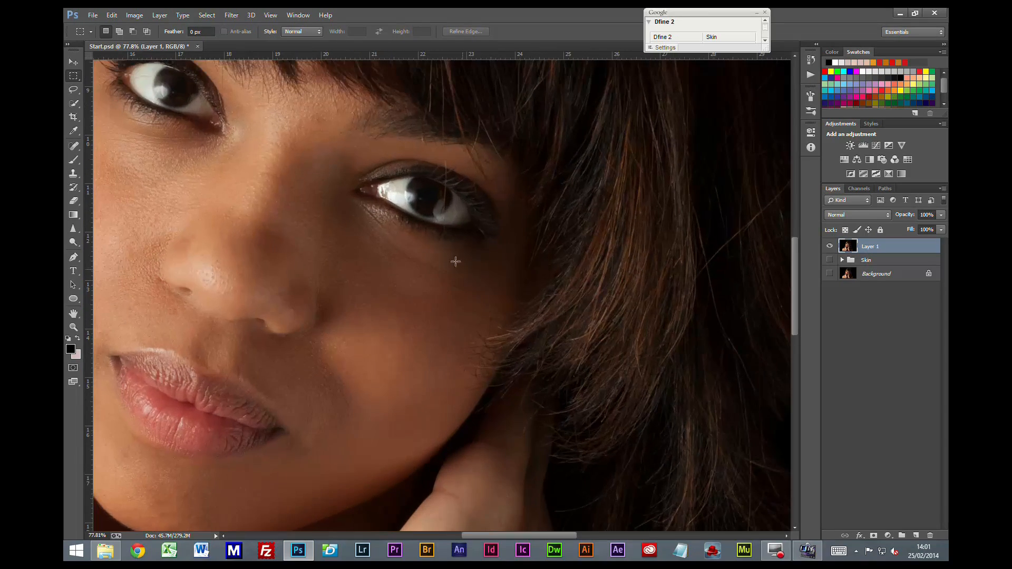
{"action": "left_click_drag", "start_coordinate": [327, 164], "coordinate": [457, 283]}
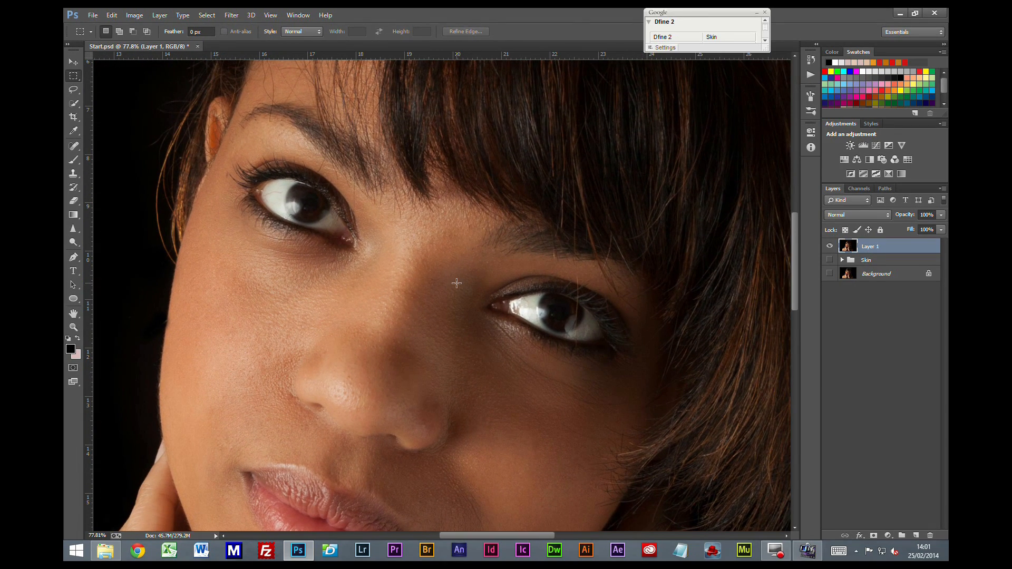
{"action": "scroll", "coordinate": [456, 283], "scroll_direction": "up", "scroll_amount": 3}
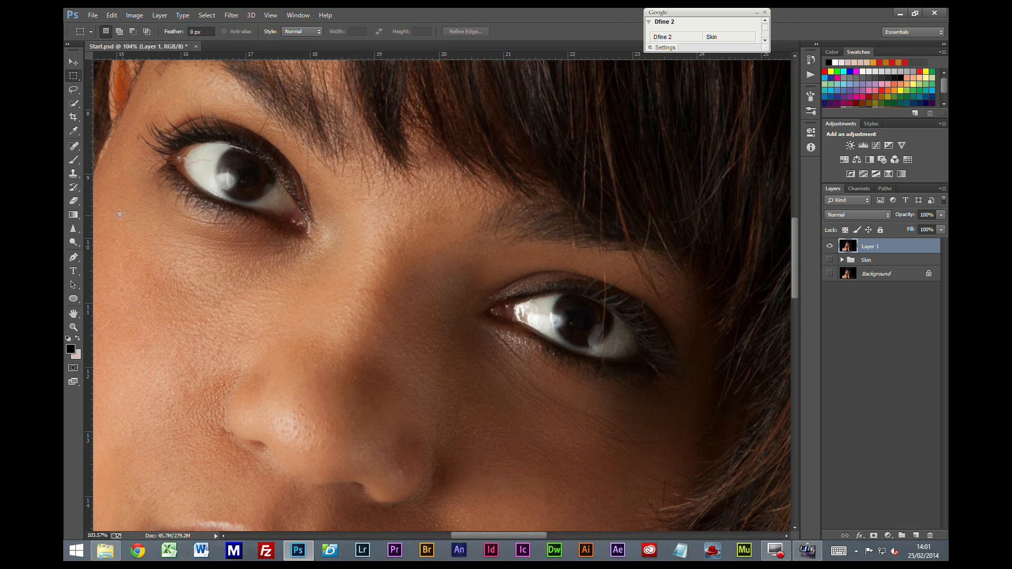
{"action": "left_click", "coordinate": [73, 148]}
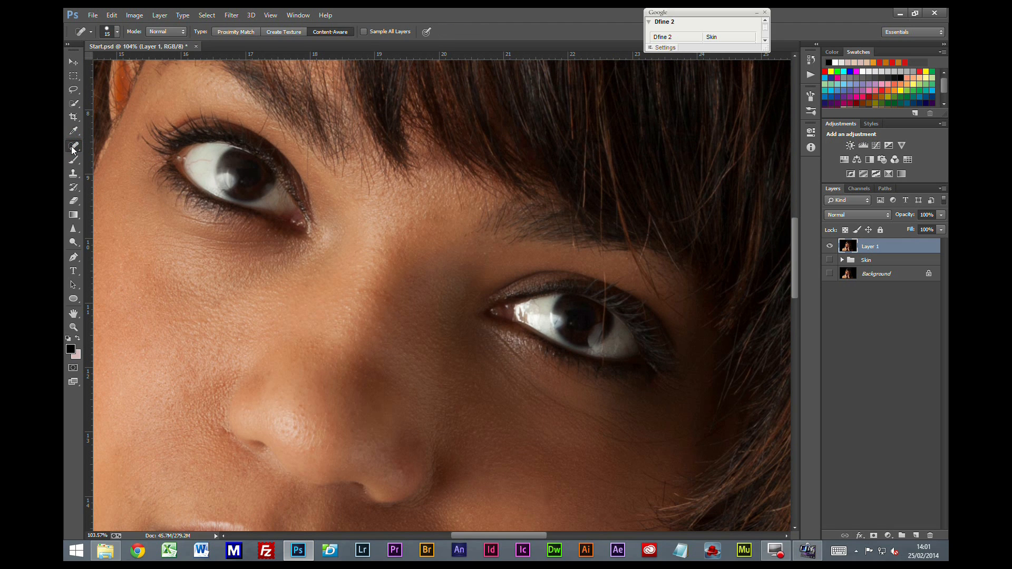
{"action": "right_click", "coordinate": [74, 149]}
{"action": "left_click", "coordinate": [124, 158]}
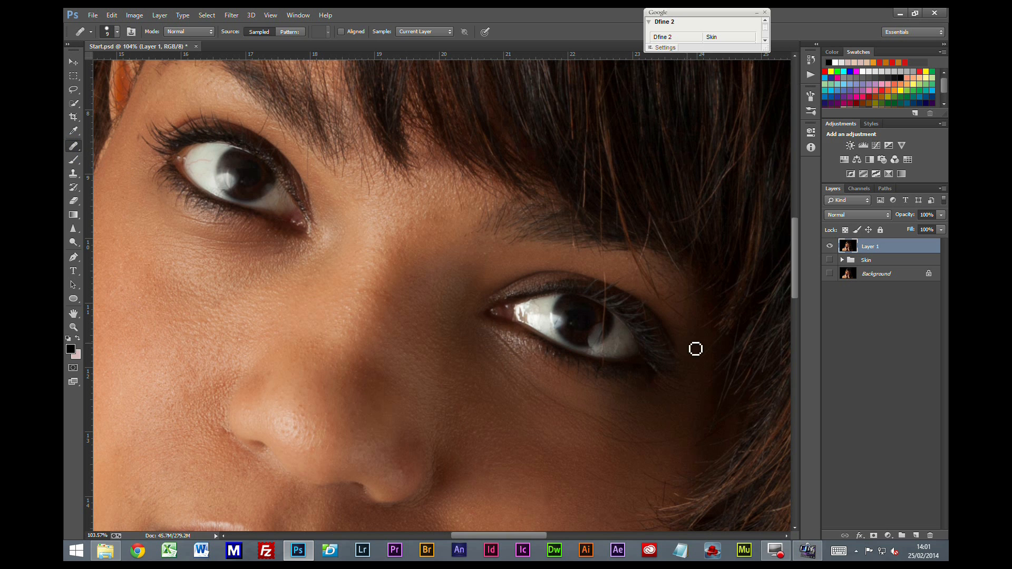
{"action": "scroll", "coordinate": [696, 349], "scroll_direction": "up", "scroll_amount": 6}
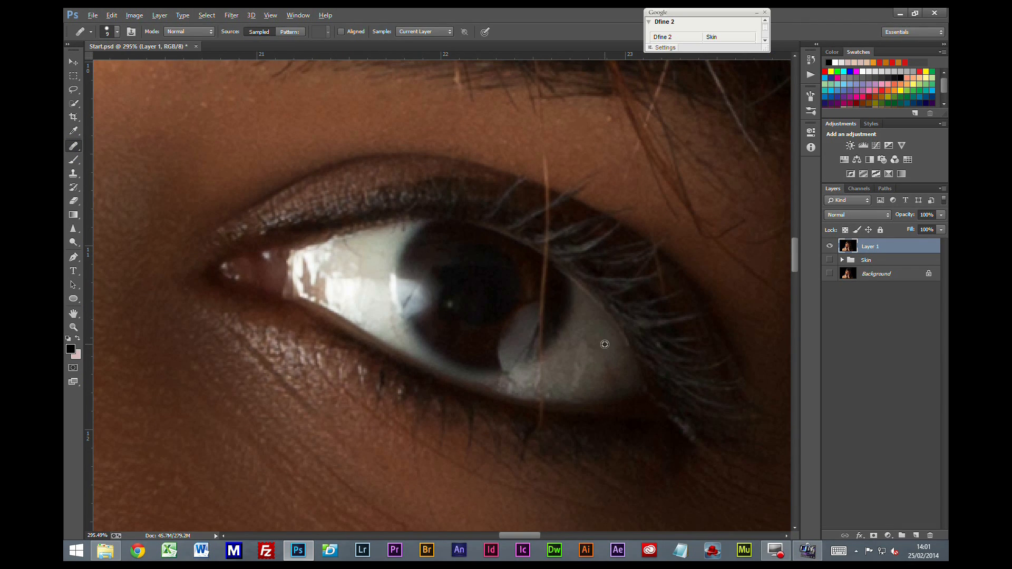
{"action": "left_click", "coordinate": [603, 342], "text": "alt"}
{"action": "left_click_drag", "start_coordinate": [591, 343], "coordinate": [609, 375]}
{"action": "left_click", "coordinate": [607, 382]}
Heal the marks in the inner white of the subject's left eye, sampling clean areas beside them.
{"action": "left_click", "coordinate": [339, 265], "text": "alt"}
{"action": "left_click_drag", "start_coordinate": [348, 255], "coordinate": [353, 269]}
{"action": "left_click", "coordinate": [331, 279], "text": "alt"}
{"action": "left_click_drag", "start_coordinate": [296, 290], "coordinate": [315, 301]}
Heal the red veins in the outer white of the subject's right eye, sampling clean white just below them.
{"action": "mouse_move", "coordinate": [226, 251]}
{"action": "left_mouse_down"}
{"action": "mouse_move", "coordinate": [493, 342]}
{"action": "mouse_move", "coordinate": [817, 481]}
{"action": "left_mouse_up"}
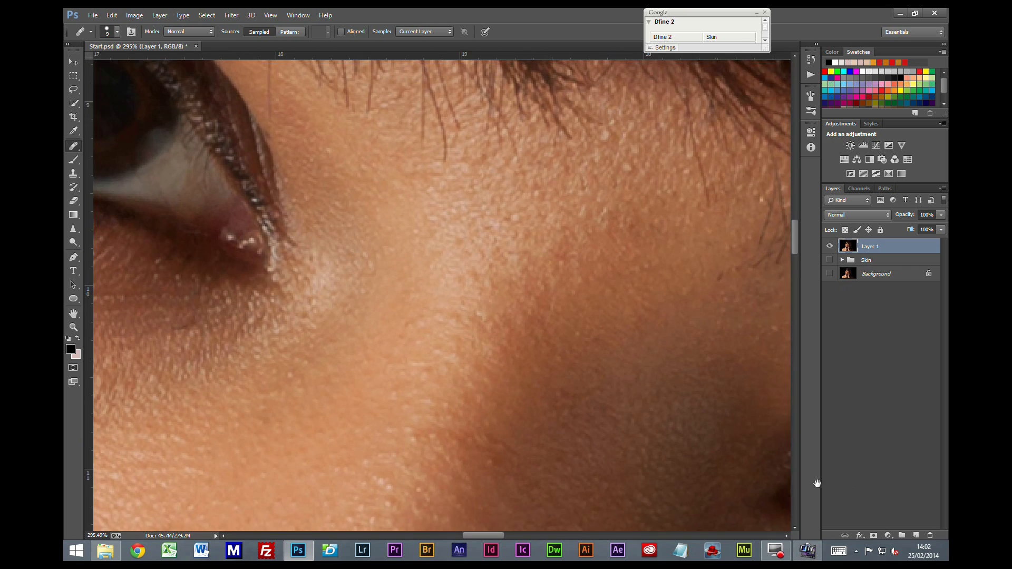
{"action": "mouse_move", "coordinate": [264, 259]}
{"action": "left_mouse_down"}
{"action": "mouse_move", "coordinate": [420, 310]}
{"action": "mouse_move", "coordinate": [659, 413]}
{"action": "left_mouse_up"}
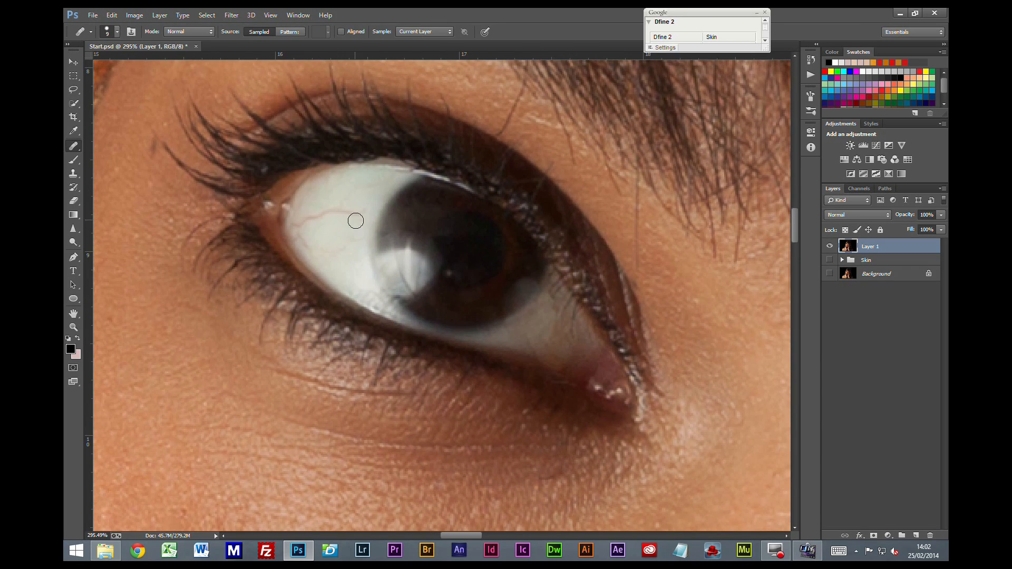
{"action": "left_click", "coordinate": [355, 226], "text": "alt"}
{"action": "left_click", "coordinate": [348, 211]}
{"action": "left_click", "coordinate": [322, 228]}
{"action": "left_click", "coordinate": [314, 233]}
{"action": "left_click", "coordinate": [299, 230]}
{"action": "left_click", "coordinate": [358, 208]}
{"action": "left_click", "coordinate": [364, 193]}
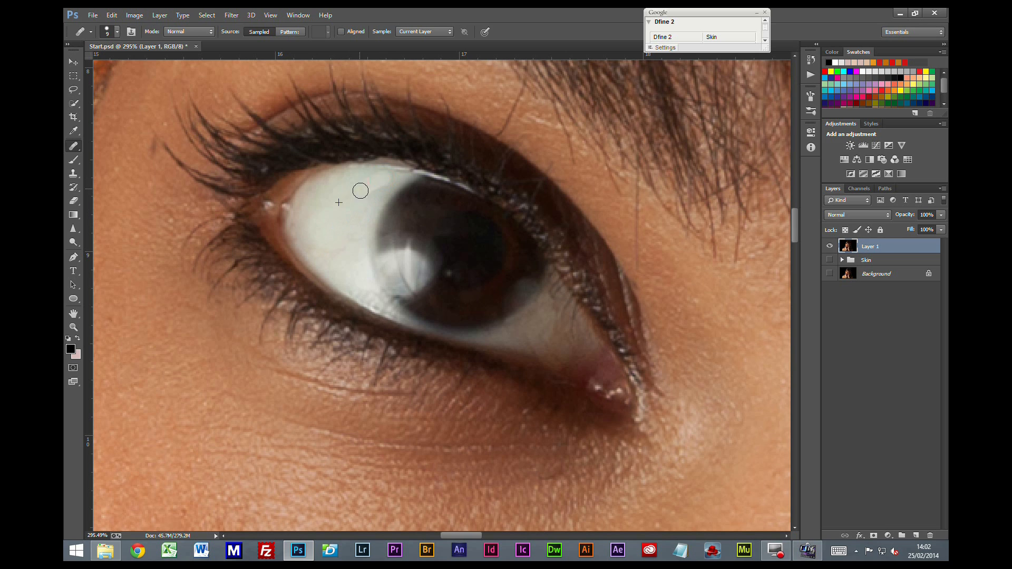
Heal the remaining specks in the white, on the iris and along the lower lid edge of the subject's right eye.
{"action": "left_click", "coordinate": [340, 241]}
{"action": "left_click", "coordinate": [439, 311]}
{"action": "left_click", "coordinate": [493, 352]}
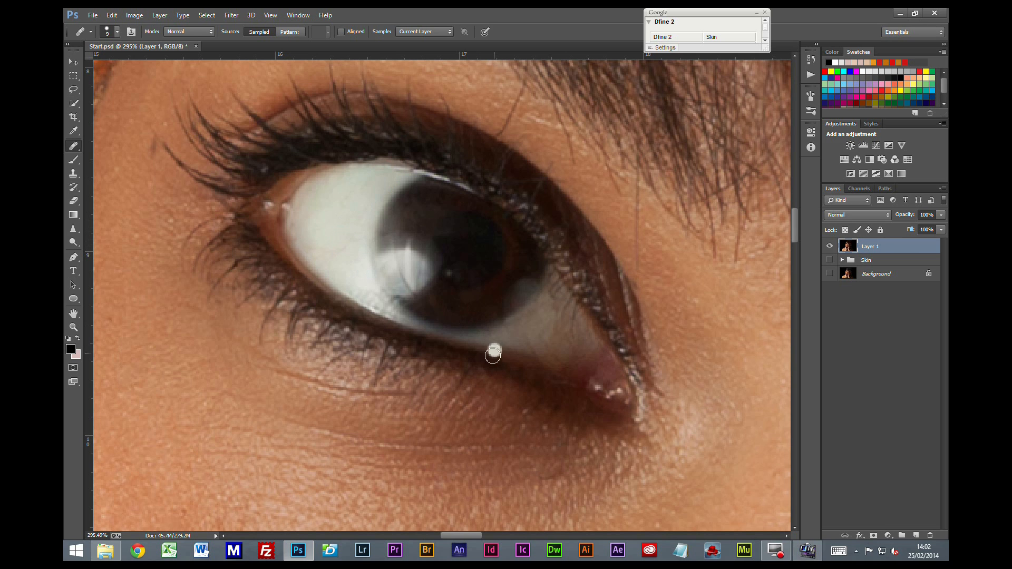
{"action": "left_click", "coordinate": [466, 298]}
{"action": "left_click", "coordinate": [439, 212]}
{"action": "left_click", "coordinate": [521, 342]}
With a 4 px content-aware Spot Healing Brush, remove the stray hair where it crosses the upper lid of the subject's left eye.
{"action": "left_click_drag", "start_coordinate": [698, 338], "coordinate": [64, 217]}
{"action": "left_click_drag", "start_coordinate": [613, 448], "coordinate": [334, 160]}
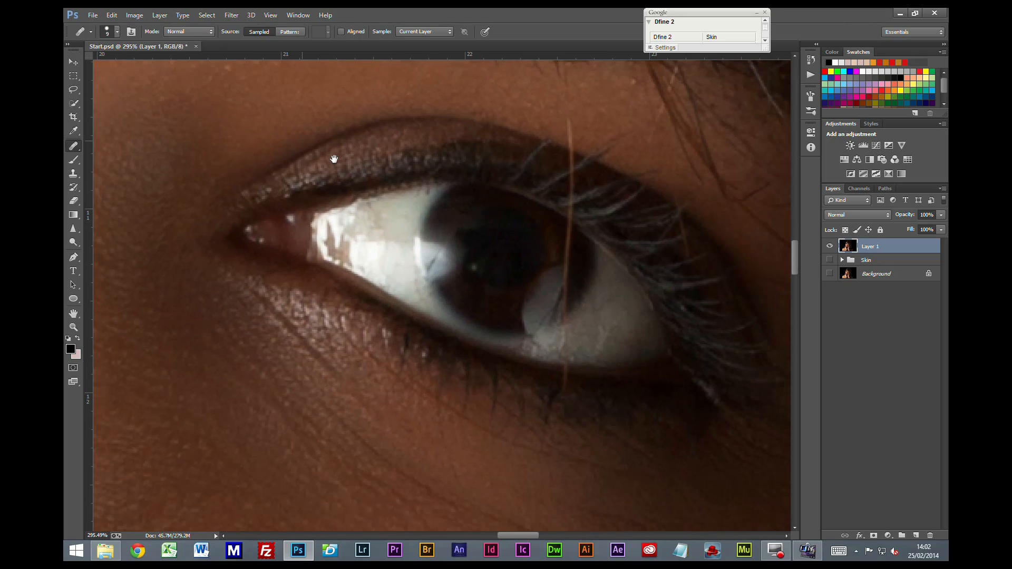
{"action": "left_click_drag", "start_coordinate": [600, 310], "coordinate": [565, 358]}
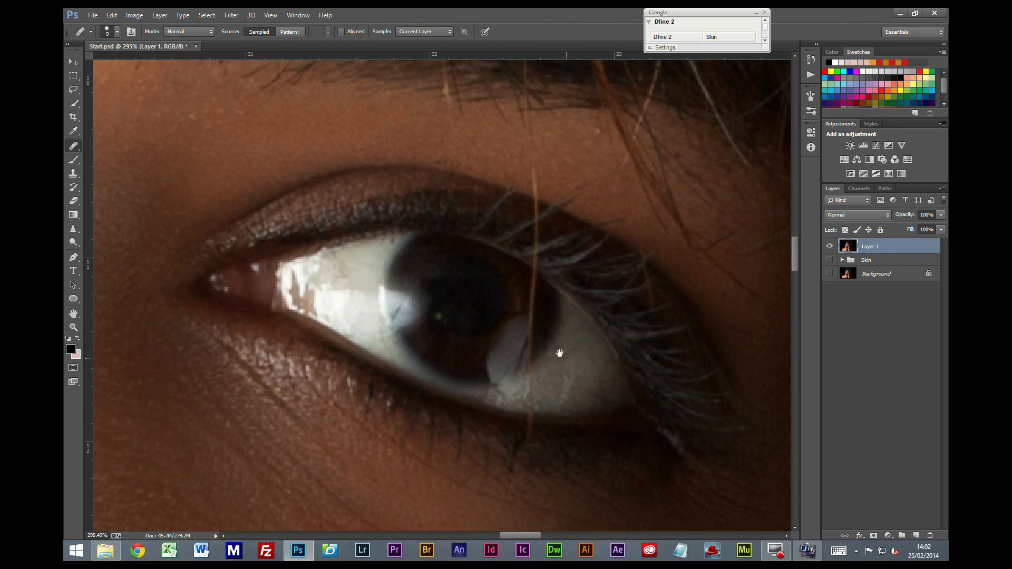
{"action": "left_click", "coordinate": [74, 147]}
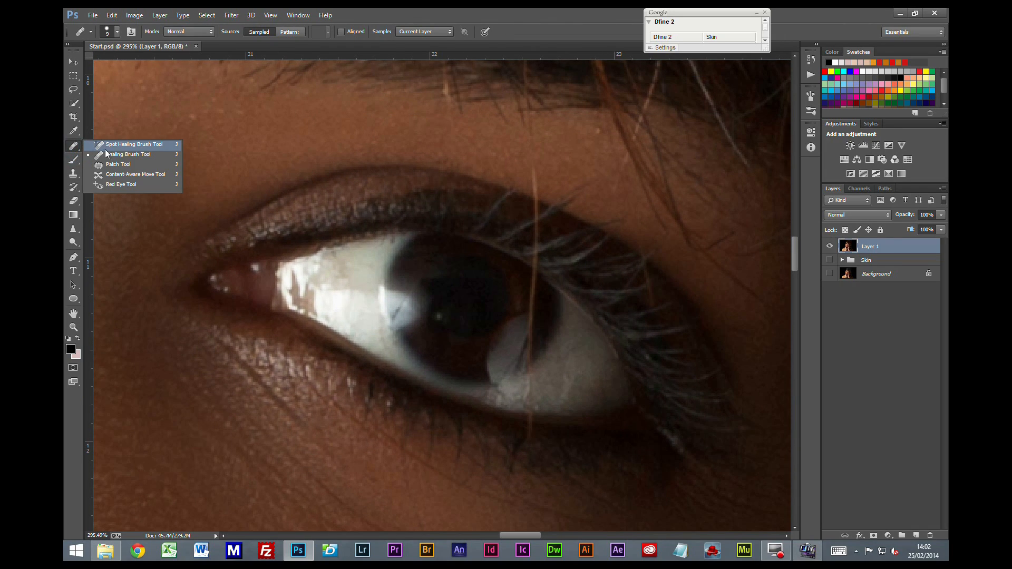
{"action": "left_click", "coordinate": [117, 146]}
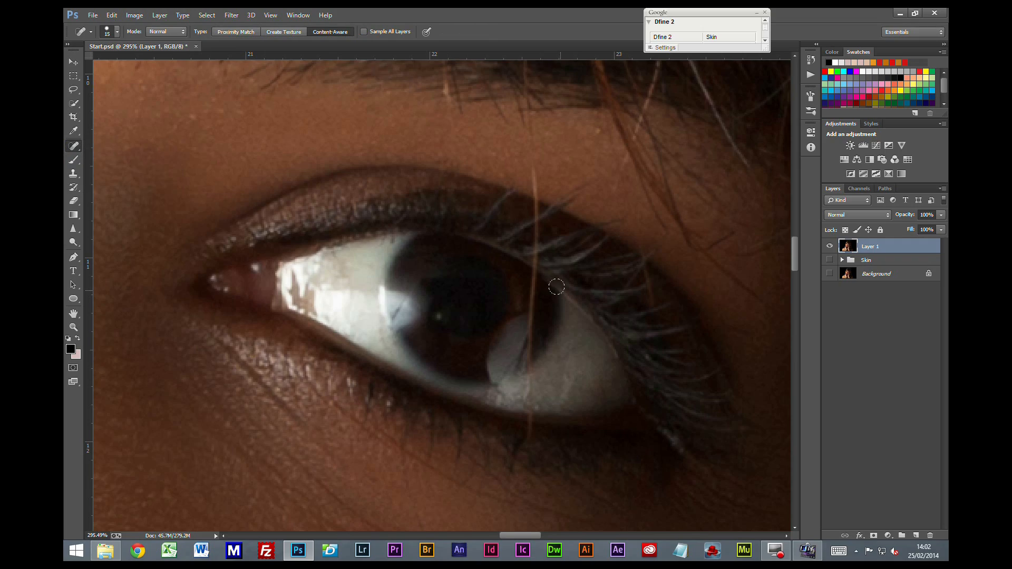
{"action": "scroll", "coordinate": [556, 286], "scroll_direction": "up", "scroll_amount": 3}
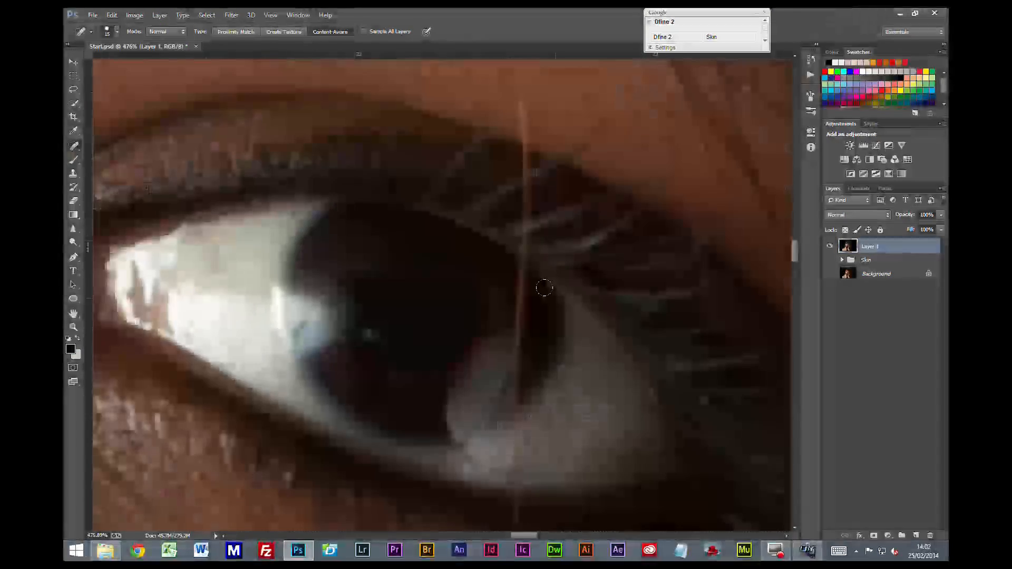
{"action": "key", "text": "bracketleft"}
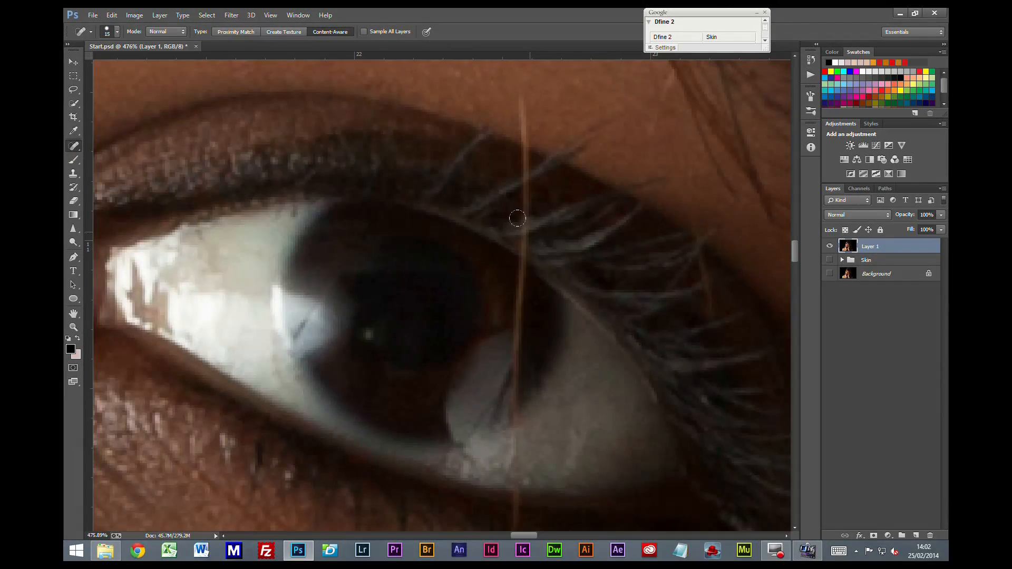
{"action": "key", "text": "bracketleft"}
{"action": "left_click_drag", "start_coordinate": [528, 189], "coordinate": [524, 260]}
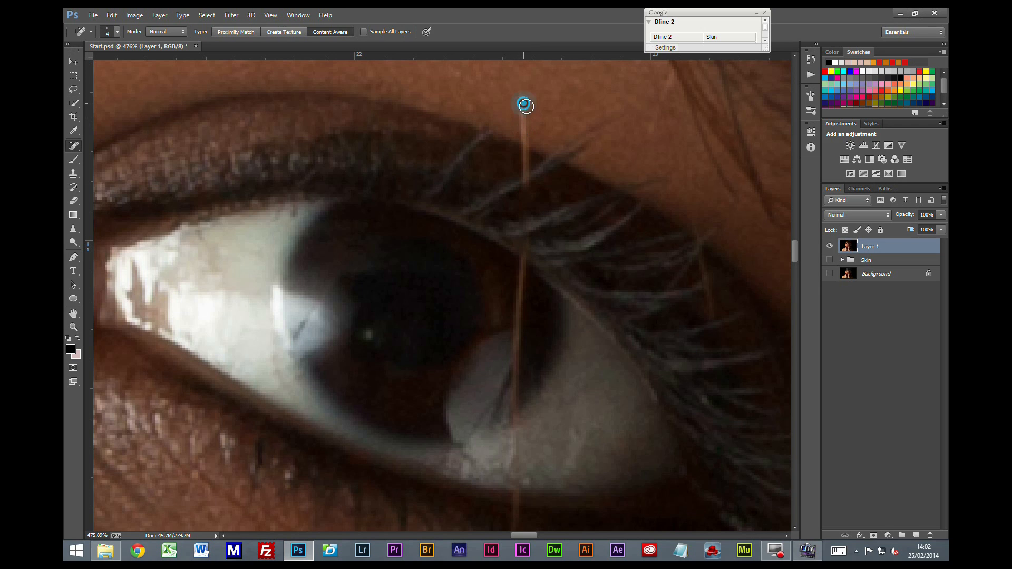
{"action": "mouse_move", "coordinate": [524, 100]}
{"action": "left_mouse_down"}
{"action": "mouse_move", "coordinate": [525, 193]}
{"action": "mouse_move", "coordinate": [524, 104]}
{"action": "left_mouse_up"}
Spot-heal the rest of the stray hair down across the iris, white and lower lid, and touch up its leftover traces.
{"action": "left_click_drag", "start_coordinate": [526, 265], "coordinate": [522, 390]}
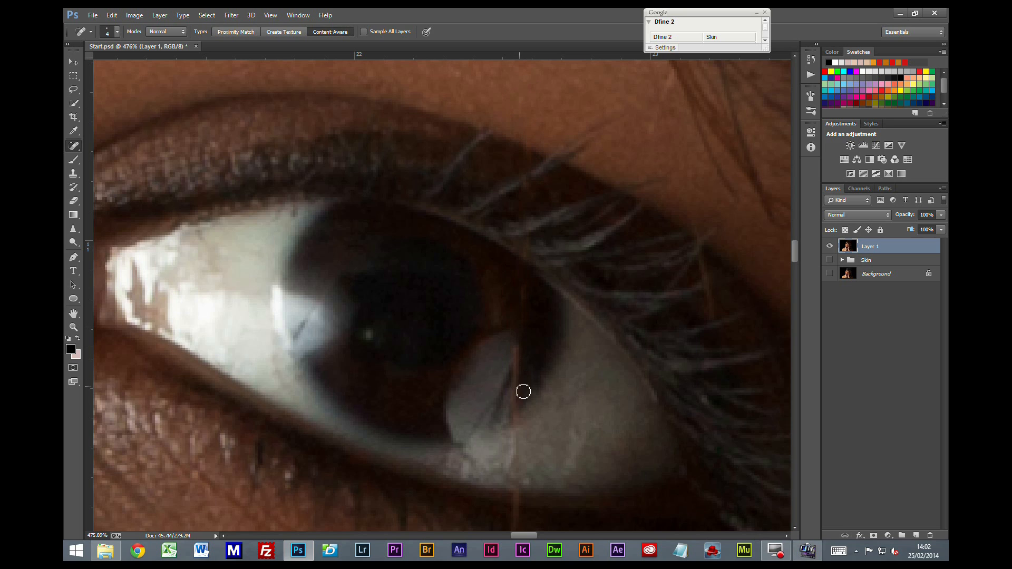
{"action": "left_click_drag", "start_coordinate": [515, 350], "coordinate": [518, 399]}
{"action": "left_click", "coordinate": [517, 412]}
{"action": "left_click", "coordinate": [518, 440]}
{"action": "left_click_drag", "start_coordinate": [518, 440], "coordinate": [515, 524]}
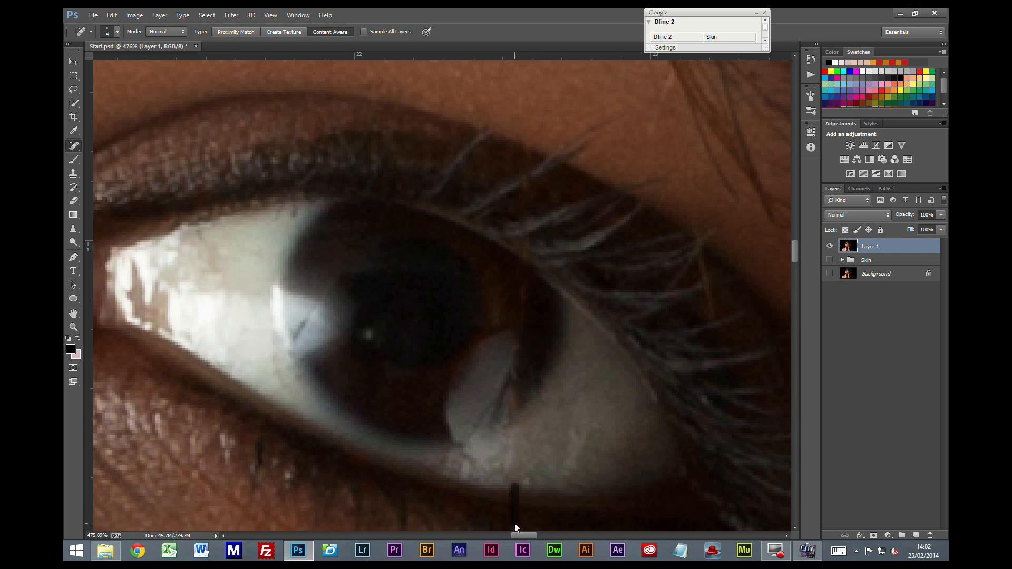
{"action": "left_click", "coordinate": [513, 402]}
{"action": "left_click", "coordinate": [532, 241]}
Add a new empty layer above the merged retouch layer.
{"action": "scroll", "coordinate": [456, 343], "scroll_direction": "down", "scroll_amount": 10}
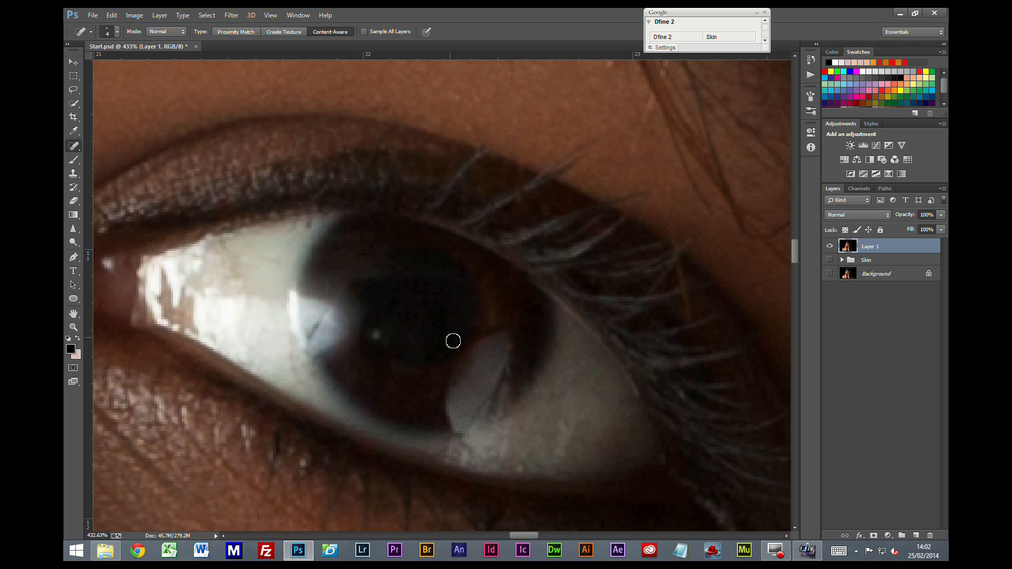
{"action": "scroll", "coordinate": [455, 343], "scroll_direction": "down", "scroll_amount": 4}
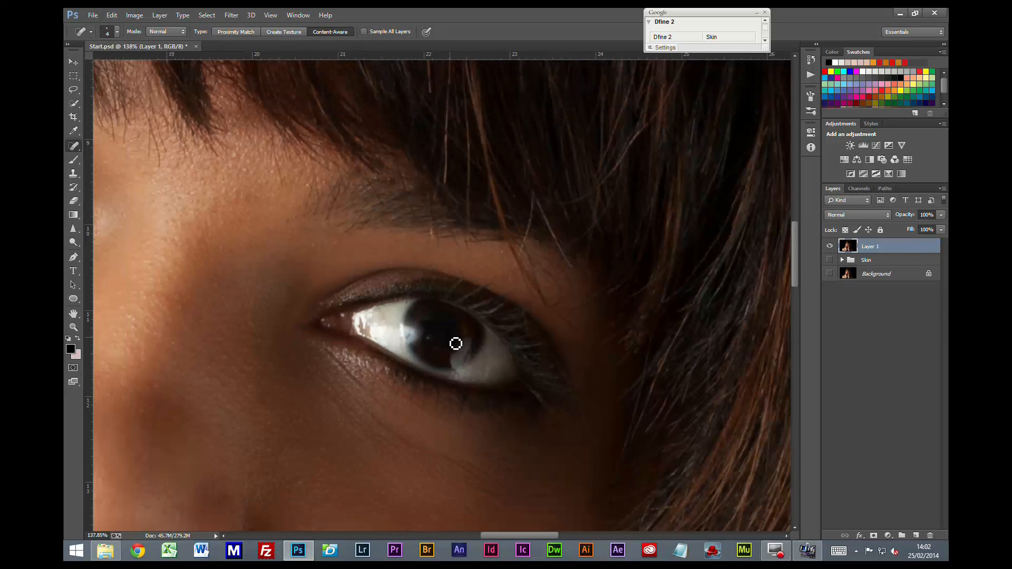
{"action": "scroll", "coordinate": [456, 345], "scroll_direction": "down", "scroll_amount": 1}
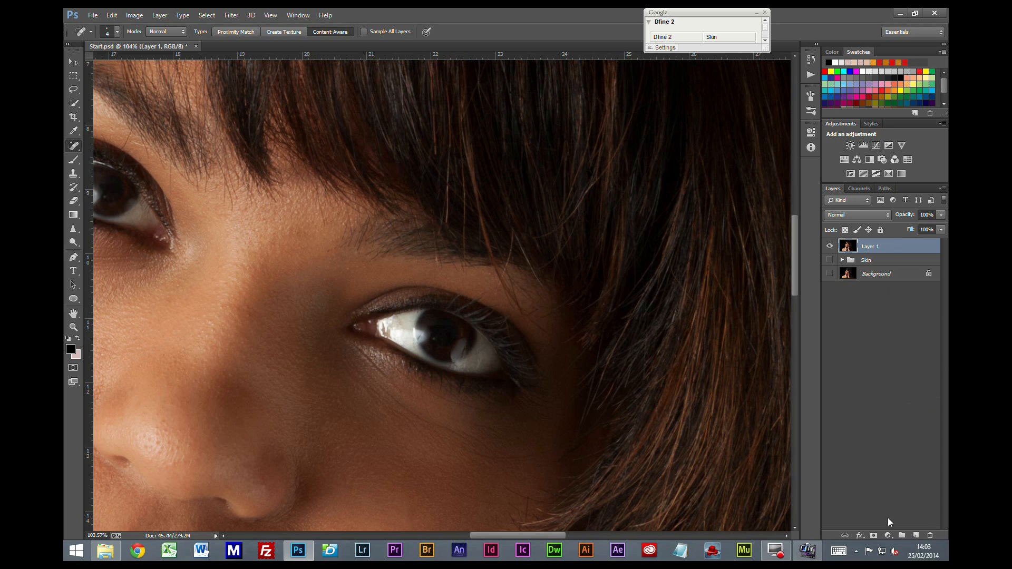
{"action": "left_click", "coordinate": [915, 533]}
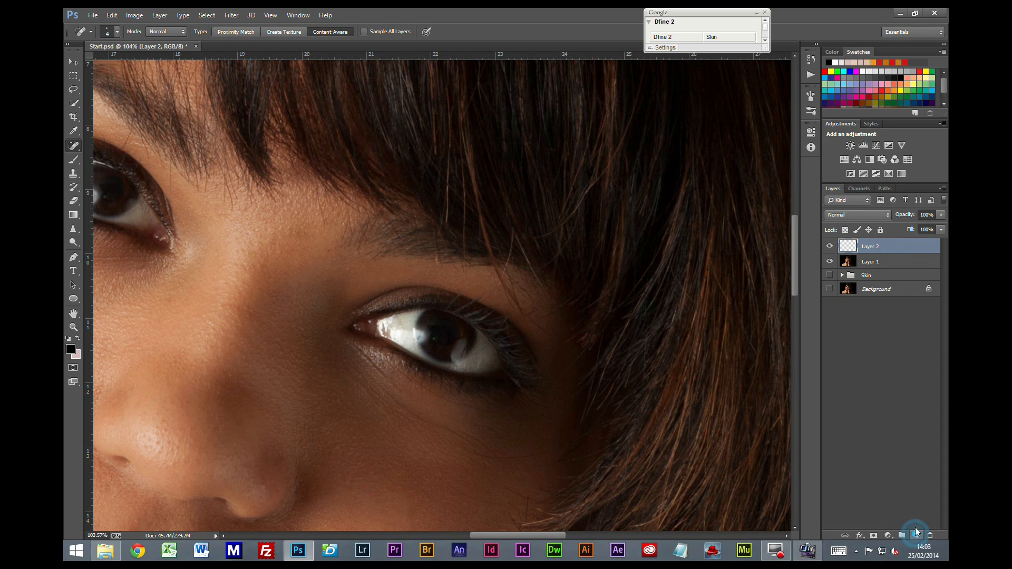
Rename the merged retouch layer as "Eyes touch up".
{"action": "left_click", "coordinate": [867, 262]}
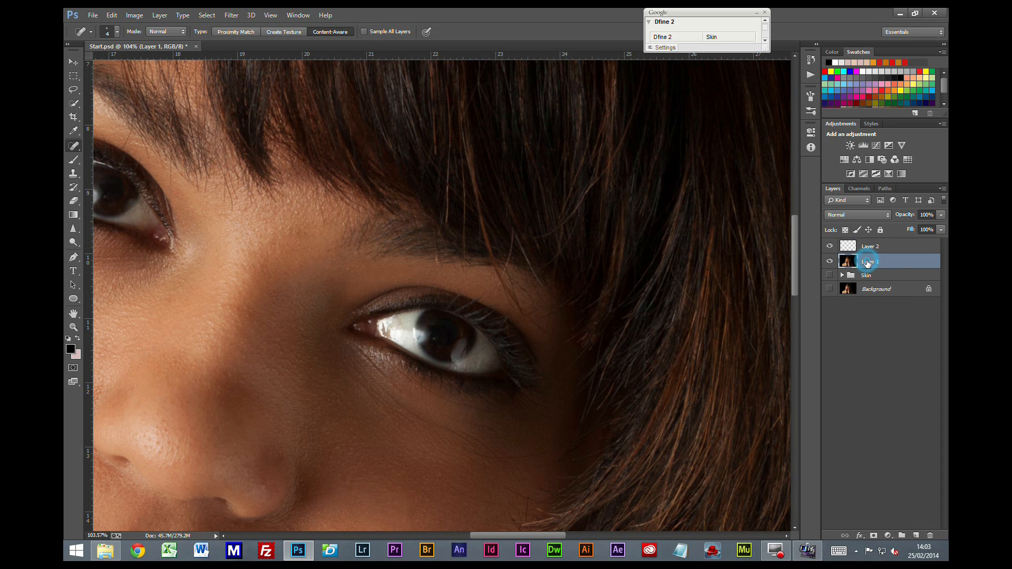
{"action": "double_click", "coordinate": [867, 262]}
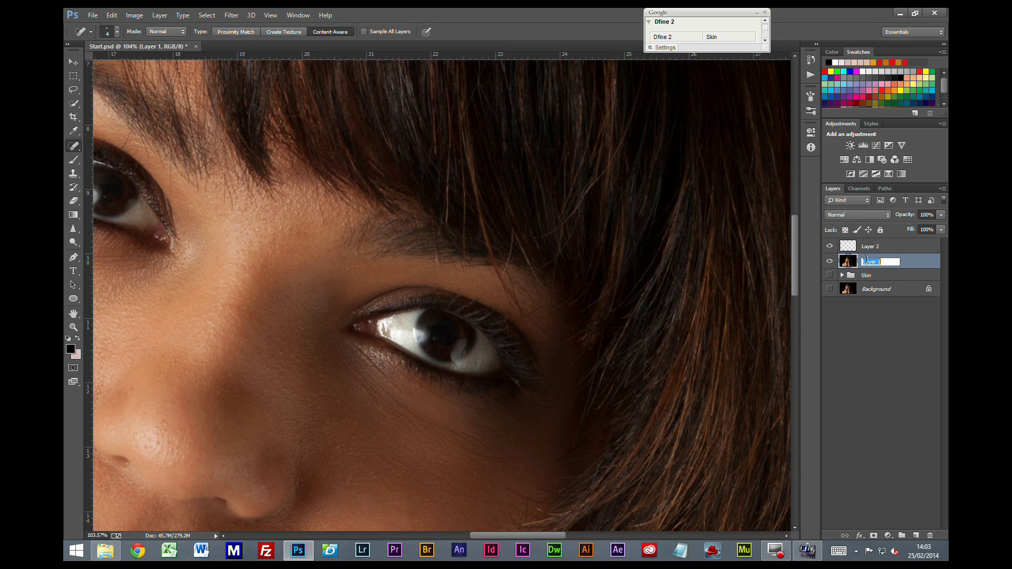
{"action": "type", "text": "B"}
{"action": "type", "text": "yes touch up"}
Rename the new empty layer as "eye d&b".
{"action": "left_click", "coordinate": [870, 247]}
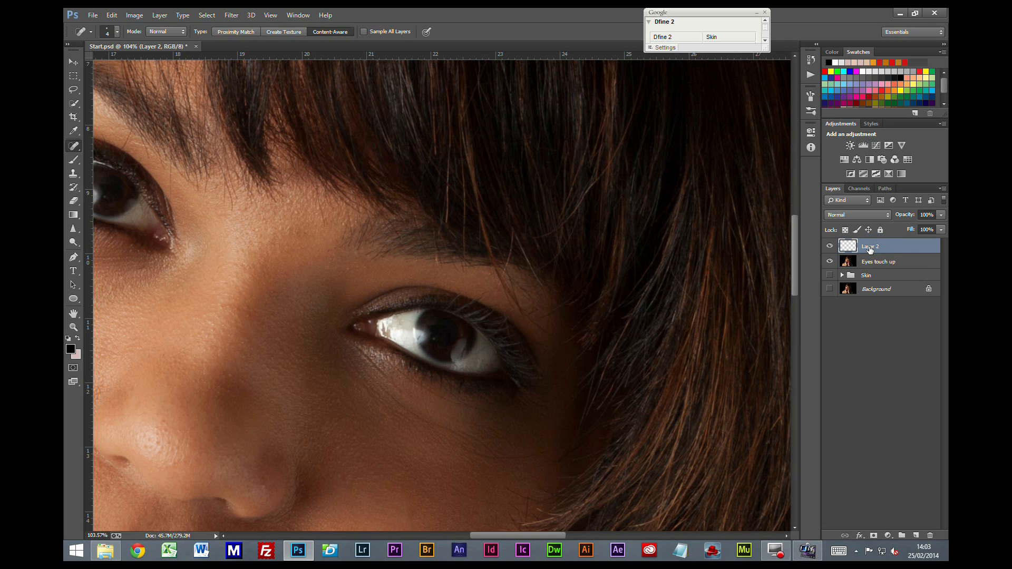
{"action": "double_click", "coordinate": [870, 247]}
{"action": "type", "text": "eye d&b"}
{"action": "key", "text": "Return"}
Fill the eye d&b layer with 50% Gray in Normal mode at 100% opacity.
{"action": "key", "text": "i"}
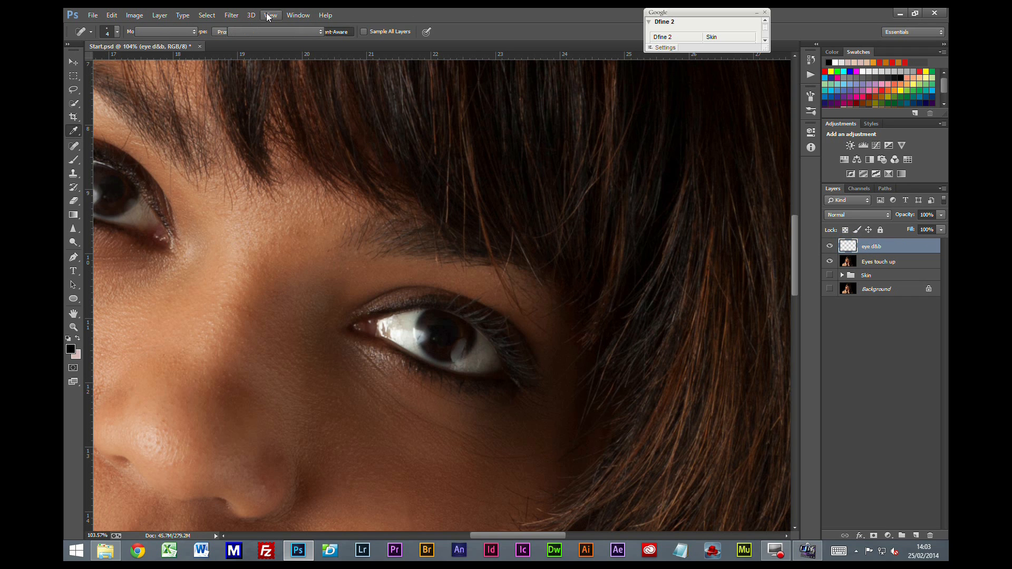
{"action": "key", "text": "shift+F5"}
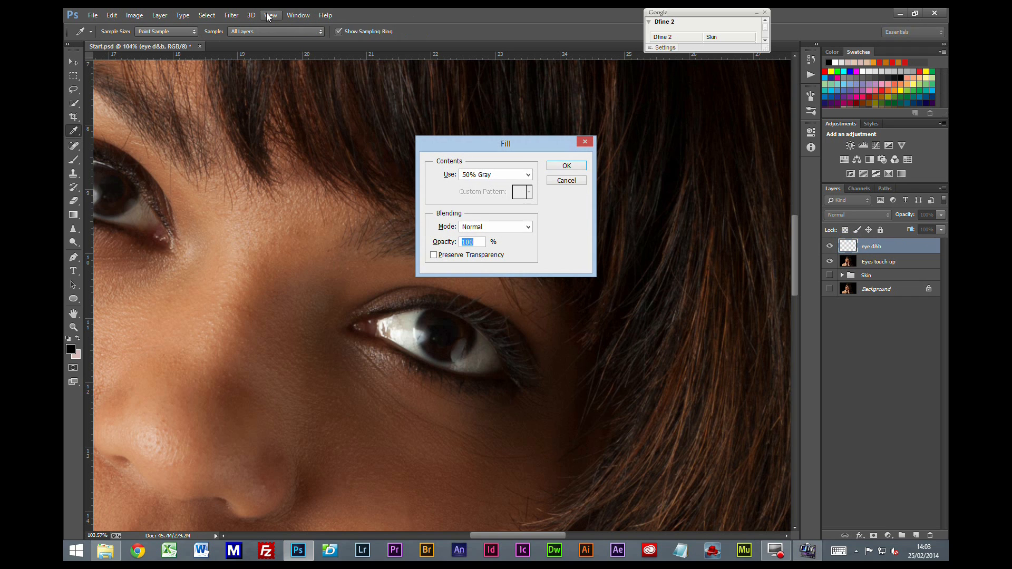
{"action": "left_click", "coordinate": [566, 167]}
Set the gray eye d&b layer's blend mode to Soft Light.
{"action": "left_click", "coordinate": [860, 215]}
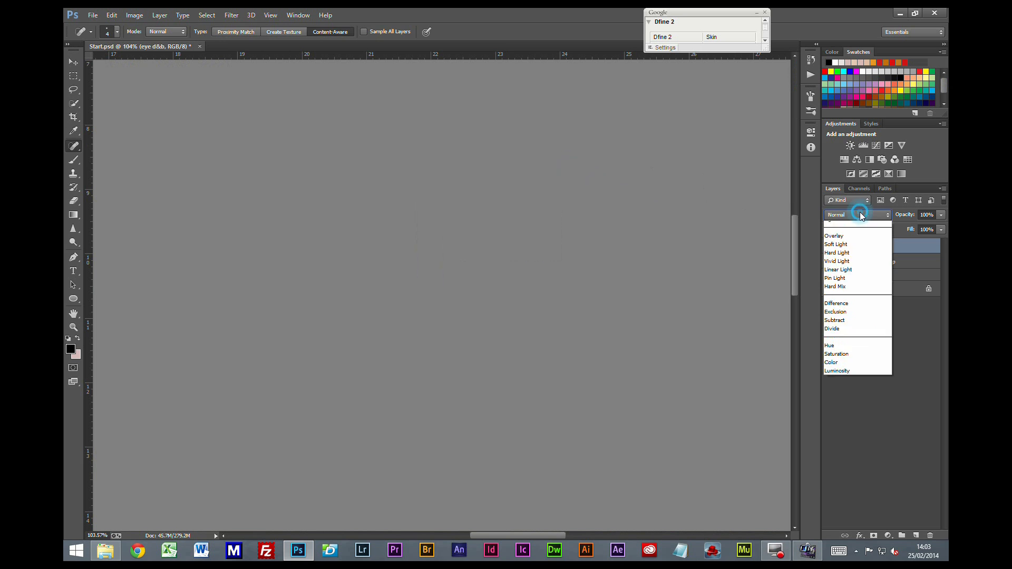
{"action": "left_click", "coordinate": [840, 359]}
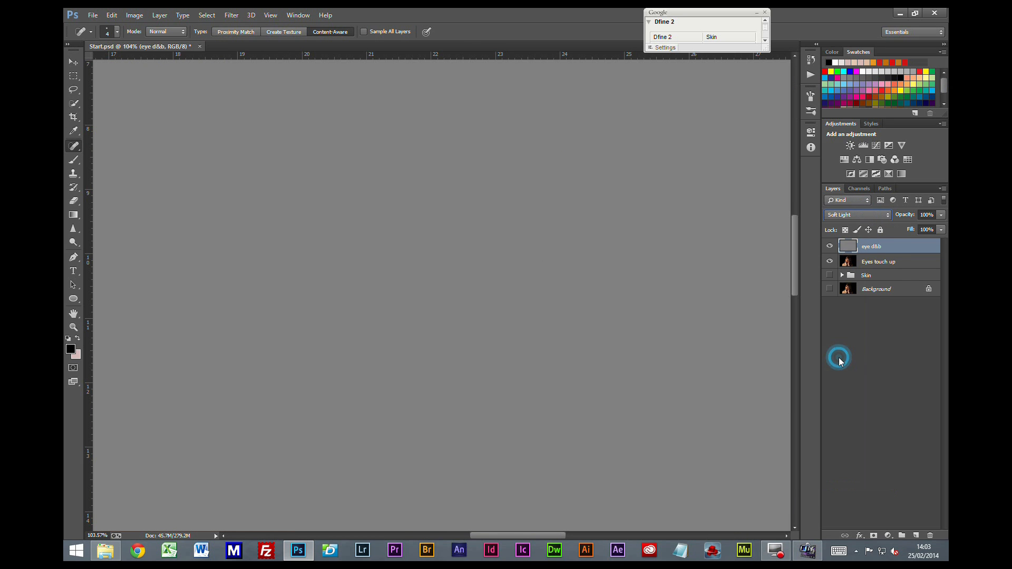
{"action": "key", "text": "alt+shift+s"}
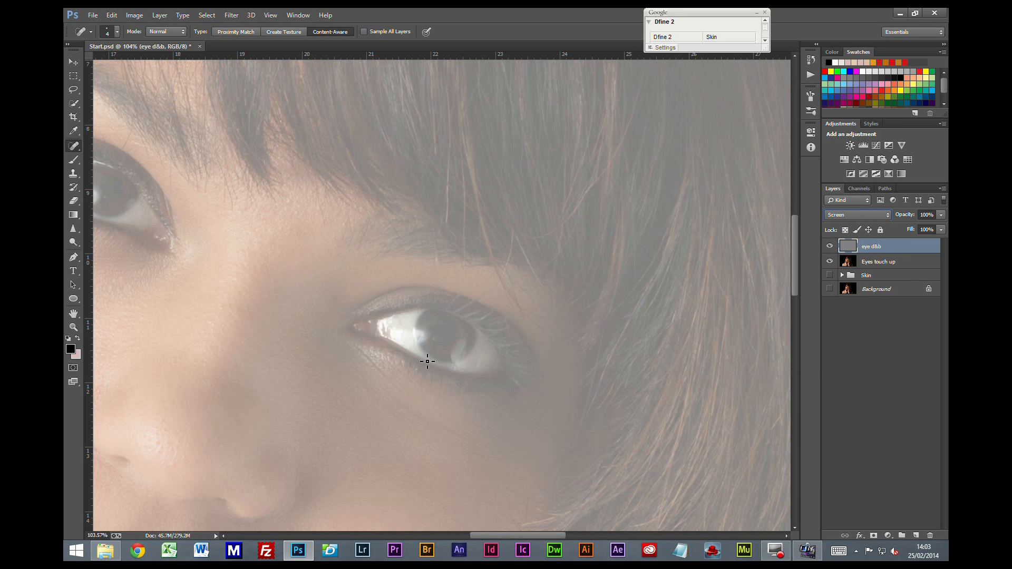
{"action": "key", "text": "shift+plus"}
{"action": "key", "text": "shift+plus"}
{"action": "key", "text": "shift+plus"}
{"action": "key", "text": "shift+plus"}
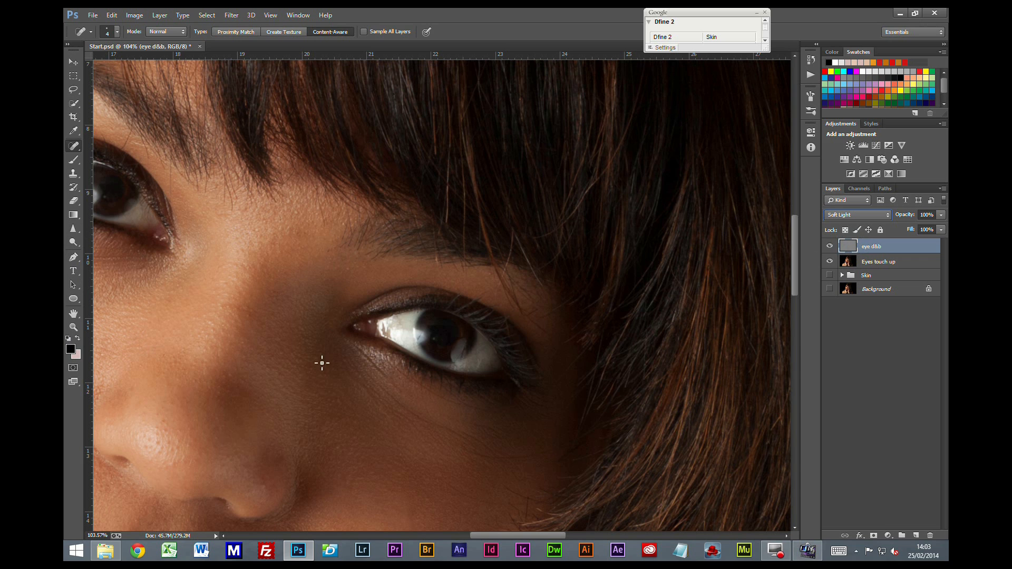
With the Burn tool on Shadows at 5% exposure, darken the iris edge of the subject's left eye.
{"action": "left_click", "coordinate": [73, 62]}
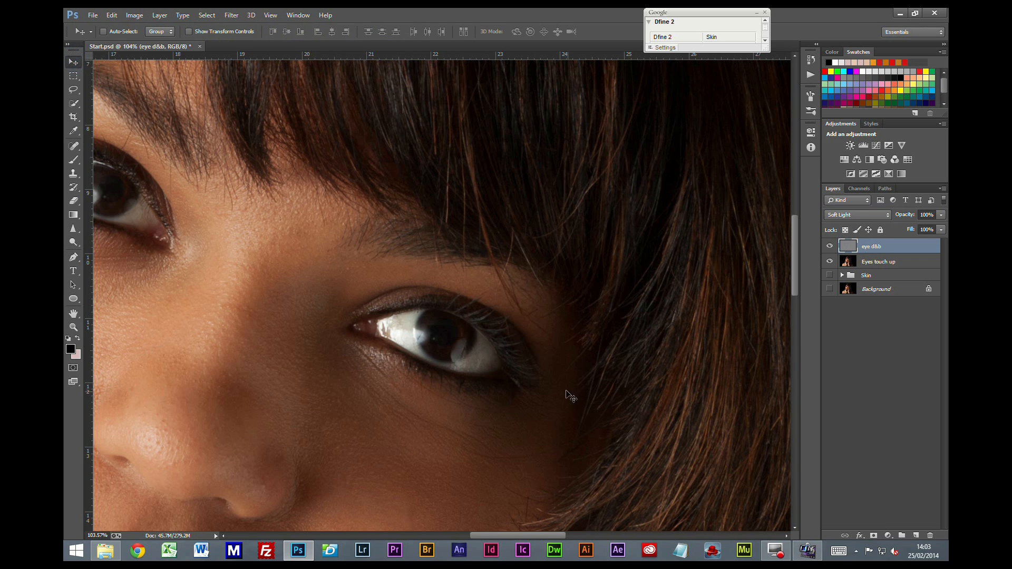
{"action": "scroll", "coordinate": [472, 373], "scroll_direction": "up", "scroll_amount": 3}
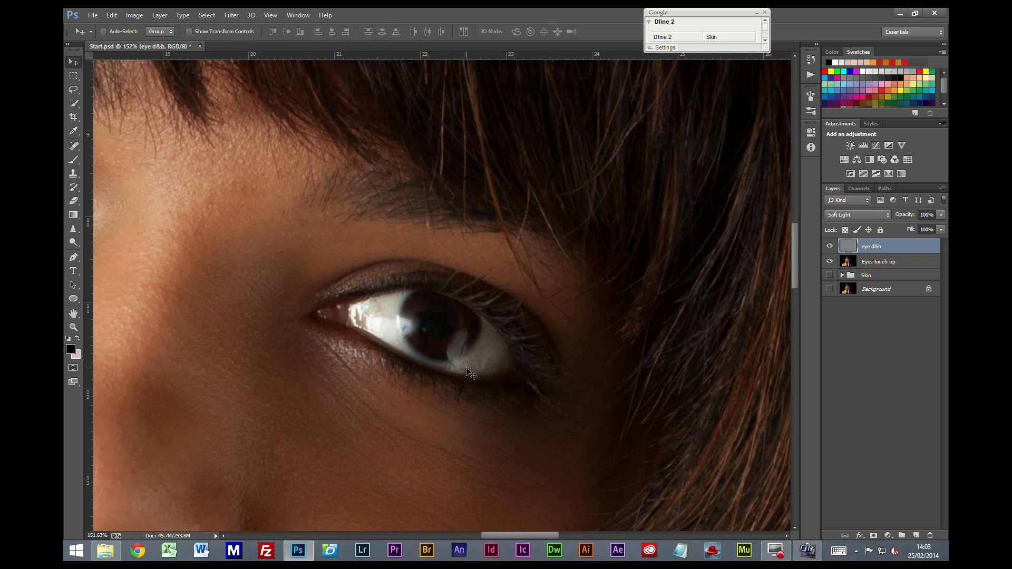
{"action": "scroll", "coordinate": [472, 373], "scroll_direction": "up", "scroll_amount": 1}
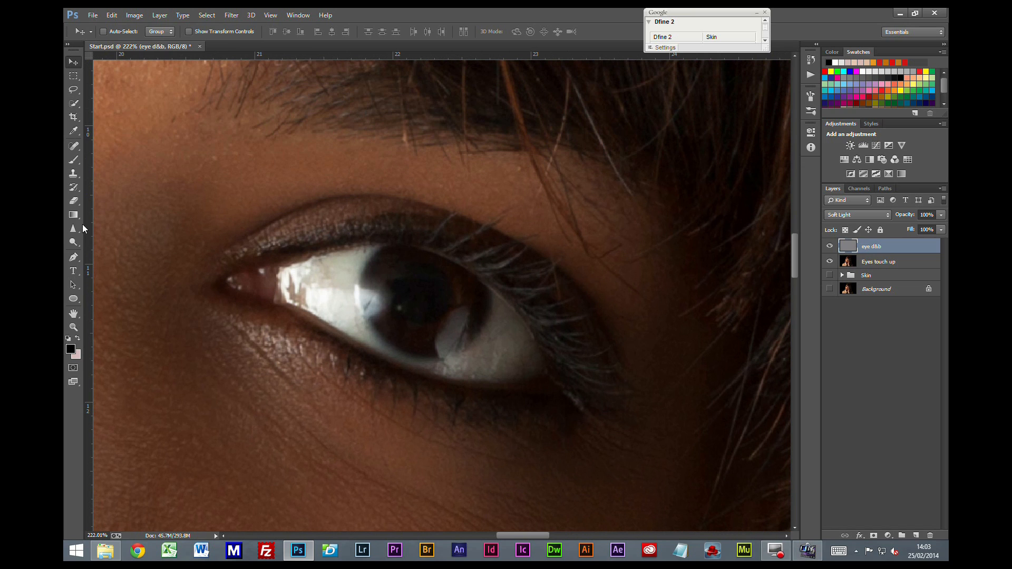
{"action": "left_click", "coordinate": [72, 242]}
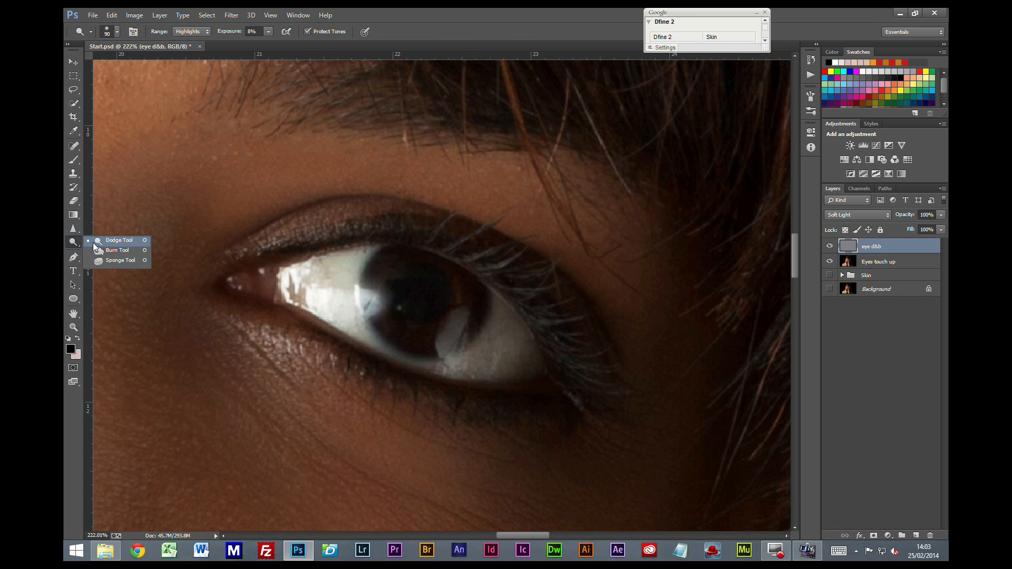
{"action": "left_click", "coordinate": [110, 250]}
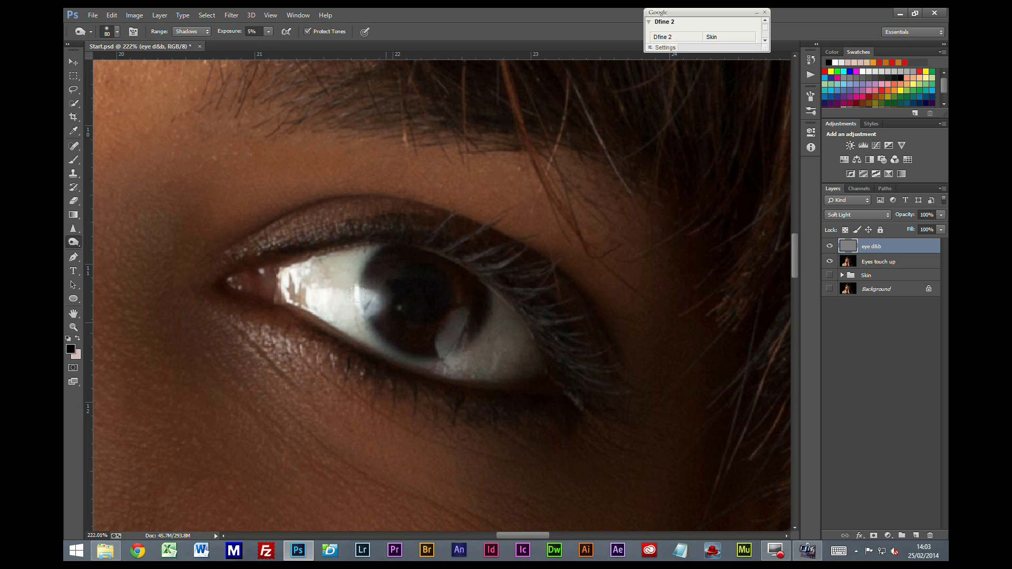
{"action": "scroll", "coordinate": [356, 294], "scroll_direction": "up", "scroll_amount": 2}
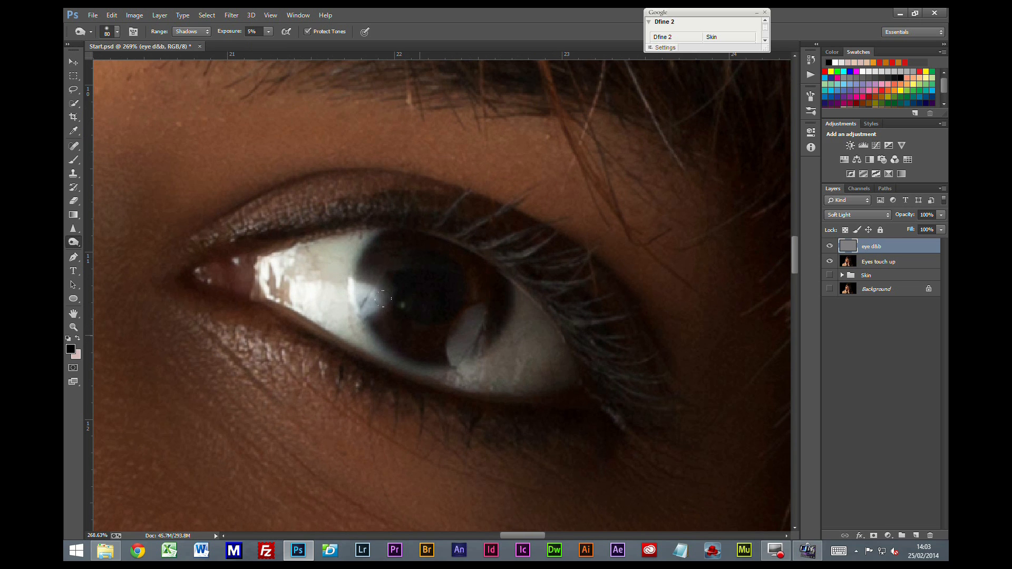
{"action": "mouse_move", "coordinate": [390, 251]}
{"action": "left_mouse_down"}
{"action": "mouse_move", "coordinate": [425, 298]}
{"action": "mouse_move", "coordinate": [400, 277]}
{"action": "left_mouse_up"}
{"action": "mouse_move", "coordinate": [386, 236]}
{"action": "left_mouse_down"}
{"action": "mouse_move", "coordinate": [361, 281]}
{"action": "mouse_move", "coordinate": [366, 255]}
{"action": "mouse_move", "coordinate": [360, 291]}
{"action": "left_mouse_up"}
{"action": "mouse_move", "coordinate": [378, 338]}
{"action": "left_mouse_down"}
{"action": "mouse_move", "coordinate": [443, 368]}
{"action": "mouse_move", "coordinate": [387, 347]}
{"action": "mouse_move", "coordinate": [429, 369]}
{"action": "left_mouse_up"}
{"action": "mouse_move", "coordinate": [368, 256]}
{"action": "left_mouse_down"}
{"action": "mouse_move", "coordinate": [364, 307]}
{"action": "mouse_move", "coordinate": [389, 346]}
{"action": "mouse_move", "coordinate": [438, 365]}
{"action": "mouse_move", "coordinate": [510, 285]}
{"action": "mouse_move", "coordinate": [497, 334]}
{"action": "left_mouse_up"}
{"action": "mouse_move", "coordinate": [388, 235]}
{"action": "left_mouse_down"}
{"action": "mouse_move", "coordinate": [362, 269]}
{"action": "mouse_move", "coordinate": [379, 232]}
{"action": "mouse_move", "coordinate": [359, 270]}
{"action": "mouse_move", "coordinate": [358, 300]}
{"action": "mouse_move", "coordinate": [387, 345]}
{"action": "mouse_move", "coordinate": [369, 264]}
{"action": "mouse_move", "coordinate": [384, 232]}
{"action": "mouse_move", "coordinate": [354, 295]}
{"action": "mouse_move", "coordinate": [388, 231]}
{"action": "mouse_move", "coordinate": [362, 277]}
{"action": "mouse_move", "coordinate": [368, 311]}
{"action": "mouse_move", "coordinate": [413, 357]}
{"action": "mouse_move", "coordinate": [446, 369]}
{"action": "mouse_move", "coordinate": [513, 327]}
{"action": "mouse_move", "coordinate": [520, 289]}
{"action": "mouse_move", "coordinate": [507, 338]}
{"action": "mouse_move", "coordinate": [514, 286]}
{"action": "mouse_move", "coordinate": [502, 338]}
{"action": "mouse_move", "coordinate": [434, 361]}
{"action": "mouse_move", "coordinate": [375, 343]}
{"action": "mouse_move", "coordinate": [372, 247]}
{"action": "mouse_move", "coordinate": [361, 311]}
{"action": "mouse_move", "coordinate": [376, 327]}
{"action": "left_mouse_up"}
{"action": "left_click", "coordinate": [375, 330]}
Burn the iris rim of the subject's right eye with a 9 px brush, and its pupil with a 60 px brush.
{"action": "left_click_drag", "start_coordinate": [161, 214], "coordinate": [713, 262]}
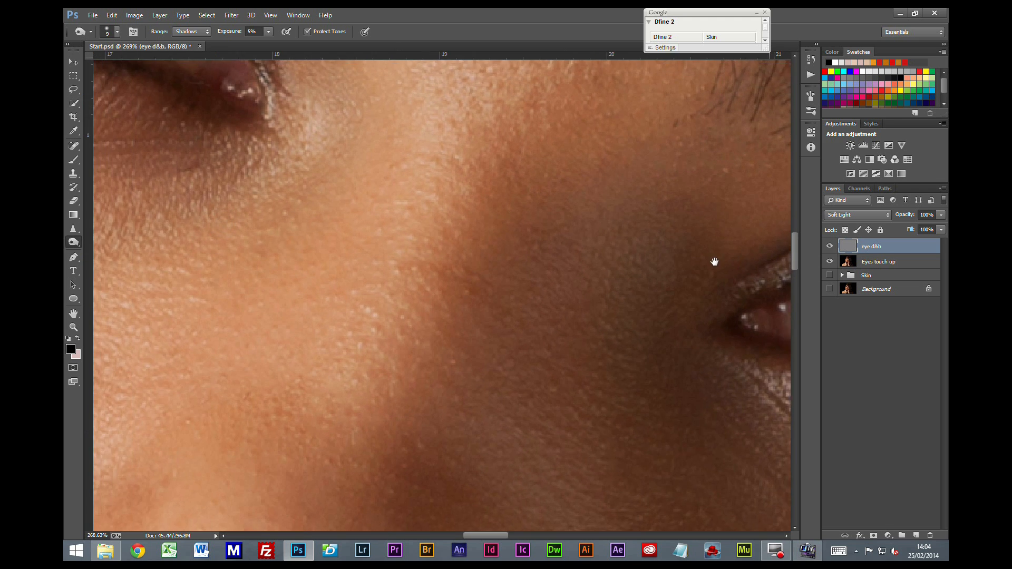
{"action": "mouse_move", "coordinate": [260, 153]}
{"action": "left_mouse_down"}
{"action": "mouse_move", "coordinate": [516, 449]}
{"action": "mouse_move", "coordinate": [498, 447]}
{"action": "left_mouse_up"}
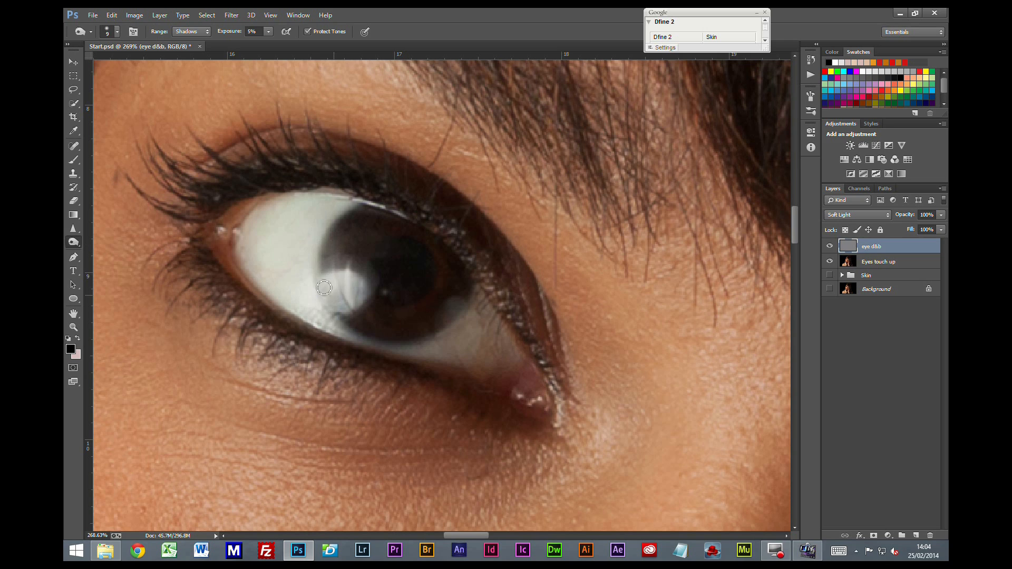
{"action": "mouse_move", "coordinate": [378, 347]}
{"action": "left_mouse_down"}
{"action": "mouse_move", "coordinate": [402, 343]}
{"action": "mouse_move", "coordinate": [373, 336]}
{"action": "mouse_move", "coordinate": [422, 339]}
{"action": "mouse_move", "coordinate": [450, 326]}
{"action": "mouse_move", "coordinate": [477, 299]}
{"action": "mouse_move", "coordinate": [457, 322]}
{"action": "mouse_move", "coordinate": [410, 343]}
{"action": "mouse_move", "coordinate": [389, 346]}
{"action": "mouse_move", "coordinate": [345, 323]}
{"action": "mouse_move", "coordinate": [428, 339]}
{"action": "mouse_move", "coordinate": [358, 326]}
{"action": "mouse_move", "coordinate": [432, 317]}
{"action": "left_mouse_up"}
{"action": "mouse_move", "coordinate": [360, 208]}
{"action": "left_mouse_down"}
{"action": "mouse_move", "coordinate": [313, 266]}
{"action": "mouse_move", "coordinate": [326, 266]}
{"action": "mouse_move", "coordinate": [364, 203]}
{"action": "mouse_move", "coordinate": [334, 230]}
{"action": "mouse_move", "coordinate": [325, 265]}
{"action": "mouse_move", "coordinate": [352, 324]}
{"action": "mouse_move", "coordinate": [427, 333]}
{"action": "mouse_move", "coordinate": [477, 284]}
{"action": "left_mouse_up"}
{"action": "left_click", "coordinate": [473, 282]}
{"action": "key", "text": "bracketright"}
{"action": "key", "text": "bracketright"}
{"action": "key", "text": "bracketright"}
{"action": "left_click", "coordinate": [399, 274]}
{"action": "left_click", "coordinate": [402, 278]}
With a 20 px Dodge brush on Midtones at 6% exposure, lighten the iris of the subject's right eye around the pupil.
{"action": "right_click", "coordinate": [74, 241]}
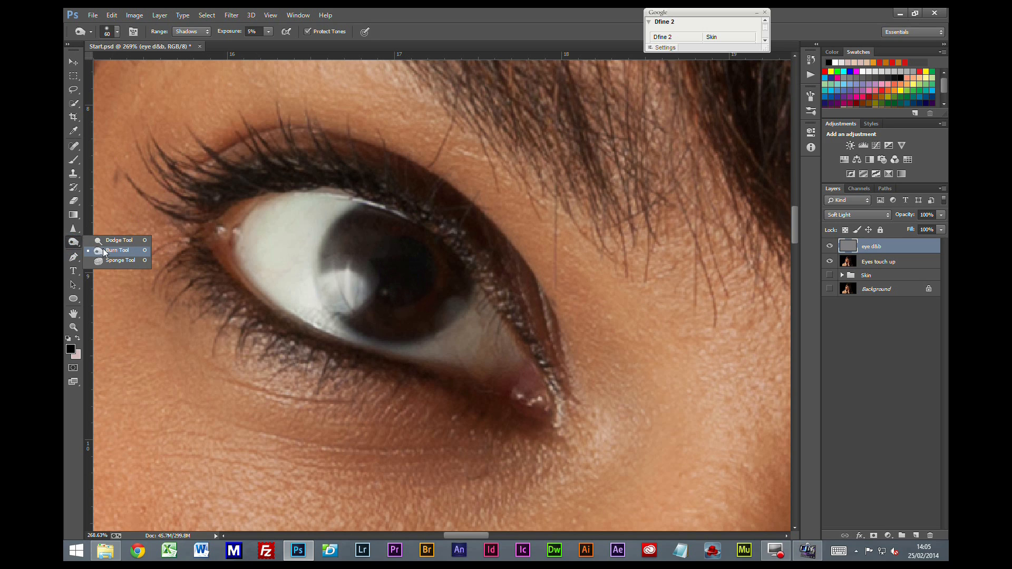
{"action": "left_click", "coordinate": [110, 241]}
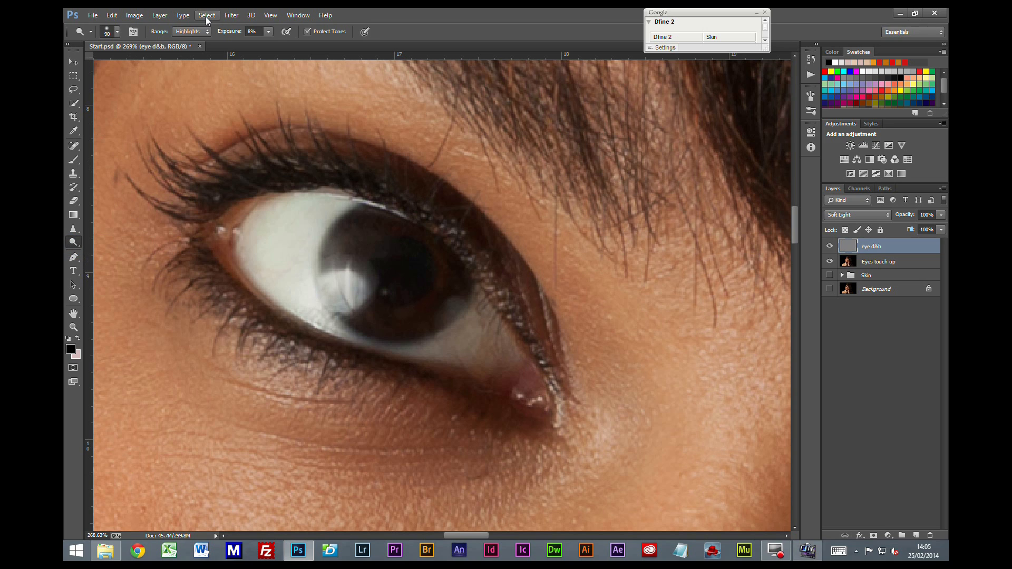
{"action": "left_click", "coordinate": [196, 32]}
{"action": "left_click", "coordinate": [190, 47]}
{"action": "left_click", "coordinate": [269, 32]}
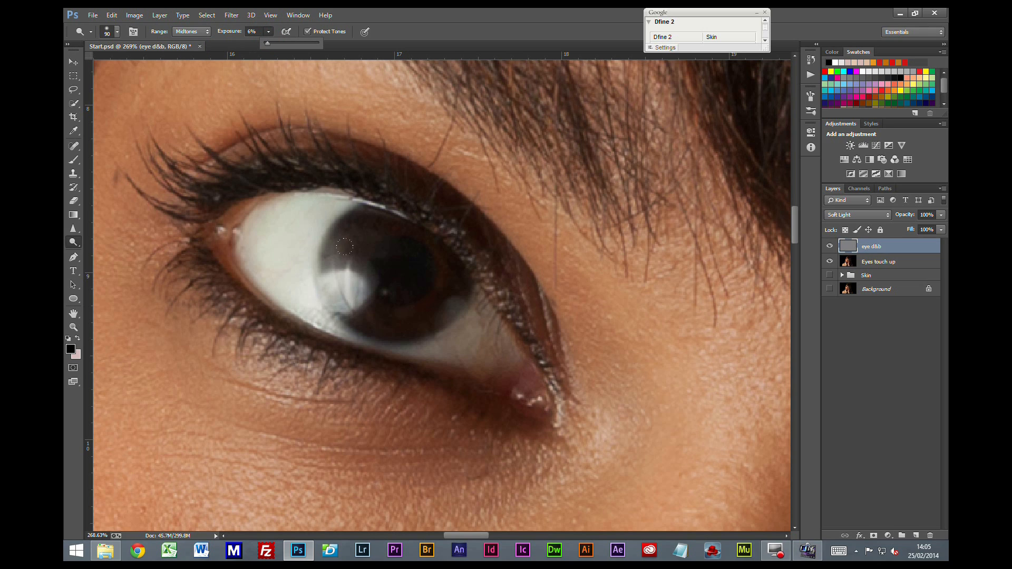
{"action": "key", "text": "bracketleft"}
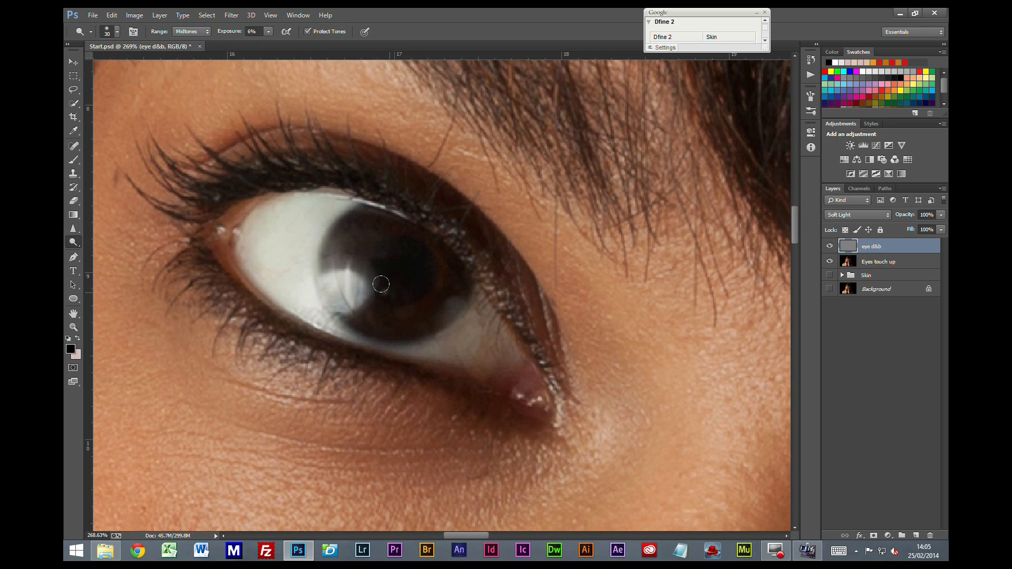
{"action": "key", "text": "bracketleft"}
{"action": "mouse_move", "coordinate": [434, 288]}
{"action": "left_mouse_down"}
{"action": "mouse_move", "coordinate": [440, 250]}
{"action": "mouse_move", "coordinate": [410, 312]}
{"action": "mouse_move", "coordinate": [395, 309]}
{"action": "mouse_move", "coordinate": [444, 290]}
{"action": "mouse_move", "coordinate": [432, 303]}
{"action": "mouse_move", "coordinate": [403, 309]}
{"action": "mouse_move", "coordinate": [444, 293]}
{"action": "mouse_move", "coordinate": [370, 311]}
{"action": "mouse_move", "coordinate": [424, 298]}
{"action": "mouse_move", "coordinate": [452, 263]}
{"action": "mouse_move", "coordinate": [434, 297]}
{"action": "mouse_move", "coordinate": [393, 308]}
{"action": "mouse_move", "coordinate": [355, 299]}
{"action": "left_mouse_up"}
{"action": "mouse_move", "coordinate": [346, 253]}
{"action": "left_mouse_down"}
{"action": "mouse_move", "coordinate": [363, 227]}
{"action": "mouse_move", "coordinate": [348, 240]}
{"action": "mouse_move", "coordinate": [356, 290]}
{"action": "left_mouse_up"}
{"action": "mouse_move", "coordinate": [370, 225]}
{"action": "left_mouse_down"}
{"action": "mouse_move", "coordinate": [347, 248]}
{"action": "mouse_move", "coordinate": [363, 307]}
{"action": "mouse_move", "coordinate": [420, 308]}
{"action": "left_mouse_up"}
{"action": "mouse_move", "coordinate": [444, 254]}
{"action": "left_mouse_down"}
{"action": "mouse_move", "coordinate": [443, 311]}
{"action": "mouse_move", "coordinate": [365, 295]}
{"action": "left_mouse_up"}
{"action": "mouse_move", "coordinate": [343, 248]}
{"action": "left_mouse_down"}
{"action": "mouse_move", "coordinate": [384, 222]}
{"action": "mouse_move", "coordinate": [351, 246]}
{"action": "left_mouse_up"}
{"action": "left_click_drag", "start_coordinate": [360, 307], "coordinate": [424, 299]}
{"action": "mouse_move", "coordinate": [438, 246]}
{"action": "left_mouse_down"}
{"action": "mouse_move", "coordinate": [428, 293]}
{"action": "mouse_move", "coordinate": [403, 308]}
{"action": "mouse_move", "coordinate": [375, 303]}
{"action": "left_mouse_up"}
{"action": "left_click_drag", "start_coordinate": [396, 234], "coordinate": [442, 267]}
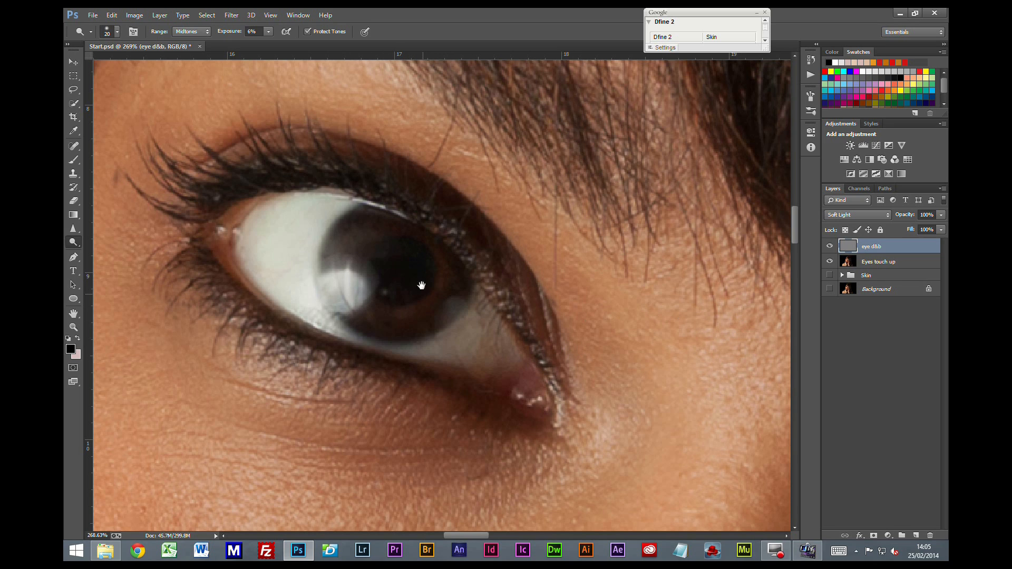
Set the Dodge range to Highlights and brighten the reflections on the iris of the subject's left eye.
{"action": "left_click_drag", "start_coordinate": [720, 332], "coordinate": [129, 289]}
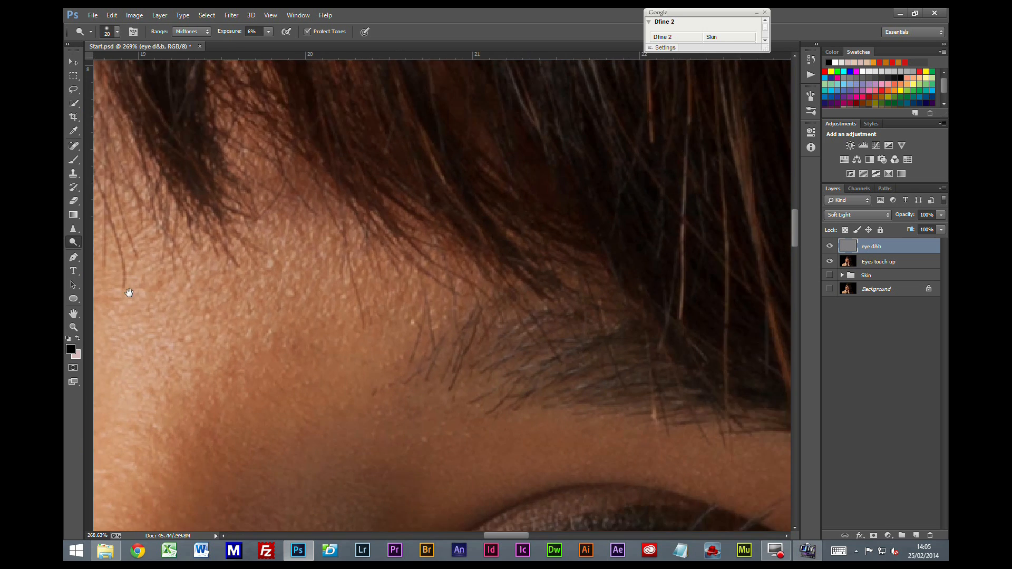
{"action": "left_click_drag", "start_coordinate": [540, 441], "coordinate": [244, 120]}
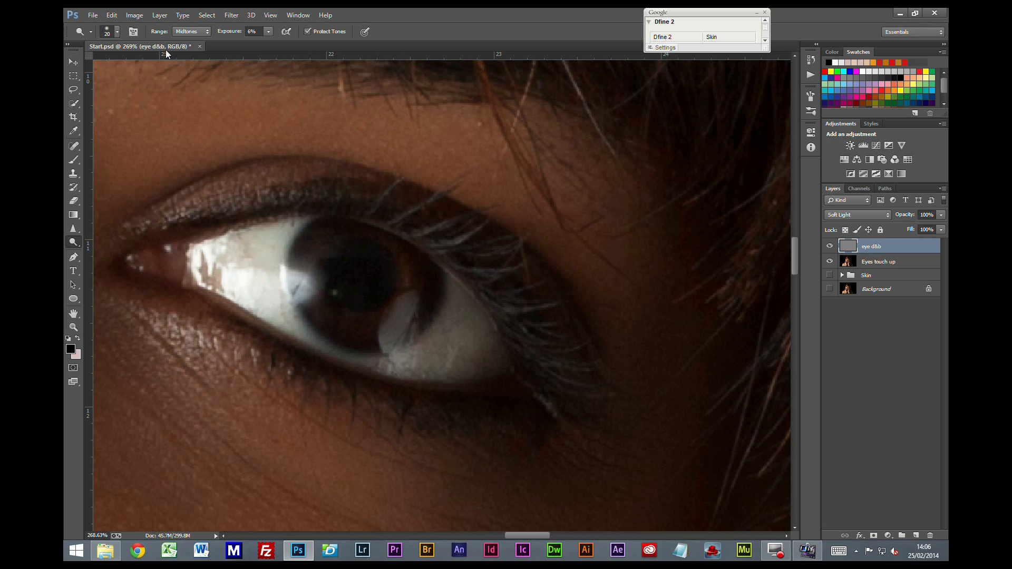
{"action": "left_click", "coordinate": [198, 33]}
{"action": "left_click", "coordinate": [189, 60]}
{"action": "left_click_drag", "start_coordinate": [307, 284], "coordinate": [313, 273]}
{"action": "mouse_move", "coordinate": [393, 327]}
{"action": "left_mouse_down"}
{"action": "mouse_move", "coordinate": [402, 300]}
{"action": "mouse_move", "coordinate": [388, 331]}
{"action": "left_mouse_up"}
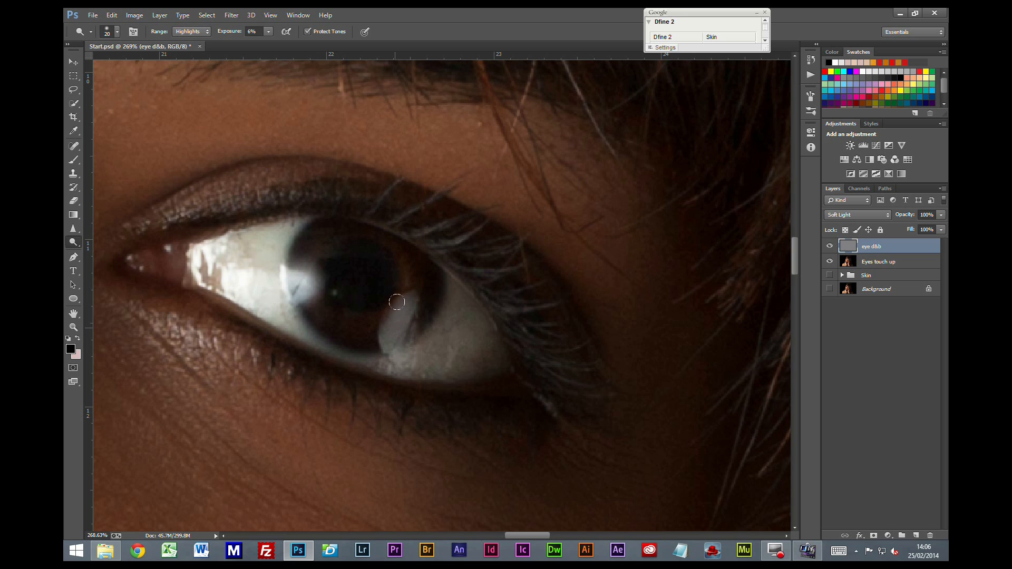
Compare both eyes with and without the dodge and burn by toggling the eye d&b layer's visibility.
{"action": "left_click_drag", "start_coordinate": [145, 251], "coordinate": [818, 327]}
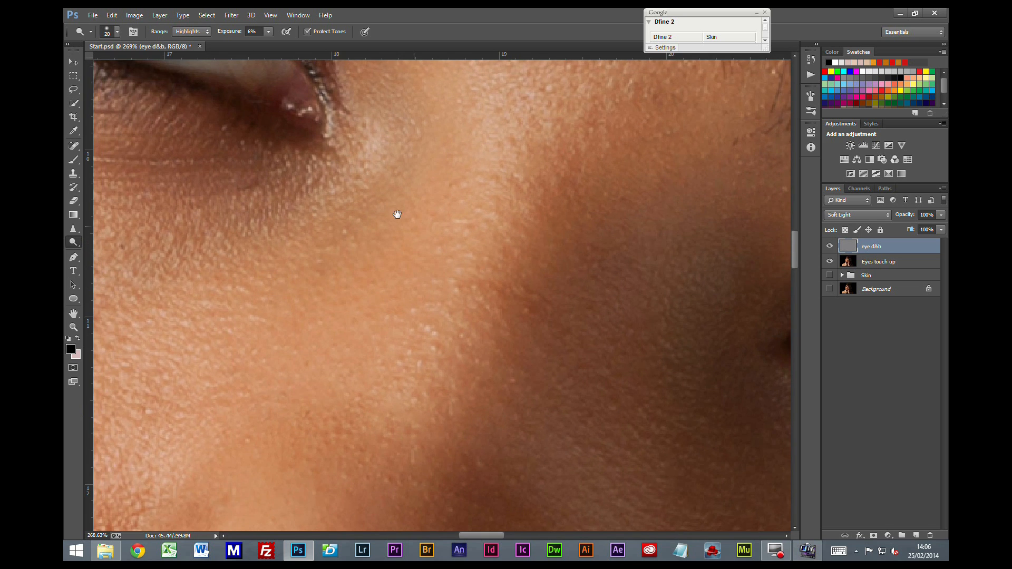
{"action": "left_click_drag", "start_coordinate": [387, 208], "coordinate": [650, 463]}
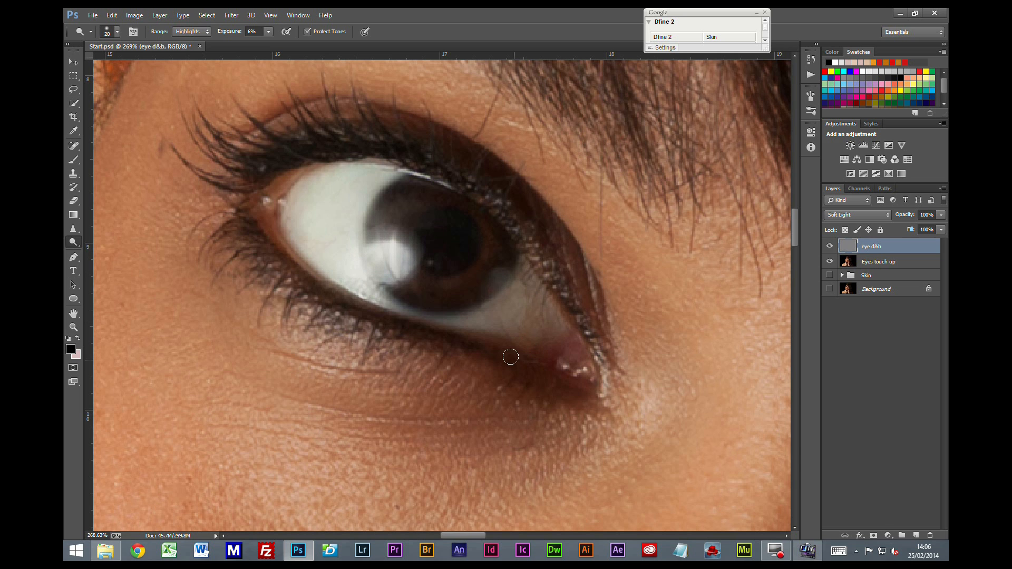
{"action": "left_click", "coordinate": [69, 61]}
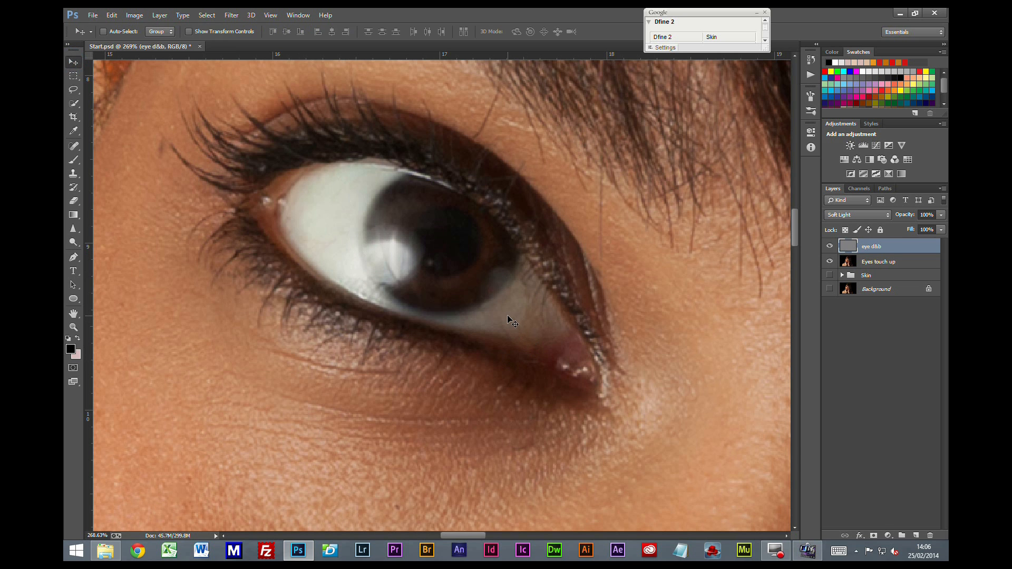
{"action": "scroll", "coordinate": [448, 299], "scroll_direction": "down", "scroll_amount": 5}
{"action": "scroll", "coordinate": [448, 299], "scroll_direction": "down", "scroll_amount": 3}
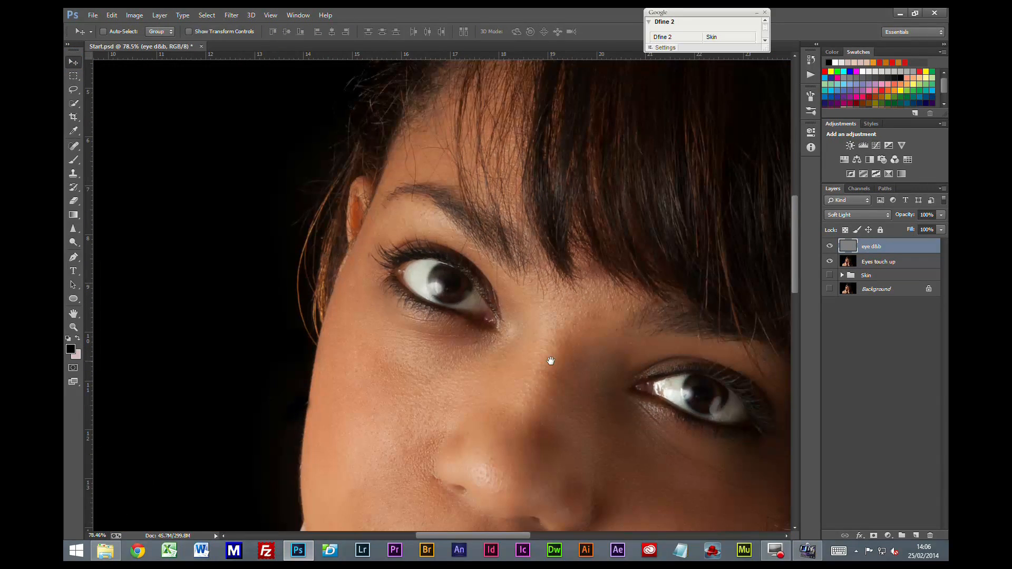
{"action": "left_click_drag", "start_coordinate": [551, 361], "coordinate": [339, 309]}
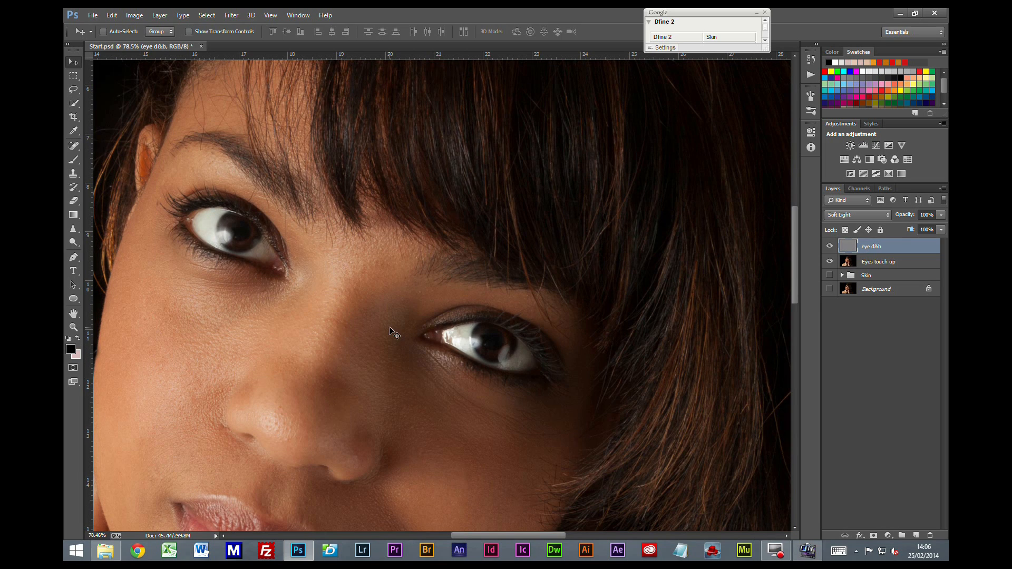
{"action": "left_click", "coordinate": [829, 246]}
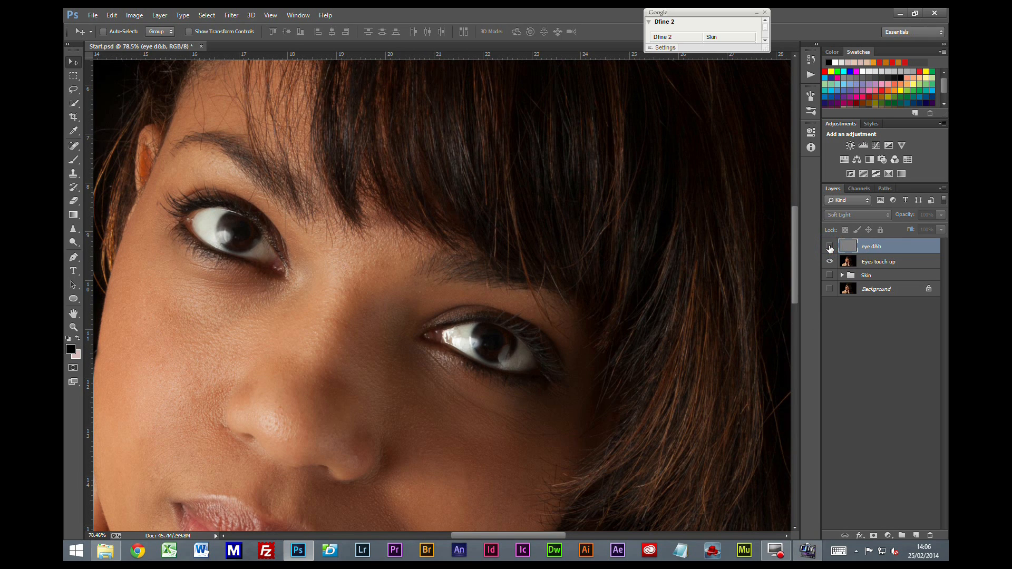
{"action": "left_click", "coordinate": [830, 246]}
{"action": "left_click", "coordinate": [829, 247]}
{"action": "left_click", "coordinate": [829, 246]}
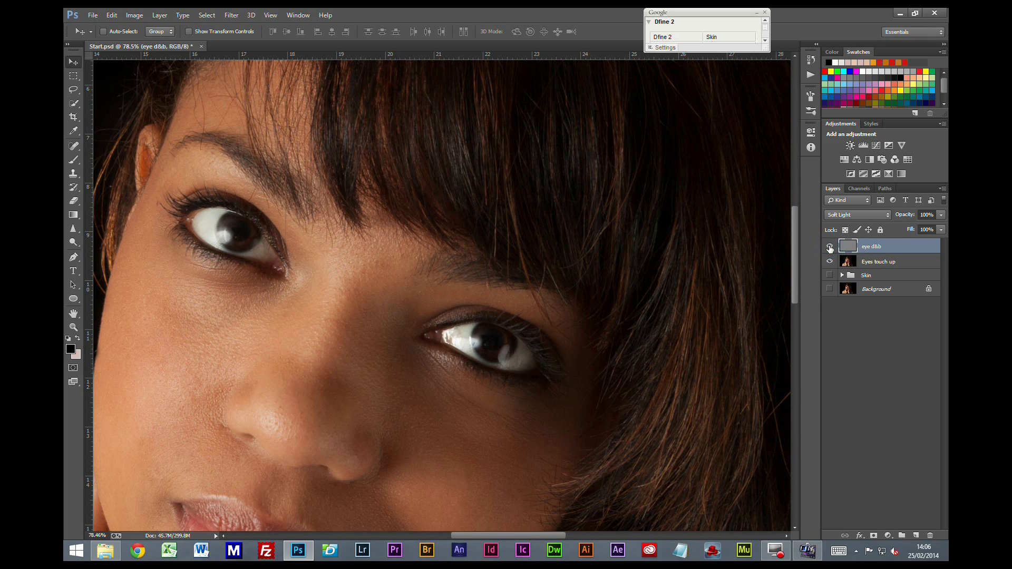
{"action": "left_click", "coordinate": [830, 246]}
{"action": "left_click", "coordinate": [830, 247]}
Merge the visible eye d&b and Eyes touch up layers into one layer and rename it "Eyes".
{"action": "key", "text": "ctrl+shift+e"}
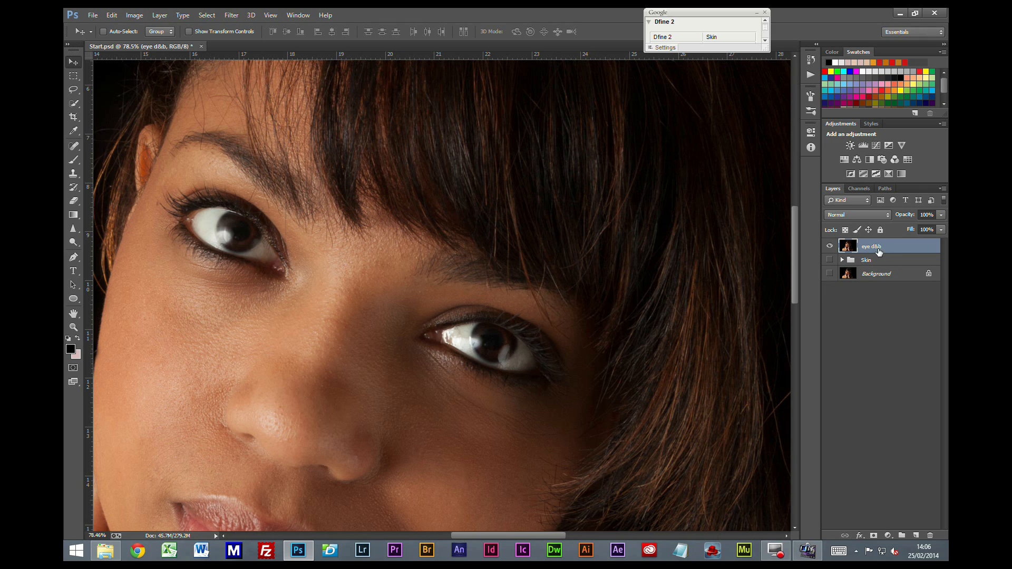
{"action": "double_click", "coordinate": [871, 248]}
{"action": "type", "text": "Eyes"}
{"action": "left_click", "coordinate": [896, 359]}
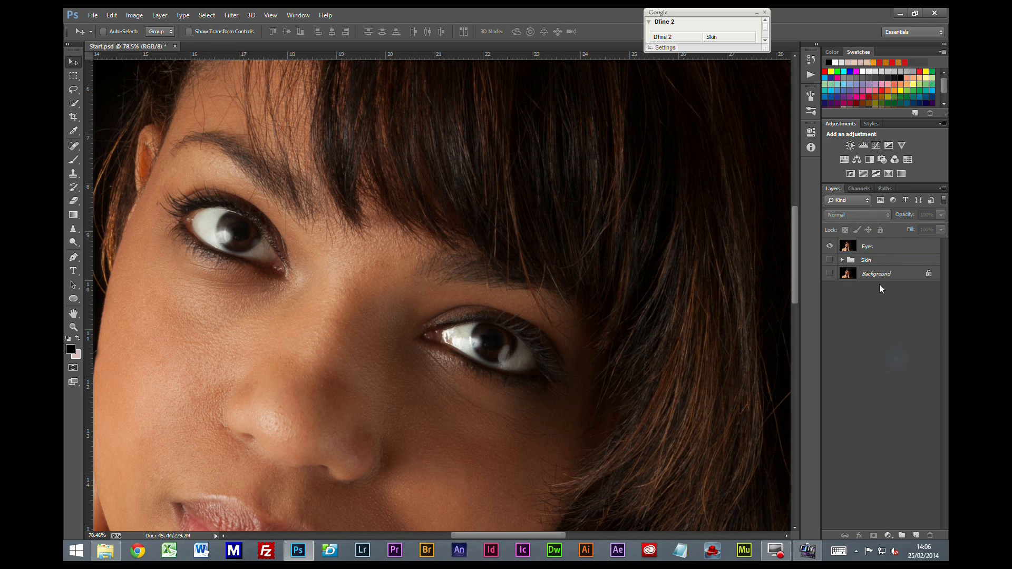
{"action": "left_click", "coordinate": [869, 250]}
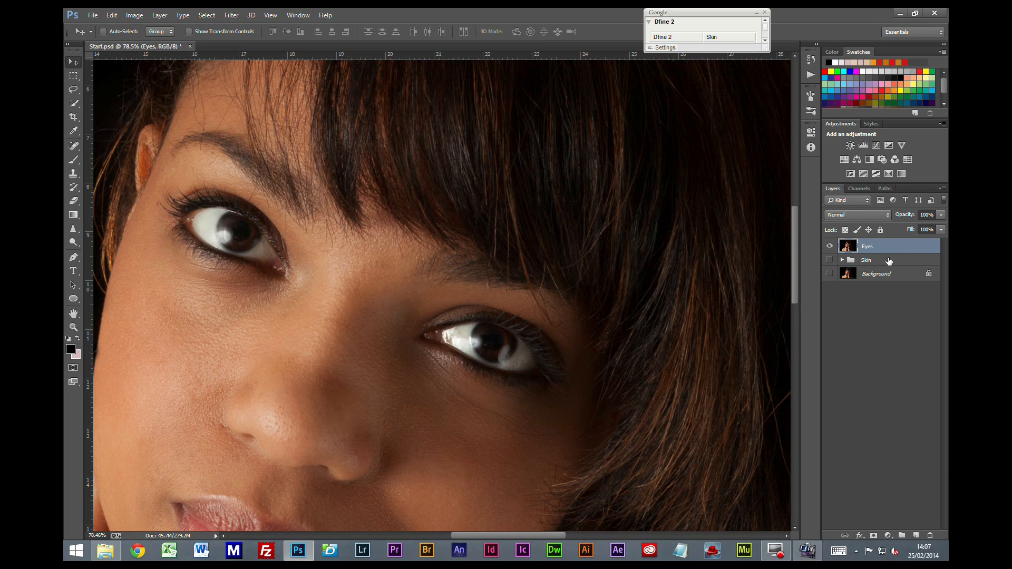
Duplicate the Eyes layer, set the copy's blend mode to Screen, and add a layer mask inverted to black.
{"action": "key", "text": "ctrl+j"}
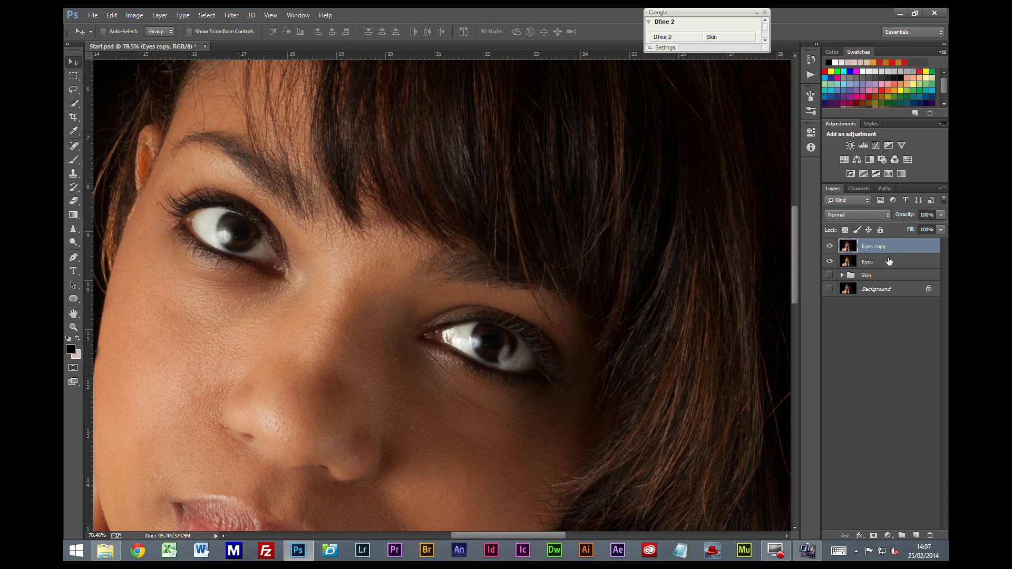
{"action": "left_click", "coordinate": [858, 217]}
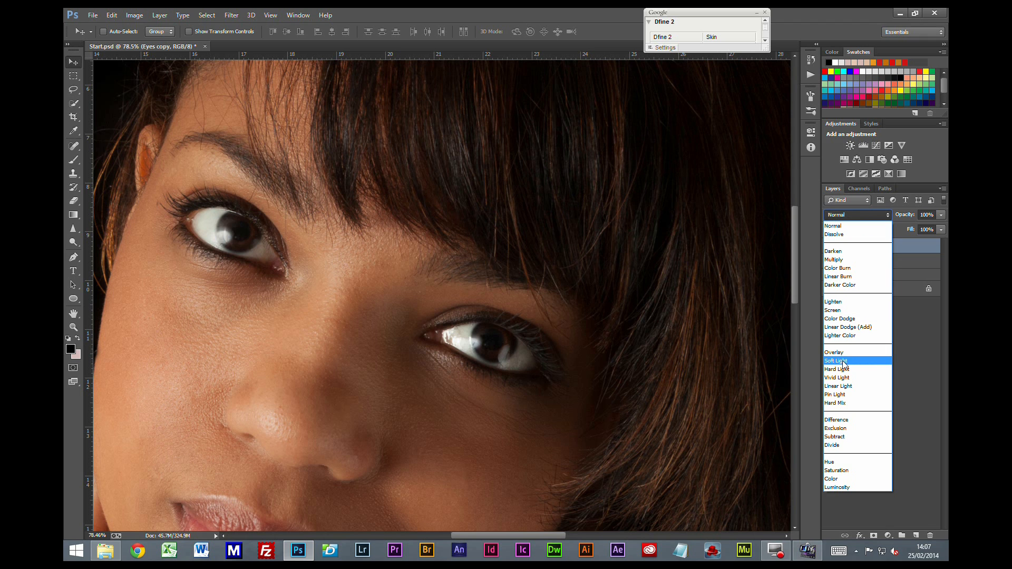
{"action": "left_click", "coordinate": [838, 310]}
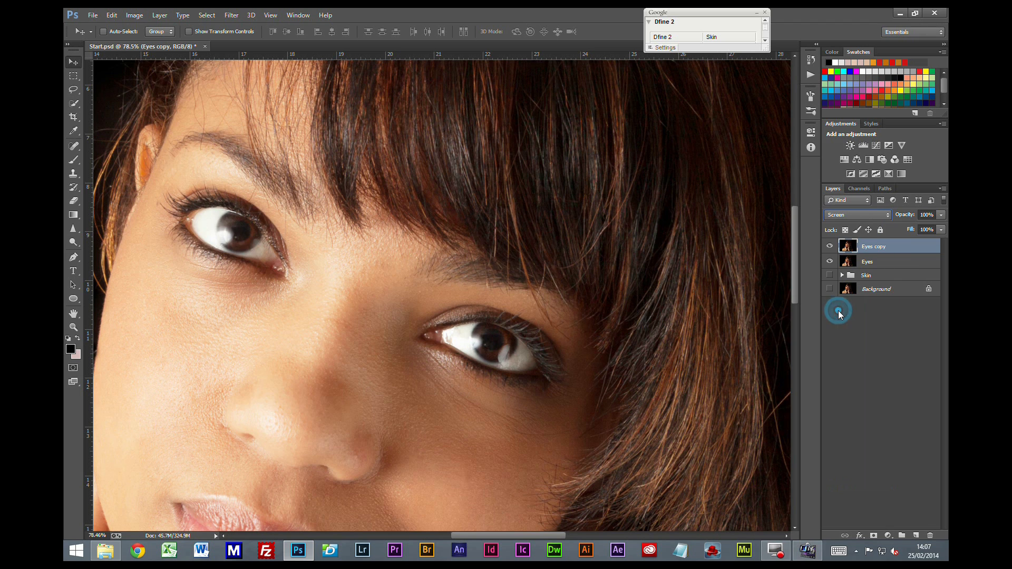
{"action": "left_click", "coordinate": [874, 536]}
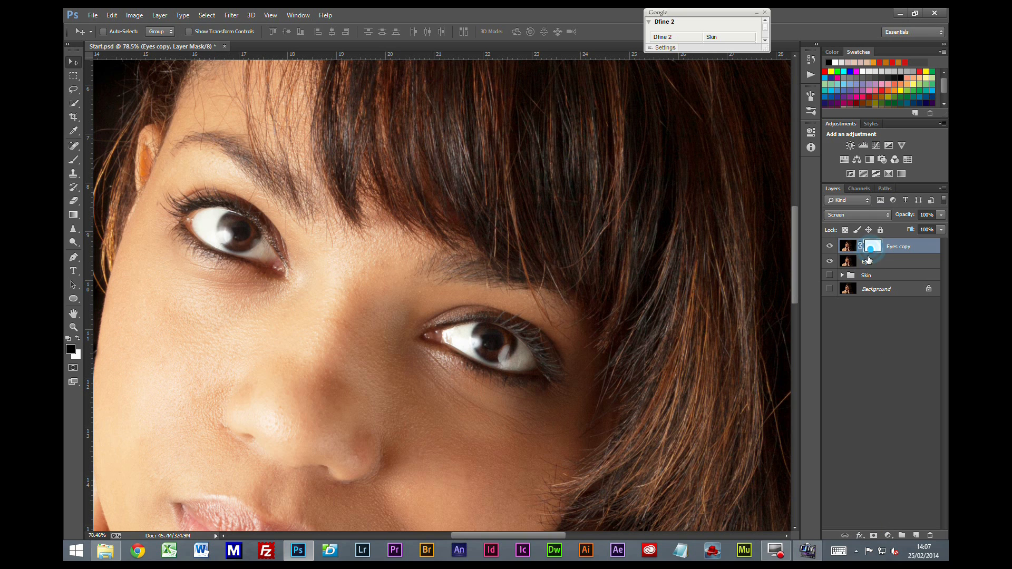
{"action": "key", "text": "ctrl+i"}
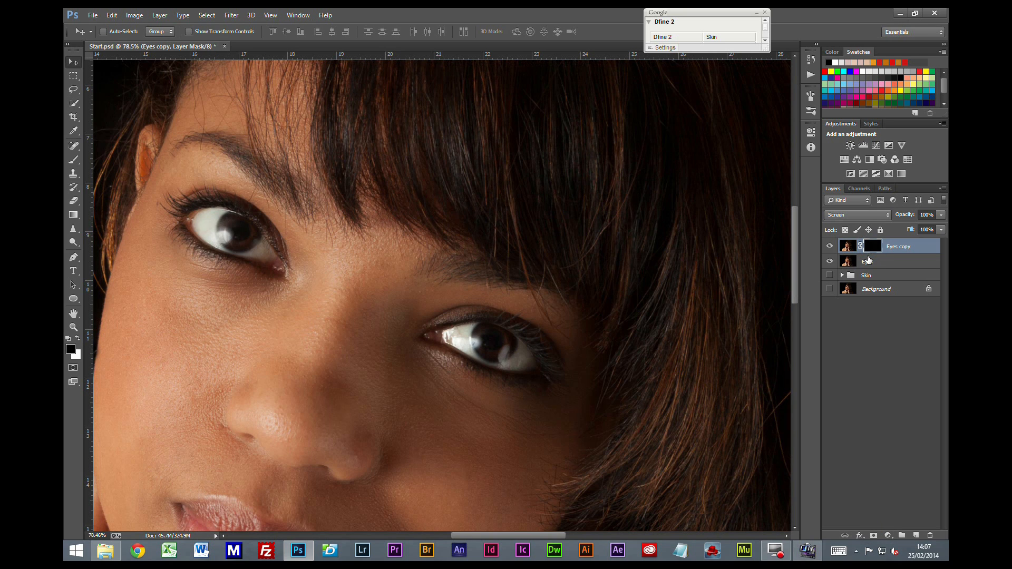
With a small white Brush at 100% opacity, paint on the mask to brighten the outer and lower white of the subject's left eye.
{"action": "key", "text": "b"}
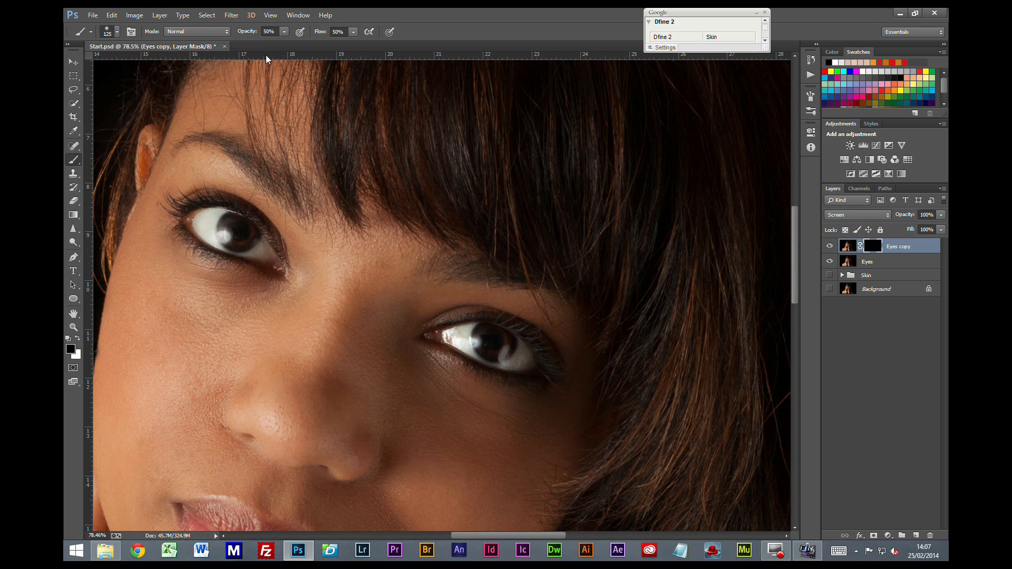
{"action": "left_click", "coordinate": [282, 32]}
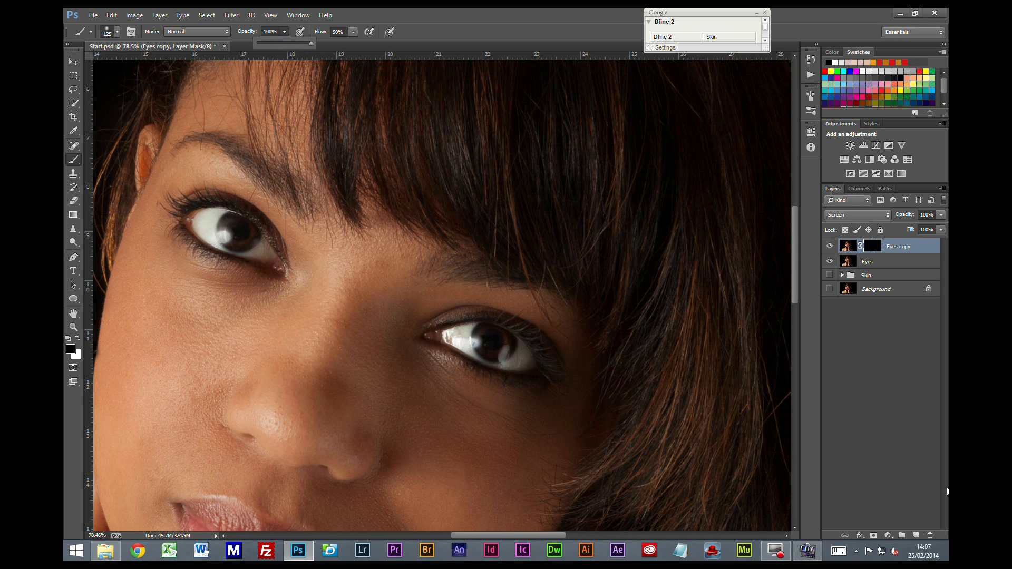
{"action": "scroll", "coordinate": [482, 359], "scroll_direction": "up", "scroll_amount": 7}
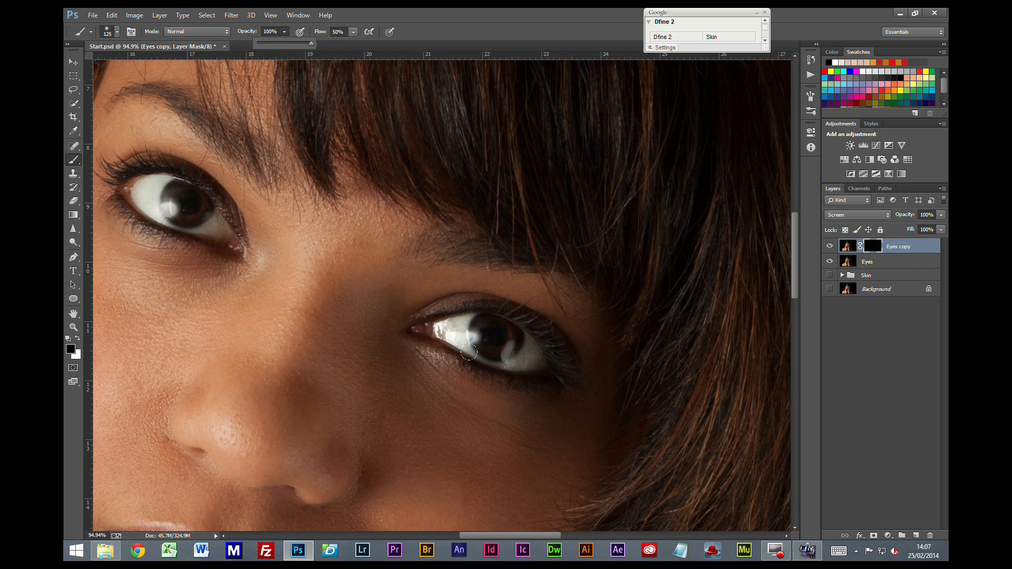
{"action": "scroll", "coordinate": [448, 337], "scroll_direction": "up", "scroll_amount": 2}
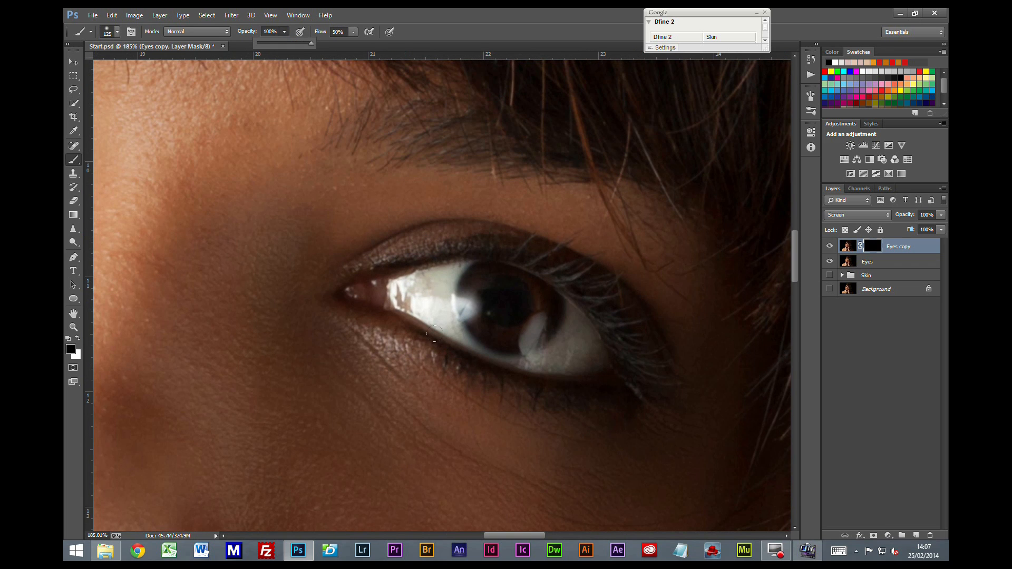
{"action": "left_click", "coordinate": [435, 334]}
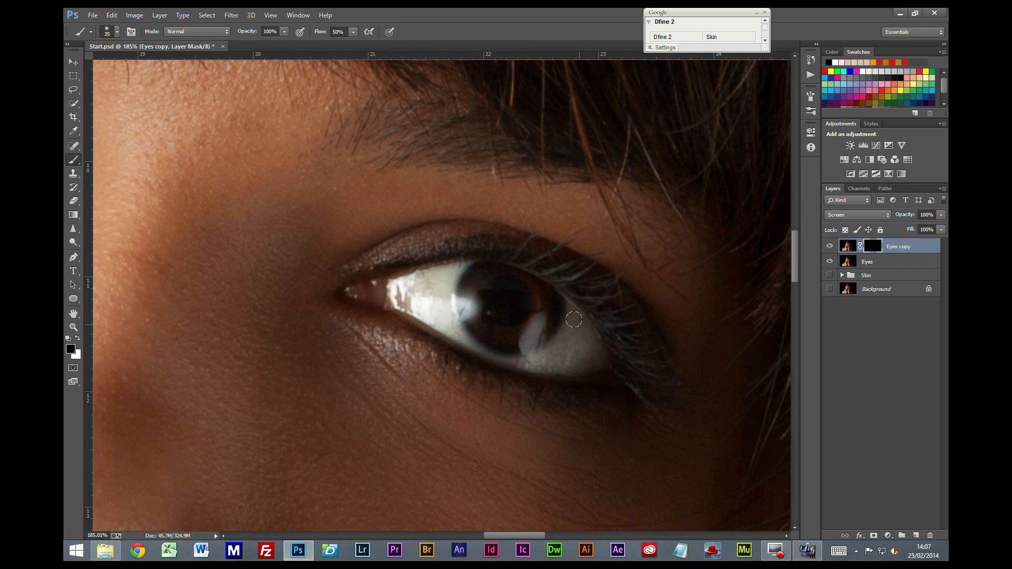
{"action": "left_click_drag", "start_coordinate": [574, 315], "coordinate": [591, 336]}
{"action": "mouse_move", "coordinate": [574, 317]}
{"action": "left_mouse_down"}
{"action": "mouse_move", "coordinate": [593, 350]}
{"action": "mouse_move", "coordinate": [583, 324]}
{"action": "mouse_move", "coordinate": [532, 362]}
{"action": "mouse_move", "coordinate": [596, 363]}
{"action": "mouse_move", "coordinate": [561, 361]}
{"action": "mouse_move", "coordinate": [576, 315]}
{"action": "mouse_move", "coordinate": [577, 324]}
{"action": "mouse_move", "coordinate": [516, 362]}
{"action": "mouse_move", "coordinate": [524, 361]}
{"action": "mouse_move", "coordinate": [477, 348]}
{"action": "mouse_move", "coordinate": [532, 366]}
{"action": "mouse_move", "coordinate": [599, 362]}
{"action": "left_mouse_up"}
{"action": "key", "text": "bracketleft"}
{"action": "key", "text": "bracketleft"}
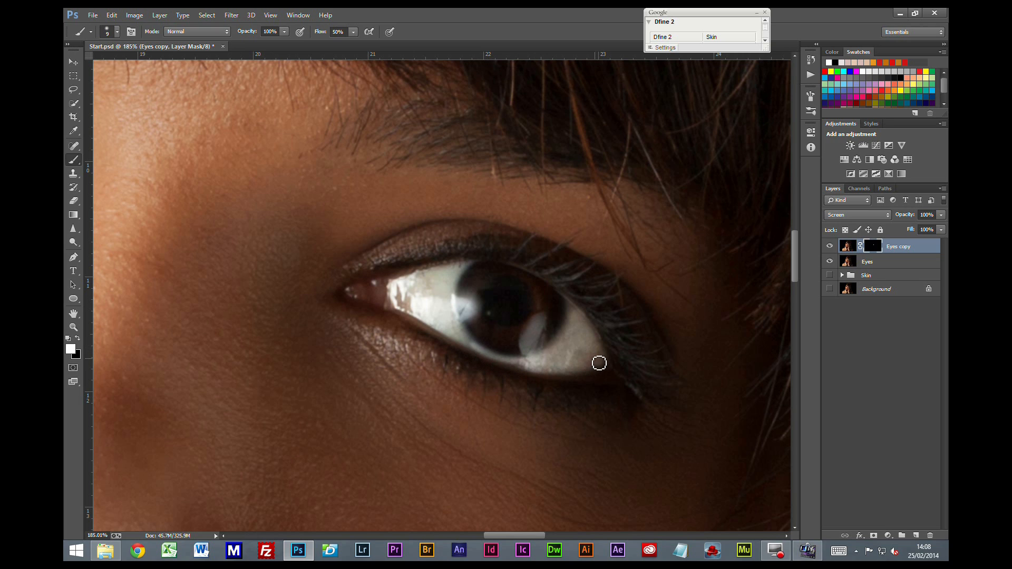
{"action": "mouse_move", "coordinate": [473, 353]}
{"action": "left_mouse_down"}
{"action": "mouse_move", "coordinate": [463, 334]}
{"action": "mouse_move", "coordinate": [470, 346]}
{"action": "left_mouse_up"}
Paint the mask over the lower and inner white of the subject's right eye, and set the Eyes copy layer's opacity to 14%.
{"action": "left_click_drag", "start_coordinate": [496, 534], "coordinate": [440, 550]}
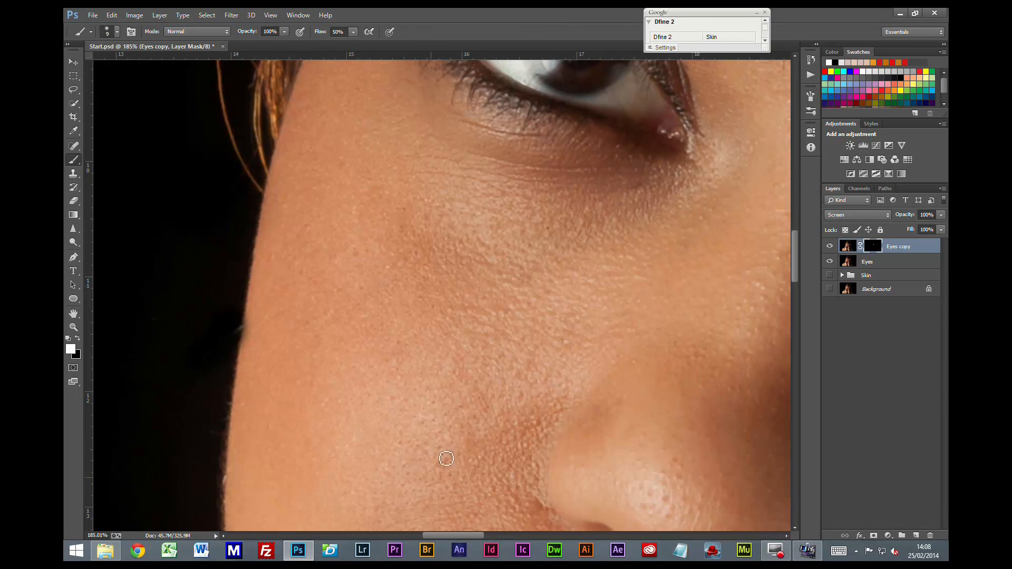
{"action": "left_click_drag", "start_coordinate": [594, 192], "coordinate": [418, 473]}
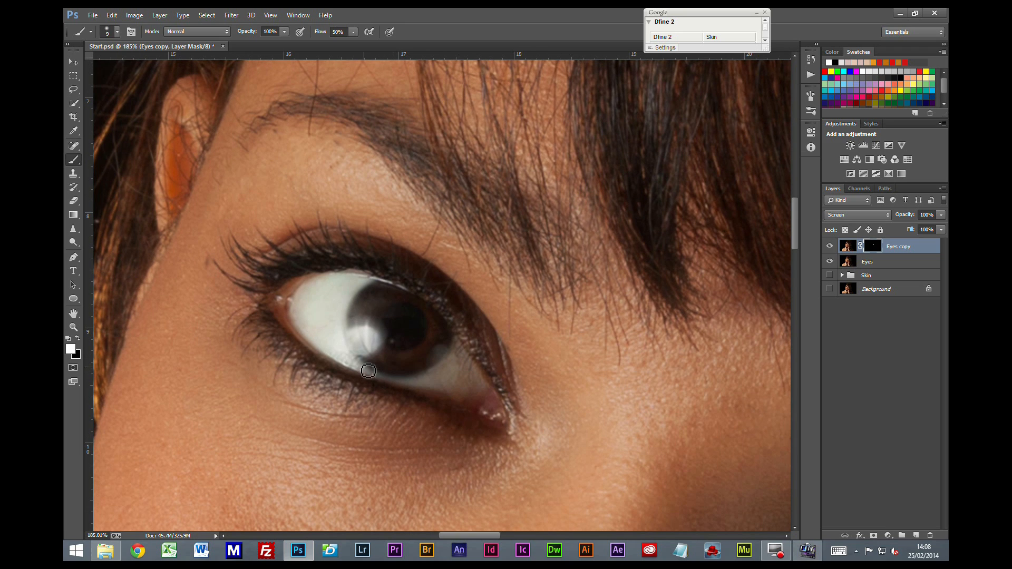
{"action": "mouse_move", "coordinate": [362, 369]}
{"action": "left_mouse_down"}
{"action": "mouse_move", "coordinate": [435, 389]}
{"action": "mouse_move", "coordinate": [420, 383]}
{"action": "mouse_move", "coordinate": [462, 356]}
{"action": "mouse_move", "coordinate": [482, 387]}
{"action": "mouse_move", "coordinate": [469, 401]}
{"action": "mouse_move", "coordinate": [436, 386]}
{"action": "mouse_move", "coordinate": [471, 387]}
{"action": "mouse_move", "coordinate": [469, 374]}
{"action": "mouse_move", "coordinate": [450, 384]}
{"action": "mouse_move", "coordinate": [456, 367]}
{"action": "mouse_move", "coordinate": [447, 378]}
{"action": "mouse_move", "coordinate": [466, 375]}
{"action": "mouse_move", "coordinate": [435, 387]}
{"action": "mouse_move", "coordinate": [461, 378]}
{"action": "left_mouse_up"}
{"action": "key", "text": "bracketright"}
{"action": "key", "text": "bracketright"}
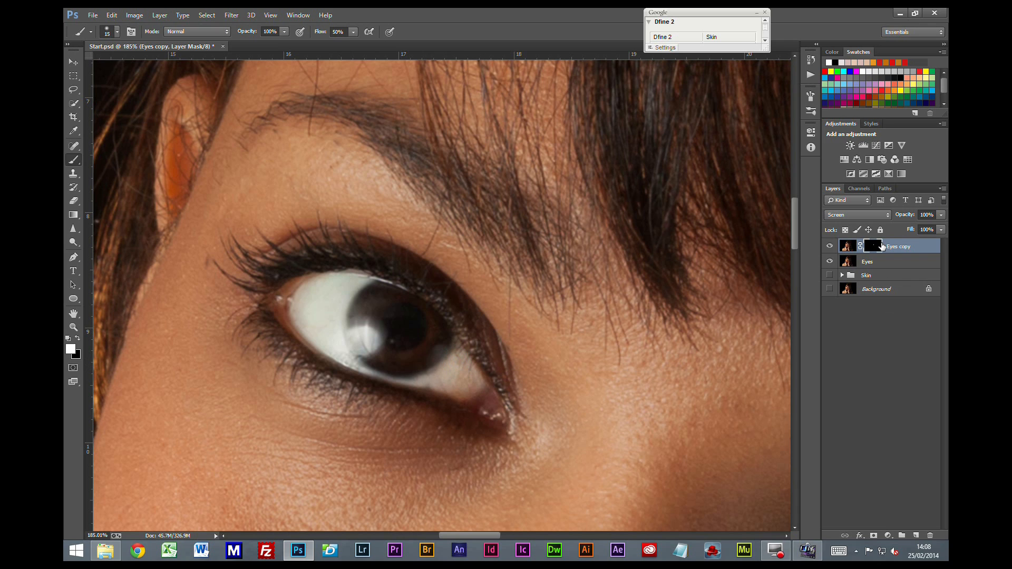
{"action": "left_click", "coordinate": [941, 230]}
{"action": "left_click_drag", "start_coordinate": [927, 227], "coordinate": [905, 233]}
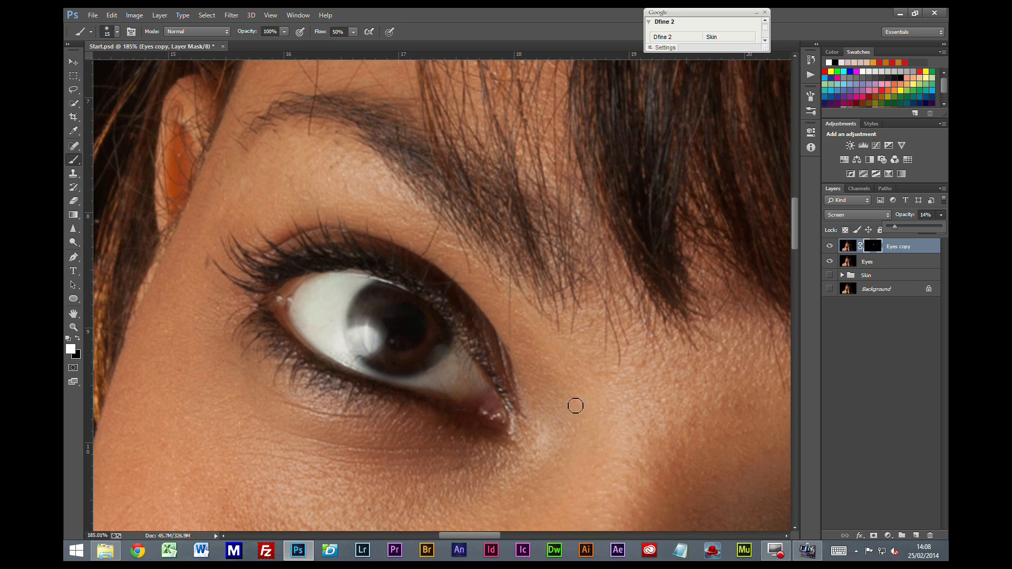
Compare the eyes with and without the Eyes copy layer by toggling its visibility, and merge it with the Eyes layer.
{"action": "scroll", "coordinate": [564, 409], "scroll_direction": "down", "scroll_amount": 4}
{"action": "scroll", "coordinate": [560, 410], "scroll_direction": "down", "scroll_amount": 6}
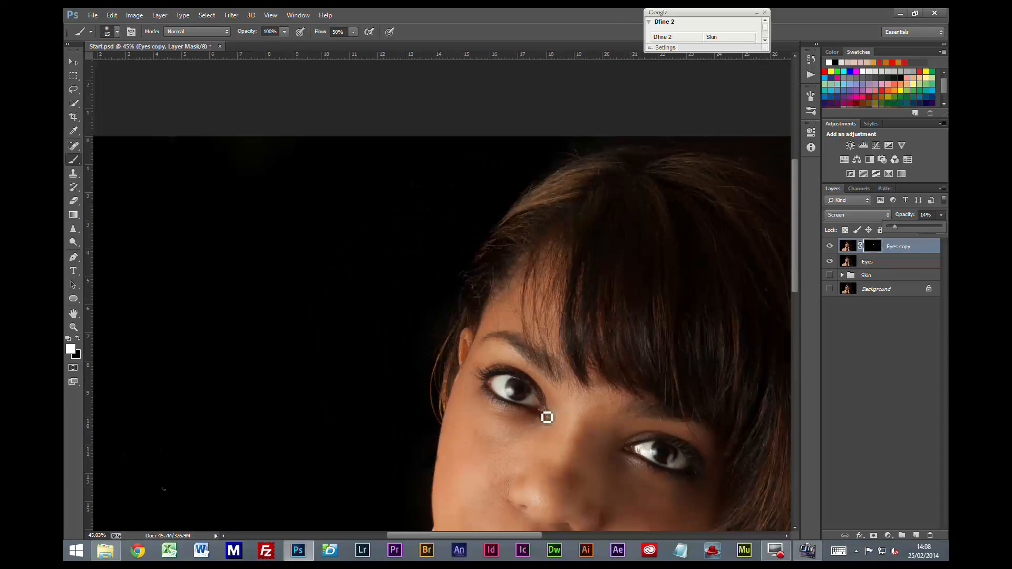
{"action": "scroll", "coordinate": [478, 289], "scroll_direction": "up", "scroll_amount": 2}
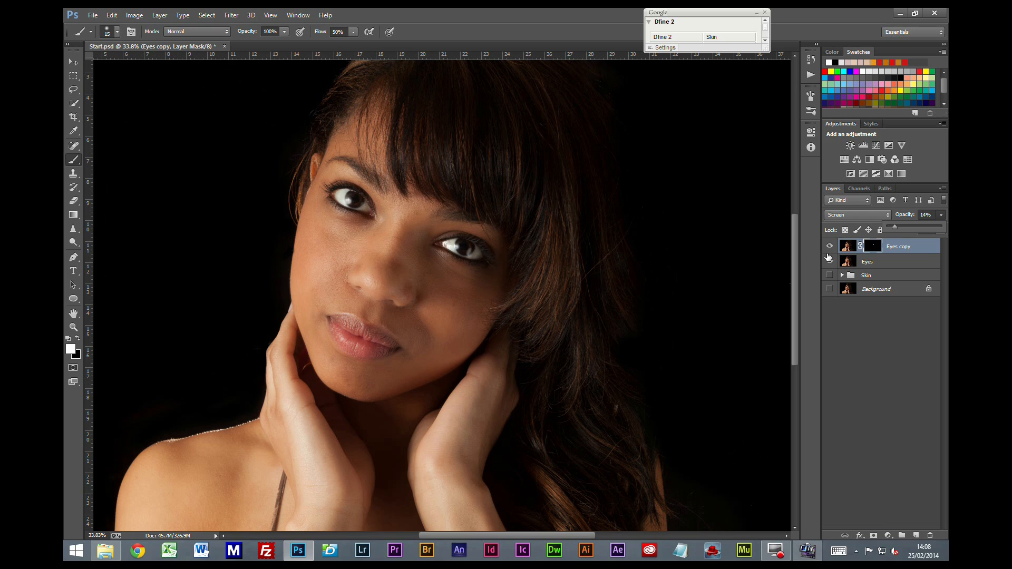
{"action": "left_click", "coordinate": [829, 247]}
{"action": "left_click", "coordinate": [829, 247]}
{"action": "left_click", "coordinate": [829, 247]}
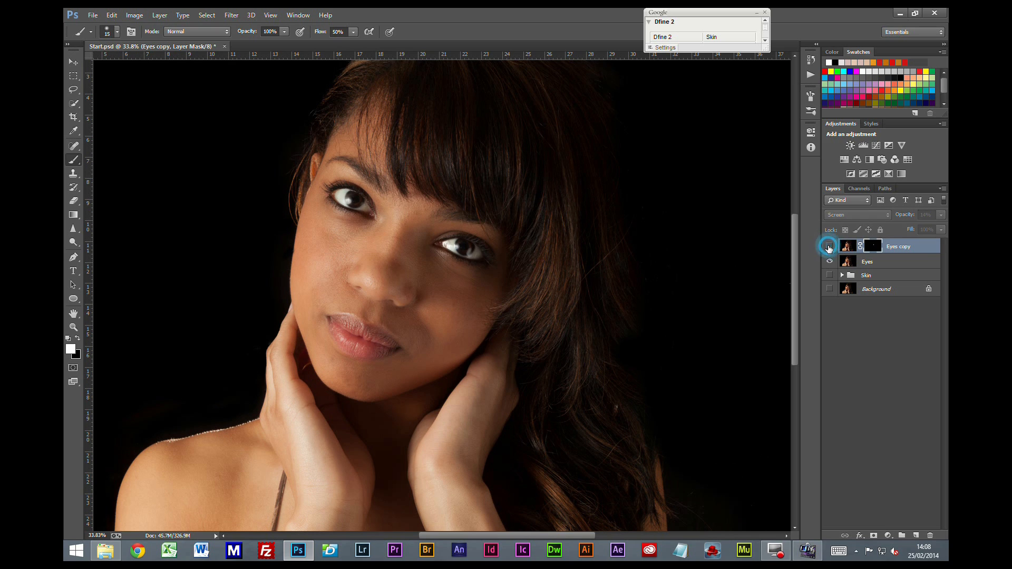
{"action": "left_click", "coordinate": [829, 247]}
{"action": "left_click", "coordinate": [829, 246]}
{"action": "left_click", "coordinate": [829, 246]}
{"action": "left_click", "coordinate": [829, 247]}
{"action": "left_click", "coordinate": [829, 247]}
{"action": "left_click", "coordinate": [829, 247]}
{"action": "left_click", "coordinate": [830, 248]}
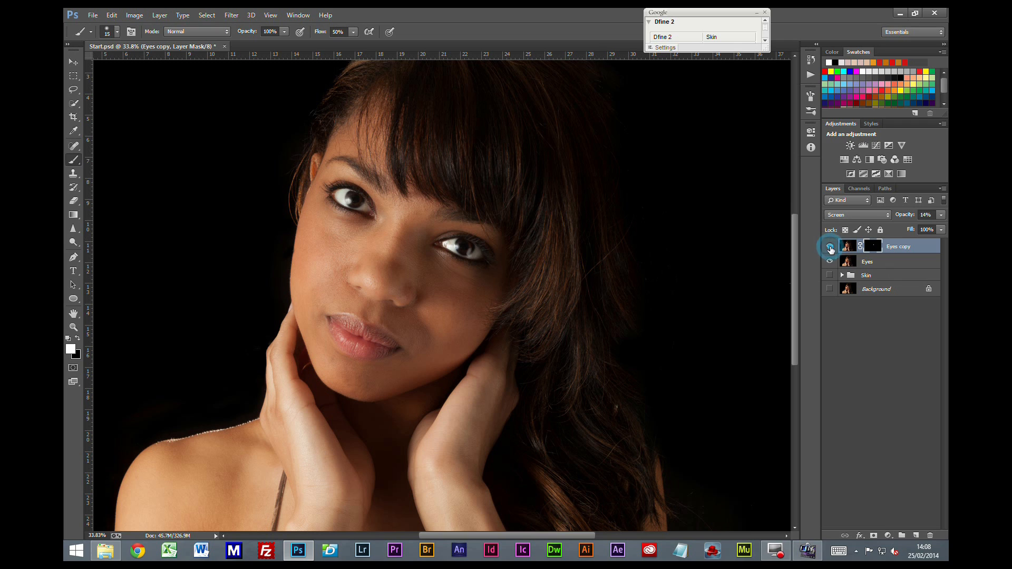
{"action": "left_click", "coordinate": [829, 247]}
{"action": "left_click", "coordinate": [829, 247]}
{"action": "left_click", "coordinate": [829, 247]}
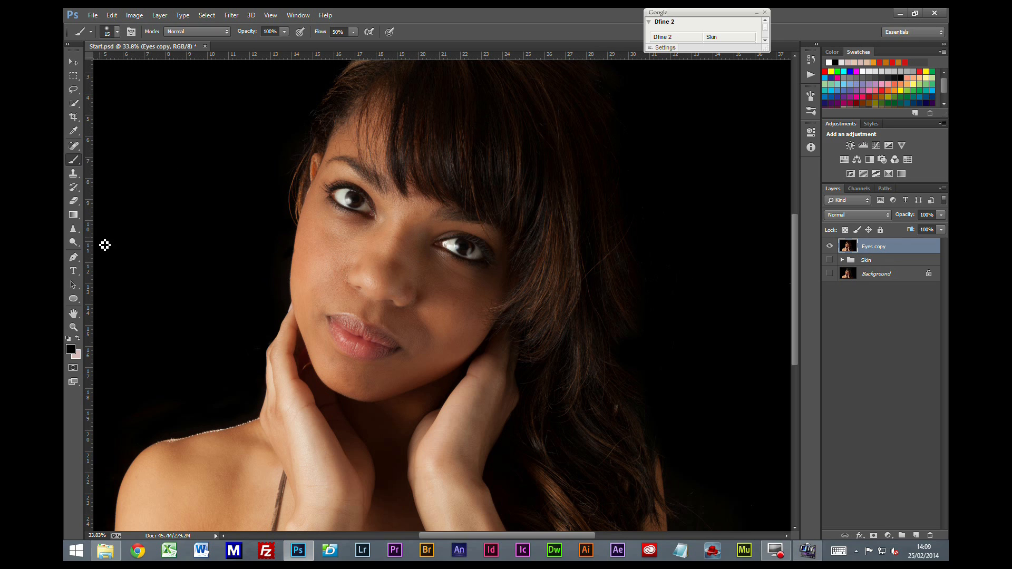
Duplicate the merged Eyes copy layer and sharpen the subject's left iris and reflections with a 100 px Sharpen tool at 50% strength.
{"action": "left_click", "coordinate": [73, 229]}
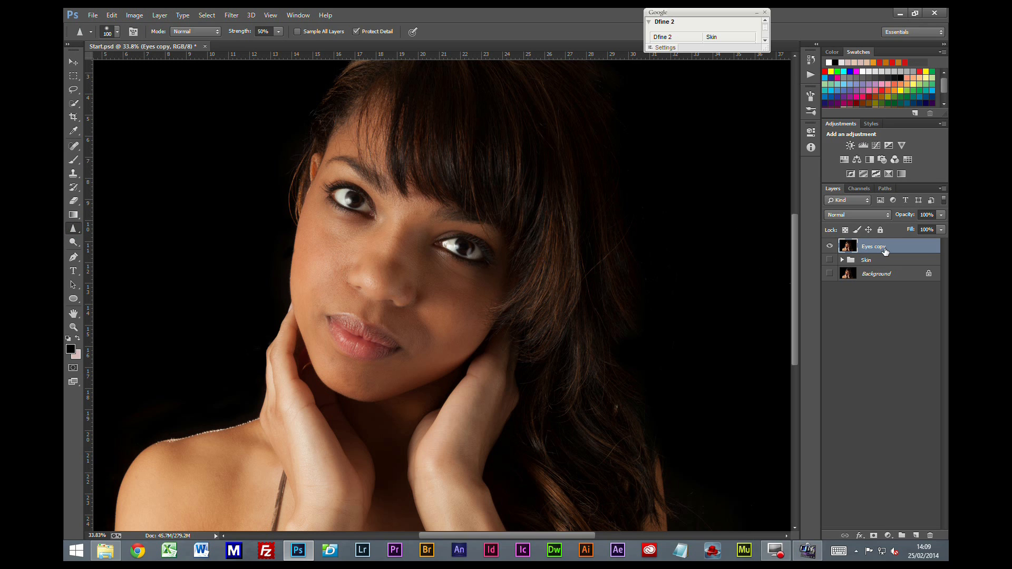
{"action": "key", "text": "ctrl+j"}
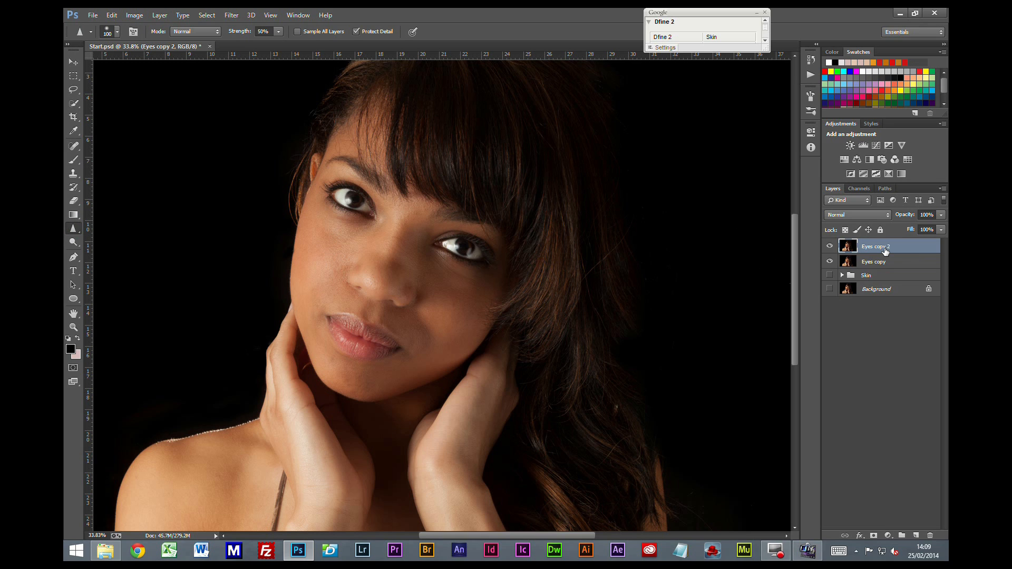
{"action": "scroll", "coordinate": [438, 258], "scroll_direction": "up", "scroll_amount": 10}
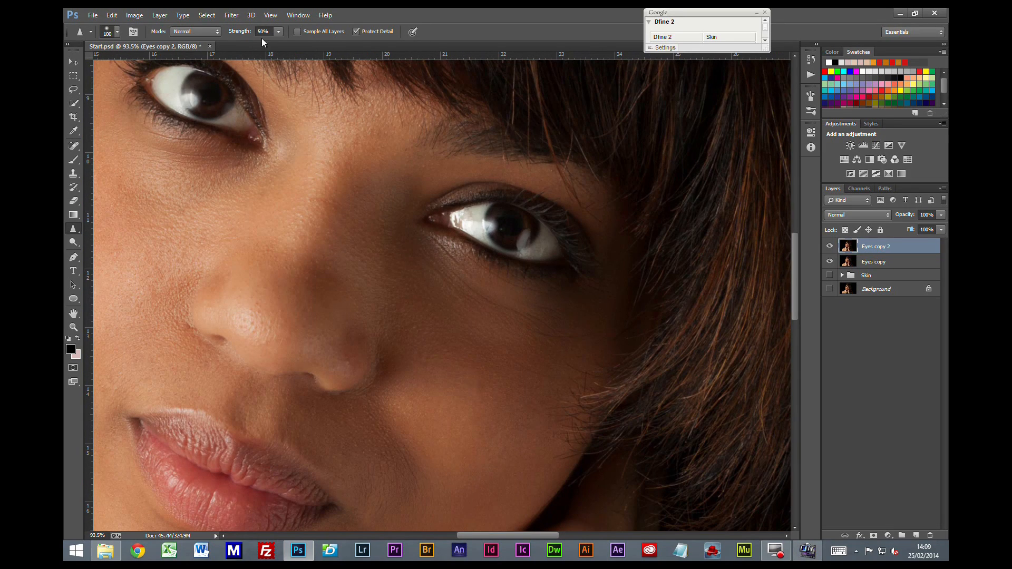
{"action": "left_click", "coordinate": [531, 231]}
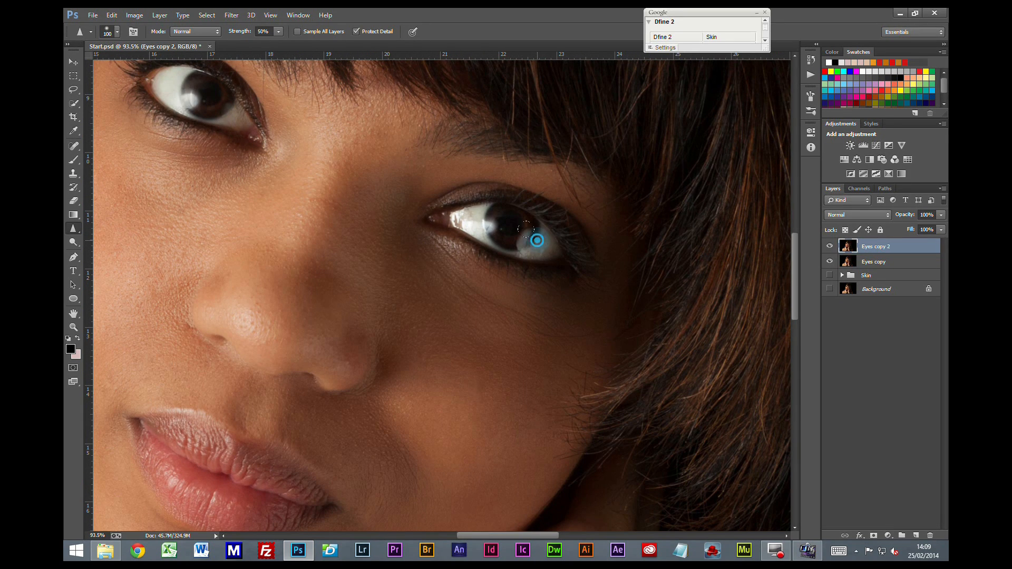
{"action": "left_click", "coordinate": [479, 217]}
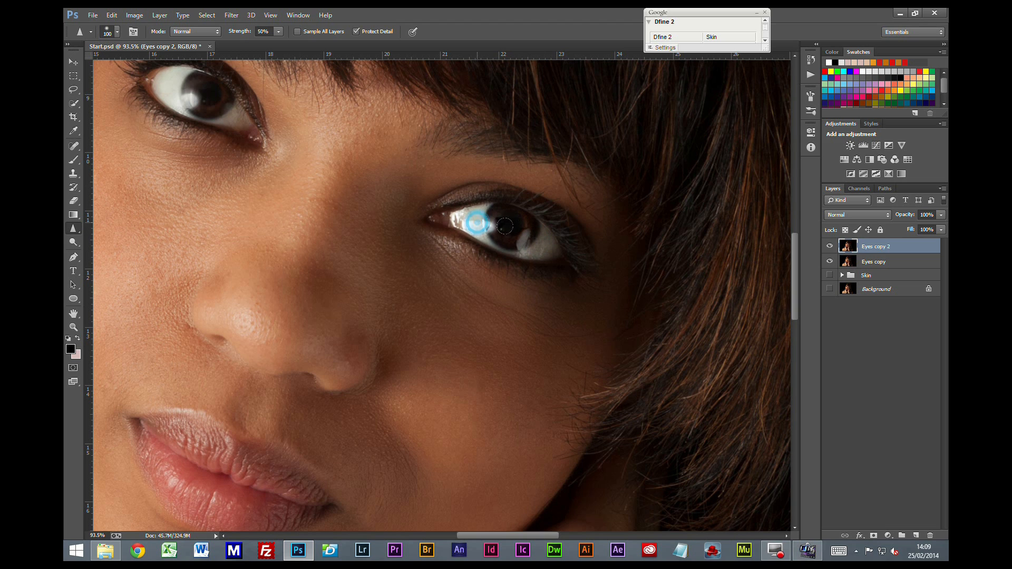
{"action": "left_click", "coordinate": [537, 241]}
Sharpen the iris of the subject's right eye, undoing the last pass and repeating it over the reflection and pupil.
{"action": "left_click_drag", "start_coordinate": [197, 135], "coordinate": [275, 219]}
{"action": "left_click", "coordinate": [302, 196]}
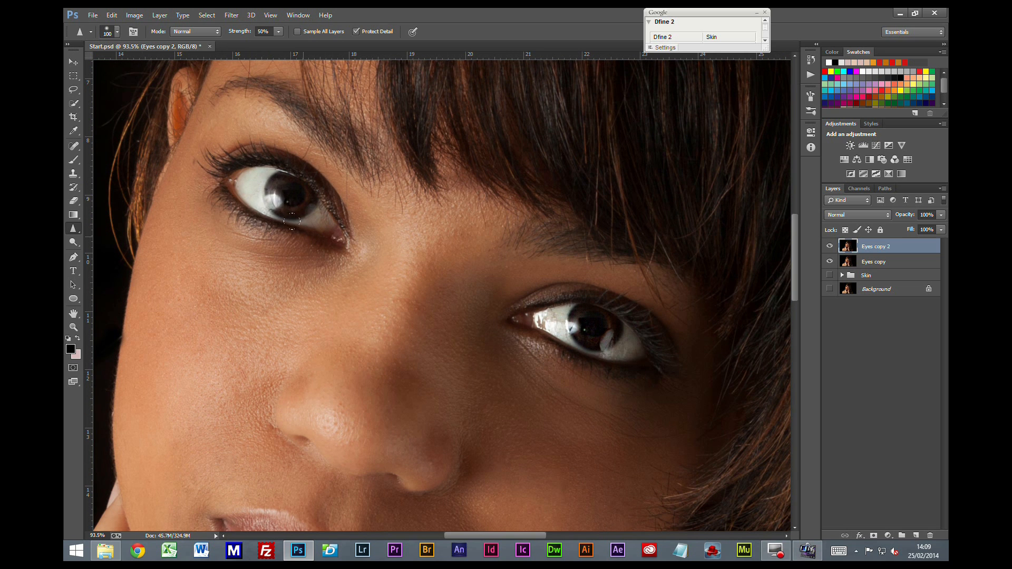
{"action": "left_click", "coordinate": [285, 198]}
{"action": "scroll", "coordinate": [272, 193], "scroll_direction": "up", "scroll_amount": 3}
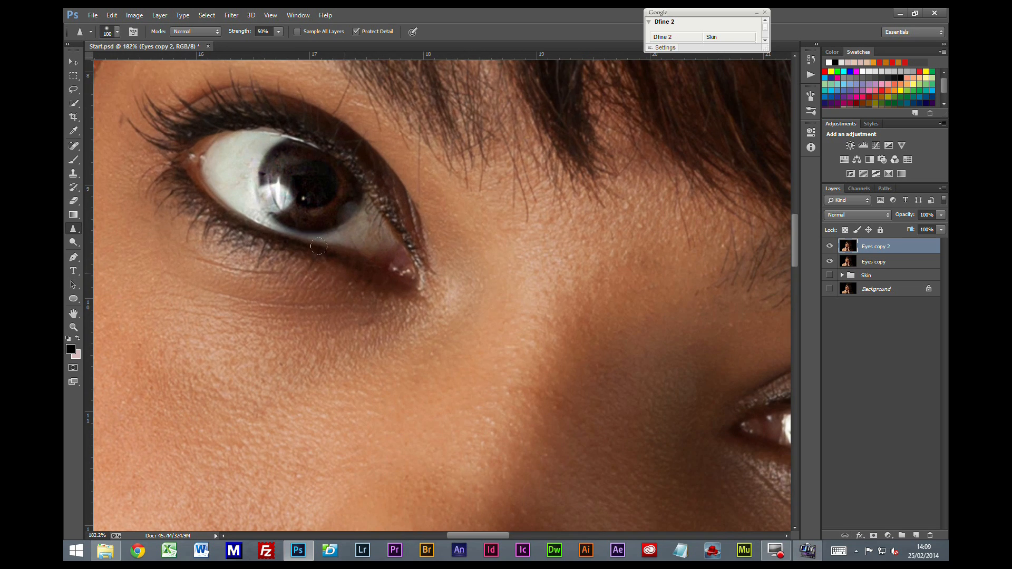
{"action": "key", "text": "ctrl+z"}
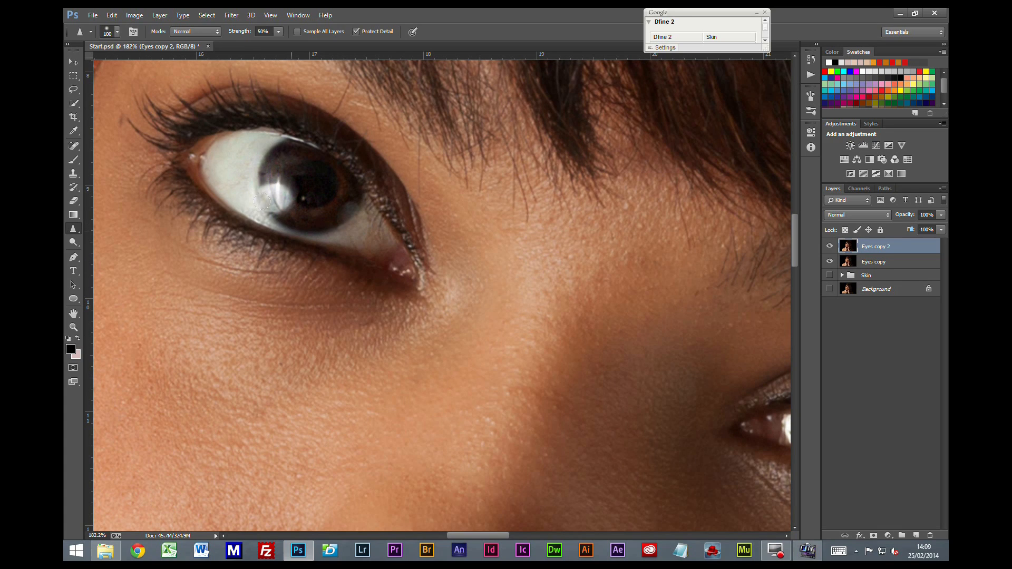
{"action": "left_click_drag", "start_coordinate": [274, 158], "coordinate": [320, 204]}
Compare the whole face with and without the eye sharpening by toggling the Eyes copy 2 layer's visibility.
{"action": "scroll", "coordinate": [396, 315], "scroll_direction": "down", "scroll_amount": 10}
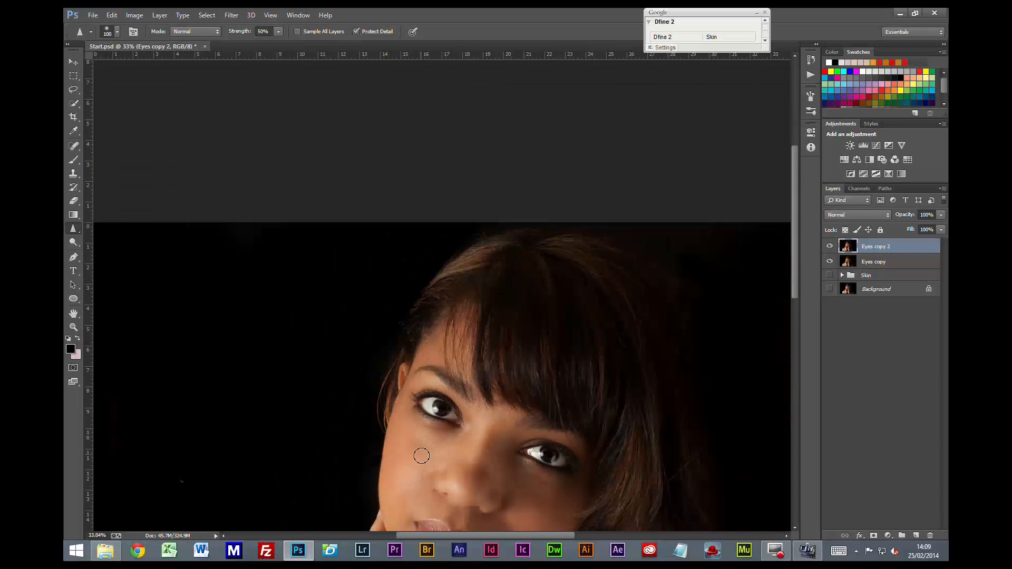
{"action": "scroll", "coordinate": [421, 456], "scroll_direction": "down", "scroll_amount": 1}
{"action": "scroll", "coordinate": [422, 456], "scroll_direction": "up", "scroll_amount": 1}
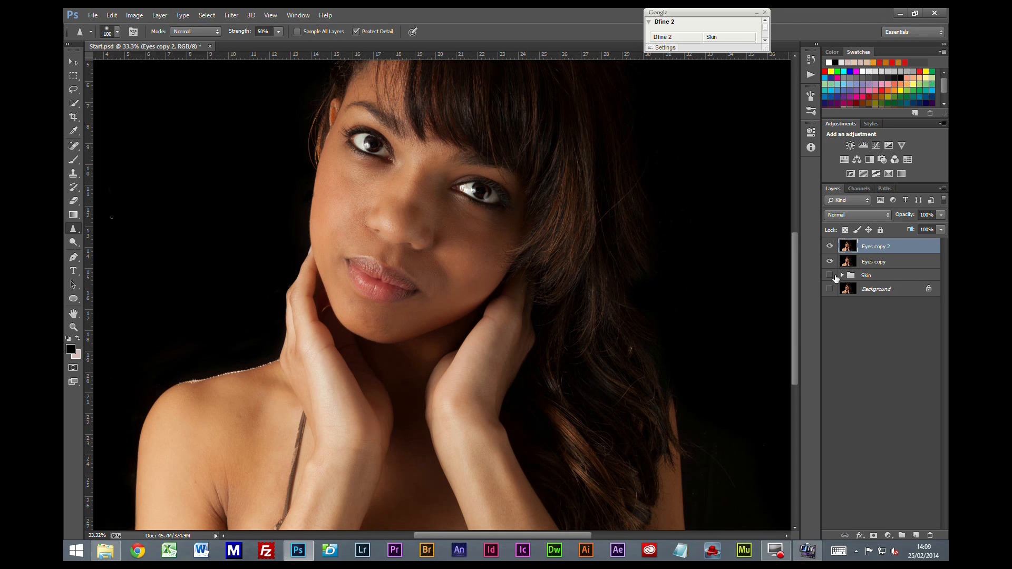
{"action": "left_click_drag", "start_coordinate": [792, 325], "coordinate": [792, 286]}
{"action": "scroll", "coordinate": [678, 359], "scroll_direction": "up", "scroll_amount": 1}
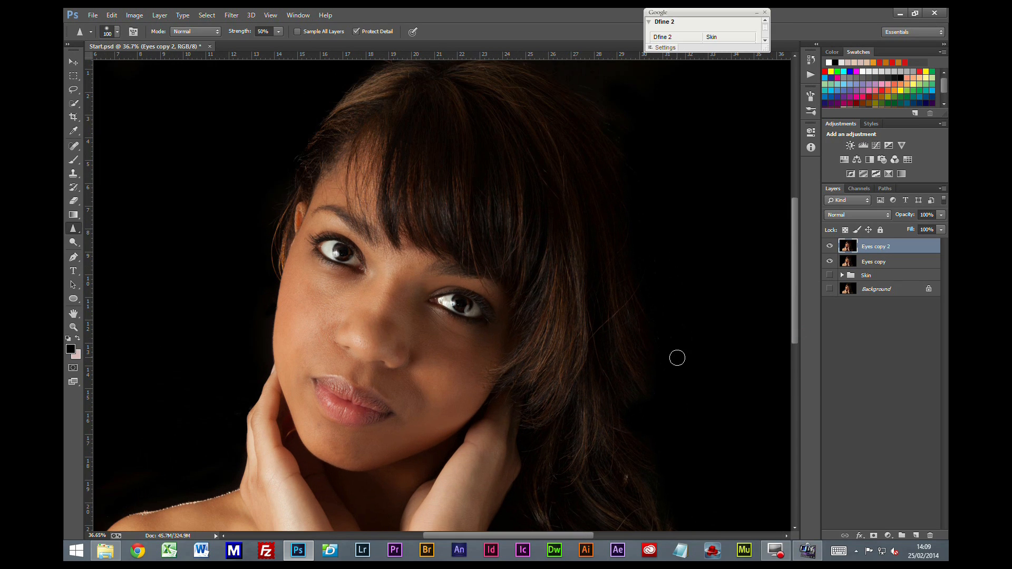
{"action": "left_click", "coordinate": [830, 246]}
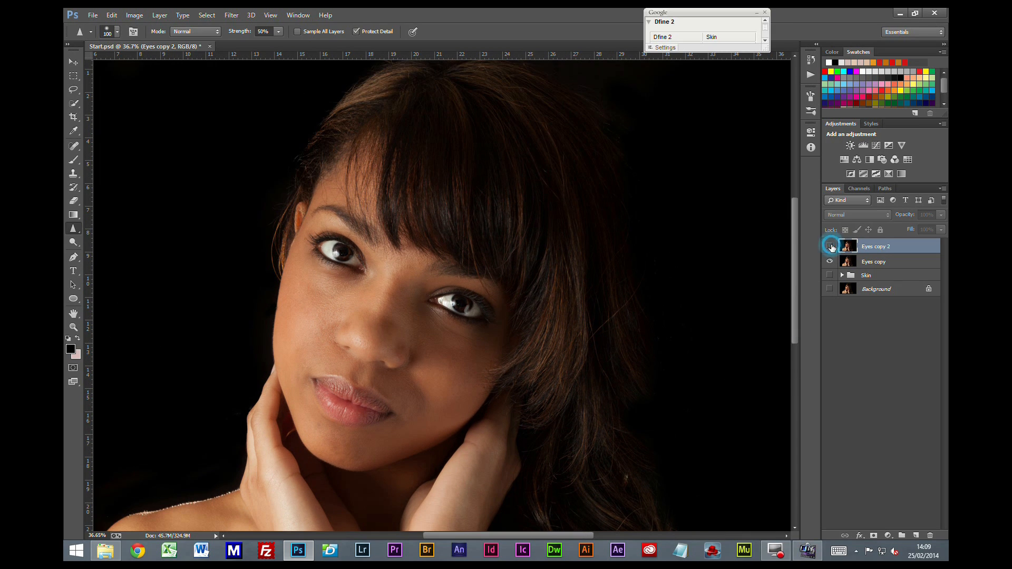
{"action": "left_click", "coordinate": [830, 246]}
{"action": "left_click", "coordinate": [830, 247]}
{"action": "left_click", "coordinate": [830, 246]}
{"action": "left_click", "coordinate": [830, 247]}
{"action": "left_click", "coordinate": [830, 247]}
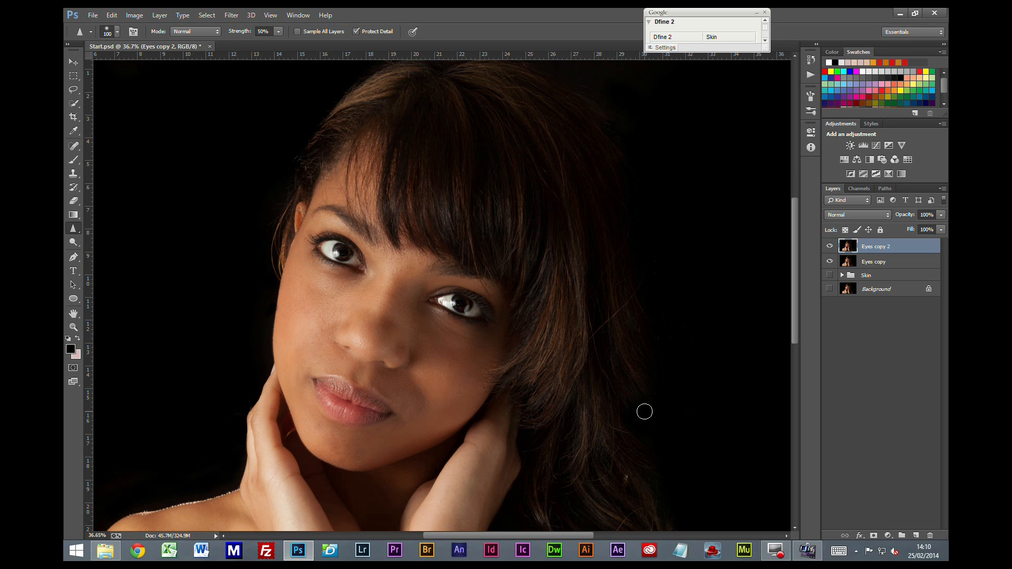
Lower the Eyes copy 2 layer's opacity to 86% and compare the eyes with and without the layer.
{"action": "left_click", "coordinate": [940, 215]}
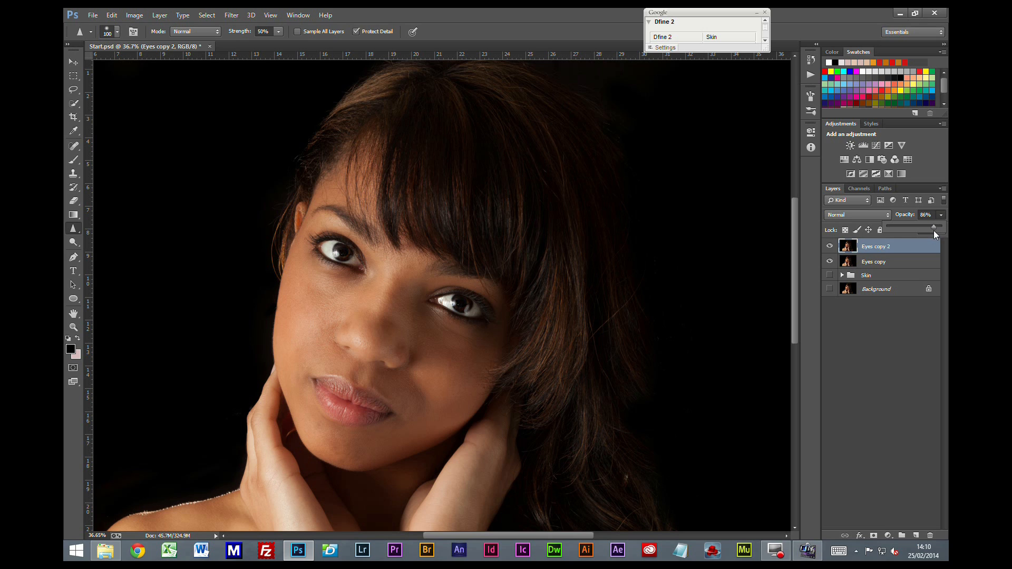
{"action": "left_click", "coordinate": [831, 247]}
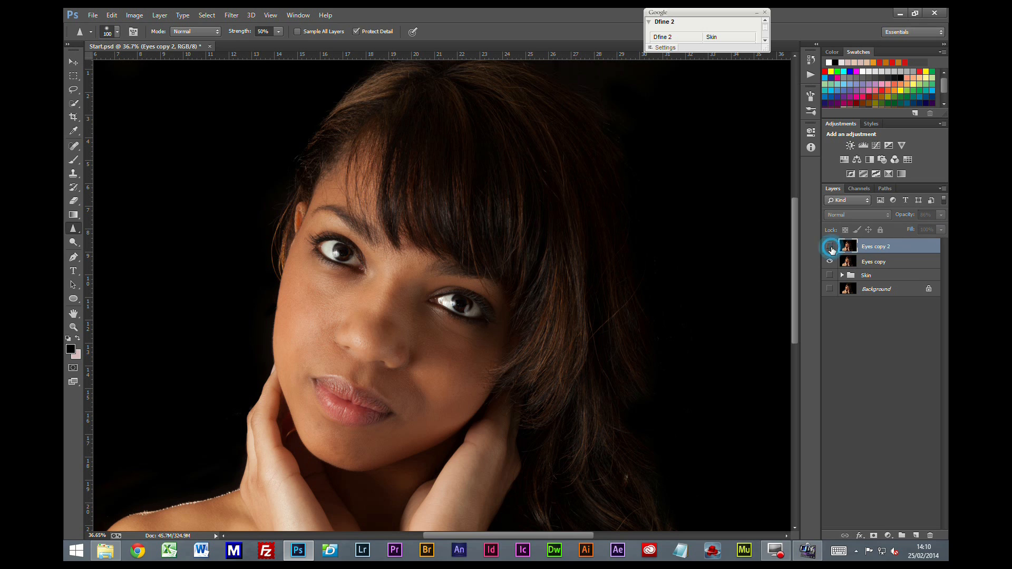
{"action": "left_click", "coordinate": [831, 247]}
Examine the sharpened eyes in the whole portrait and close up to judge how strong the effect looks.
{"action": "scroll", "coordinate": [457, 295], "scroll_direction": "down", "scroll_amount": 11}
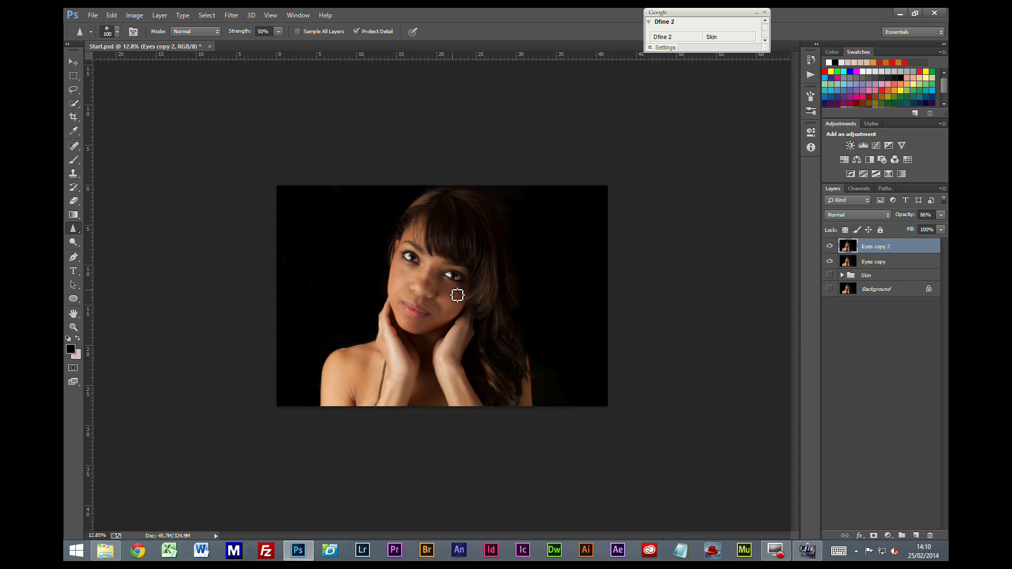
{"action": "scroll", "coordinate": [458, 295], "scroll_direction": "down", "scroll_amount": 2}
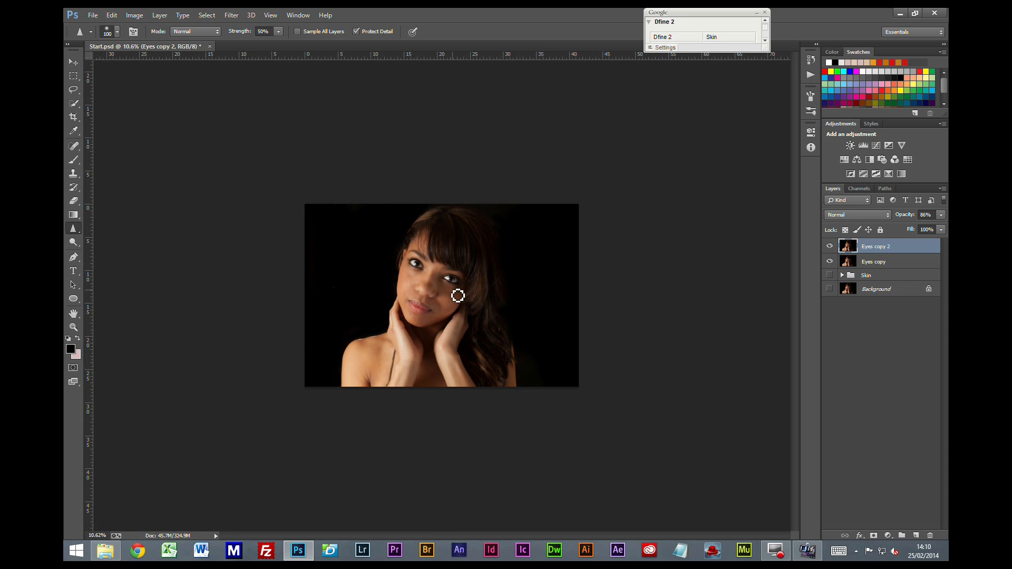
{"action": "scroll", "coordinate": [458, 295], "scroll_direction": "up", "scroll_amount": 1}
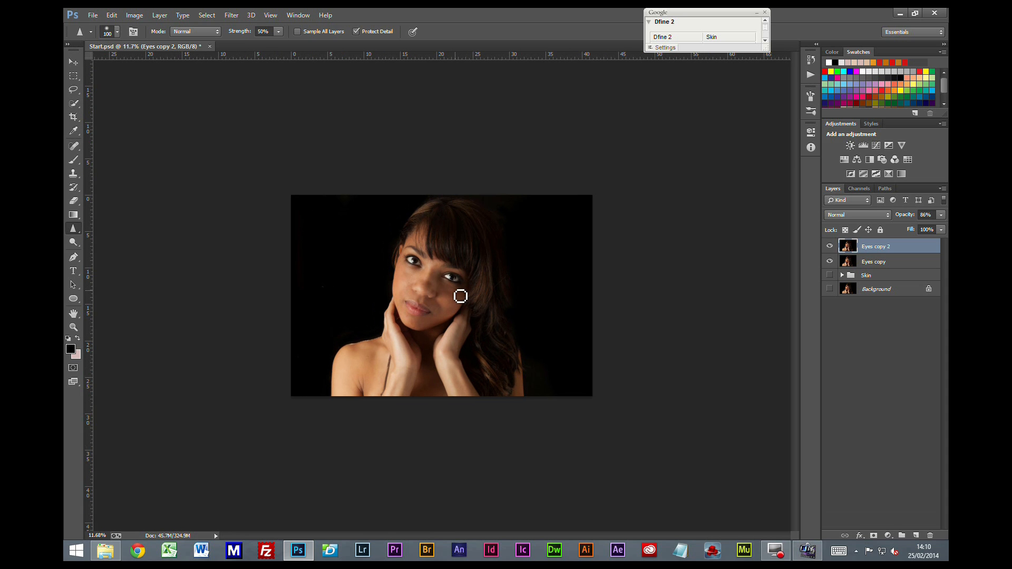
{"action": "scroll", "coordinate": [457, 296], "scroll_direction": "up", "scroll_amount": 2}
{"action": "scroll", "coordinate": [459, 295], "scroll_direction": "up", "scroll_amount": 1}
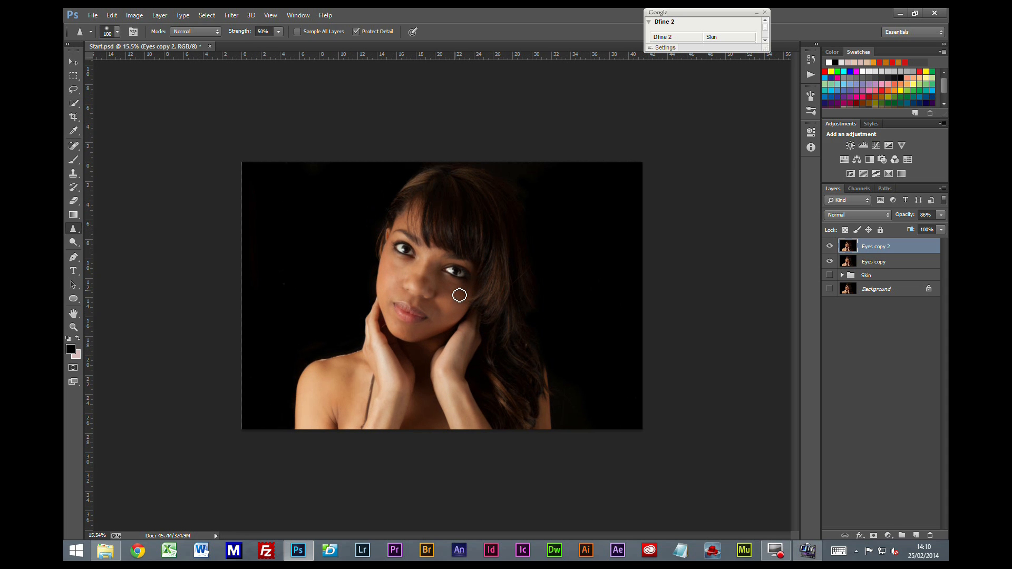
{"action": "scroll", "coordinate": [459, 295], "scroll_direction": "up", "scroll_amount": 6}
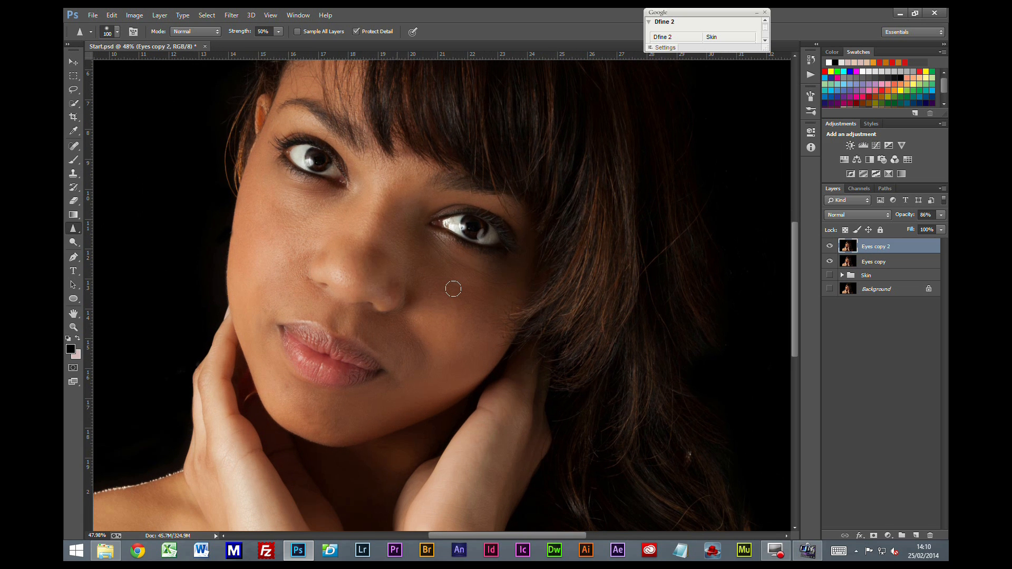
{"action": "scroll", "coordinate": [455, 290], "scroll_direction": "down", "scroll_amount": 5}
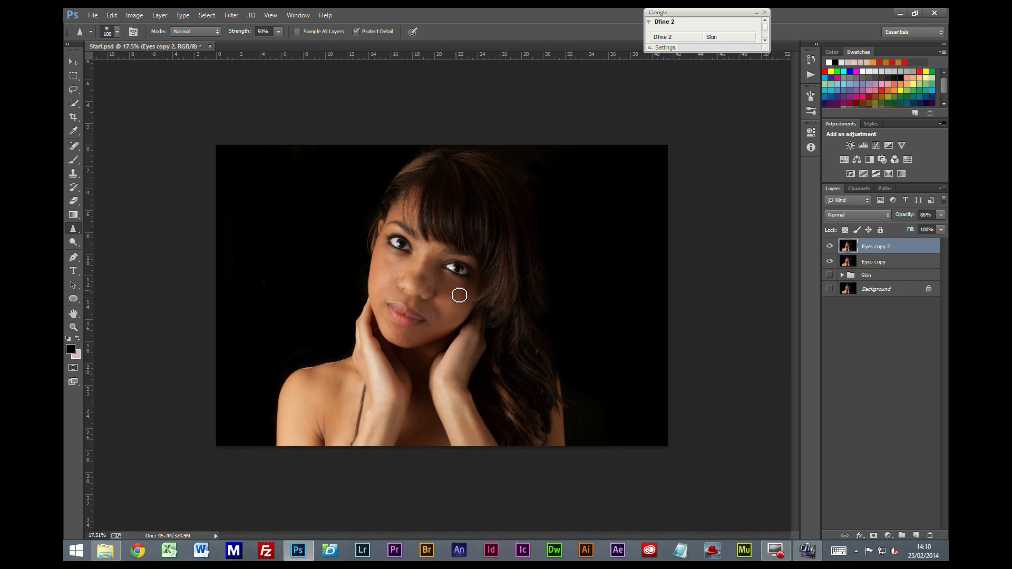
{"action": "scroll", "coordinate": [459, 295], "scroll_direction": "down", "scroll_amount": 2}
{"action": "scroll", "coordinate": [459, 295], "scroll_direction": "up", "scroll_amount": 2}
{"action": "scroll", "coordinate": [479, 278], "scroll_direction": "down", "scroll_amount": 1}
{"action": "scroll", "coordinate": [479, 278], "scroll_direction": "up", "scroll_amount": 1}
Set the Eyes copy 2 layer's opacity to 77%, check the eyes with and without it, and merge it with the Eyes copy layer.
{"action": "left_click", "coordinate": [941, 215]}
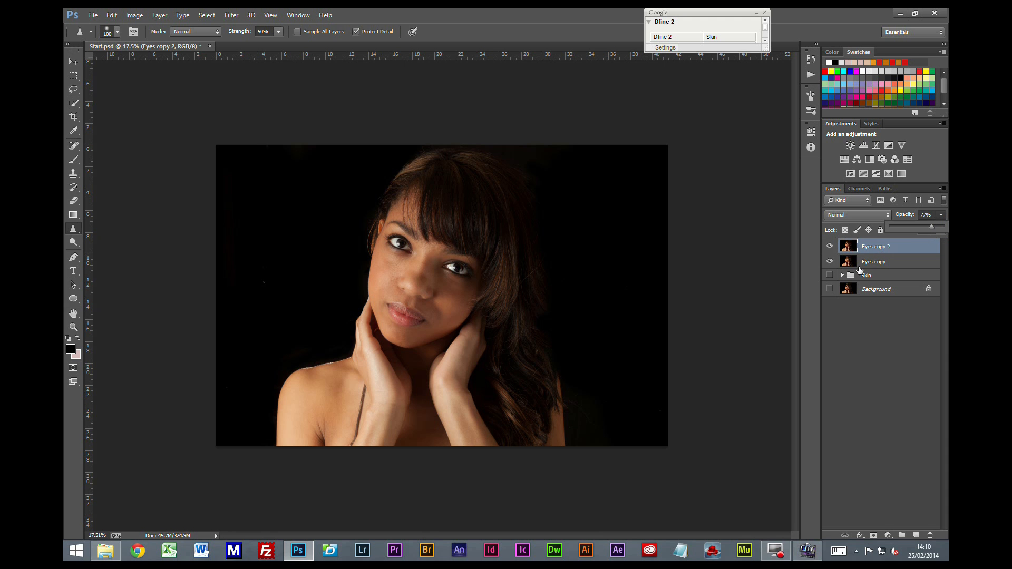
{"action": "left_click", "coordinate": [878, 251]}
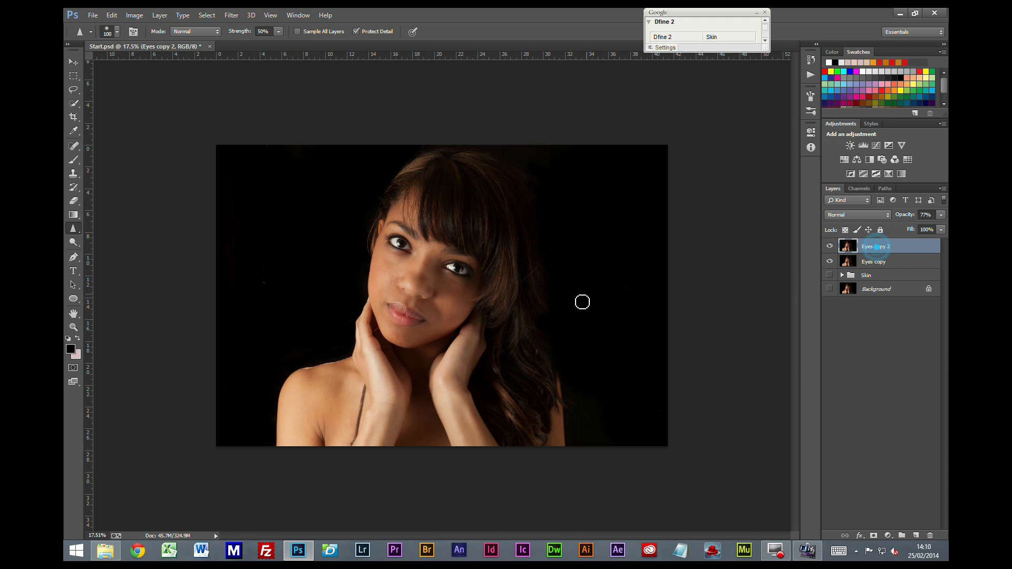
{"action": "scroll", "coordinate": [546, 288], "scroll_direction": "up", "scroll_amount": 12}
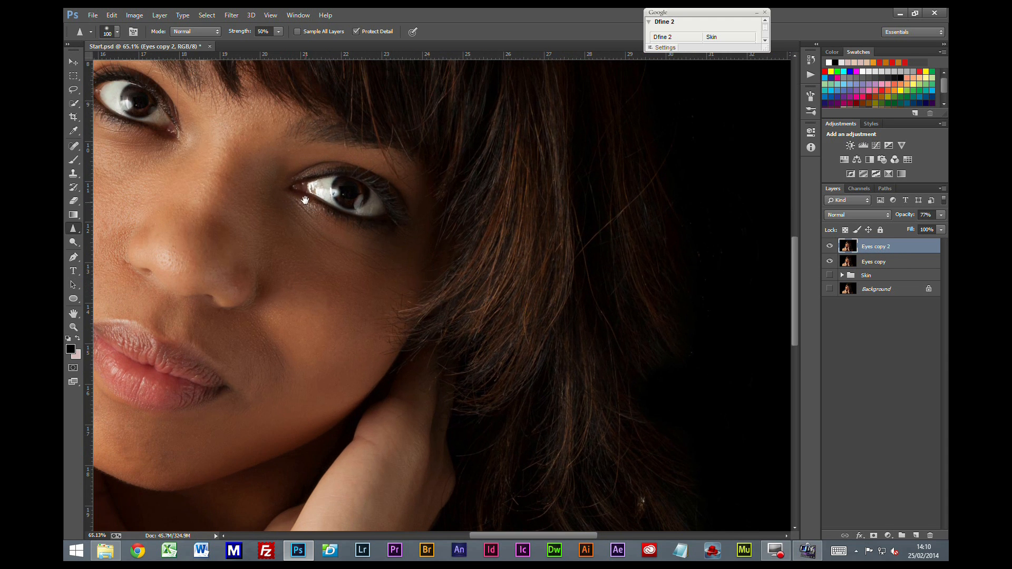
{"action": "left_click_drag", "start_coordinate": [306, 201], "coordinate": [434, 320]}
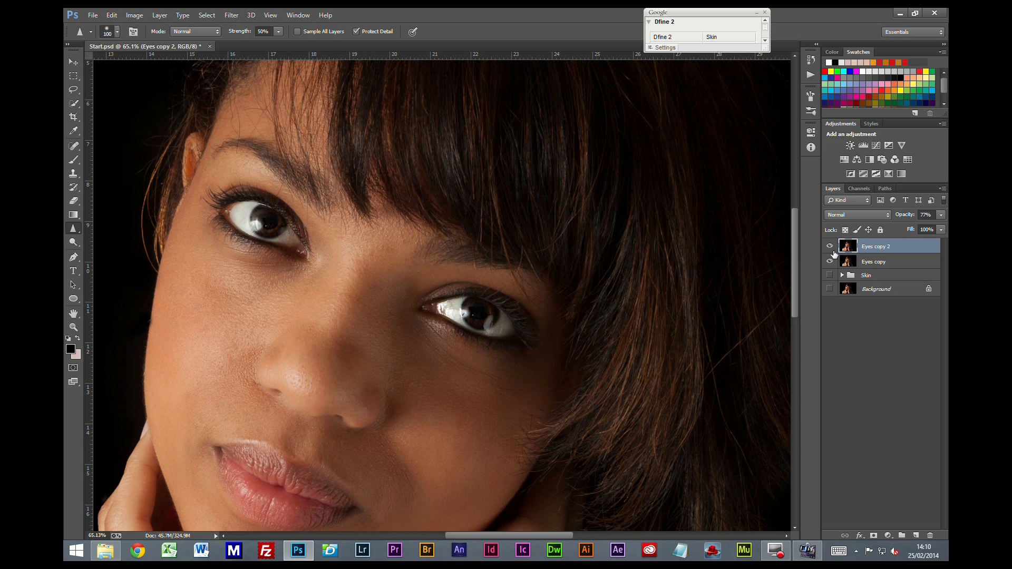
{"action": "left_click", "coordinate": [830, 247]}
{"action": "left_click", "coordinate": [830, 248]}
{"action": "key", "text": "ctrl+shift+e"}
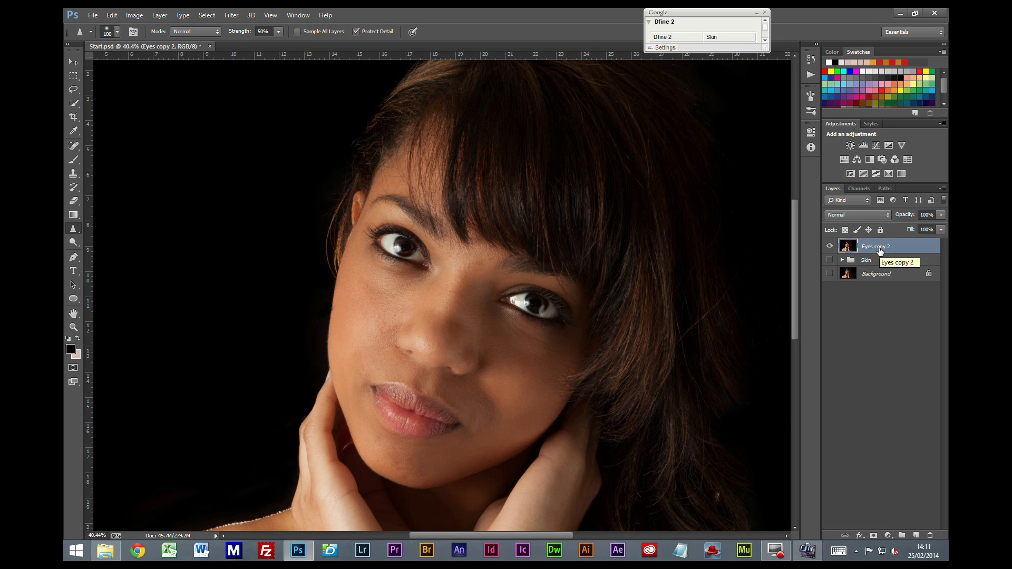
Add a new layer above Eyes copy 2, fill it with 50% Gray and set its blend mode to Soft Light.
{"action": "left_click", "coordinate": [914, 536]}
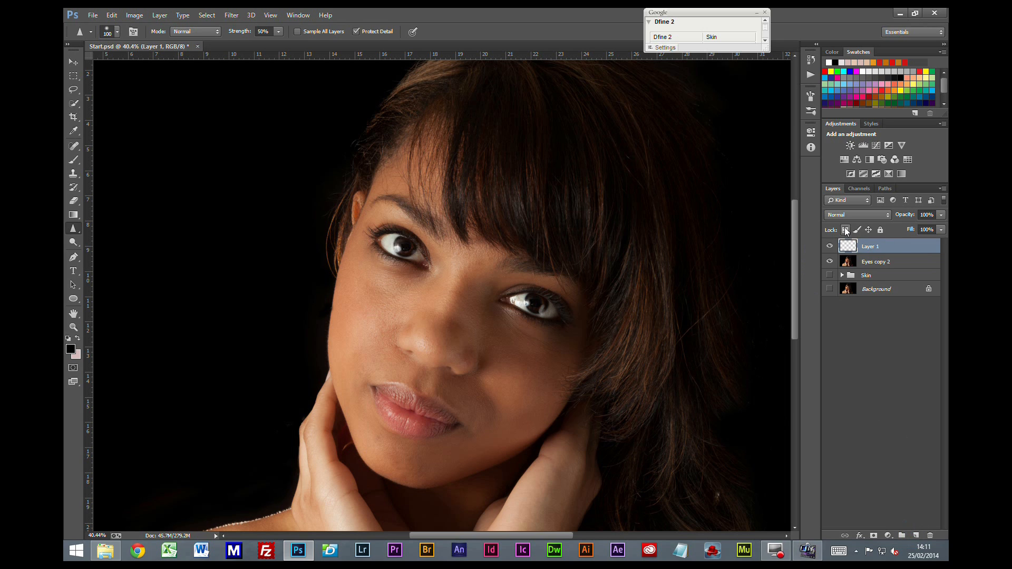
{"action": "key", "text": "shift+F5"}
{"action": "key", "text": "Return"}
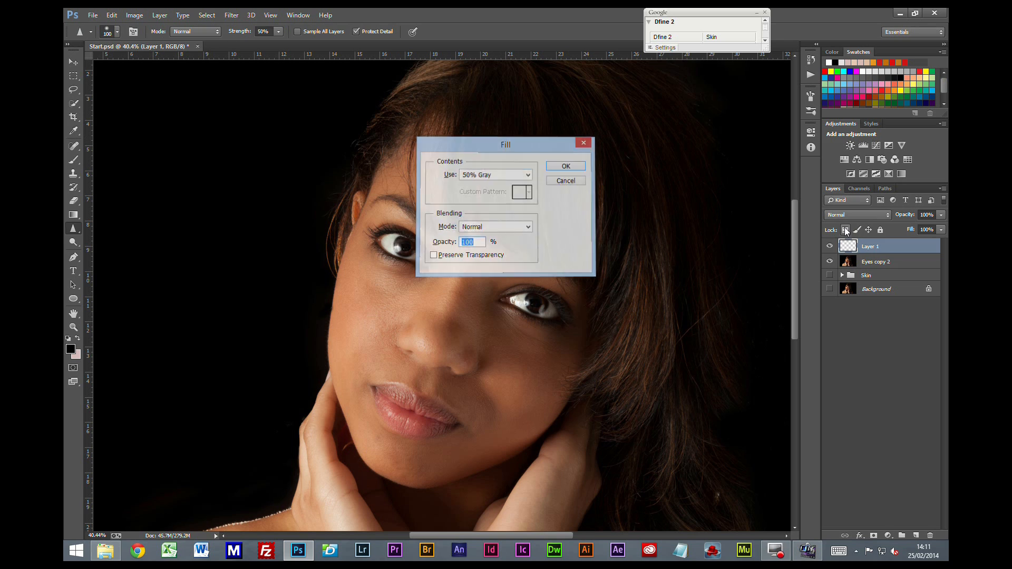
{"action": "left_click", "coordinate": [855, 217]}
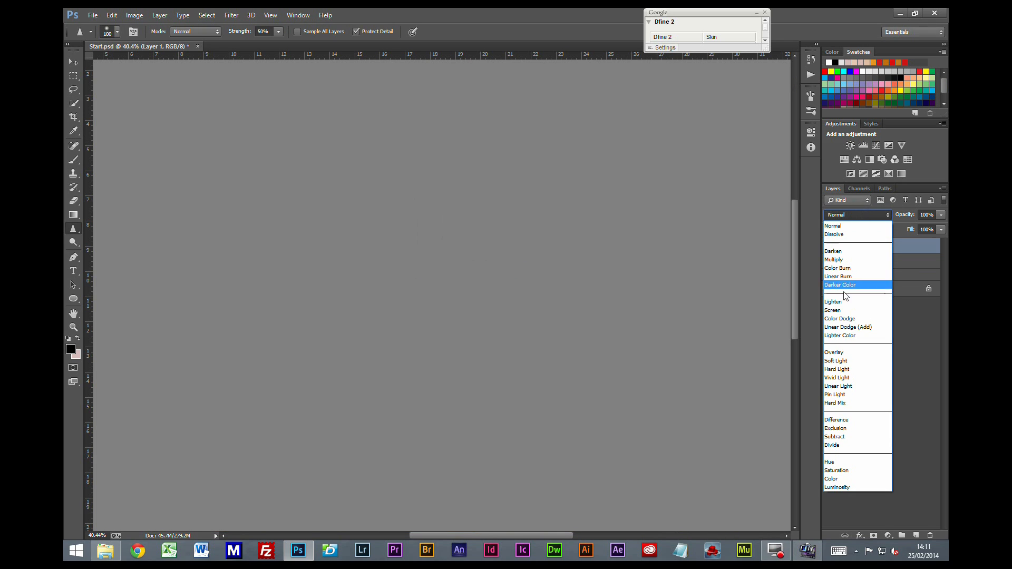
{"action": "left_click", "coordinate": [835, 364]}
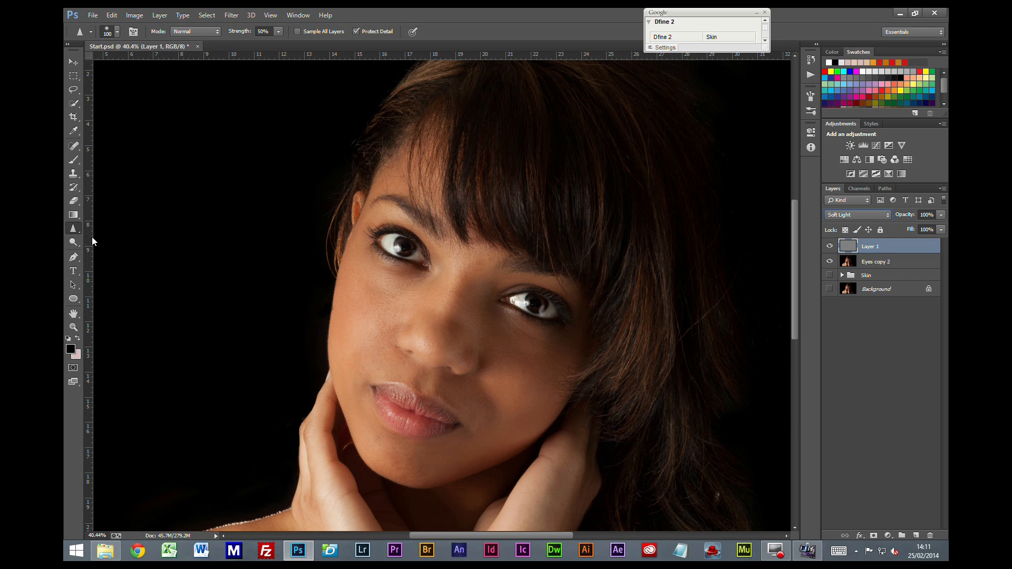
Darken the shaded side of the nose and the cheek beside the mouth with a 100 px Burn tool, range Shadows, exposure 5%.
{"action": "left_click", "coordinate": [77, 241]}
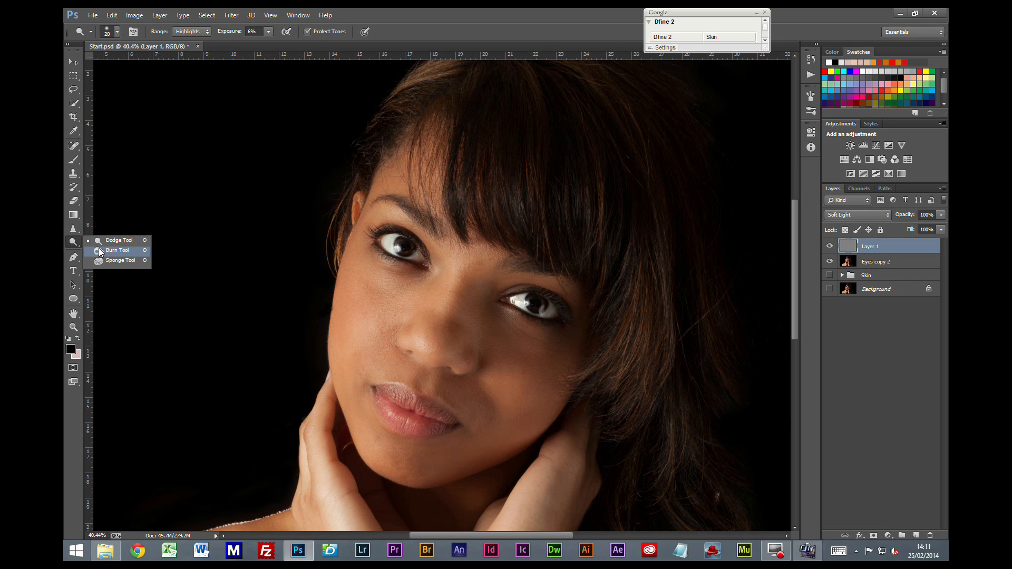
{"action": "left_click", "coordinate": [99, 247]}
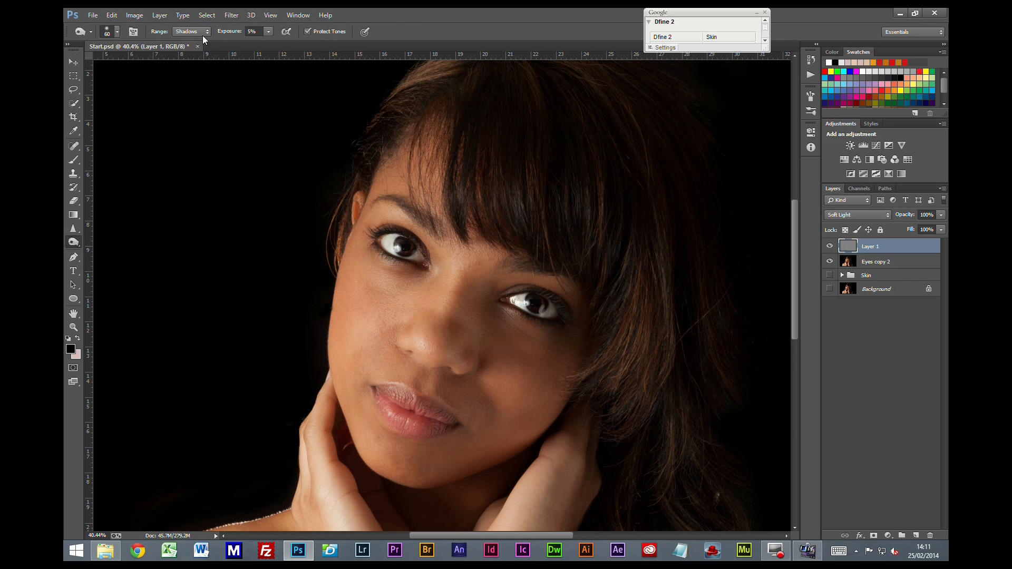
{"action": "left_click", "coordinate": [116, 32]}
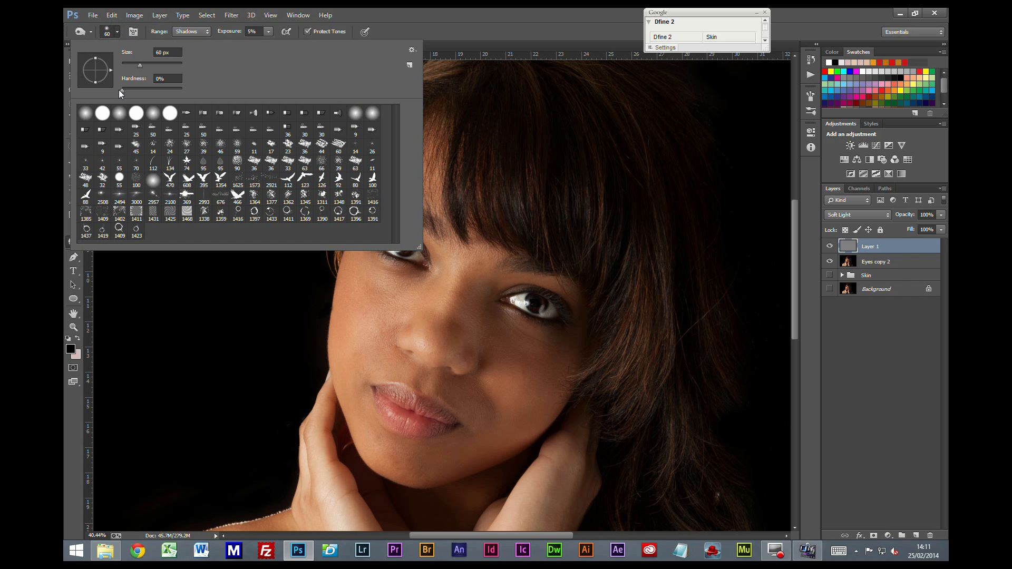
{"action": "left_click", "coordinate": [402, 10]}
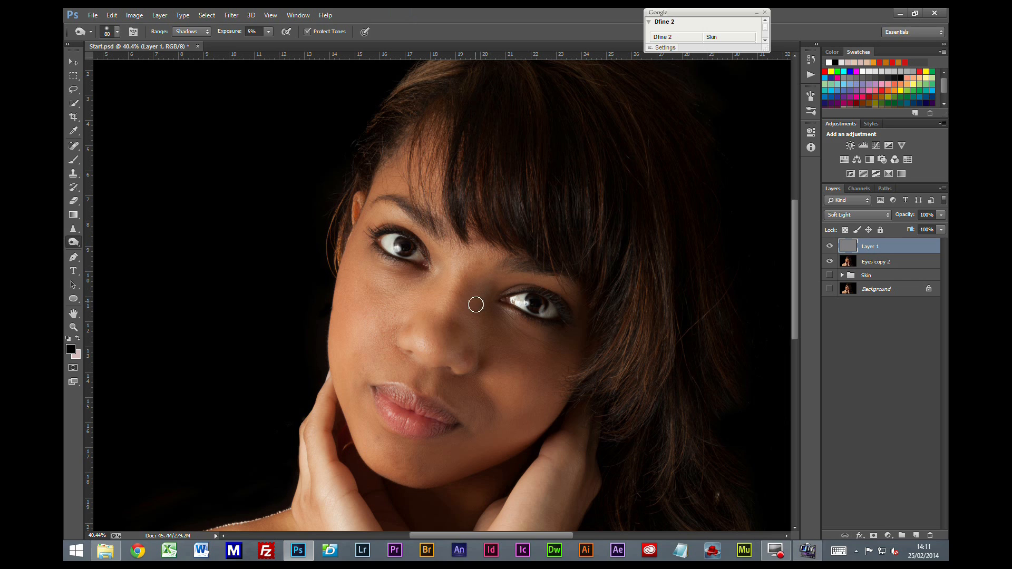
{"action": "key", "text": "bracketright"}
{"action": "key", "text": "bracketright"}
{"action": "key", "text": "bracketright"}
{"action": "key", "text": "bracketright"}
{"action": "left_click", "coordinate": [481, 323]}
{"action": "left_click_drag", "start_coordinate": [494, 418], "coordinate": [455, 404]}
Burn the dark strands of the fringe, the crown and the long hair beside the face.
{"action": "mouse_move", "coordinate": [449, 166]}
{"action": "left_mouse_down"}
{"action": "mouse_move", "coordinate": [442, 217]}
{"action": "mouse_move", "coordinate": [458, 144]}
{"action": "left_mouse_up"}
{"action": "left_click_drag", "start_coordinate": [515, 163], "coordinate": [512, 206]}
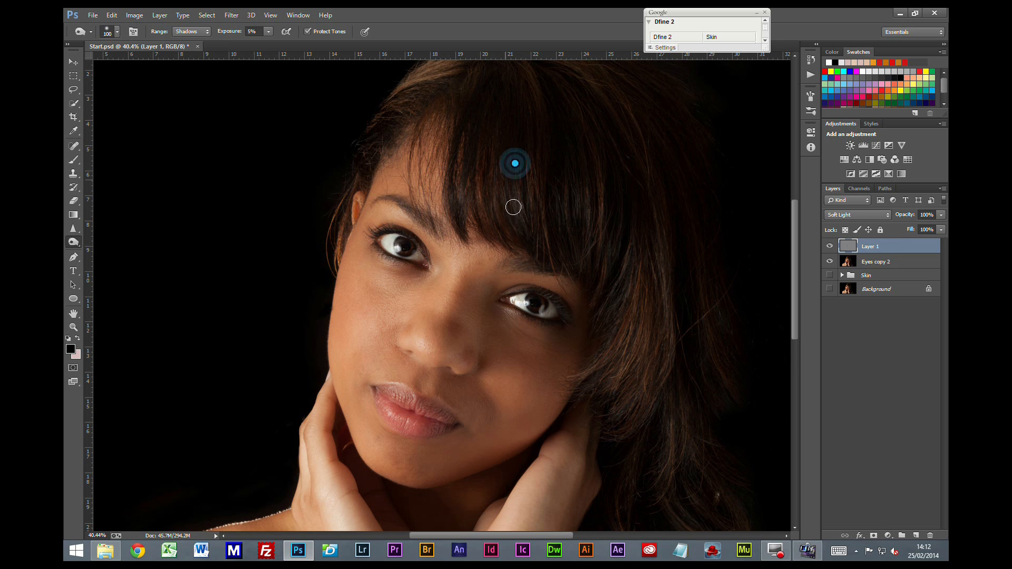
{"action": "mouse_move", "coordinate": [578, 209]}
{"action": "left_mouse_down"}
{"action": "mouse_move", "coordinate": [614, 273]}
{"action": "mouse_move", "coordinate": [610, 257]}
{"action": "mouse_move", "coordinate": [613, 328]}
{"action": "left_mouse_up"}
{"action": "left_click_drag", "start_coordinate": [650, 258], "coordinate": [627, 280]}
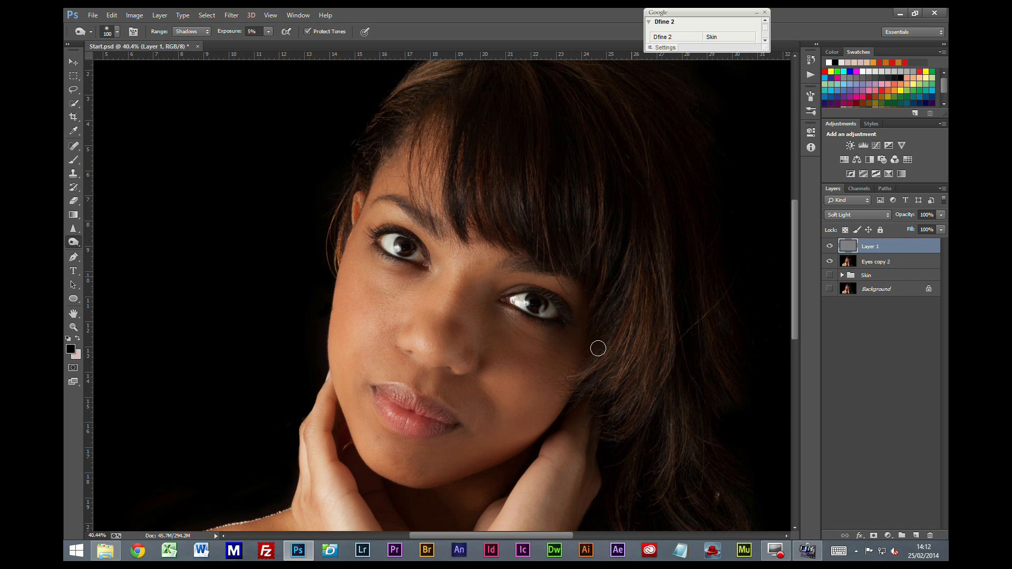
{"action": "mouse_move", "coordinate": [688, 275]}
{"action": "left_mouse_down"}
{"action": "mouse_move", "coordinate": [689, 398]}
{"action": "mouse_move", "coordinate": [725, 424]}
{"action": "left_mouse_up"}
{"action": "mouse_move", "coordinate": [646, 472]}
{"action": "left_mouse_down"}
{"action": "mouse_move", "coordinate": [656, 384]}
{"action": "mouse_move", "coordinate": [620, 386]}
{"action": "left_mouse_up"}
{"action": "mouse_move", "coordinate": [621, 240]}
{"action": "left_mouse_down"}
{"action": "mouse_move", "coordinate": [638, 246]}
{"action": "mouse_move", "coordinate": [626, 306]}
{"action": "left_mouse_up"}
{"action": "mouse_move", "coordinate": [442, 91]}
{"action": "left_mouse_down"}
{"action": "mouse_move", "coordinate": [378, 117]}
{"action": "mouse_move", "coordinate": [338, 217]}
{"action": "mouse_move", "coordinate": [347, 204]}
{"action": "left_mouse_up"}
{"action": "left_click", "coordinate": [464, 205]}
{"action": "left_click_drag", "start_coordinate": [555, 104], "coordinate": [571, 142]}
Burn the irises of both eyes, the shaded part of the nose and the outer edge of the subject's right hand.
{"action": "left_click", "coordinate": [535, 305]}
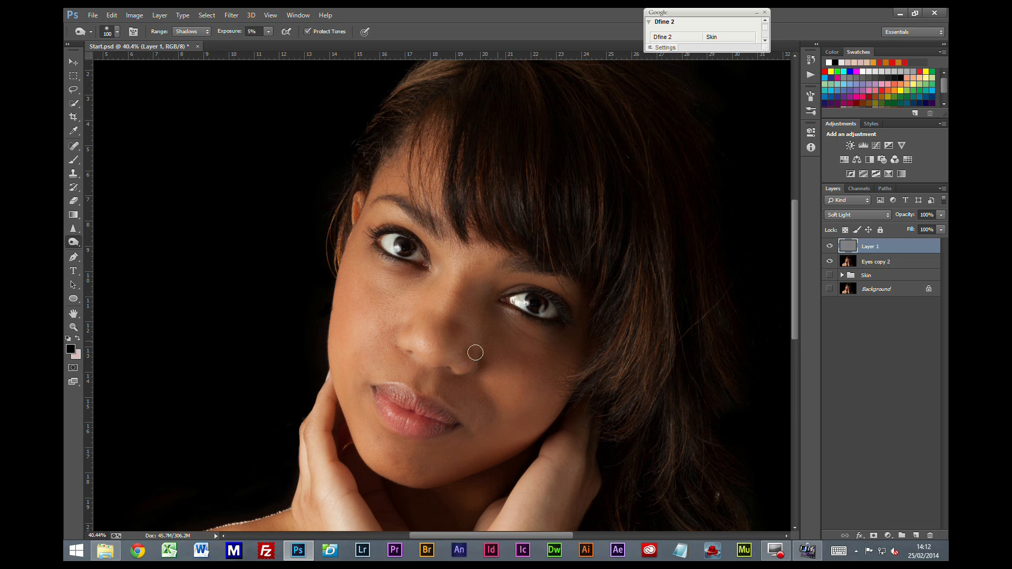
{"action": "left_click", "coordinate": [399, 244]}
{"action": "left_click", "coordinate": [402, 239]}
{"action": "left_click", "coordinate": [399, 245]}
{"action": "left_click", "coordinate": [436, 325]}
{"action": "left_click", "coordinate": [326, 449]}
Burn the shaded edge of the subject's right wrist and the dark strands of the lower hair.
{"action": "left_click_drag", "start_coordinate": [532, 490], "coordinate": [552, 237]}
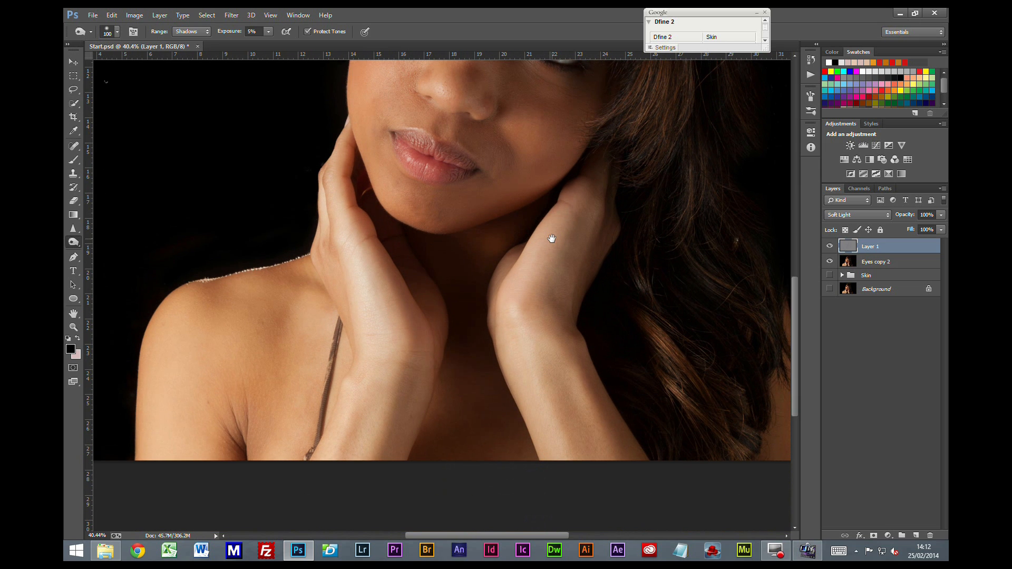
{"action": "left_click", "coordinate": [419, 317]}
{"action": "left_click", "coordinate": [738, 300]}
{"action": "left_click", "coordinate": [724, 231]}
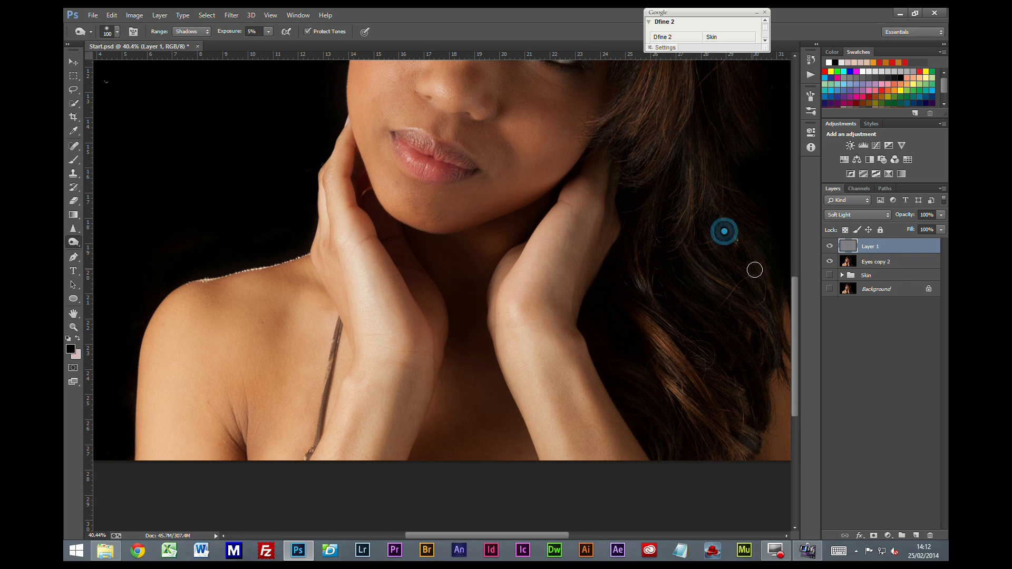
{"action": "left_click", "coordinate": [659, 230]}
{"action": "left_click", "coordinate": [639, 255]}
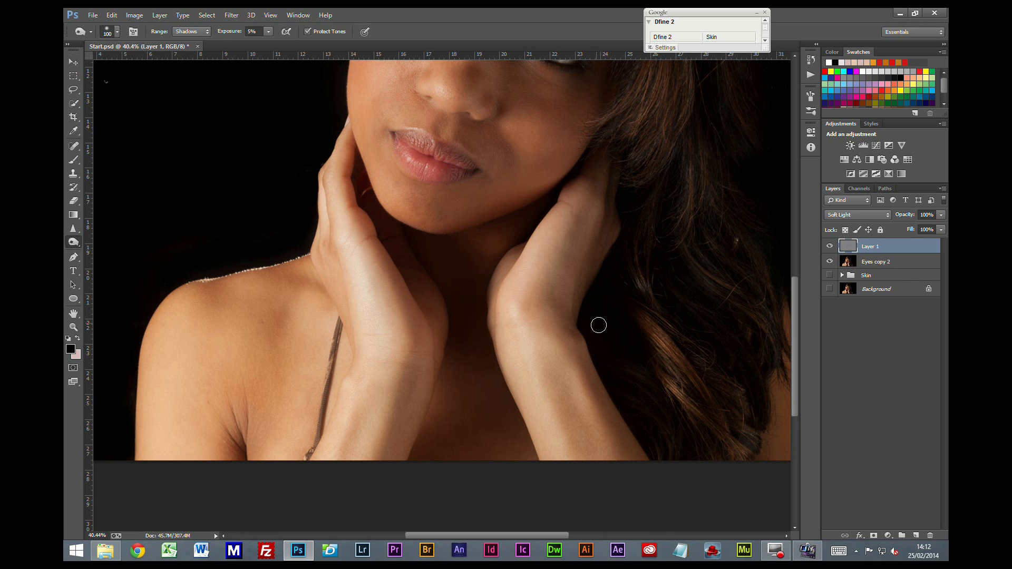
{"action": "left_click", "coordinate": [660, 430]}
Deepen the shadows along both hands and forearms and in the hair beside the neck with the Burn tool.
{"action": "left_click", "coordinate": [426, 297]}
{"action": "left_click", "coordinate": [591, 201]}
{"action": "left_click", "coordinate": [551, 325]}
{"action": "left_click", "coordinate": [604, 398]}
{"action": "left_click", "coordinate": [653, 149]}
{"action": "left_click", "coordinate": [728, 123]}
{"action": "left_click", "coordinate": [754, 107]}
Inspect the burn strokes on the gray layer alone by temporarily hiding the Eyes copy 2 layer.
{"action": "left_click", "coordinate": [830, 262]}
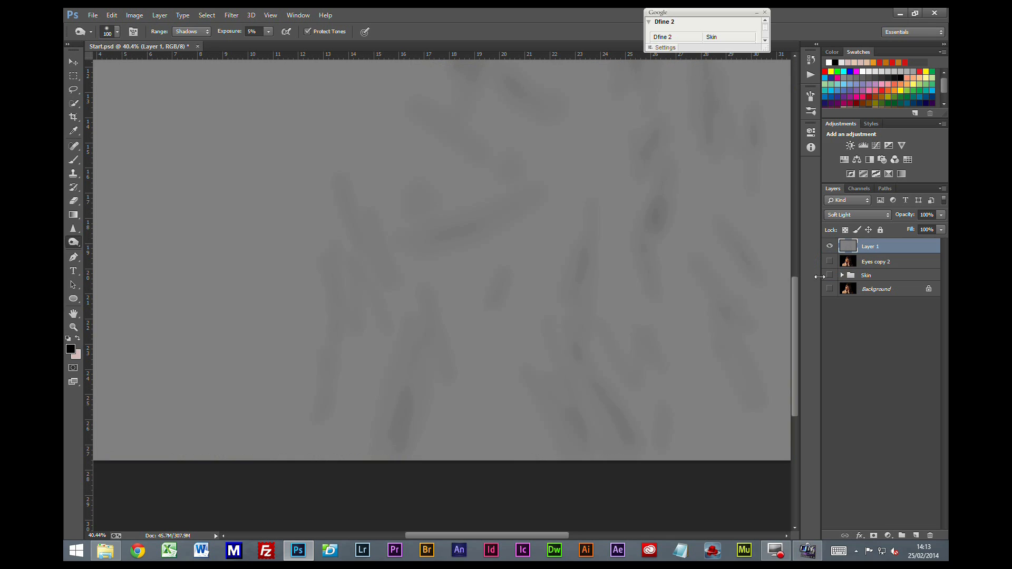
{"action": "left_click_drag", "start_coordinate": [795, 338], "coordinate": [802, 260]}
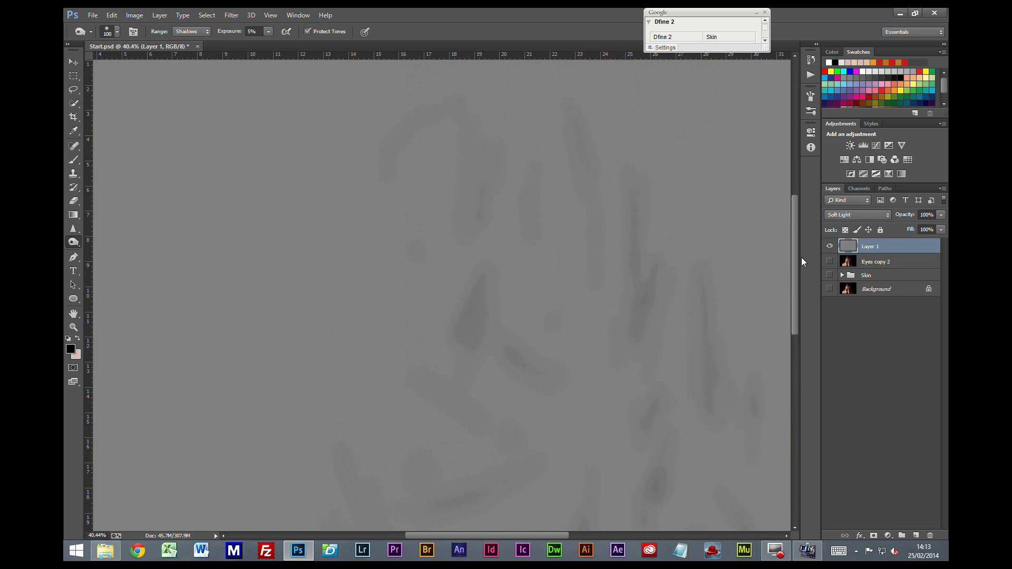
{"action": "left_click", "coordinate": [830, 261]}
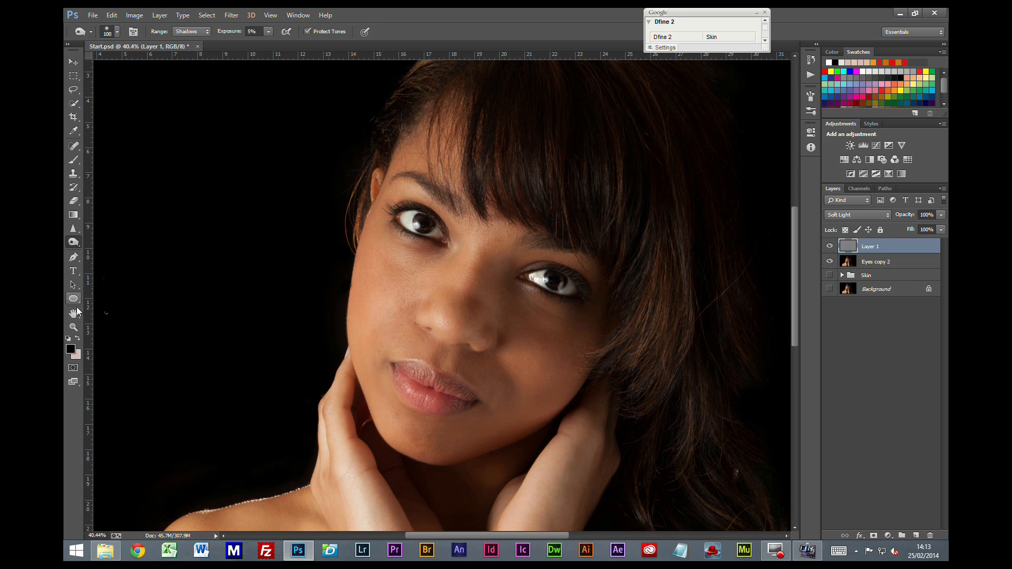
Brighten the bridge of the nose with a 125 px Dodge tool, range Highlights, exposure 3%.
{"action": "left_click", "coordinate": [80, 245]}
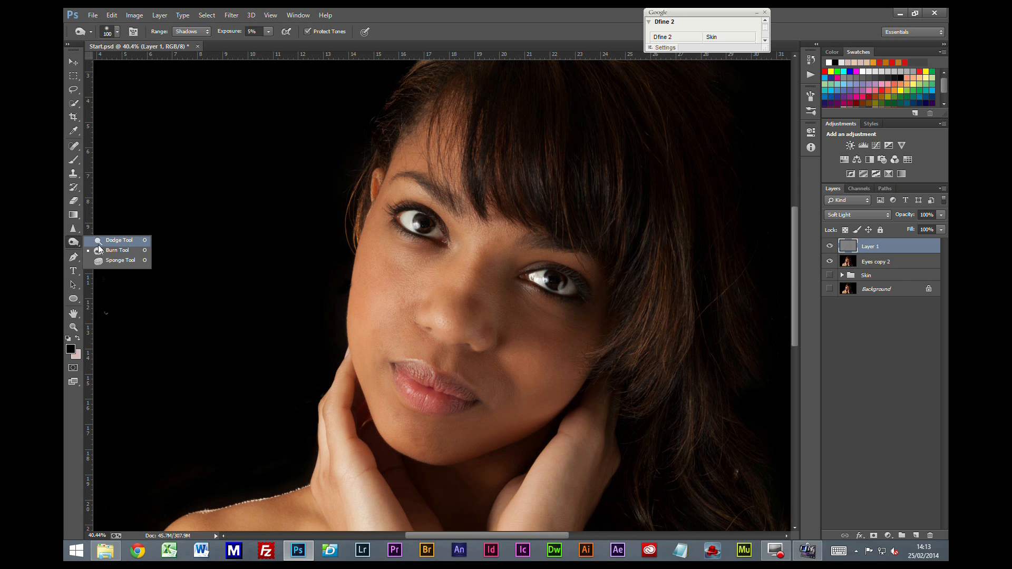
{"action": "left_click", "coordinate": [108, 243]}
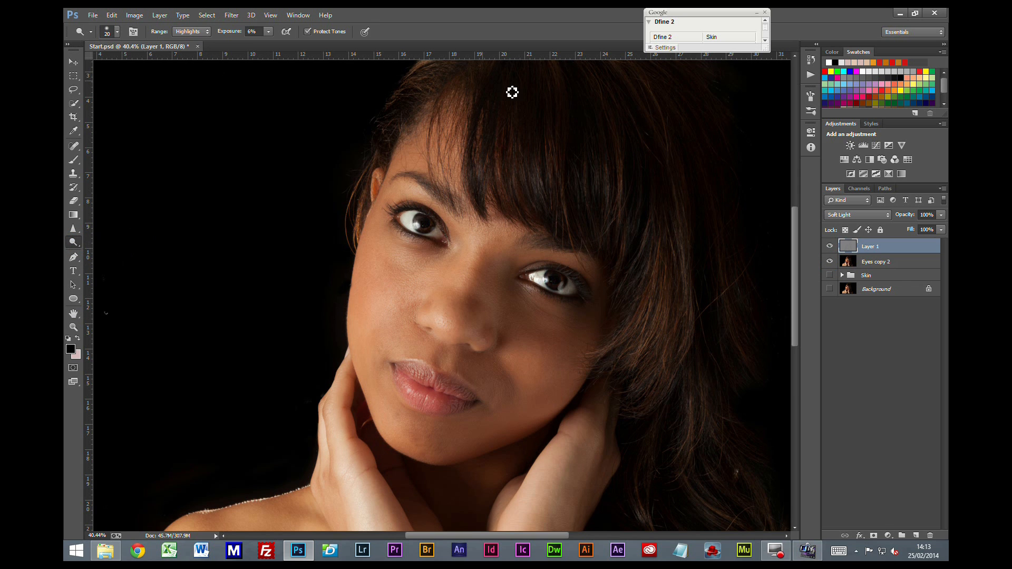
{"action": "key", "text": "bracketright"}
{"action": "key", "text": "bracketright"}
{"action": "key", "text": "bracketright"}
{"action": "key", "text": "bracketright"}
{"action": "key", "text": "bracketright"}
{"action": "key", "text": "bracketright"}
{"action": "key", "text": "bracketright"}
{"action": "key", "text": "bracketright"}
{"action": "key", "text": "bracketright"}
{"action": "left_click", "coordinate": [267, 32]}
{"action": "scroll", "coordinate": [500, 355], "scroll_direction": "up", "scroll_amount": 1}
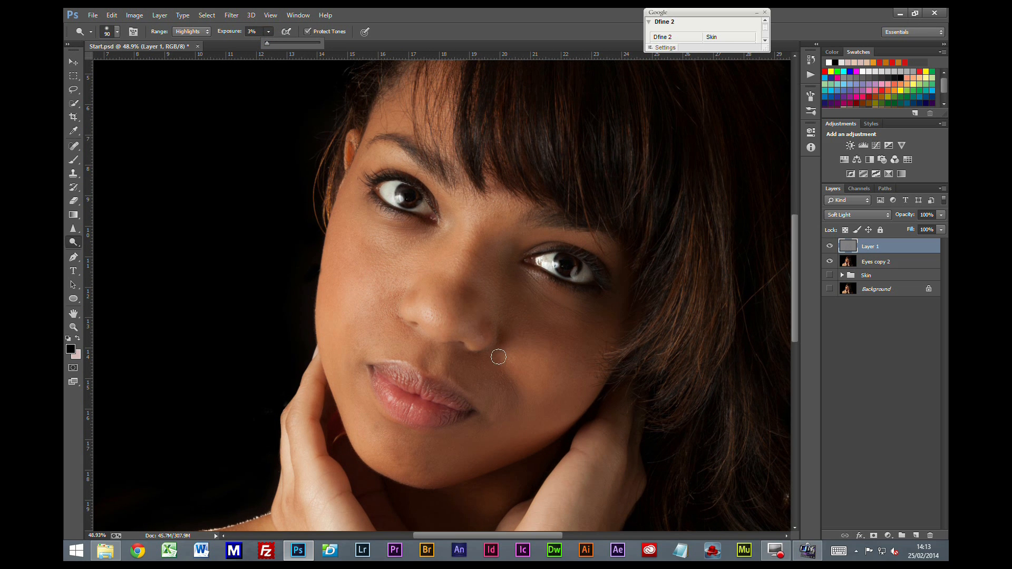
{"action": "left_click", "coordinate": [462, 231]}
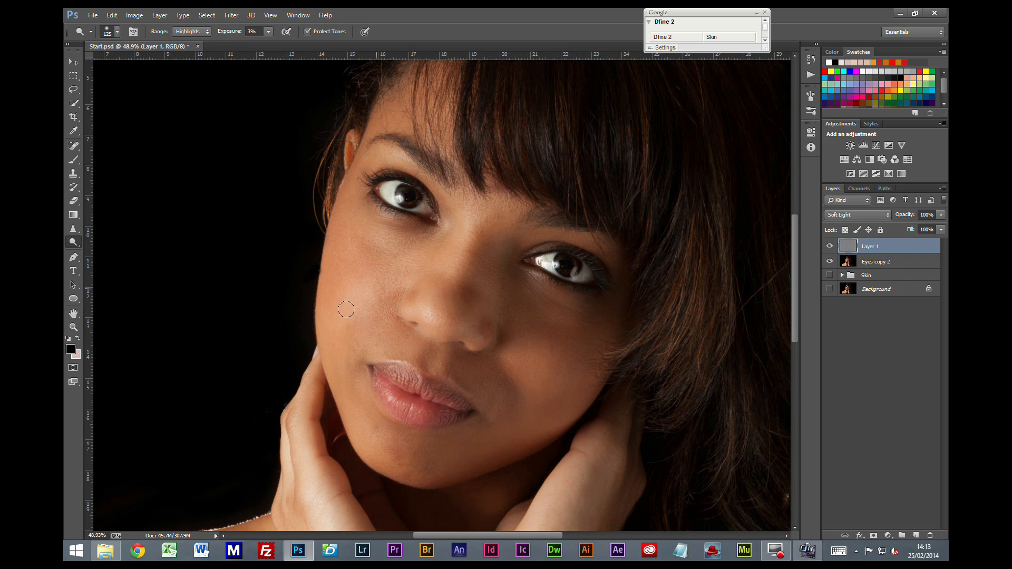
Dodge the corner of the lips, the highlights in both eyes and the lit areas of both hands.
{"action": "mouse_move", "coordinate": [389, 376]}
{"action": "left_mouse_down"}
{"action": "mouse_move", "coordinate": [404, 370]}
{"action": "mouse_move", "coordinate": [373, 395]}
{"action": "mouse_move", "coordinate": [375, 379]}
{"action": "mouse_move", "coordinate": [403, 411]}
{"action": "left_mouse_up"}
{"action": "left_click_drag", "start_coordinate": [398, 198], "coordinate": [402, 200]}
{"action": "left_click_drag", "start_coordinate": [562, 267], "coordinate": [559, 266]}
{"action": "left_click", "coordinate": [302, 444]}
{"action": "left_click", "coordinate": [577, 479]}
Dodge the highlights in the long hair strands beside the face.
{"action": "left_click", "coordinate": [723, 238]}
{"action": "left_click", "coordinate": [702, 294]}
{"action": "left_click", "coordinate": [713, 359]}
{"action": "left_click", "coordinate": [756, 270]}
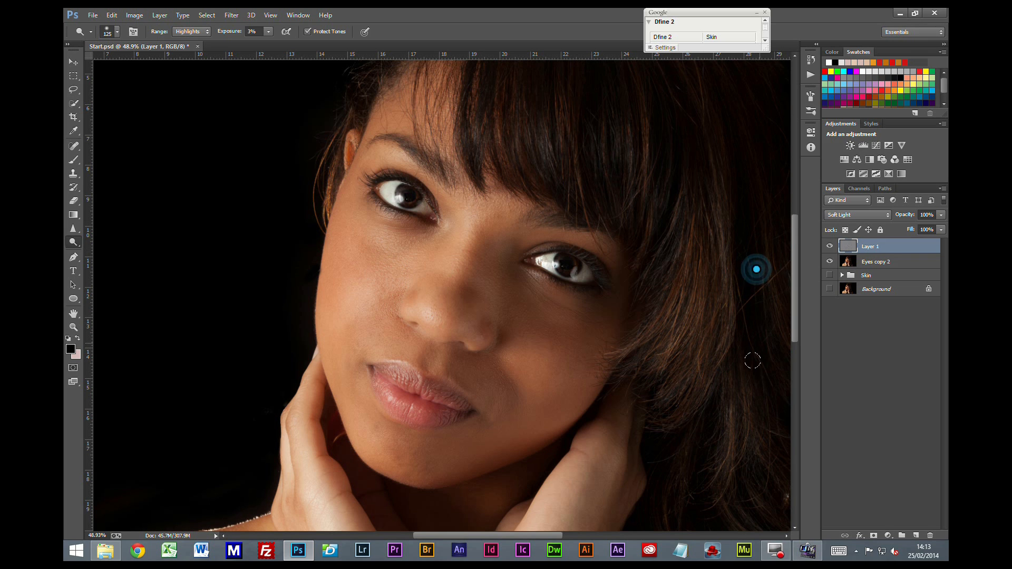
Dodge the shine across the crown of the head and down the outer side of the hair.
{"action": "mouse_move", "coordinate": [688, 251]}
{"action": "left_mouse_down"}
{"action": "mouse_move", "coordinate": [551, 448]}
{"action": "mouse_move", "coordinate": [551, 465]}
{"action": "left_mouse_up"}
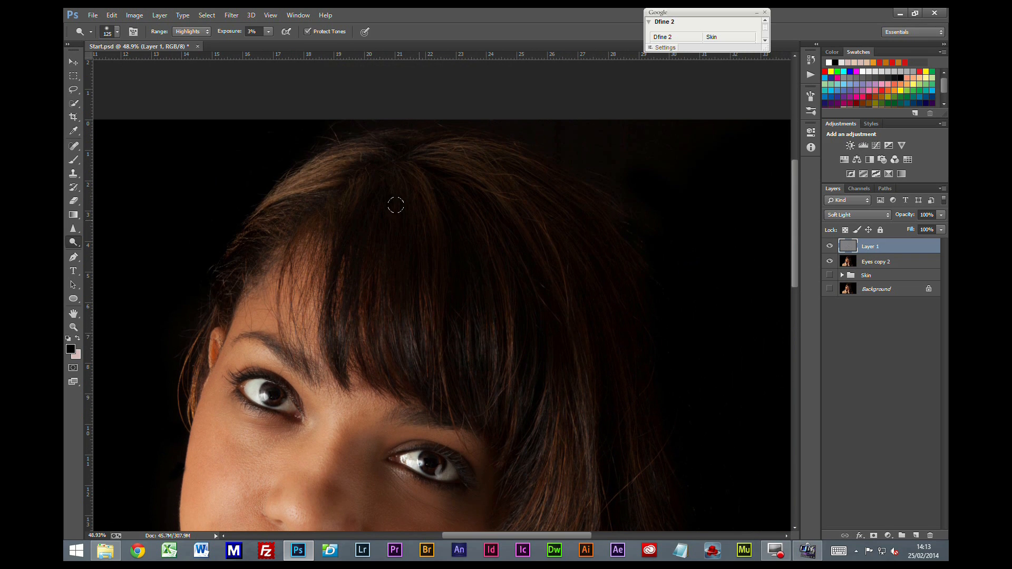
{"action": "left_click", "coordinate": [343, 174]}
{"action": "left_click", "coordinate": [507, 180]}
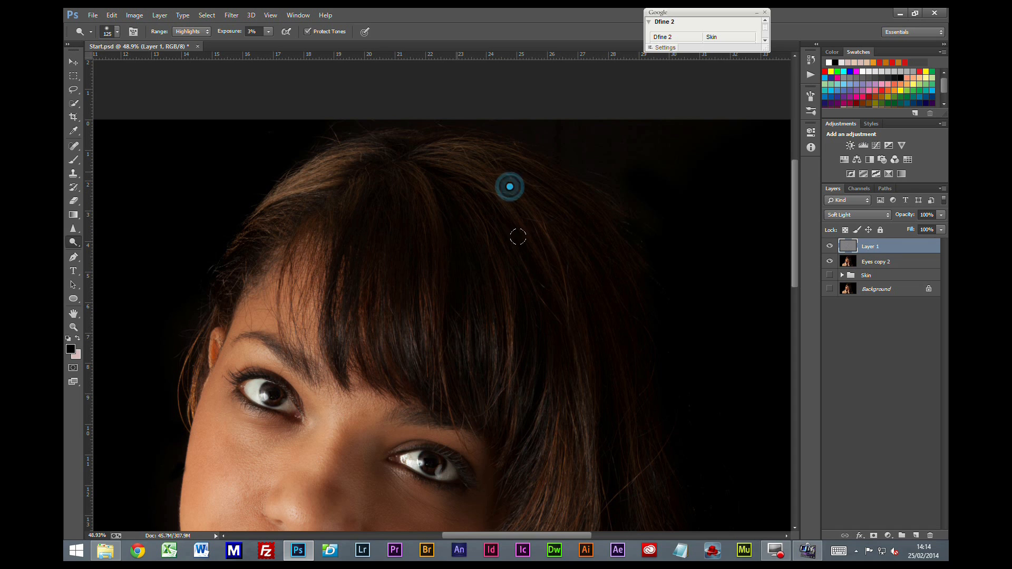
{"action": "left_click", "coordinate": [560, 217]}
{"action": "left_click", "coordinate": [626, 392]}
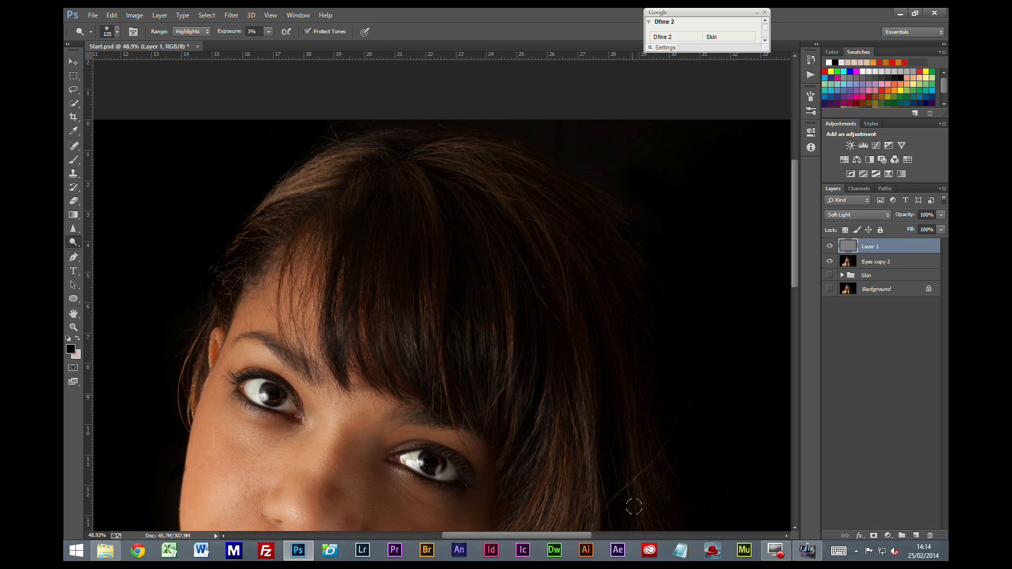
{"action": "left_click", "coordinate": [561, 425]}
Brighten the lower lengths and curls of the hair and the lit bare shoulder with the Dodge tool.
{"action": "left_click_drag", "start_coordinate": [598, 467], "coordinate": [603, 165]}
{"action": "left_click", "coordinate": [605, 300]}
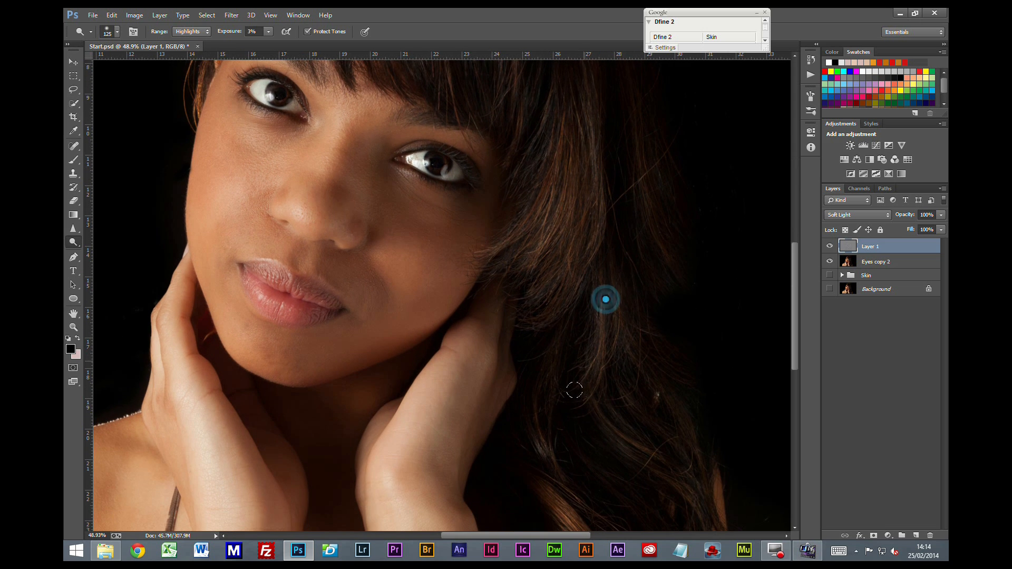
{"action": "left_click_drag", "start_coordinate": [651, 437], "coordinate": [634, 267]}
{"action": "left_click", "coordinate": [554, 354]}
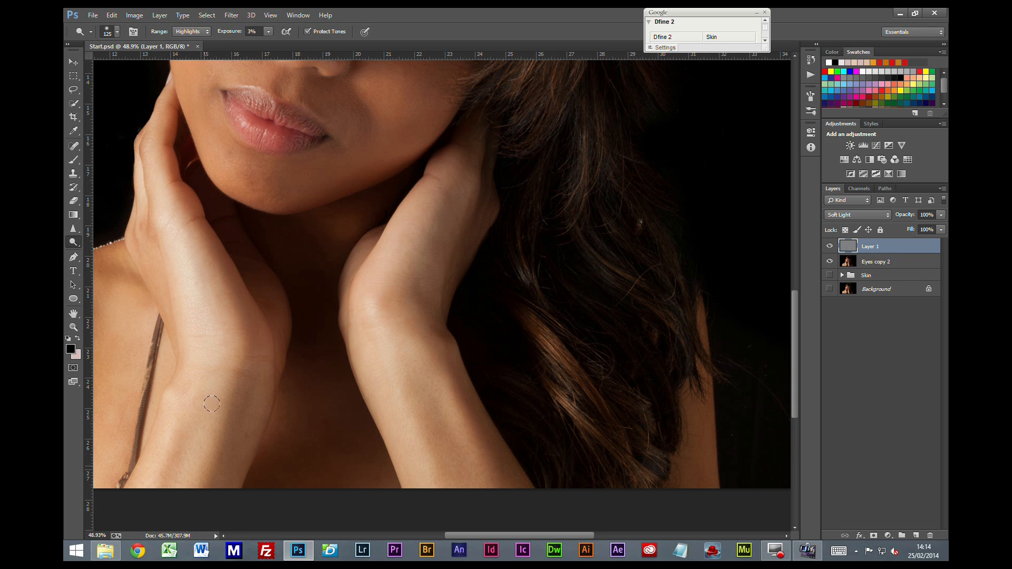
{"action": "left_click_drag", "start_coordinate": [138, 311], "coordinate": [98, 468]}
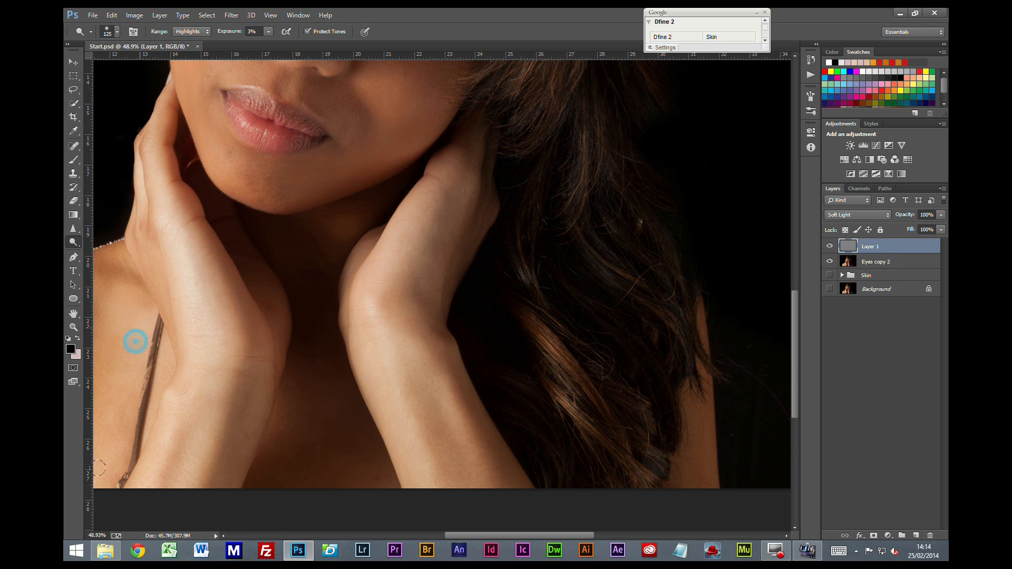
{"action": "left_click_drag", "start_coordinate": [248, 294], "coordinate": [596, 278]}
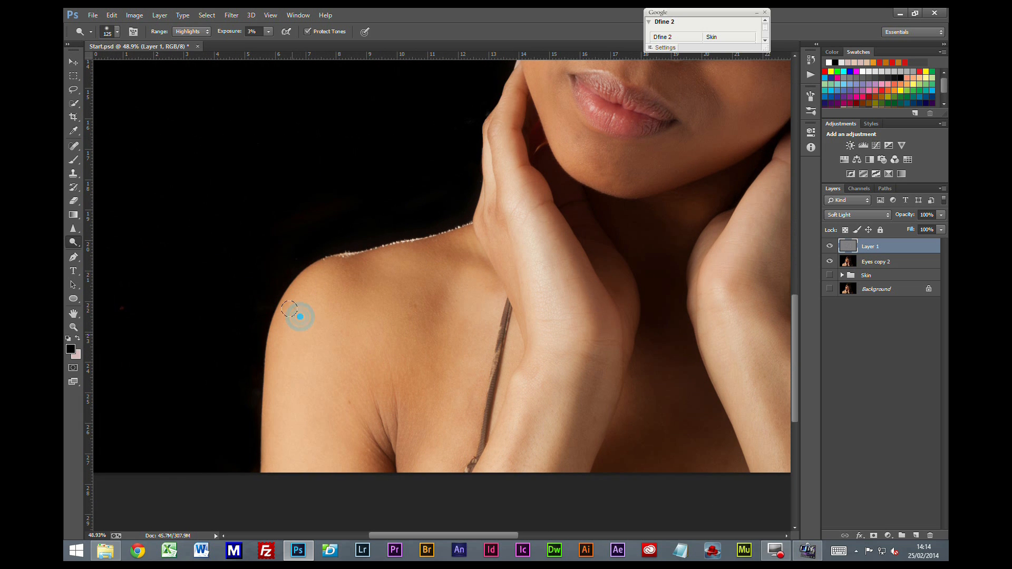
Compare the whole portrait with and without the dodge and burn layer by toggling Layer 1's visibility.
{"action": "scroll", "coordinate": [402, 324], "scroll_direction": "down", "scroll_amount": 2}
{"action": "scroll", "coordinate": [402, 324], "scroll_direction": "down", "scroll_amount": 4}
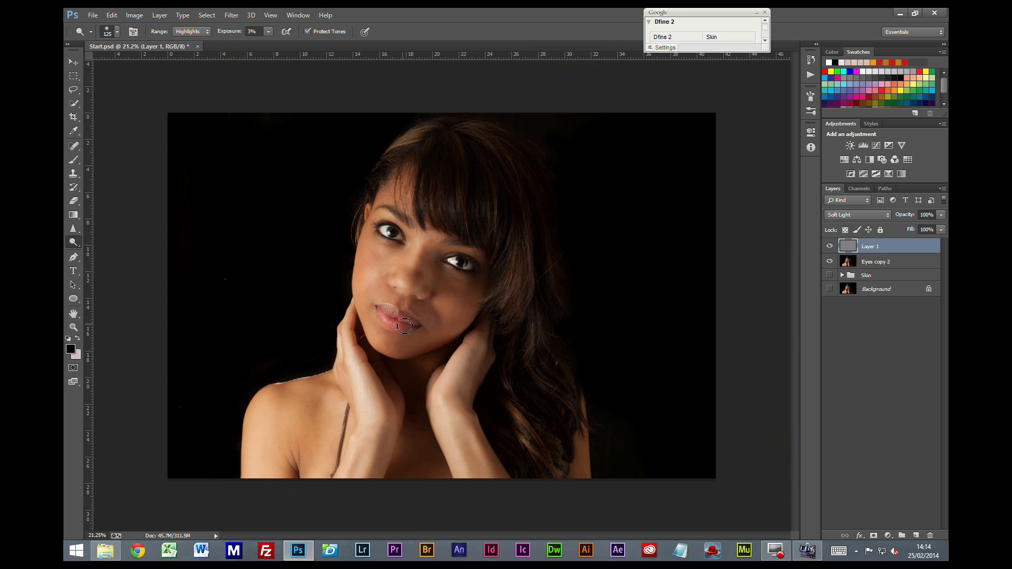
{"action": "scroll", "coordinate": [404, 326], "scroll_direction": "up", "scroll_amount": 1}
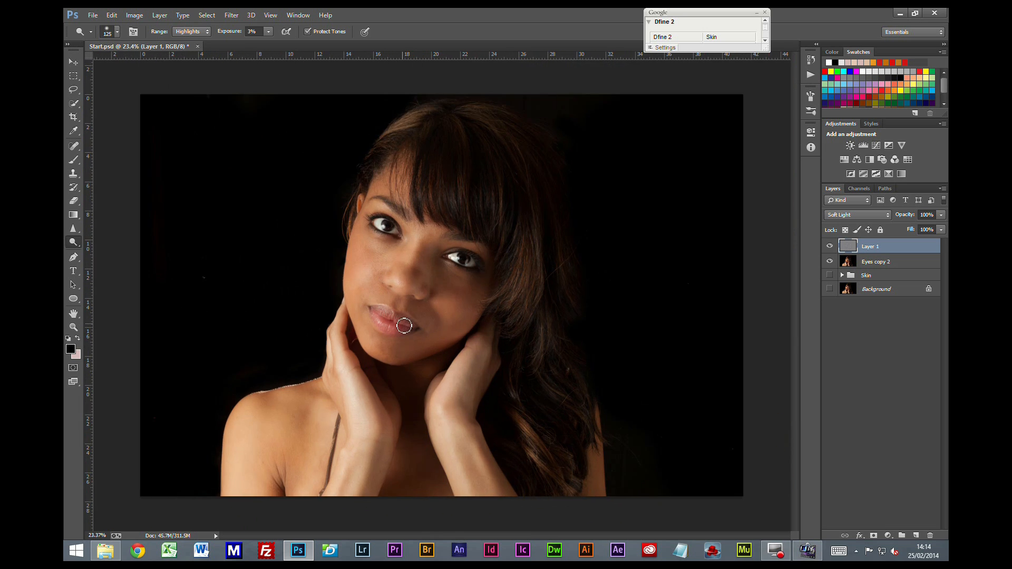
{"action": "left_click", "coordinate": [829, 246]}
{"action": "left_click", "coordinate": [829, 246]}
{"action": "left_click", "coordinate": [829, 246]}
{"action": "left_click", "coordinate": [828, 246]}
{"action": "left_click", "coordinate": [829, 246]}
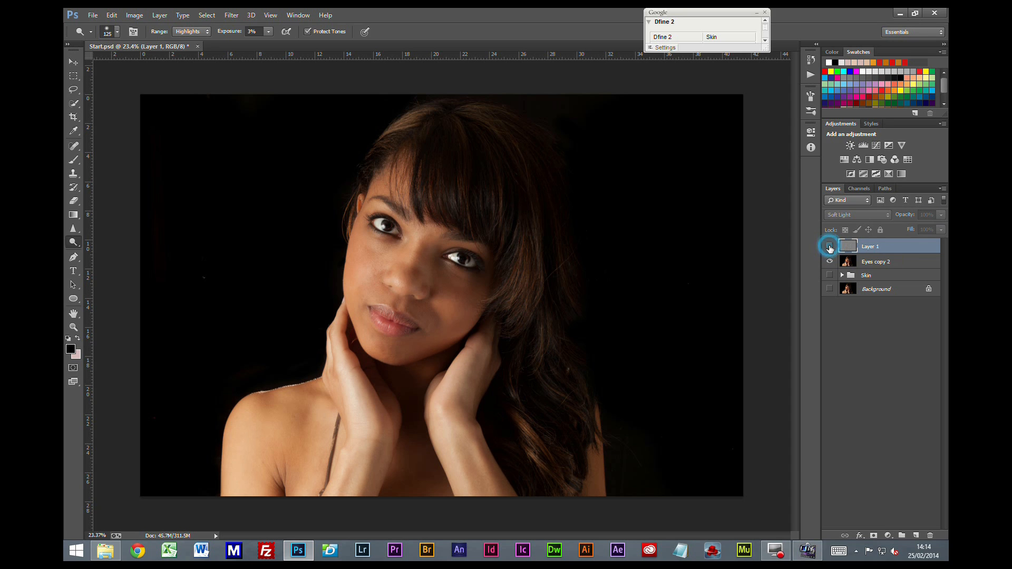
{"action": "left_click", "coordinate": [829, 246]}
{"action": "left_click", "coordinate": [829, 246]}
{"action": "left_click", "coordinate": [829, 246]}
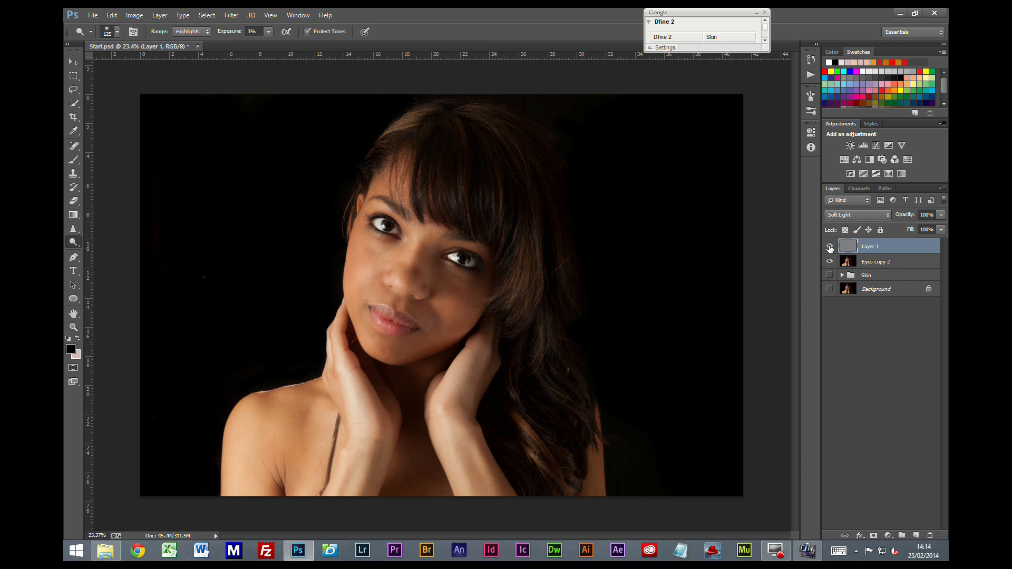
{"action": "left_click", "coordinate": [829, 246]}
{"action": "left_click", "coordinate": [829, 246]}
{"action": "left_click", "coordinate": [829, 247]}
{"action": "left_click", "coordinate": [829, 246]}
Rename the gray dodge and burn layer as D&B.
{"action": "double_click", "coordinate": [868, 247]}
{"action": "type", "text": "D&B"}
{"action": "left_click", "coordinate": [868, 330]}
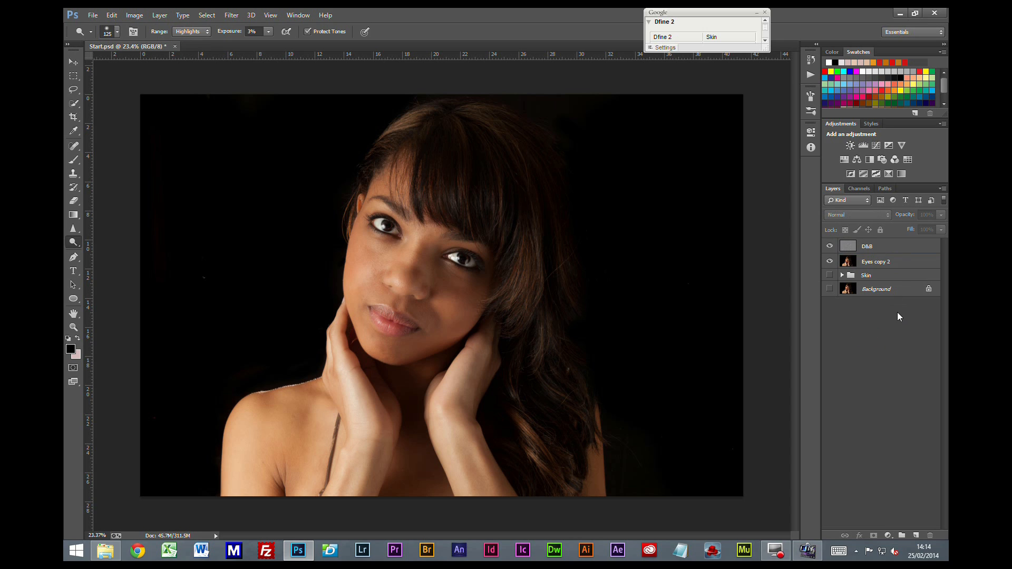
Stamp all visible layers into a new layer above D&B, and hide the D&B and Eyes copy 2 layers.
{"action": "left_click", "coordinate": [889, 248]}
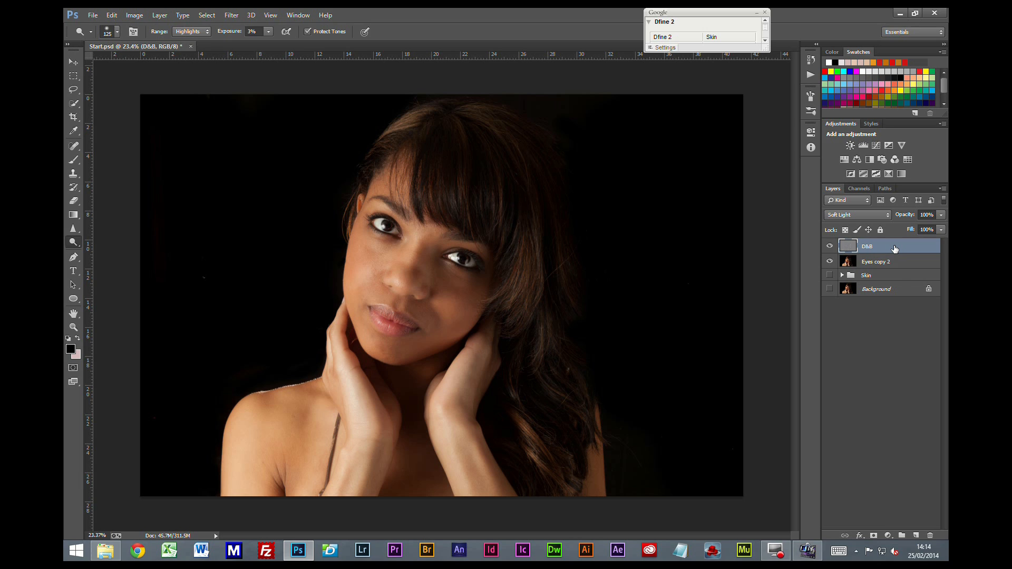
{"action": "key", "text": "ctrl+alt+shift+e"}
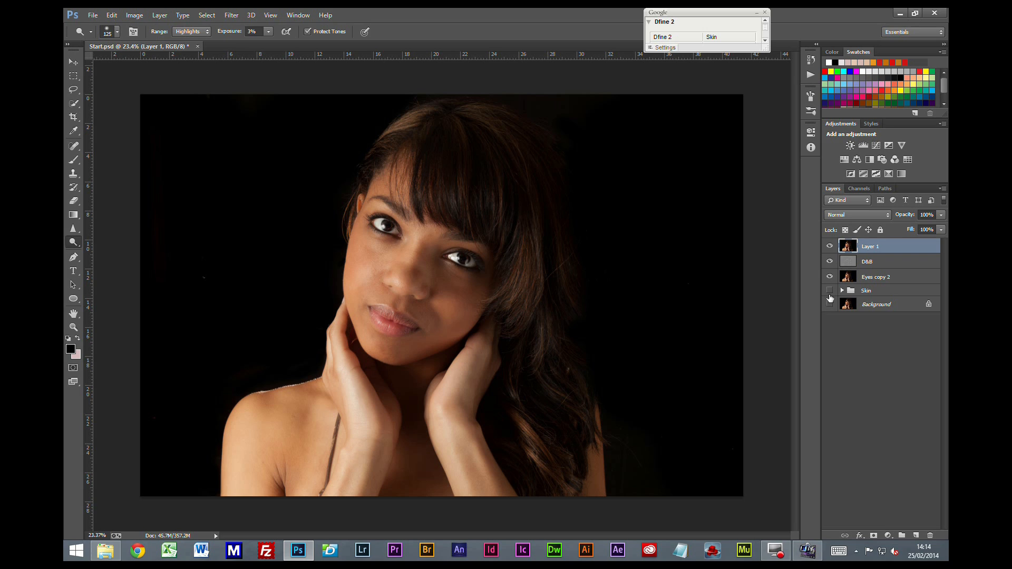
{"action": "left_click", "coordinate": [830, 261]}
{"action": "left_click", "coordinate": [829, 276]}
Add an empty layer above the stamped layer and set the Brush tool to paint in white.
{"action": "left_click", "coordinate": [917, 534]}
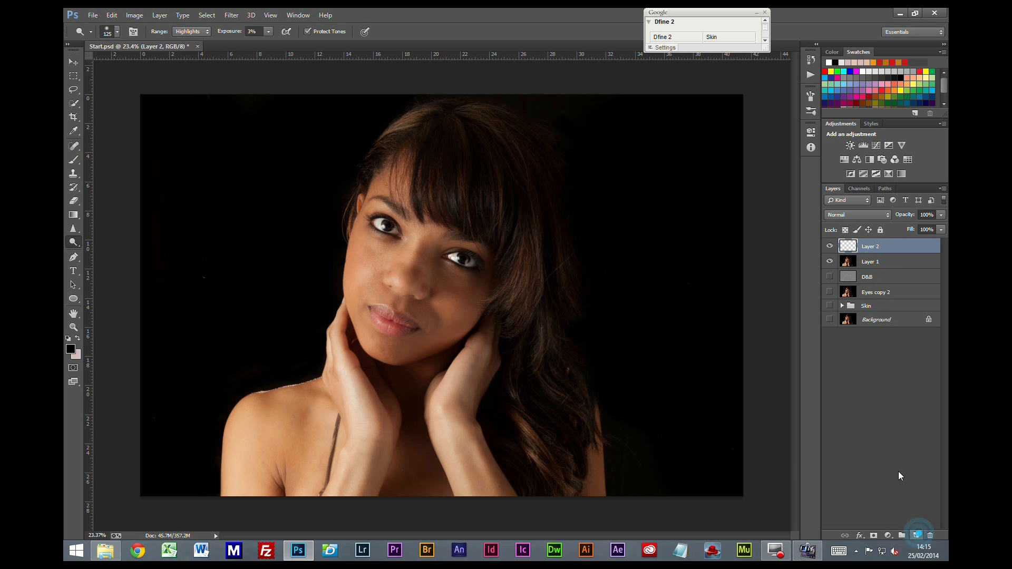
{"action": "left_click", "coordinate": [77, 339]}
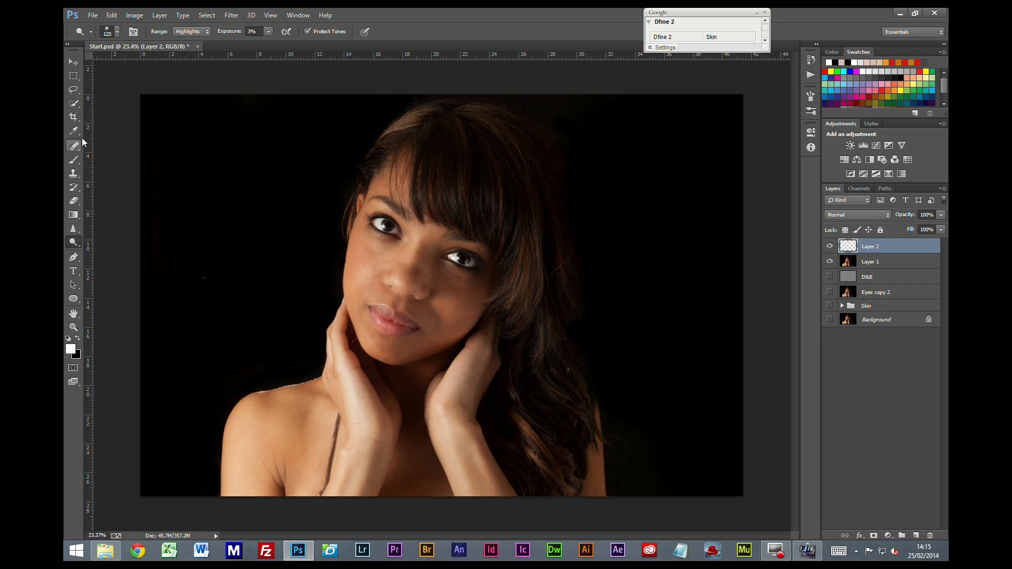
{"action": "left_click", "coordinate": [69, 161]}
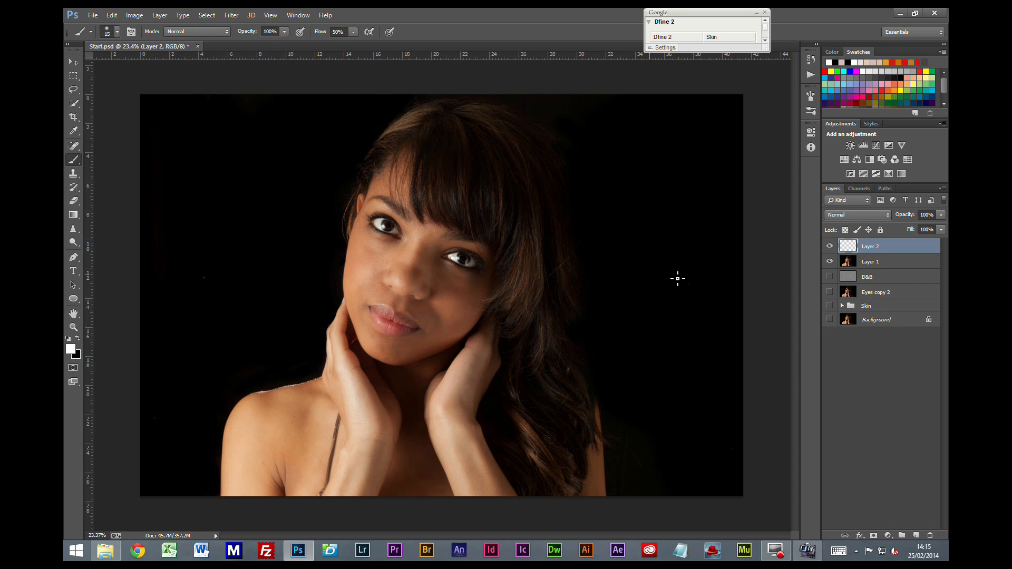
Paint a soft white catchlight beside the pupil of the eye farther from the long hair, using a 45 px brush.
{"action": "scroll", "coordinate": [452, 230], "scroll_direction": "up", "scroll_amount": 8}
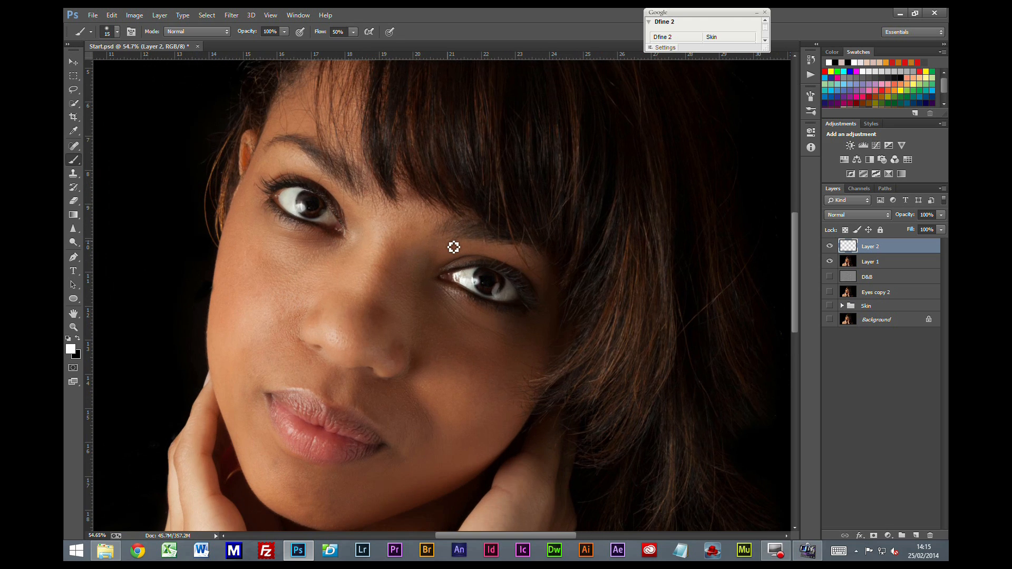
{"action": "scroll", "coordinate": [453, 246], "scroll_direction": "up", "scroll_amount": 1}
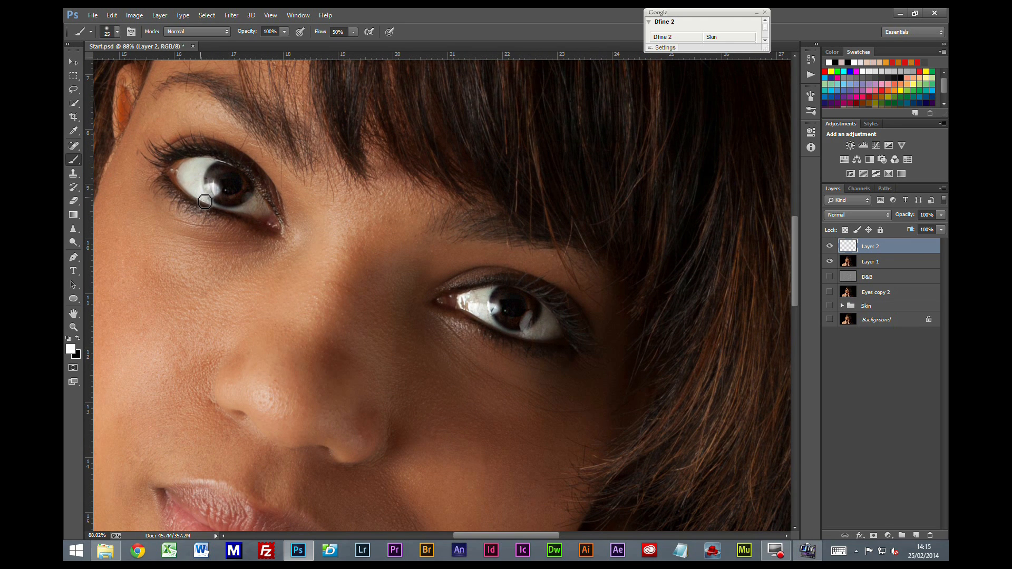
{"action": "key", "text": "bracketright"}
{"action": "key", "text": "bracketright"}
{"action": "key", "text": "bracketright"}
{"action": "key", "text": "bracketright"}
{"action": "key", "text": "bracketright"}
{"action": "key", "text": "bracketright"}
{"action": "left_click", "coordinate": [213, 188]}
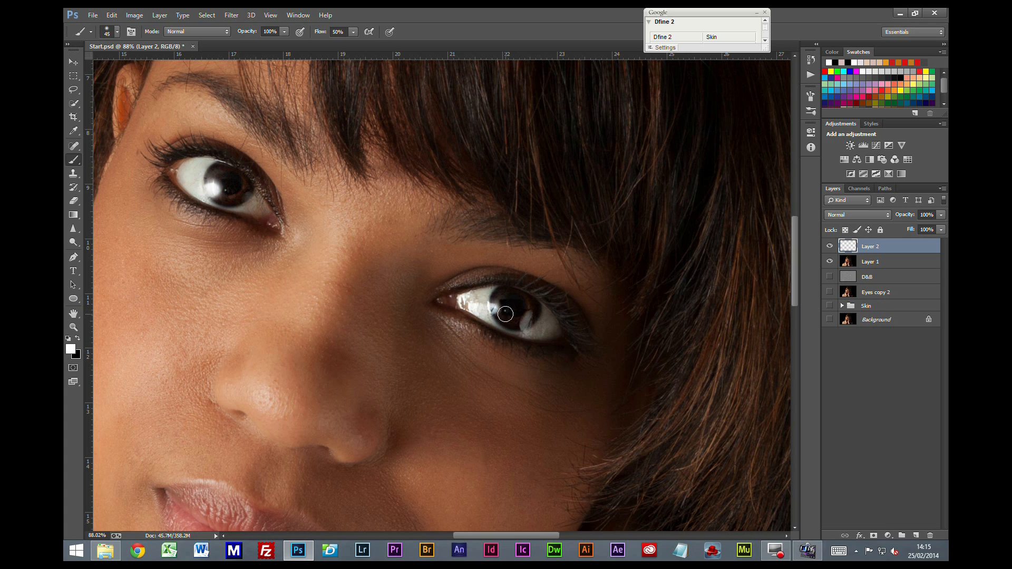
Paint soft white catchlights on both sides of the other eye's iris with 40 px and 35 px brushes.
{"action": "key", "text": "bracketleft"}
{"action": "left_click", "coordinate": [497, 309]}
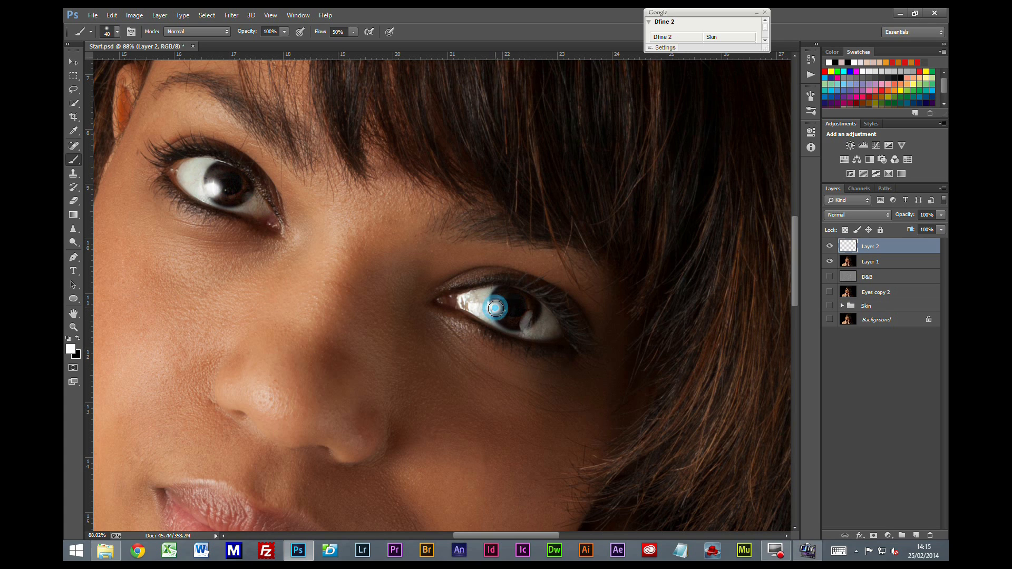
{"action": "key", "text": "bracketleft"}
{"action": "left_click", "coordinate": [530, 319]}
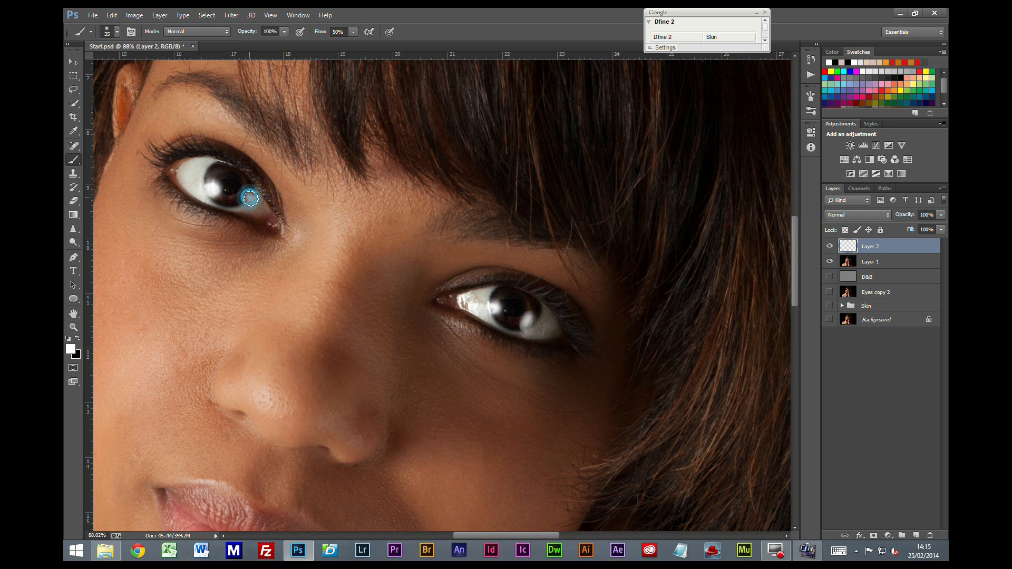
{"action": "left_click", "coordinate": [531, 321]}
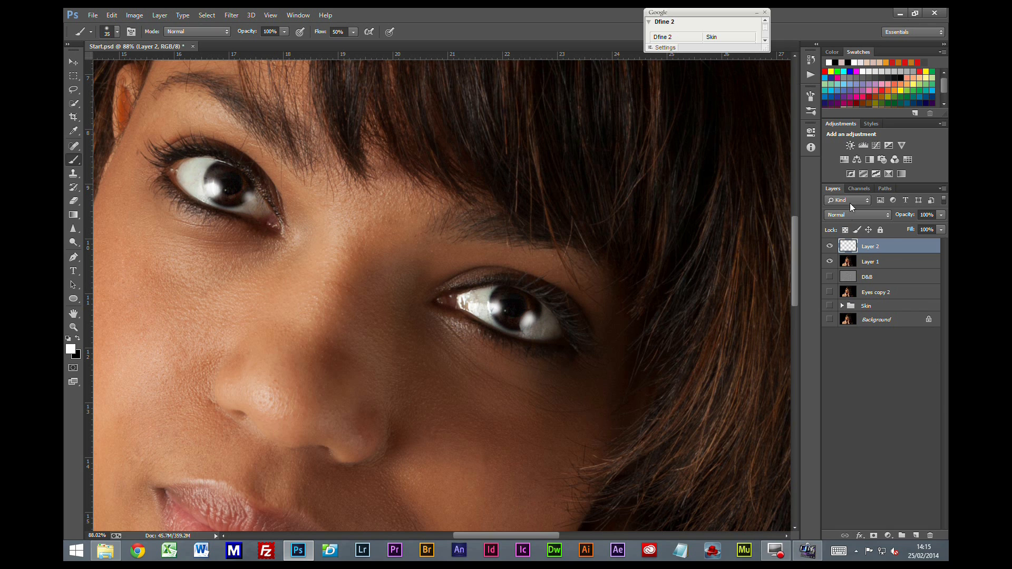
Set the catchlight layer's blend mode to Overlay and its opacity to 75%.
{"action": "left_click", "coordinate": [856, 214]}
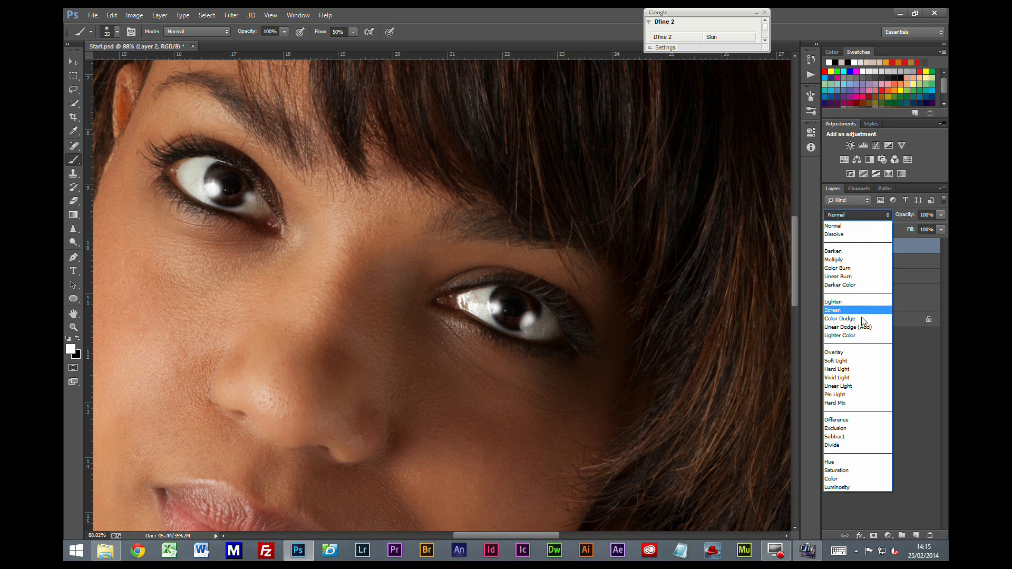
{"action": "left_click", "coordinate": [855, 352]}
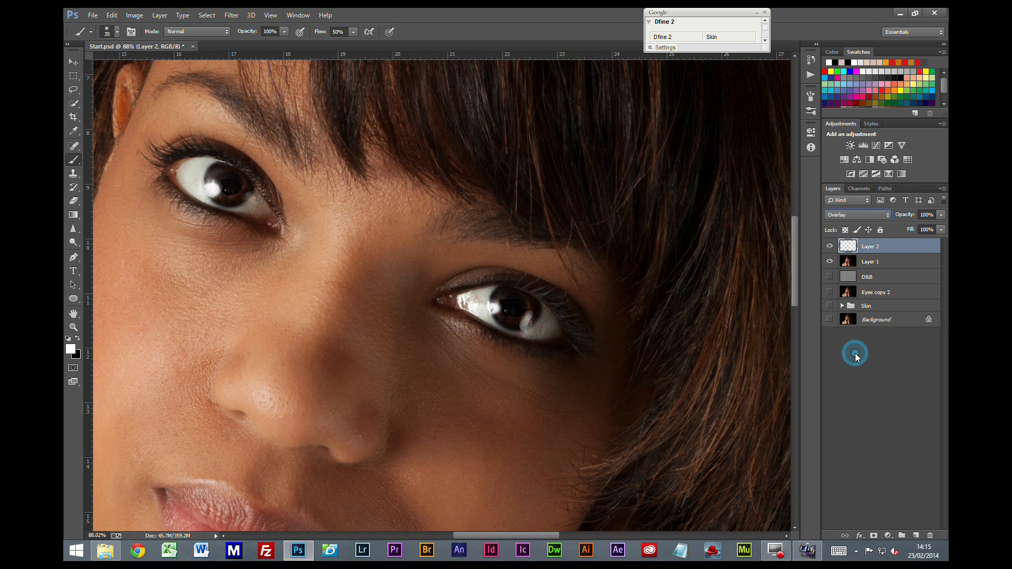
{"action": "left_click", "coordinate": [941, 215]}
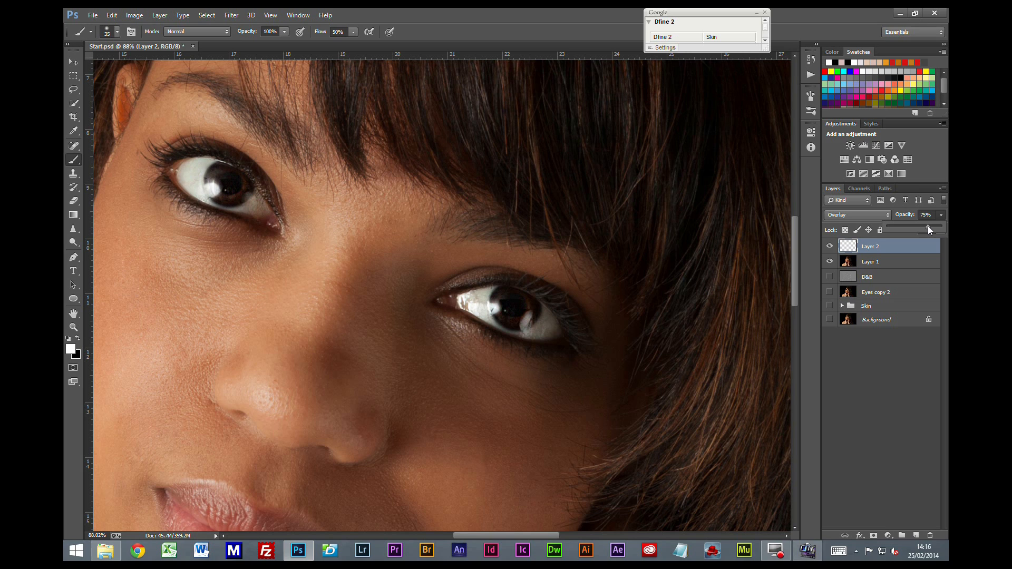
Compare the eyes up close with and without the catchlights by toggling Layer 2's visibility.
{"action": "left_click", "coordinate": [829, 247]}
{"action": "left_click", "coordinate": [829, 246]}
{"action": "left_click", "coordinate": [830, 246]}
{"action": "left_click", "coordinate": [829, 246]}
{"action": "left_click", "coordinate": [829, 246]}
{"action": "left_click", "coordinate": [829, 246]}
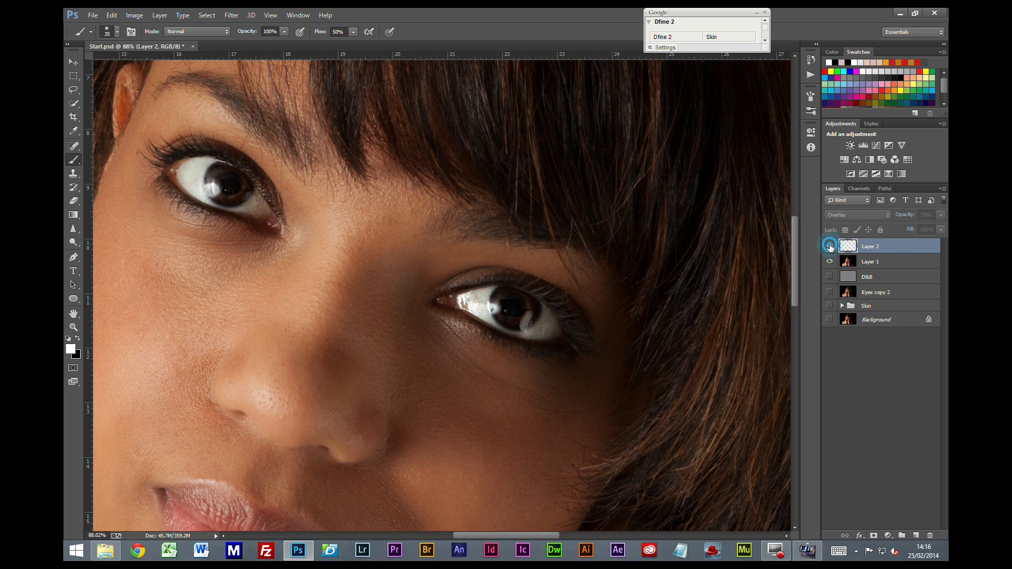
{"action": "left_click", "coordinate": [830, 246]}
{"action": "left_click", "coordinate": [830, 246]}
{"action": "left_click", "coordinate": [830, 246]}
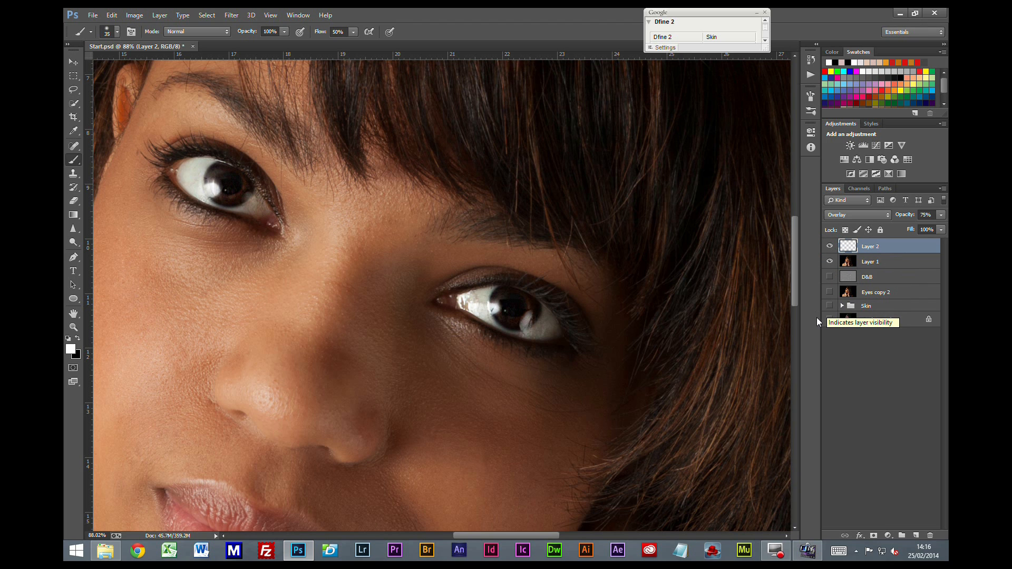
Check the effect of the catchlights on the full portrait by hiding and showing Layer 2.
{"action": "left_click", "coordinate": [791, 272]}
{"action": "scroll", "coordinate": [533, 282], "scroll_direction": "down", "scroll_amount": 6}
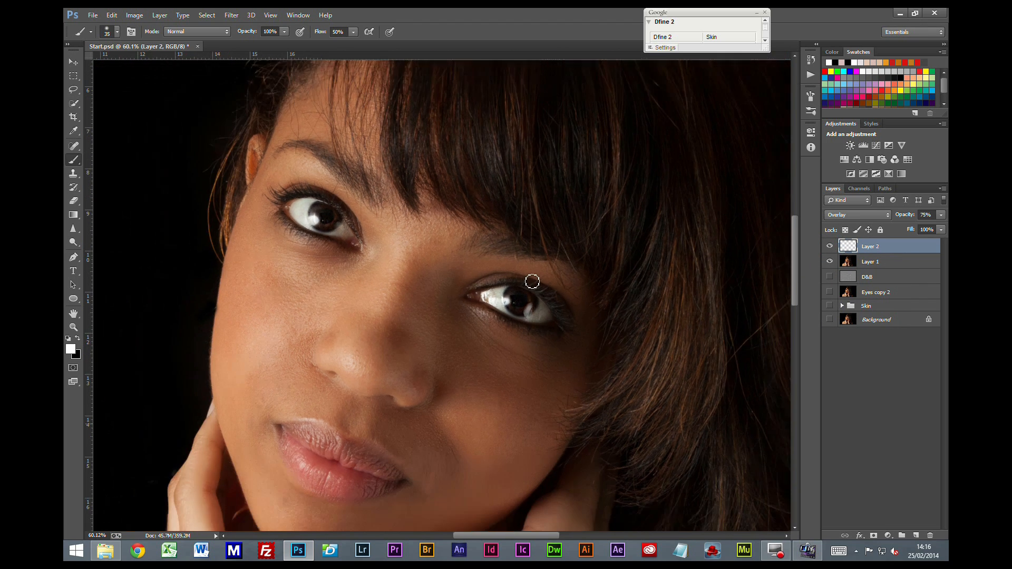
{"action": "scroll", "coordinate": [533, 282], "scroll_direction": "down", "scroll_amount": 2}
{"action": "scroll", "coordinate": [533, 283], "scroll_direction": "down", "scroll_amount": 2}
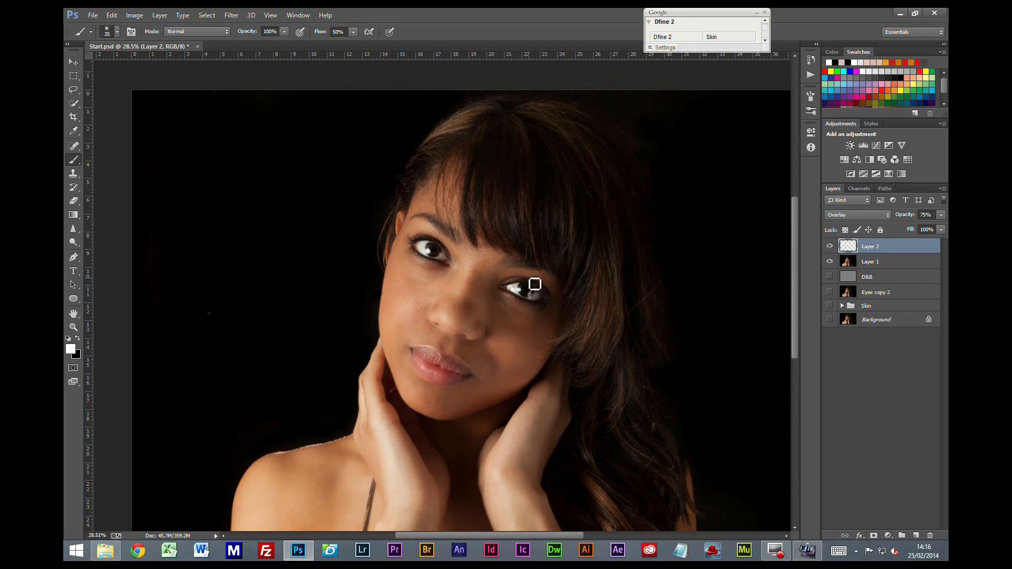
{"action": "left_click", "coordinate": [829, 247]}
{"action": "left_click", "coordinate": [829, 246]}
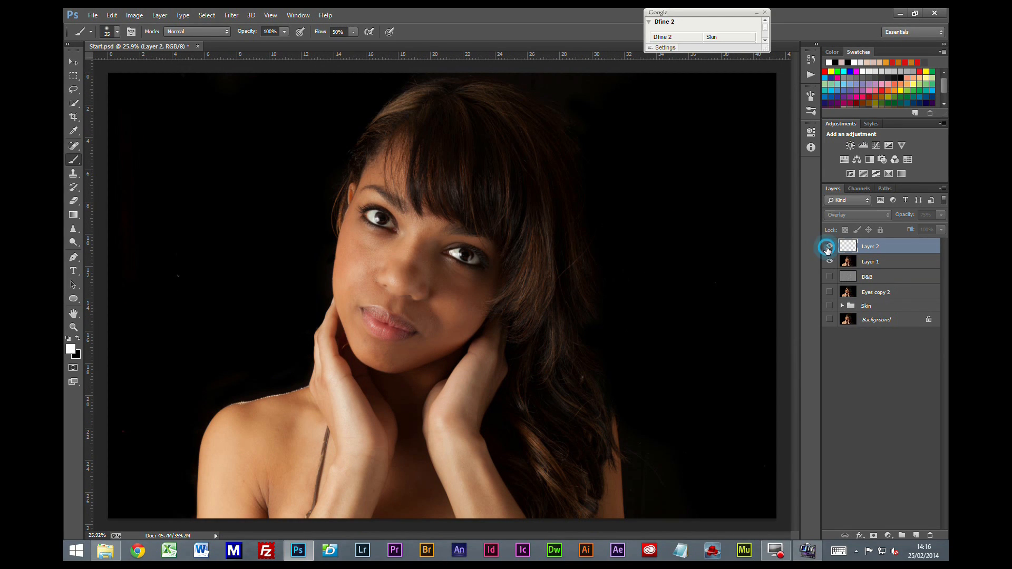
{"action": "left_click", "coordinate": [829, 246]}
{"action": "left_click", "coordinate": [829, 246]}
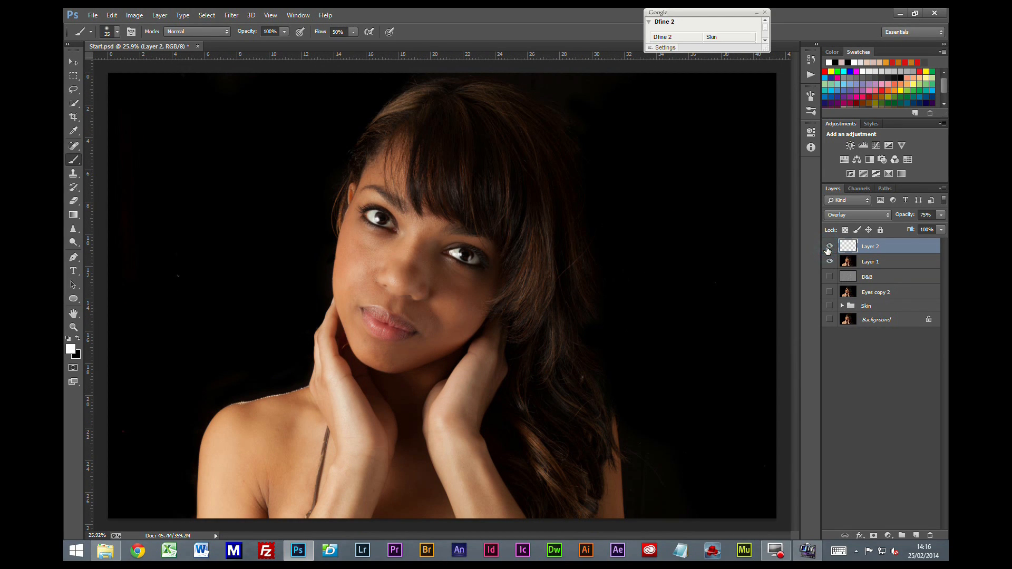
Readjust the catchlight layer's opacity while checking it on and off, and merge it with the visible Layer 1.
{"action": "left_click", "coordinate": [941, 215]}
{"action": "left_click", "coordinate": [830, 247]}
{"action": "left_click", "coordinate": [830, 246]}
{"action": "left_click", "coordinate": [830, 246]}
{"action": "left_click", "coordinate": [830, 246]}
{"action": "left_click", "coordinate": [830, 246]}
{"action": "key", "text": "ctrl+shift+e"}
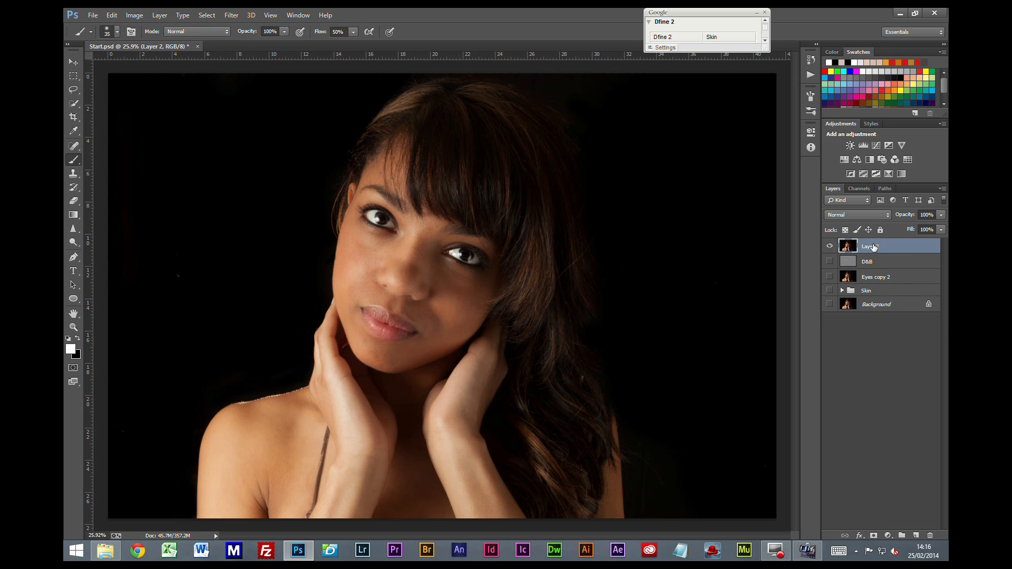
{"action": "scroll", "coordinate": [632, 242], "scroll_direction": "up", "scroll_amount": 2}
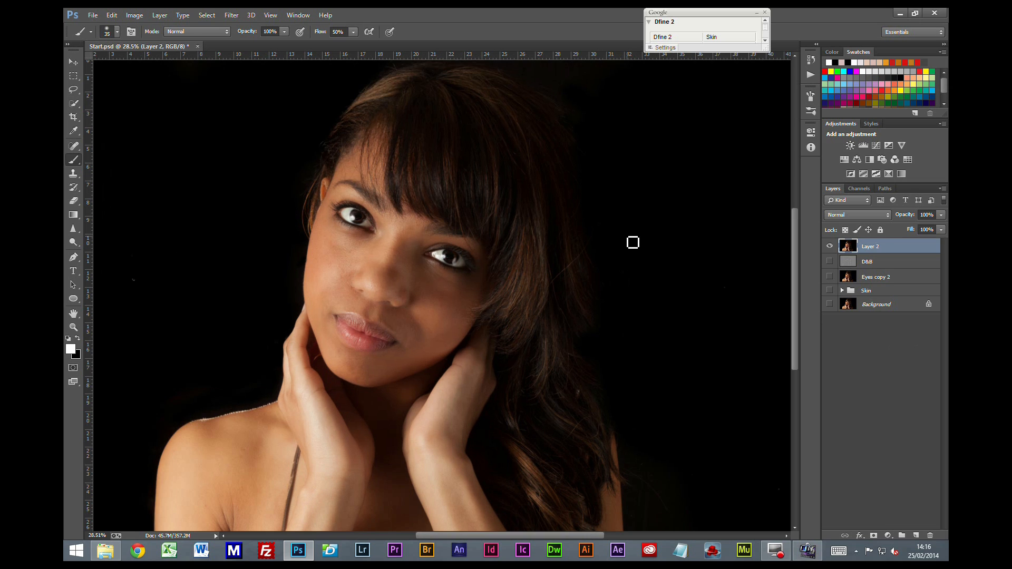
Add a Levels adjustment layer above Layer 2 and shift its midtone slider slightly darker.
{"action": "scroll", "coordinate": [632, 242], "scroll_direction": "up", "scroll_amount": 1}
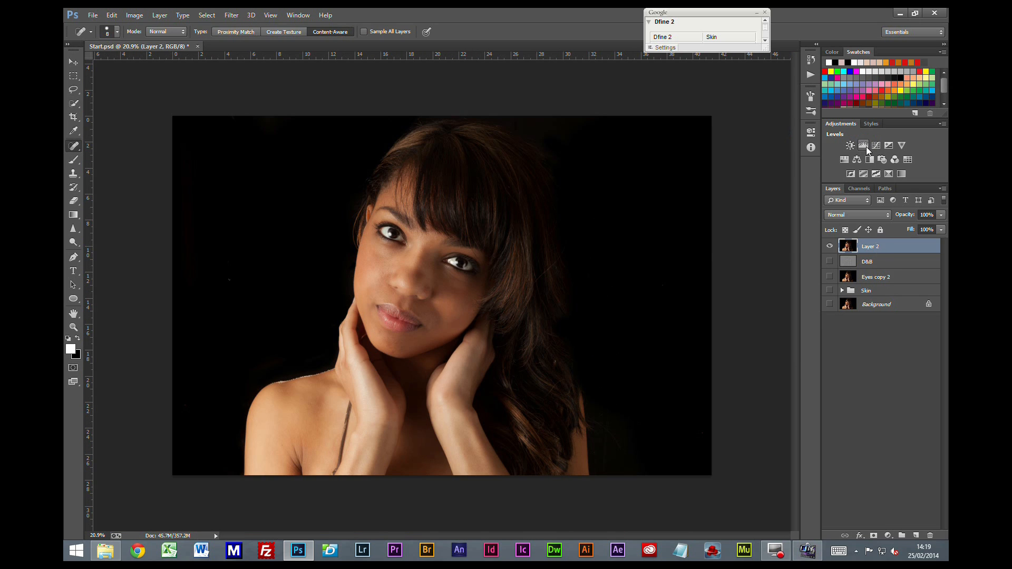
{"action": "left_click", "coordinate": [864, 148]}
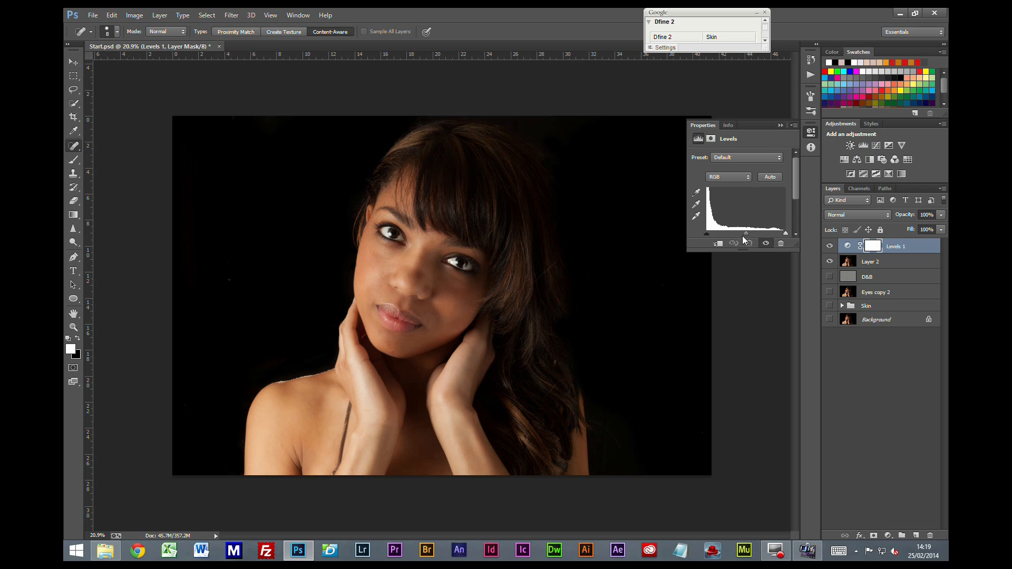
{"action": "left_click_drag", "start_coordinate": [746, 233], "coordinate": [748, 233]}
{"action": "left_click", "coordinate": [871, 381]}
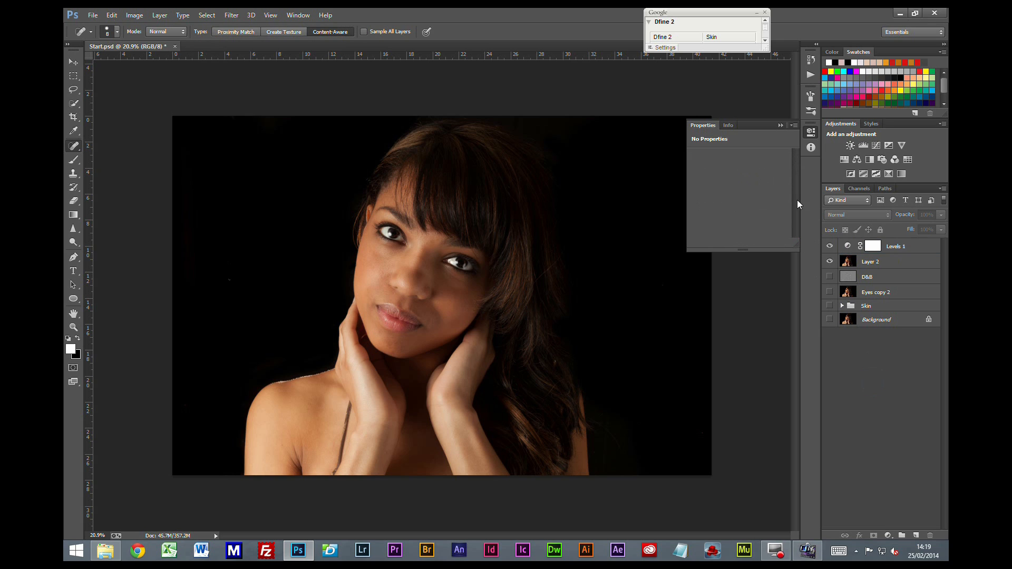
{"action": "left_click", "coordinate": [779, 126]}
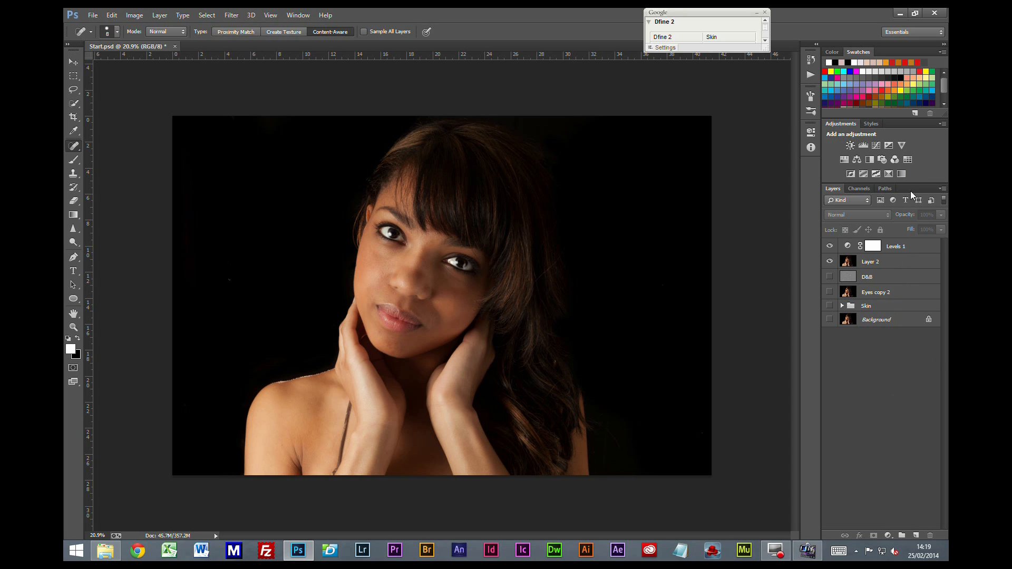
Add a second Levels adjustment layer and get its layer mask ready for painting with a black brush.
{"action": "left_click", "coordinate": [863, 145]}
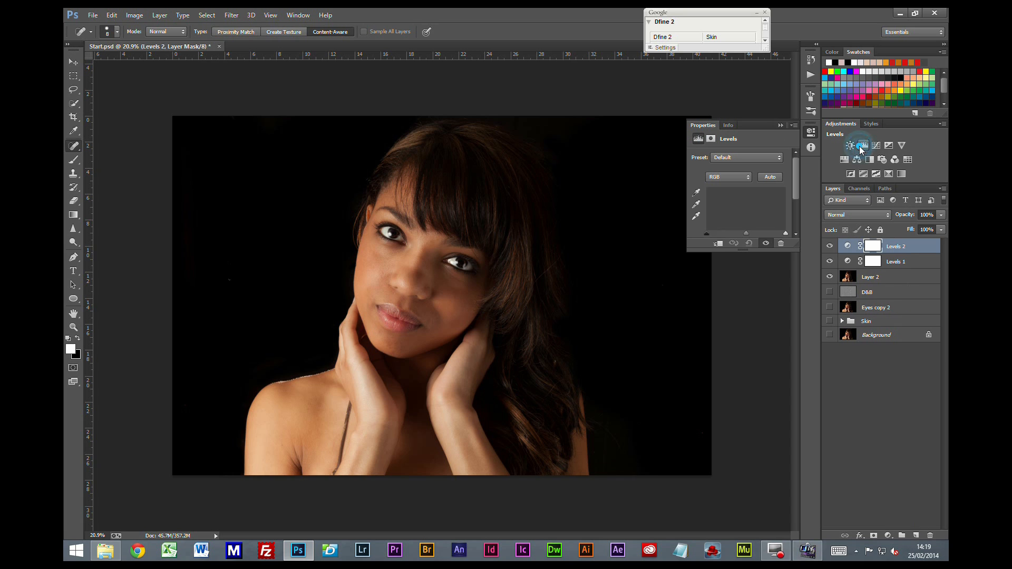
{"action": "left_click", "coordinate": [873, 246]}
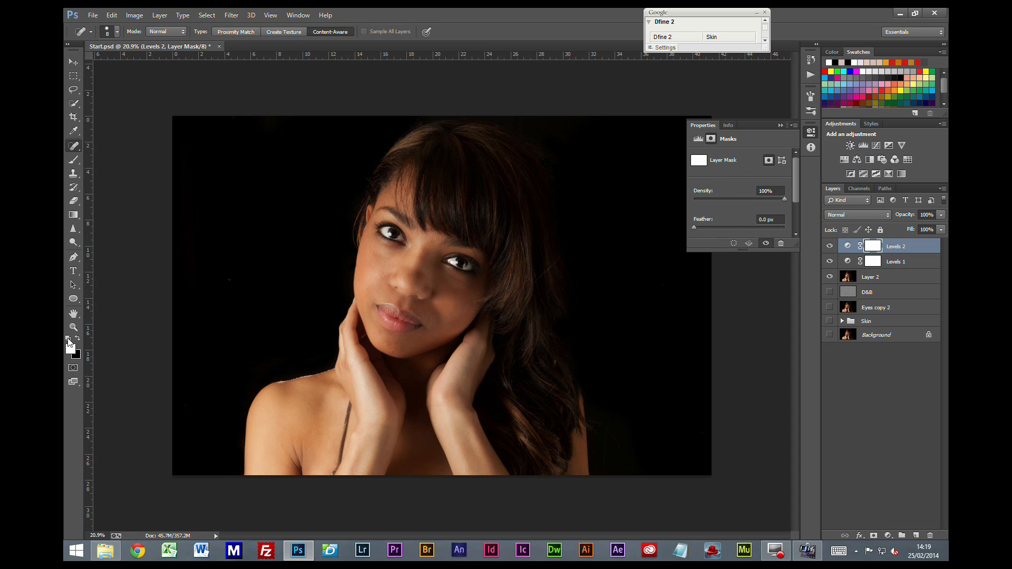
{"action": "left_click", "coordinate": [73, 159]}
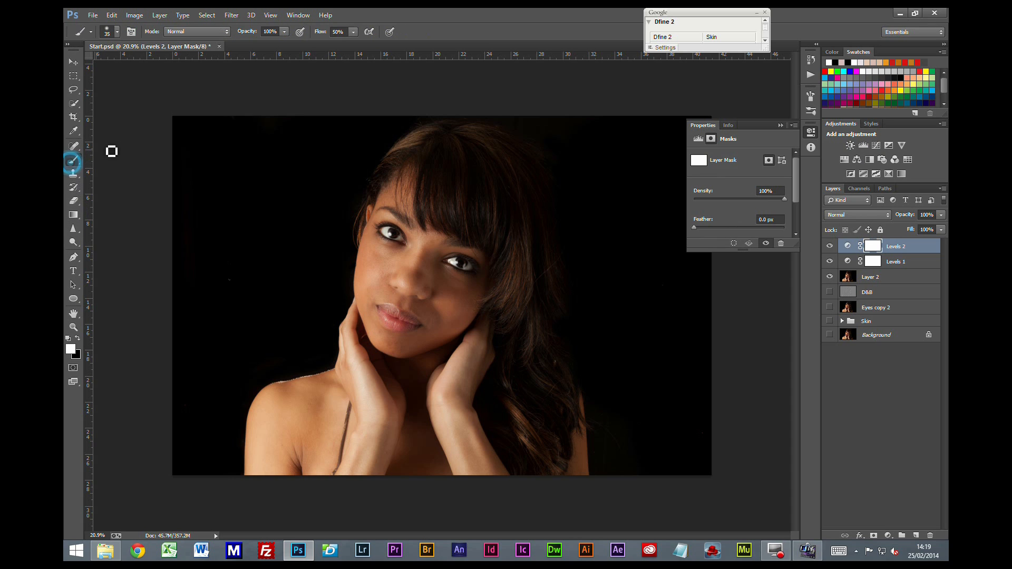
{"action": "key", "text": "x"}
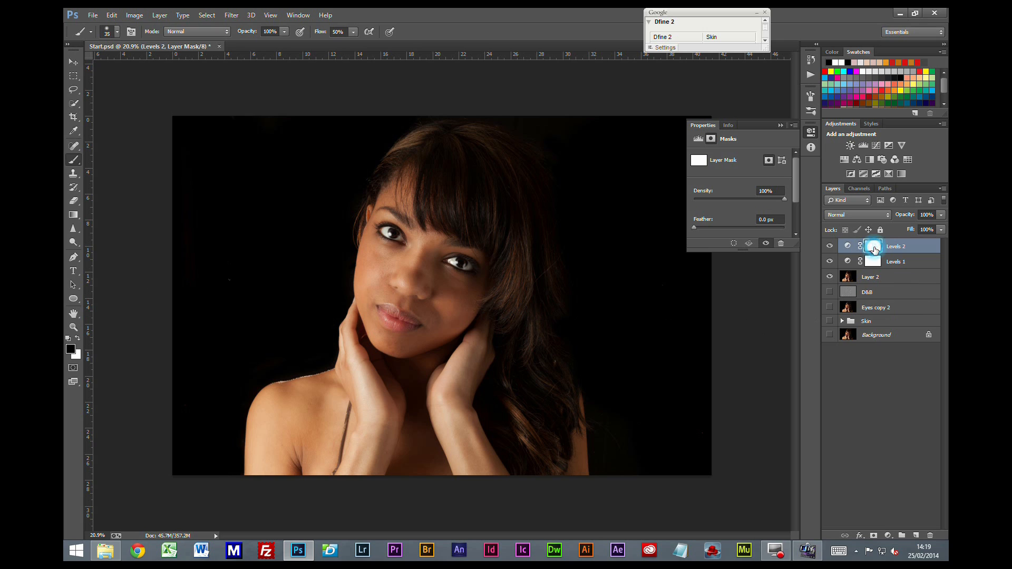
Enlarge the brush to 2300 and paint the middle of the Levels 2 mask black, leaving the image's outer edges white.
{"action": "key", "text": "bracketright"}
{"action": "key", "text": "bracketright"}
{"action": "key", "text": "bracketright"}
{"action": "key", "text": "bracketright"}
{"action": "key", "text": "bracketright"}
{"action": "key", "text": "bracketright"}
{"action": "key", "text": "bracketright"}
{"action": "key", "text": "bracketright"}
{"action": "key", "text": "bracketright"}
{"action": "key", "text": "bracketright"}
{"action": "key", "text": "bracketright"}
{"action": "key", "text": "bracketright"}
{"action": "key", "text": "bracketright"}
{"action": "key", "text": "bracketright"}
{"action": "key", "text": "bracketright"}
{"action": "key", "text": "bracketright"}
{"action": "key", "text": "bracketright"}
{"action": "key", "text": "bracketright"}
{"action": "key", "text": "bracketright"}
{"action": "key", "text": "bracketright"}
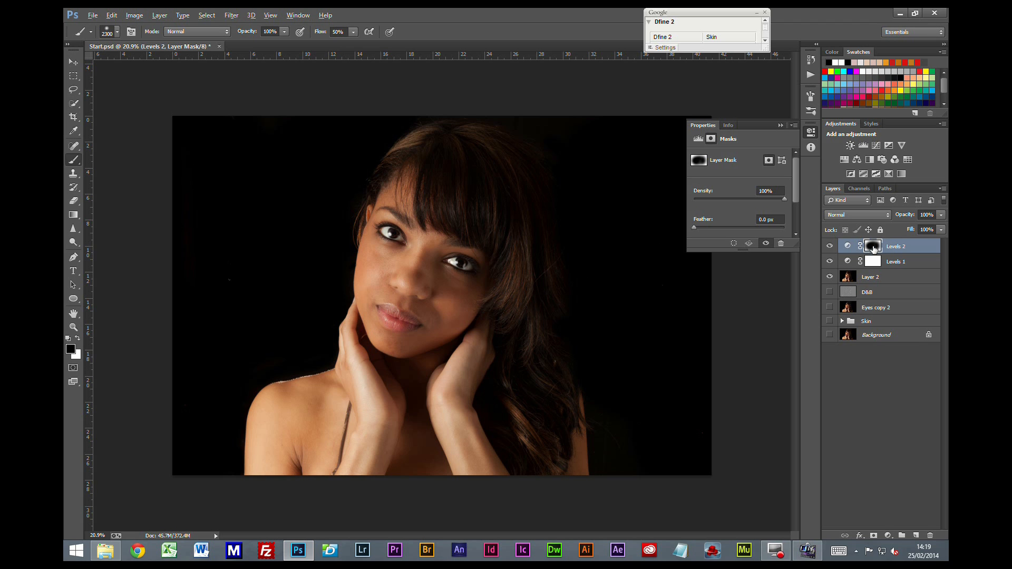
{"action": "left_click", "coordinate": [872, 245], "text": "alt"}
{"action": "mouse_move", "coordinate": [502, 324]}
{"action": "left_mouse_down"}
{"action": "mouse_move", "coordinate": [512, 323]}
{"action": "mouse_move", "coordinate": [345, 333]}
{"action": "left_mouse_up"}
{"action": "mouse_move", "coordinate": [215, 188]}
{"action": "left_mouse_down"}
{"action": "mouse_move", "coordinate": [306, 165]}
{"action": "mouse_move", "coordinate": [417, 159]}
{"action": "mouse_move", "coordinate": [433, 190]}
{"action": "mouse_move", "coordinate": [486, 204]}
{"action": "mouse_move", "coordinate": [468, 260]}
{"action": "mouse_move", "coordinate": [434, 274]}
{"action": "mouse_move", "coordinate": [205, 268]}
{"action": "mouse_move", "coordinate": [195, 226]}
{"action": "mouse_move", "coordinate": [200, 160]}
{"action": "mouse_move", "coordinate": [385, 172]}
{"action": "mouse_move", "coordinate": [459, 156]}
{"action": "mouse_move", "coordinate": [494, 262]}
{"action": "mouse_move", "coordinate": [473, 244]}
{"action": "mouse_move", "coordinate": [493, 238]}
{"action": "mouse_move", "coordinate": [510, 256]}
{"action": "mouse_move", "coordinate": [497, 246]}
{"action": "mouse_move", "coordinate": [494, 153]}
{"action": "mouse_move", "coordinate": [401, 189]}
{"action": "mouse_move", "coordinate": [341, 185]}
{"action": "mouse_move", "coordinate": [294, 237]}
{"action": "left_mouse_up"}
Display the Levels 2 mask on its own and feather it by 109.4 px.
{"action": "left_click", "coordinate": [873, 246], "text": "alt"}
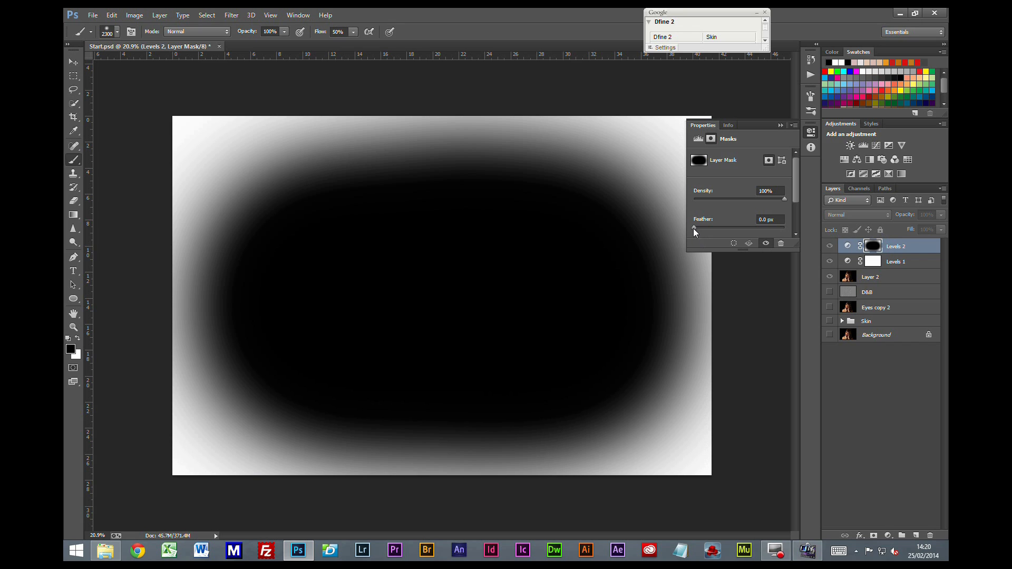
{"action": "left_click_drag", "start_coordinate": [694, 228], "coordinate": [753, 227]}
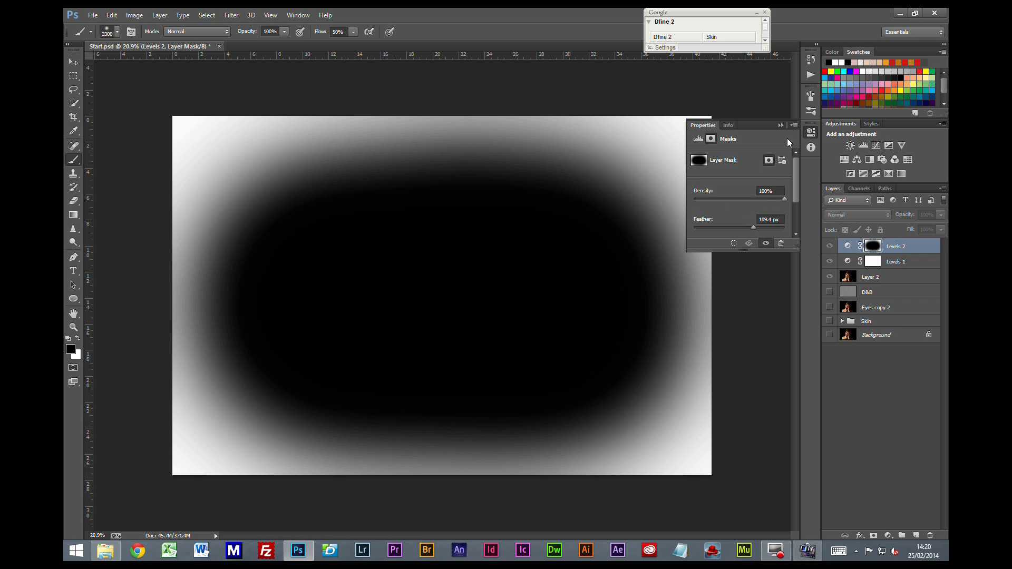
{"action": "left_click", "coordinate": [780, 125]}
Darken the edges as a vignette by adjusting the Levels 2 black point and shifting its midtones darker.
{"action": "double_click", "coordinate": [848, 246]}
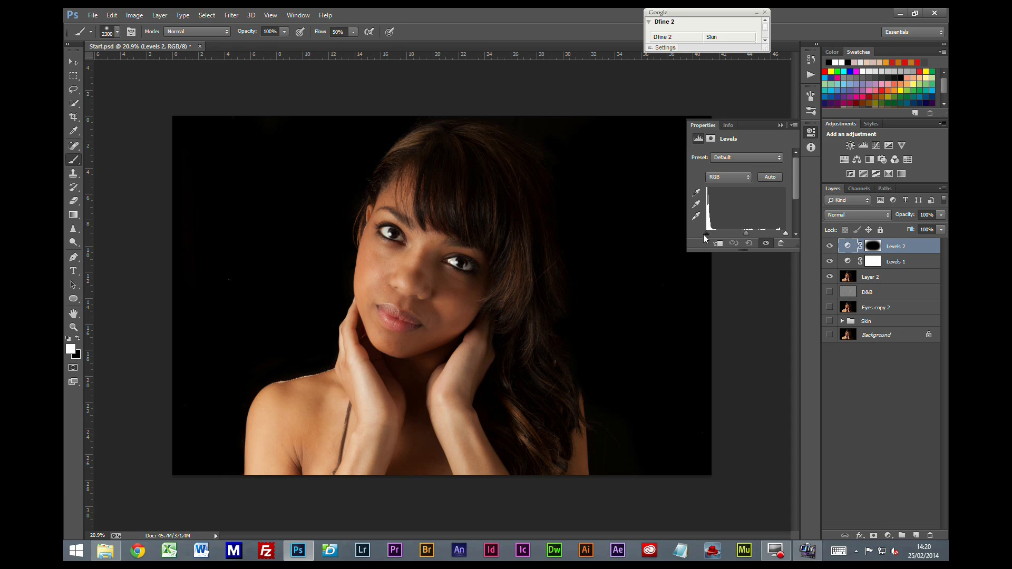
{"action": "mouse_move", "coordinate": [706, 234]}
{"action": "left_mouse_down"}
{"action": "mouse_move", "coordinate": [717, 235]}
{"action": "mouse_move", "coordinate": [706, 232]}
{"action": "left_mouse_up"}
{"action": "left_click_drag", "start_coordinate": [748, 232], "coordinate": [757, 233]}
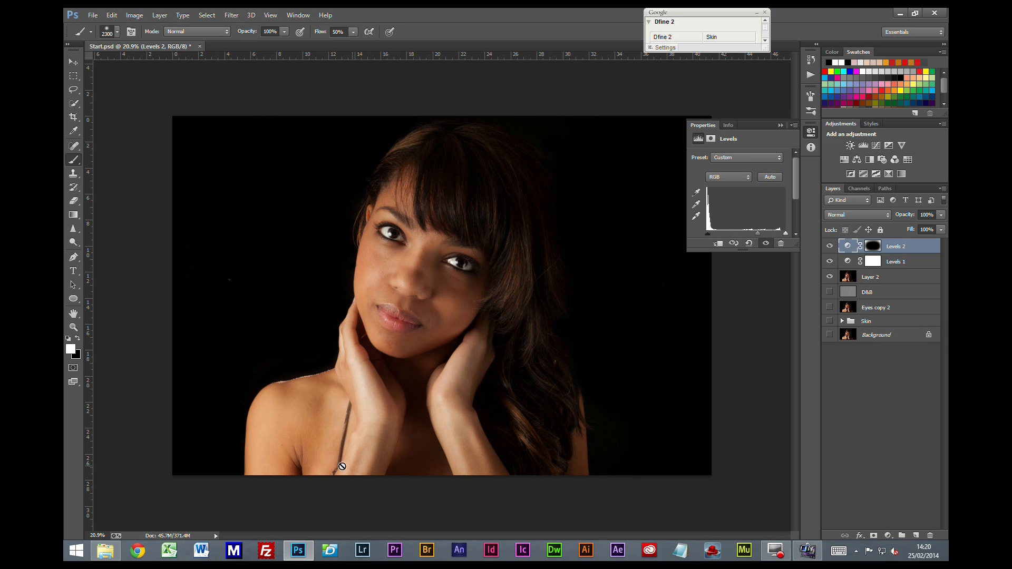
{"action": "left_click", "coordinate": [782, 125]}
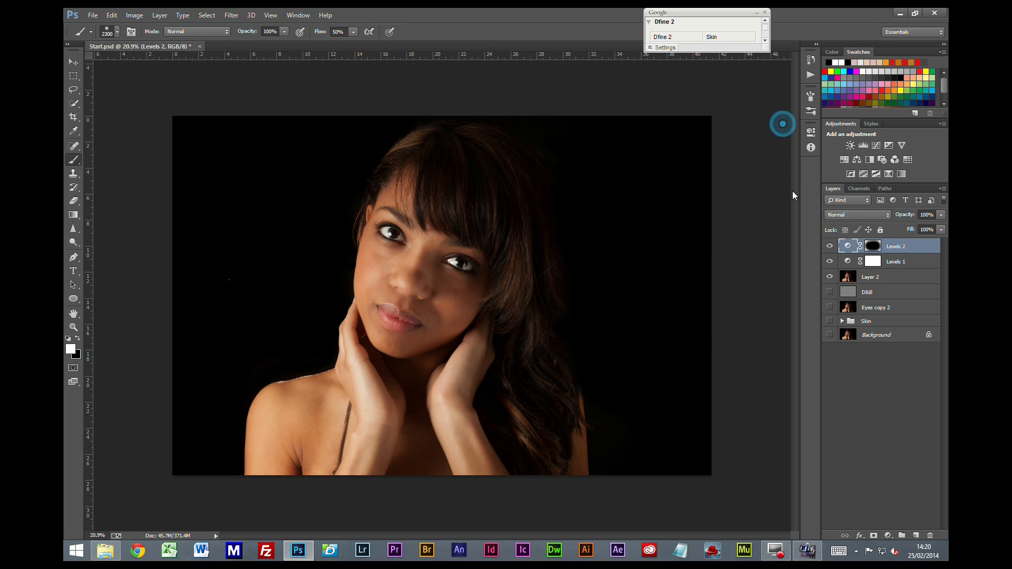
Compare the portrait with and without the edge darkening by toggling the visibility of Levels 2.
{"action": "left_click", "coordinate": [830, 247]}
{"action": "left_click", "coordinate": [830, 246]}
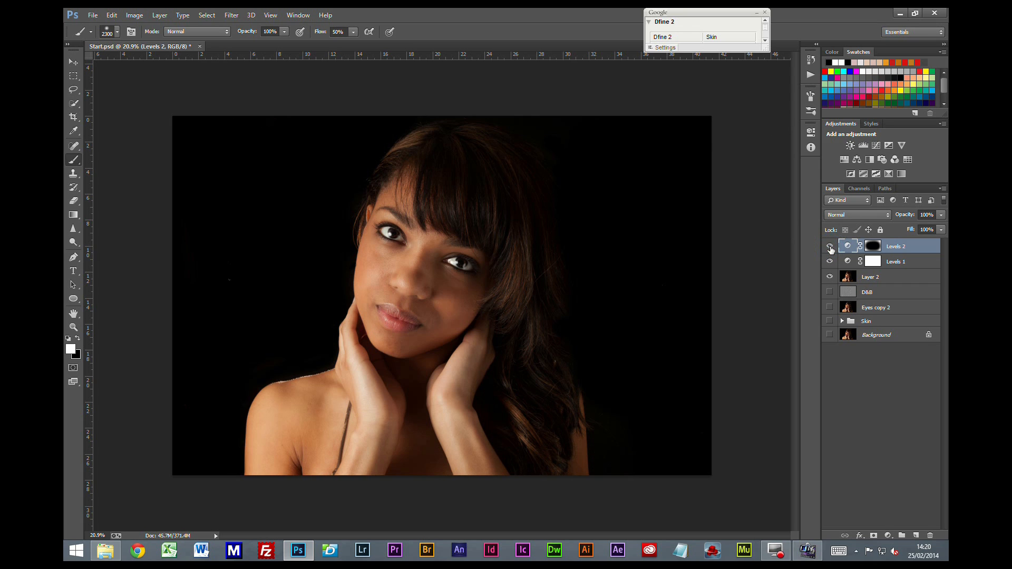
{"action": "left_click", "coordinate": [830, 246]}
{"action": "left_click", "coordinate": [830, 247]}
{"action": "left_click", "coordinate": [874, 386]}
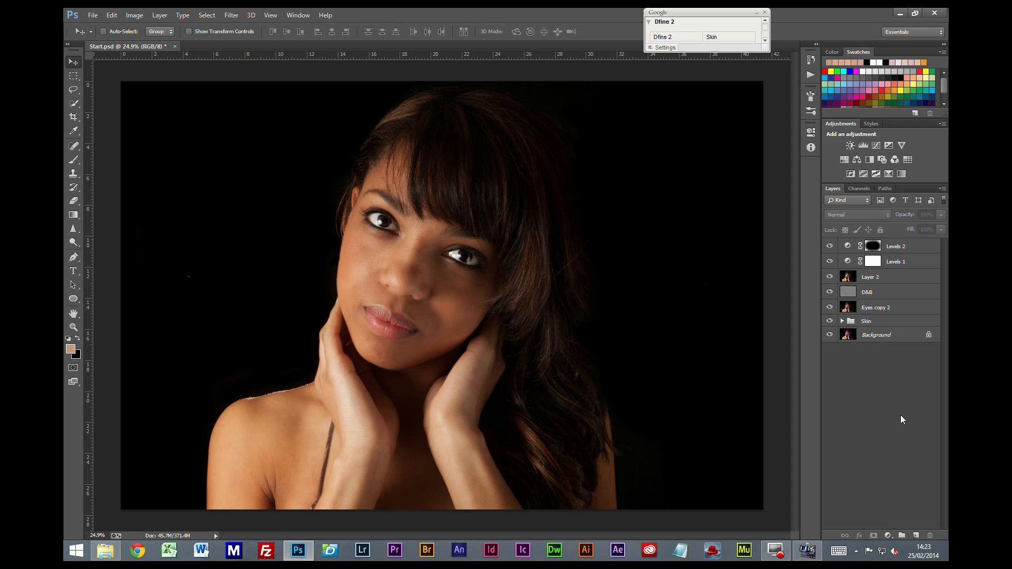
Merge all layers into the Background and crop the portrait slightly tighter.
{"action": "key", "text": "ctrl+shift+e"}
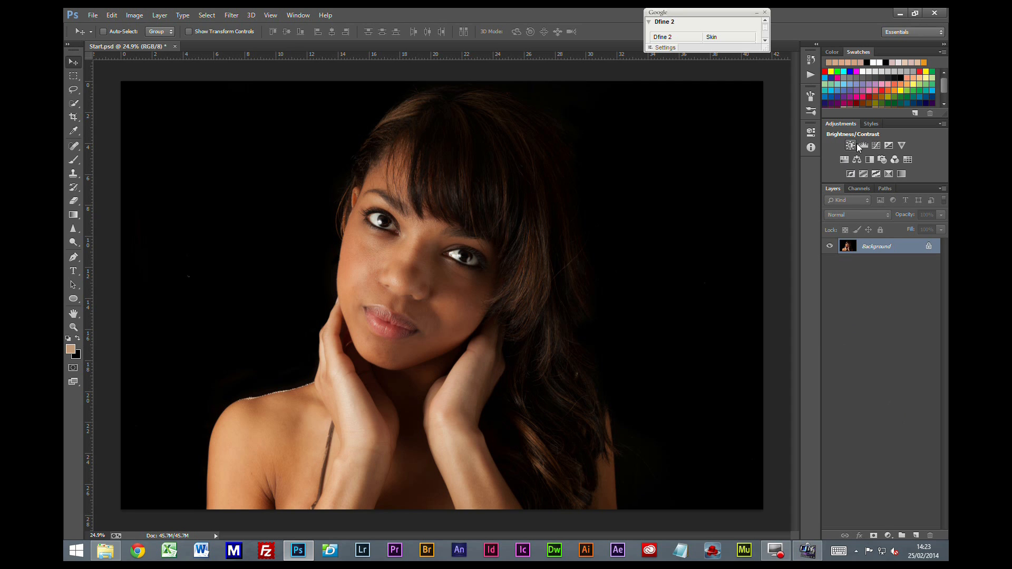
{"action": "key", "text": "c"}
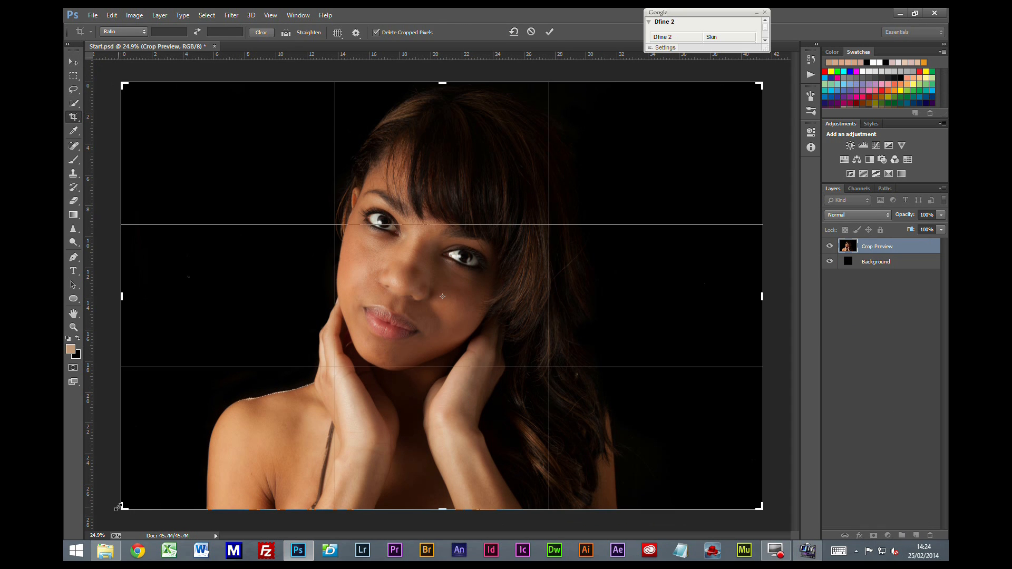
{"action": "left_click_drag", "start_coordinate": [118, 508], "coordinate": [122, 506]}
{"action": "key", "text": "Return"}
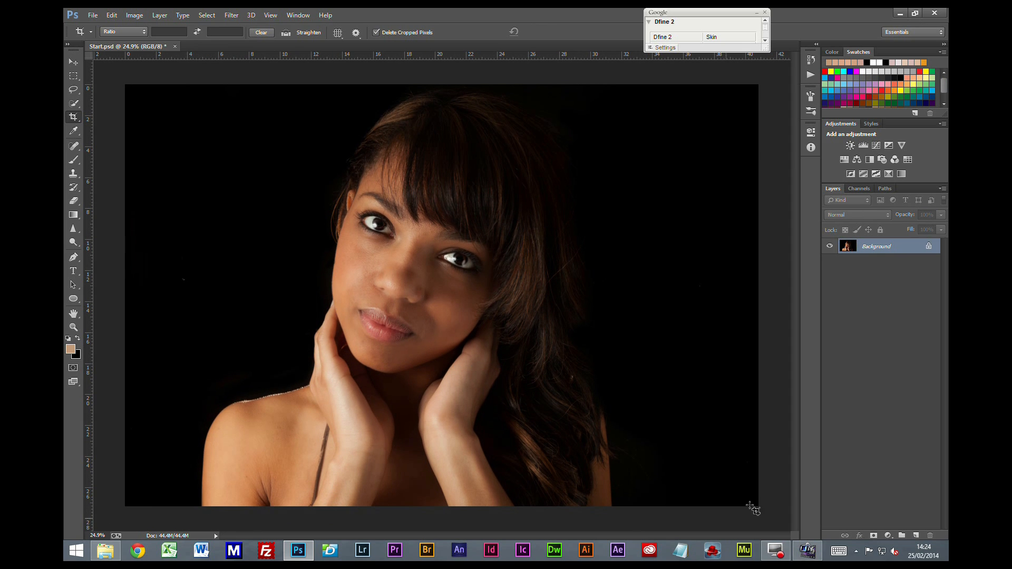
Apply Smart Sharpen starting from the Default preset, with the amount lowered to 39% and the radius and noise reduction fine-tuned.
{"action": "left_click", "coordinate": [230, 17]}
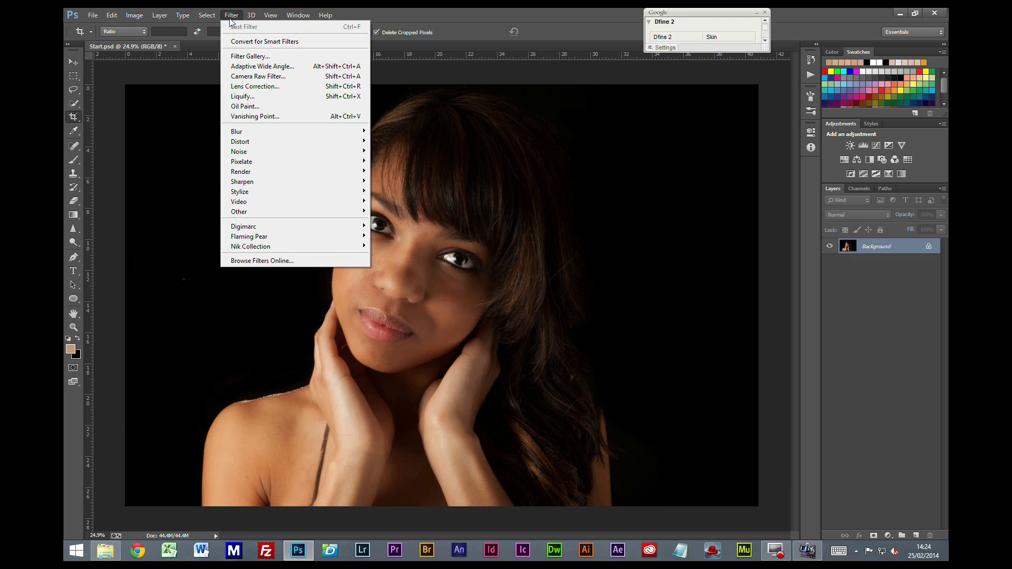
{"action": "mouse_move", "coordinate": [240, 182]}
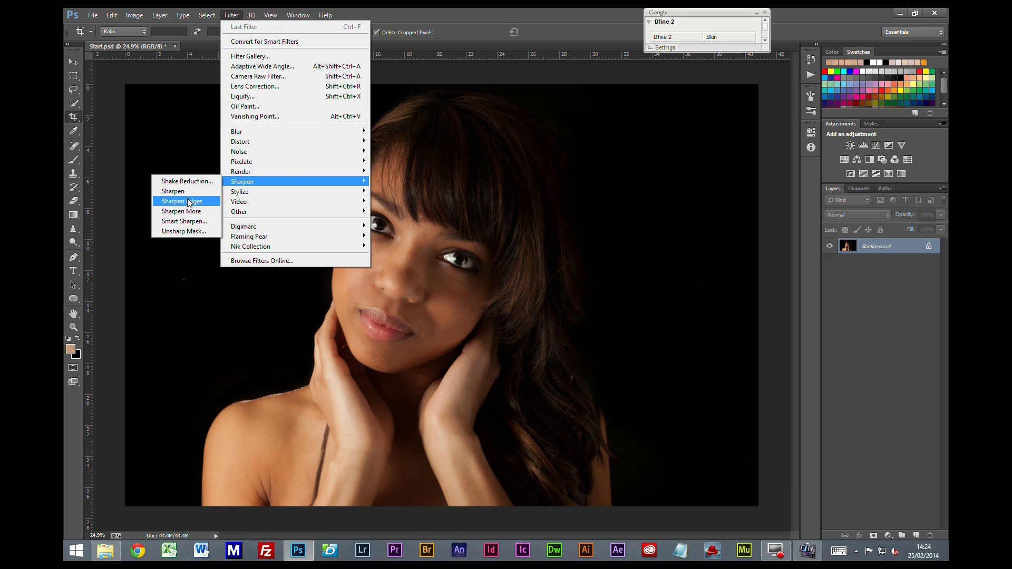
{"action": "left_click", "coordinate": [184, 221]}
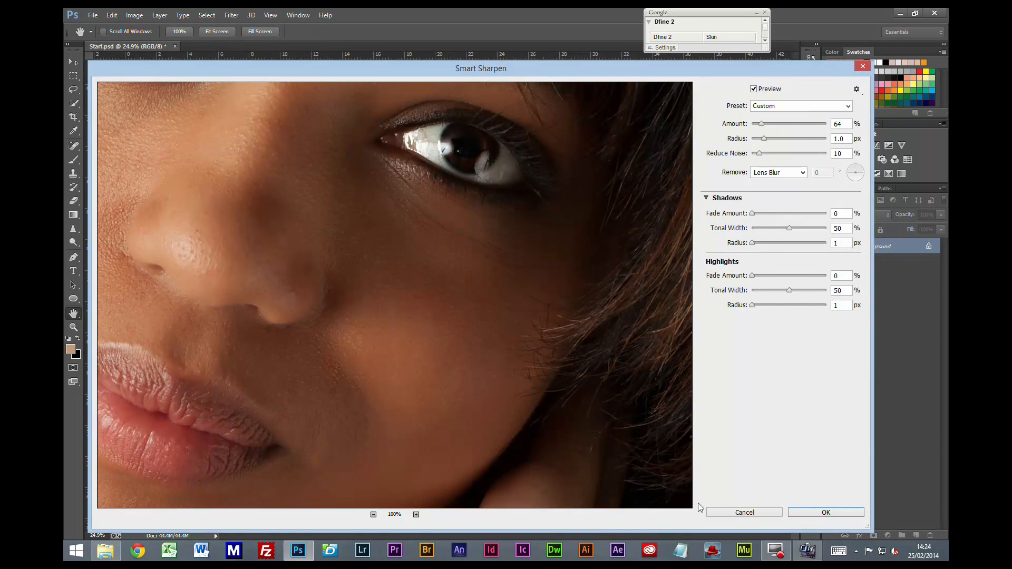
{"action": "left_click", "coordinate": [800, 110]}
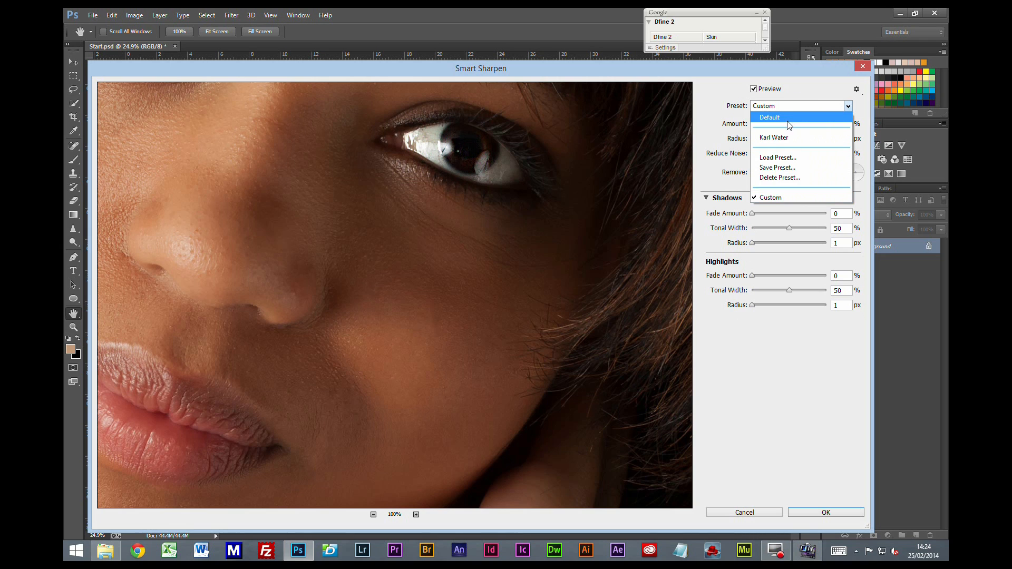
{"action": "left_click", "coordinate": [789, 123]}
{"action": "left_click_drag", "start_coordinate": [780, 126], "coordinate": [758, 126]}
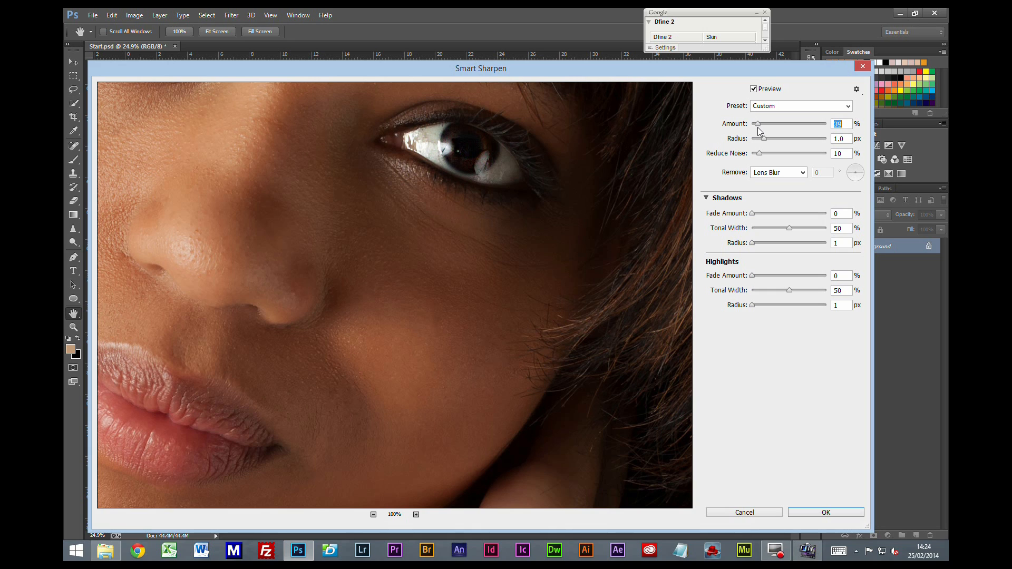
{"action": "left_click_drag", "start_coordinate": [767, 140], "coordinate": [766, 141]}
{"action": "left_click_drag", "start_coordinate": [759, 154], "coordinate": [762, 157]}
{"action": "left_click", "coordinate": [818, 511]}
{"action": "key", "text": "c"}
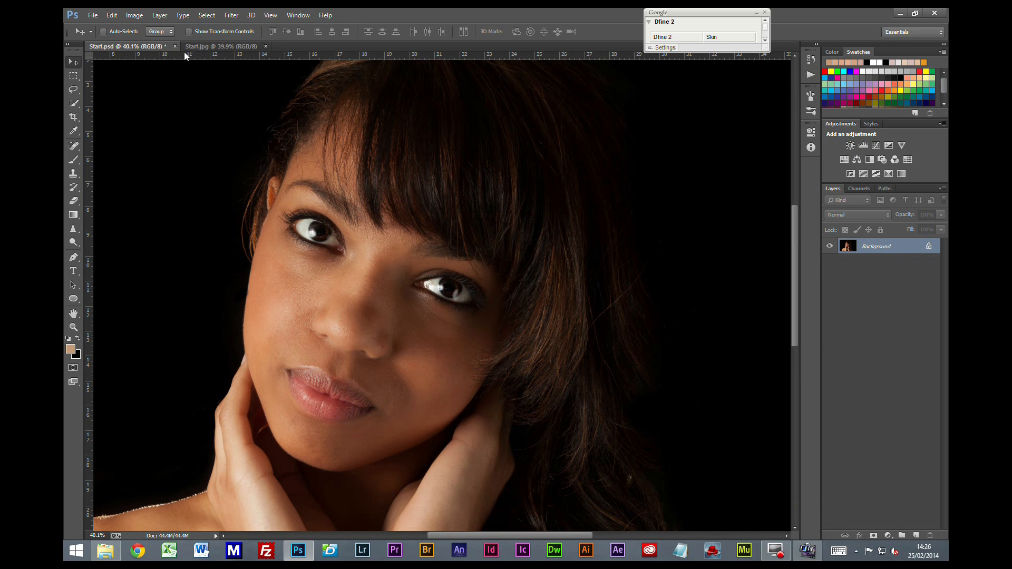
Compare the retouched Start.psd with the original Start.jpg by switching between the two documents.
{"action": "left_click", "coordinate": [198, 48]}
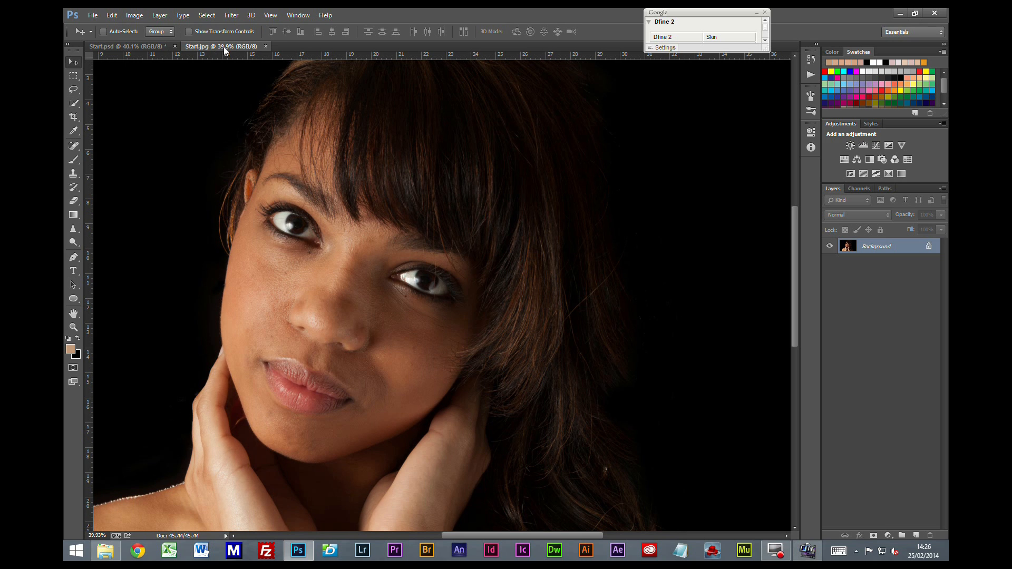
{"action": "left_click", "coordinate": [139, 47]}
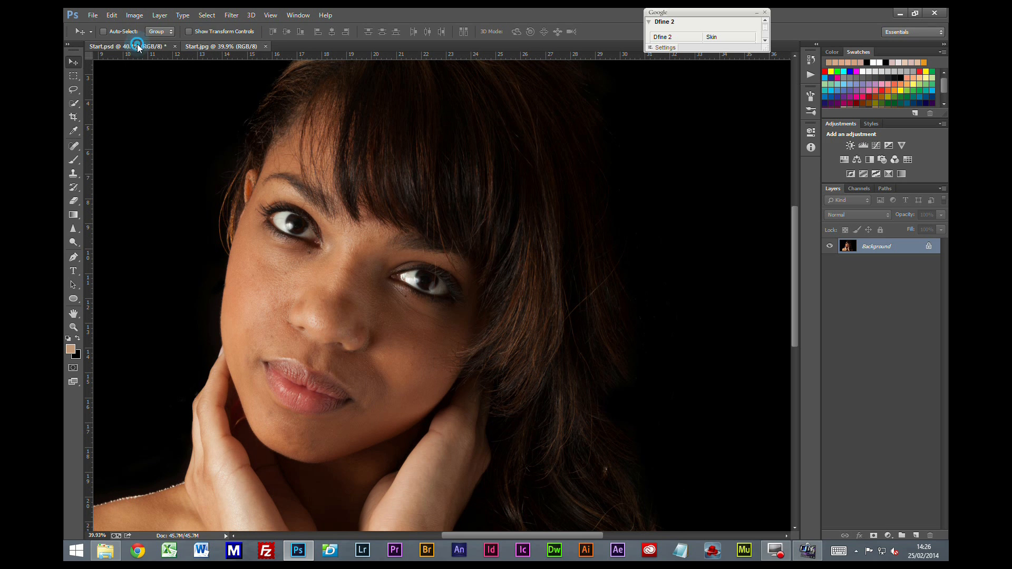
{"action": "left_click", "coordinate": [224, 47]}
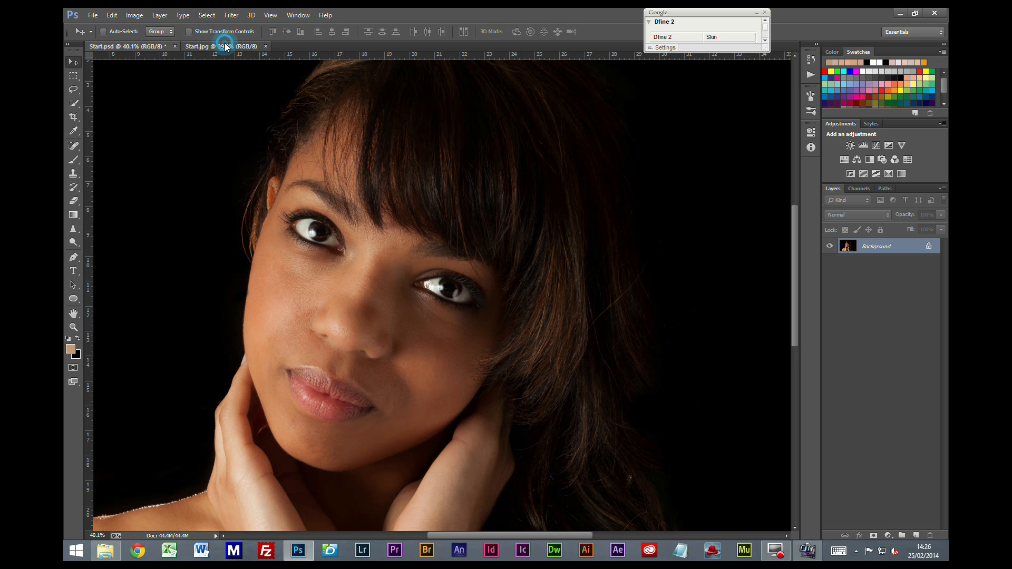
{"action": "left_click", "coordinate": [138, 50]}
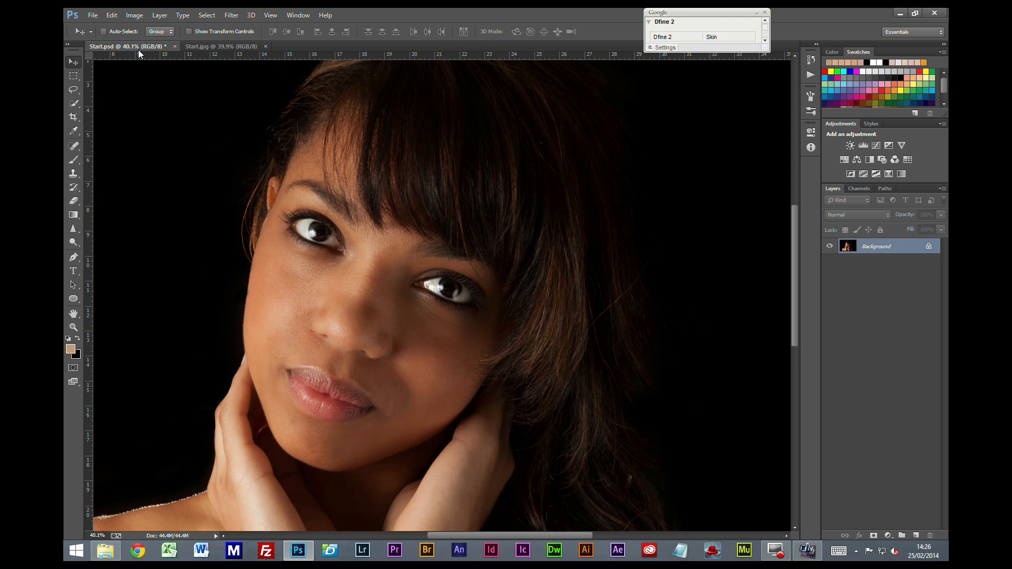
{"action": "left_click", "coordinate": [200, 47]}
{"action": "left_click", "coordinate": [152, 49]}
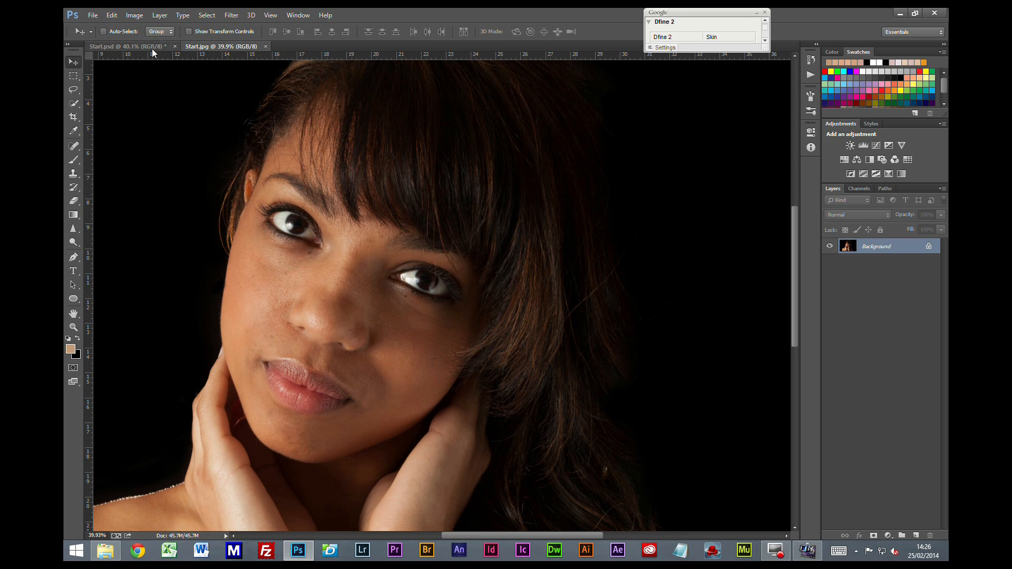
Compare the skin and eyes up close in Start.psd and Start.jpg, and close the original Start.jpg.
{"action": "scroll", "coordinate": [390, 337], "scroll_direction": "up", "scroll_amount": 3}
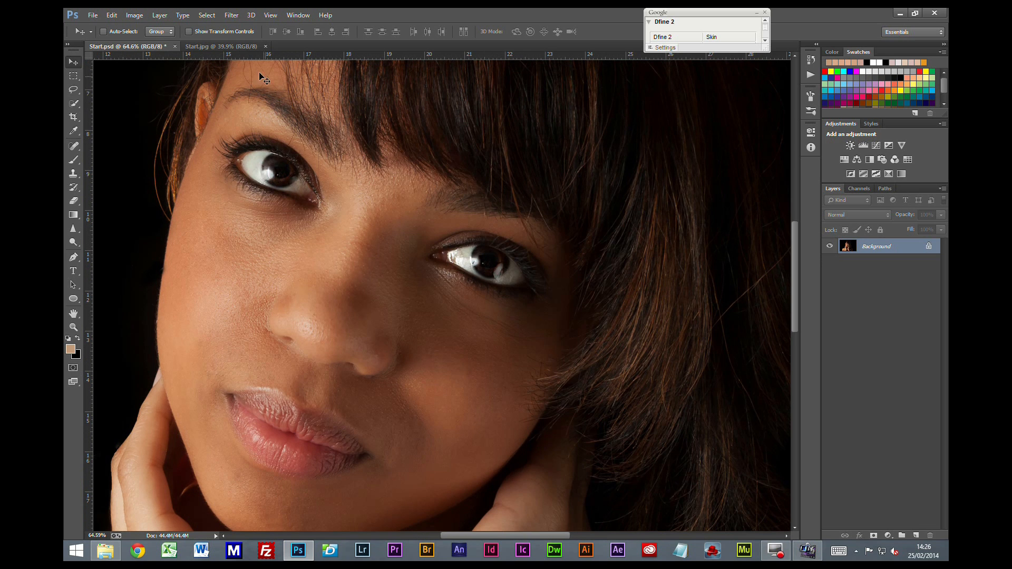
{"action": "left_click", "coordinate": [220, 46]}
{"action": "scroll", "coordinate": [348, 248], "scroll_direction": "up", "scroll_amount": 1}
{"action": "scroll", "coordinate": [348, 249], "scroll_direction": "up", "scroll_amount": 3}
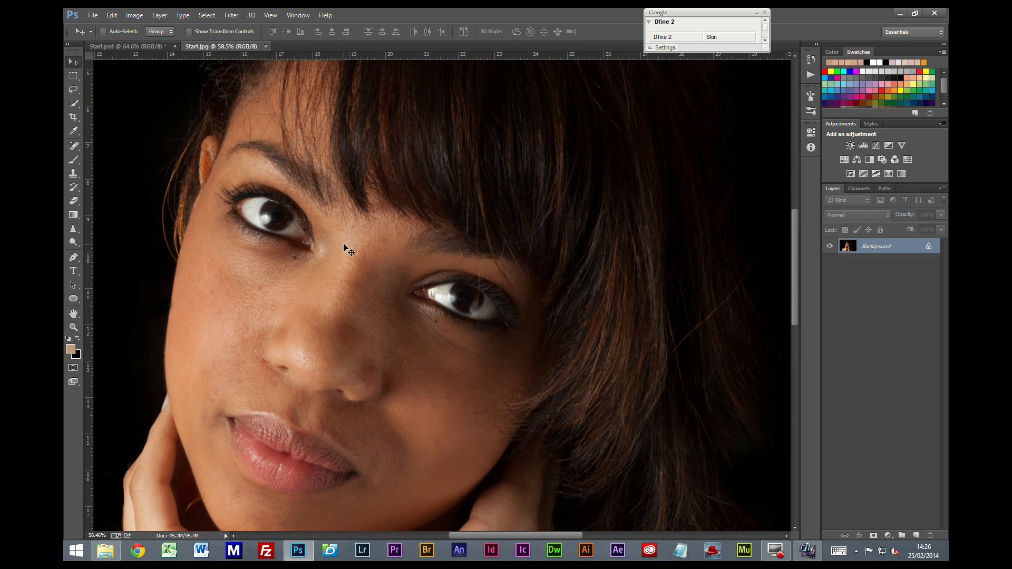
{"action": "left_click", "coordinate": [147, 46]}
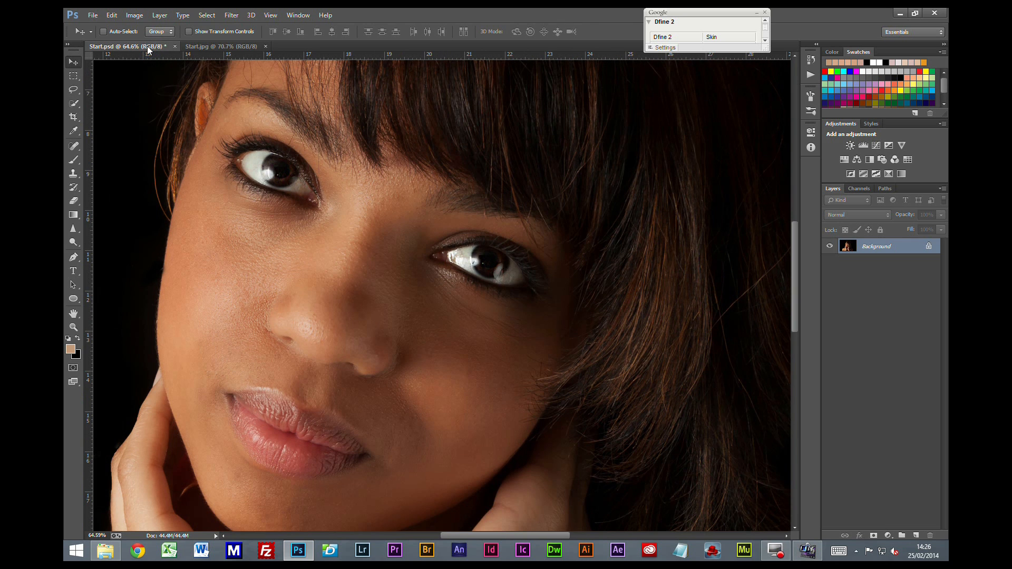
{"action": "left_click", "coordinate": [213, 47]}
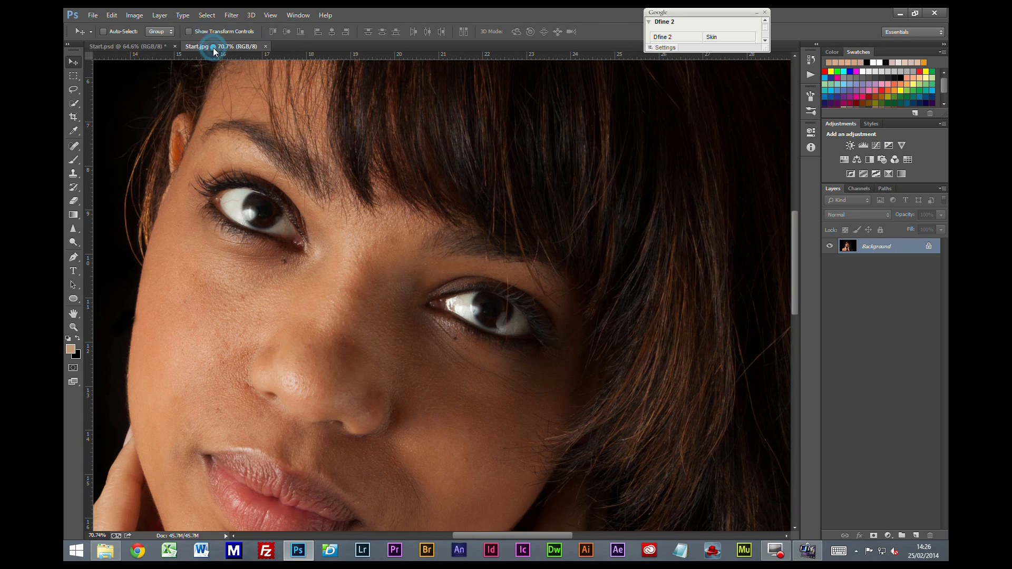
{"action": "left_click", "coordinate": [125, 51]}
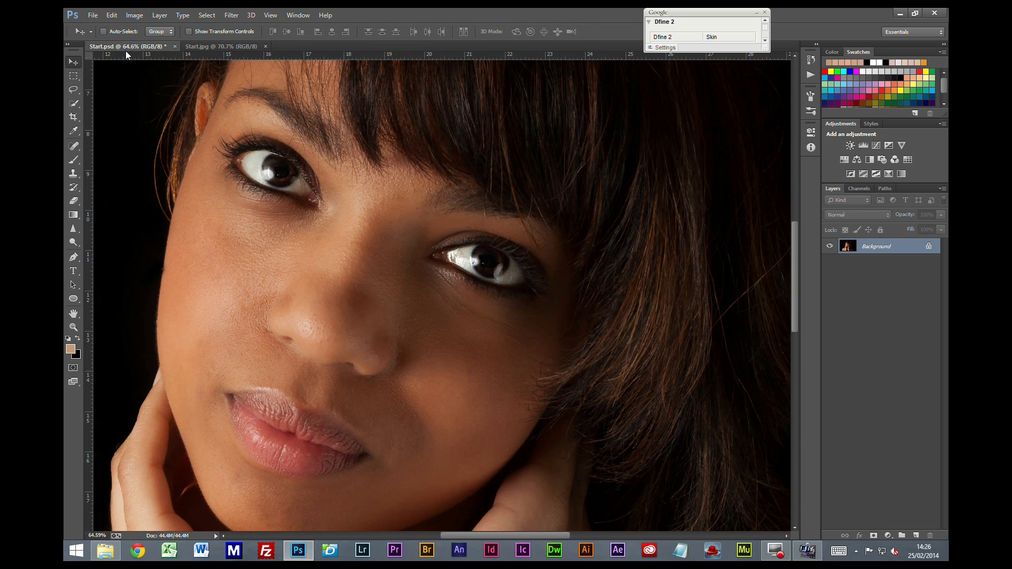
{"action": "left_click", "coordinate": [195, 46]}
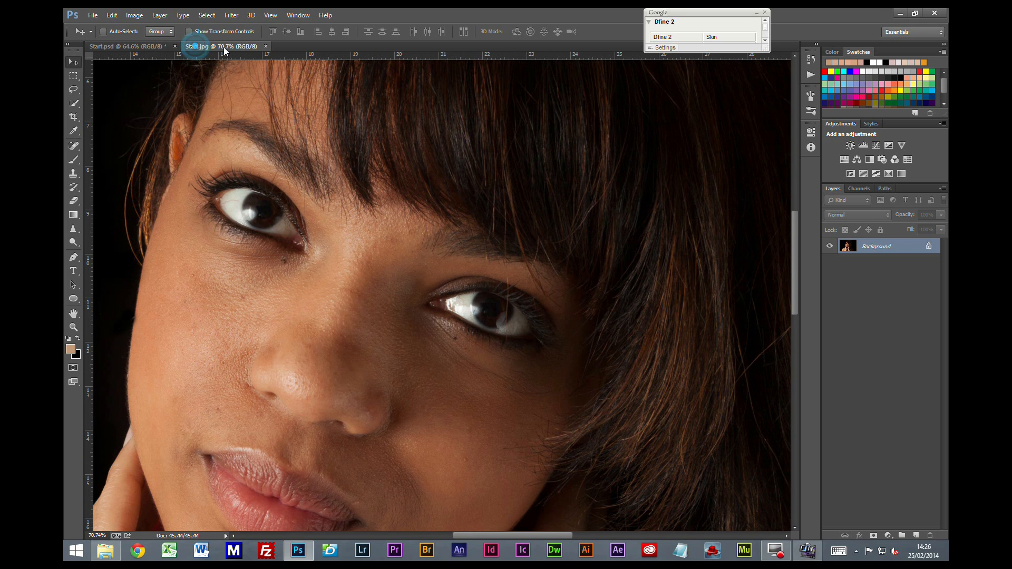
{"action": "left_click", "coordinate": [267, 46]}
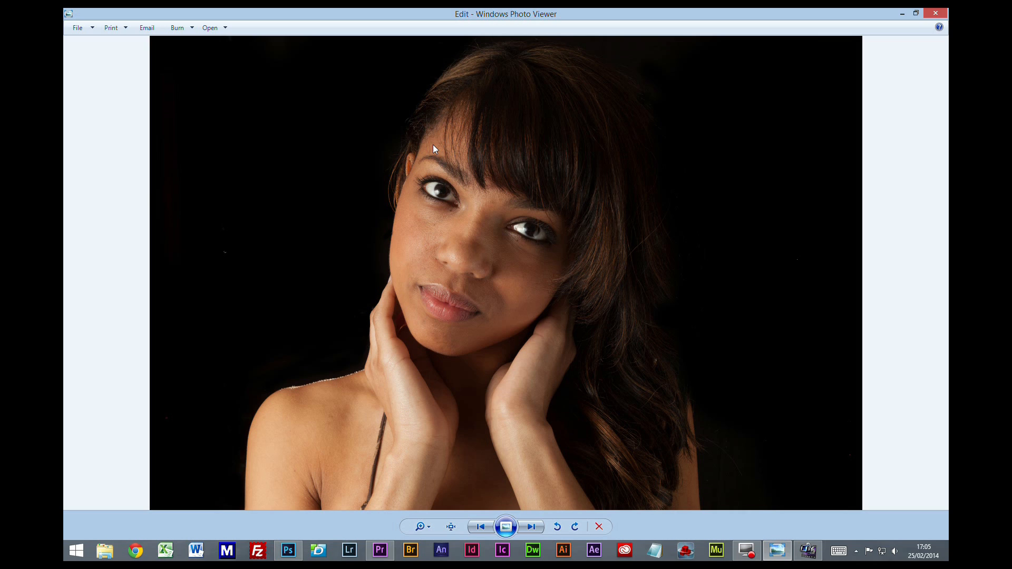
Switch to Windows Photo Viewer and flip between the Edit and finish comp jpg images to compare before and after.
{"action": "key", "text": "Right"}
{"action": "key", "text": "Left"}
{"action": "key", "text": "Right"}
{"action": "key", "text": "Left"}
{"action": "key", "text": "Right"}
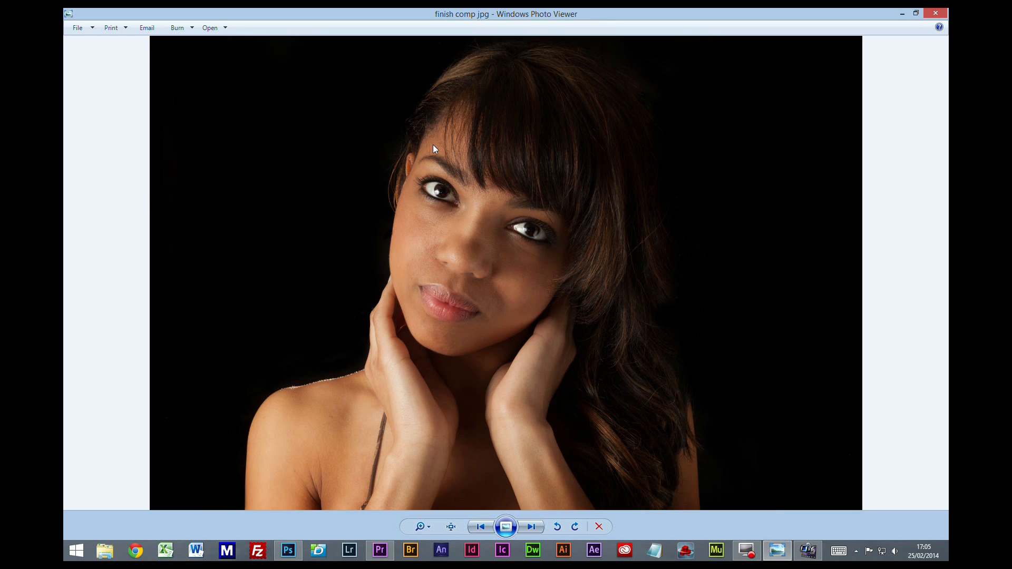
{"action": "key", "text": "Left"}
{"action": "key", "text": "Right"}
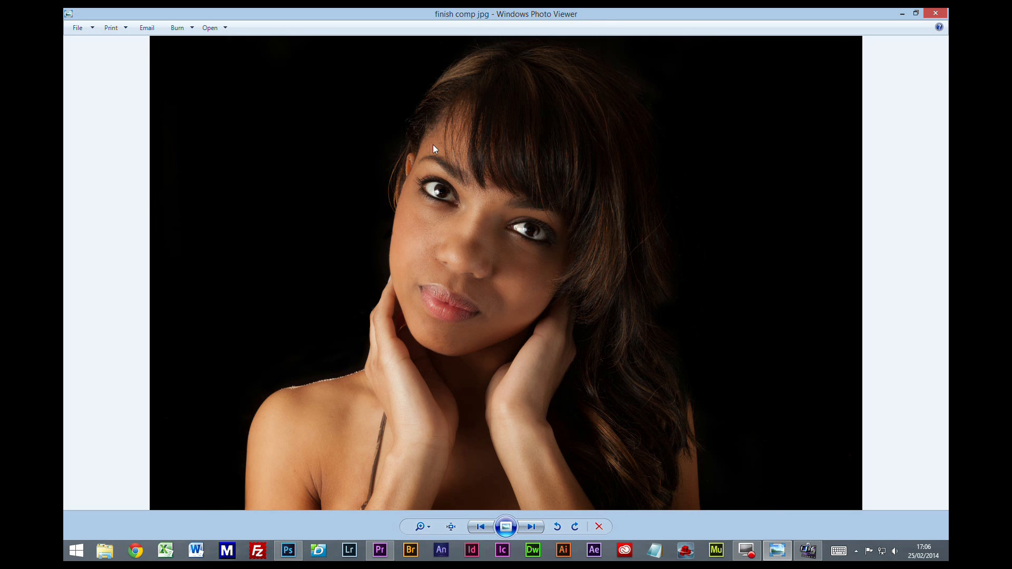